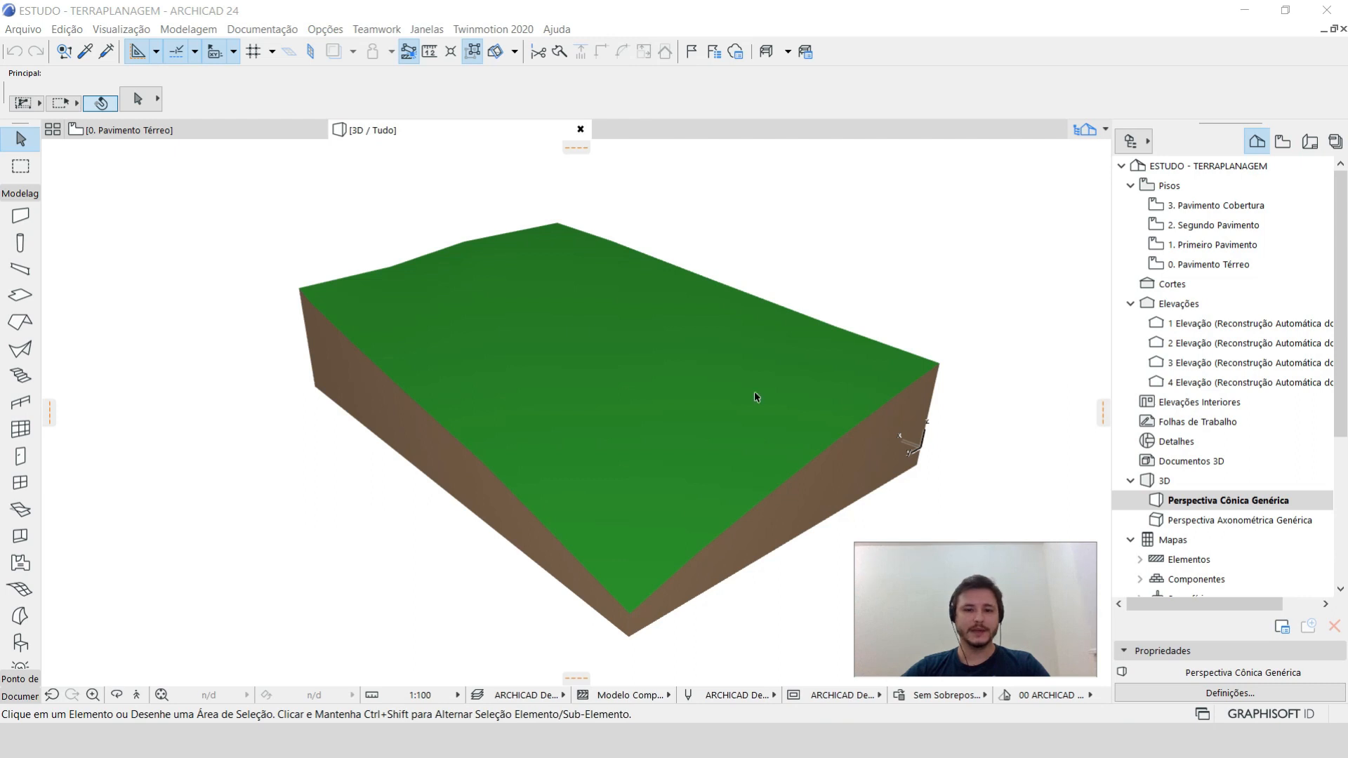
Inspect the terrain in 3D and the contour lines and platform outlines on the ground floor plan.
left_click(727, 442)
middle_click_drag(717, 440, 682, 424, "shift")
key("F2")
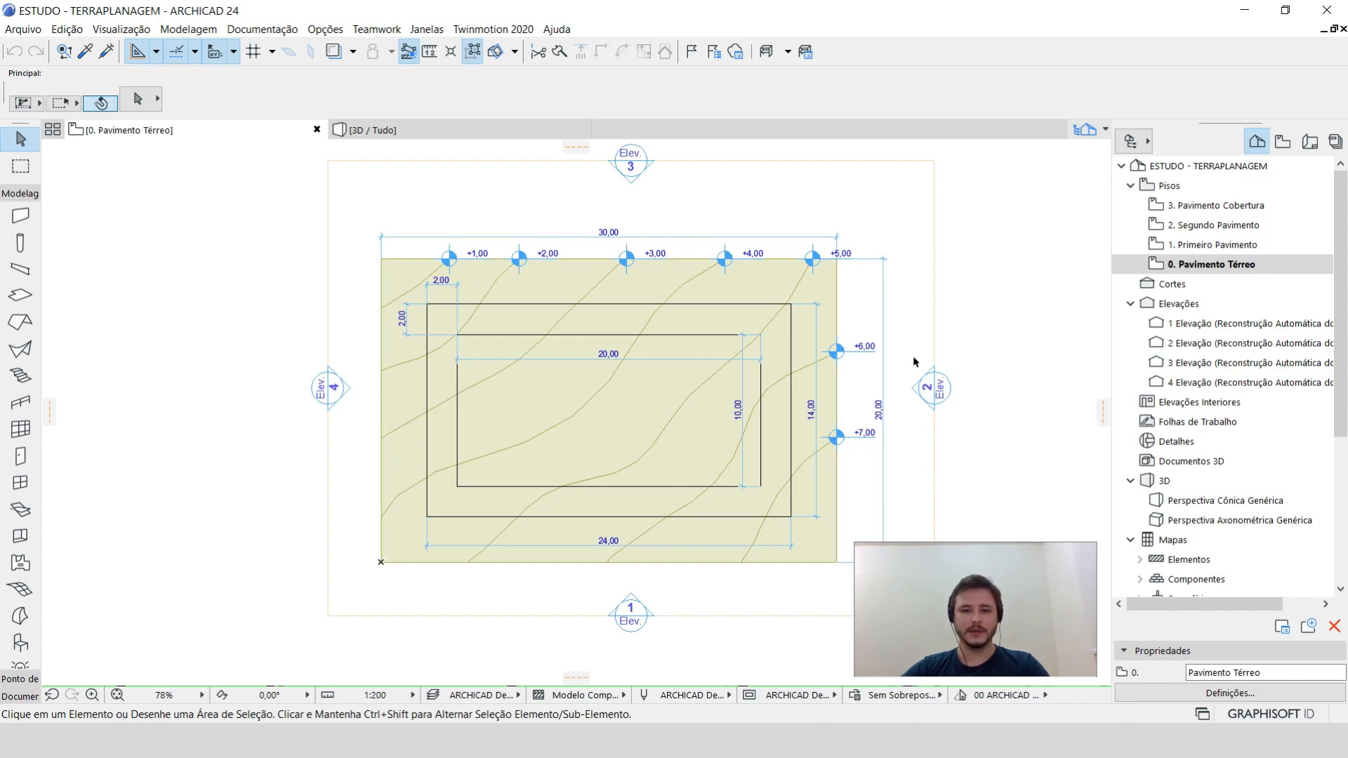
scroll(672, 466, "up", 3)
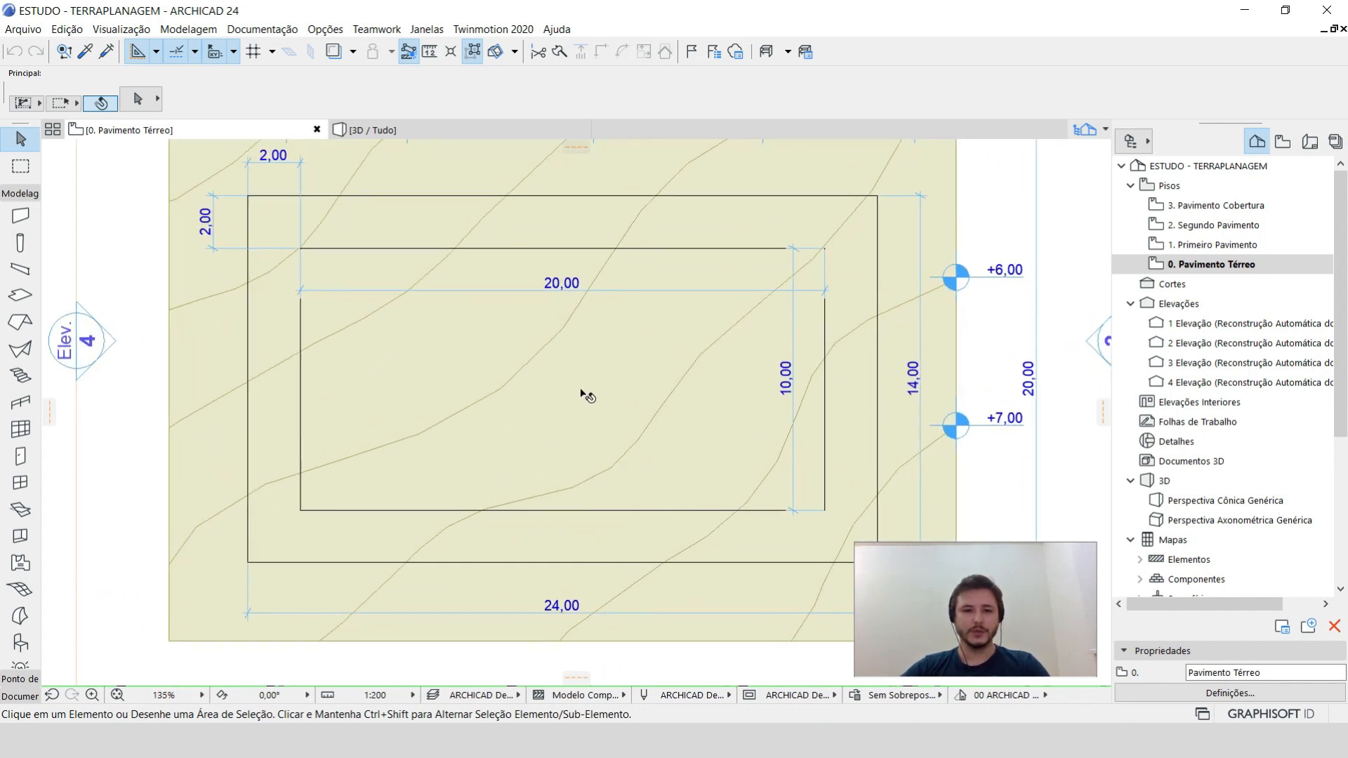
scroll(617, 442, "down", 2)
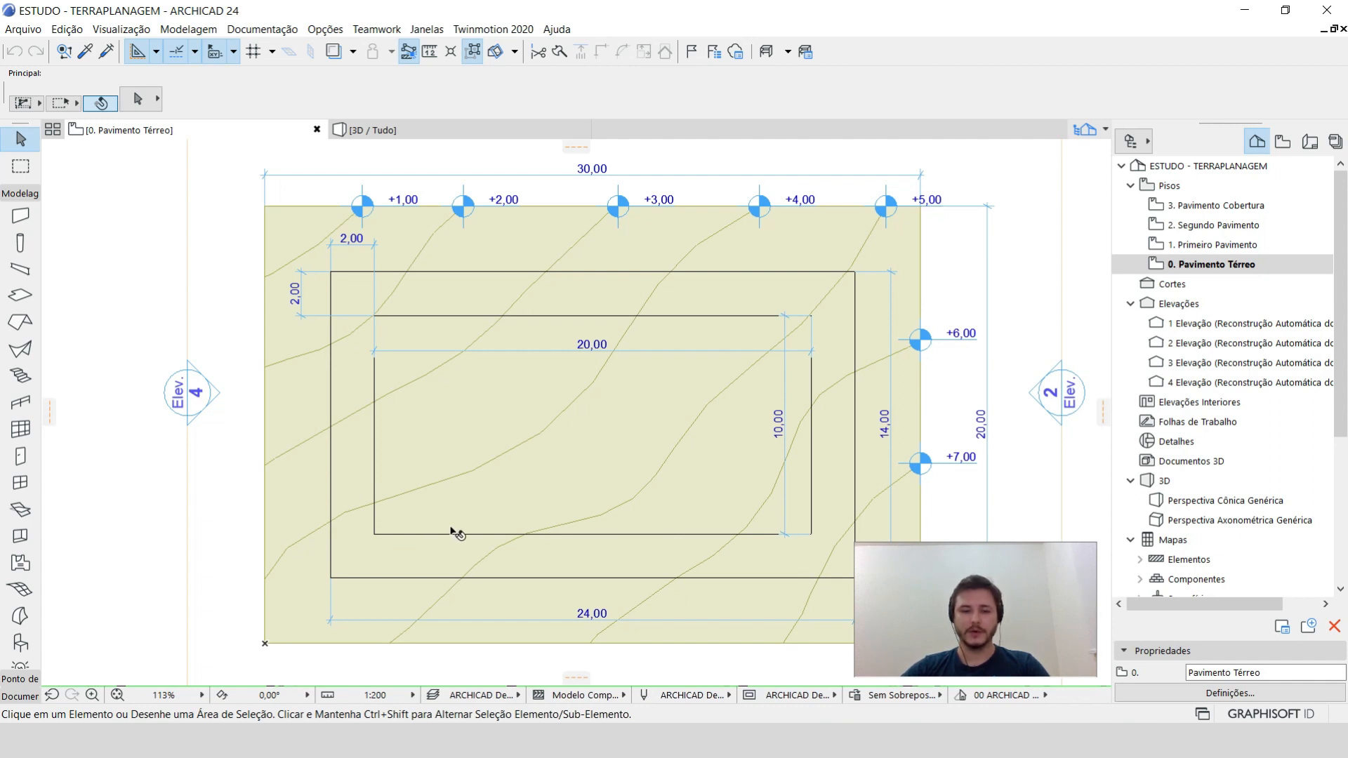
Display the terrain in the 3D view with the style Modelo Sombreado | Contornos.
key("F3")
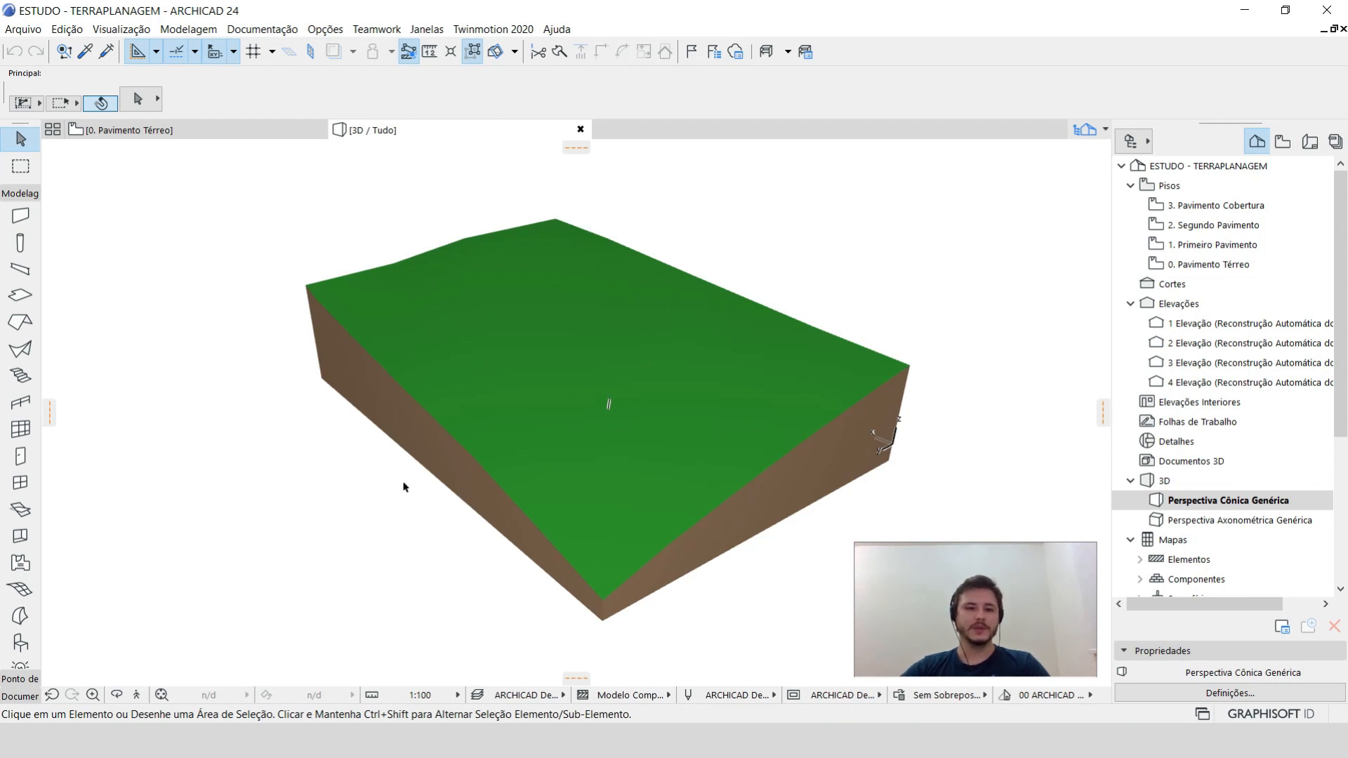
left_click(138, 31)
mouse_move(256, 423)
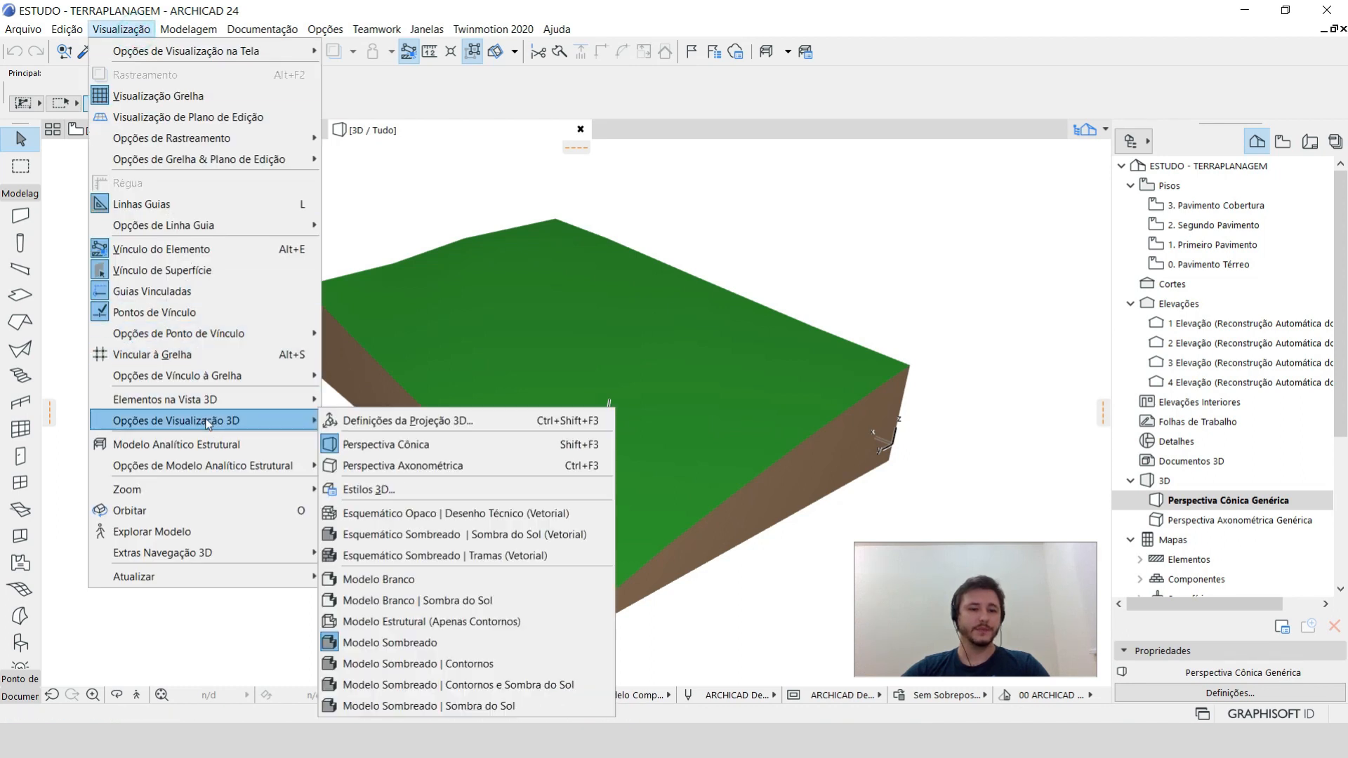
left_click(451, 666)
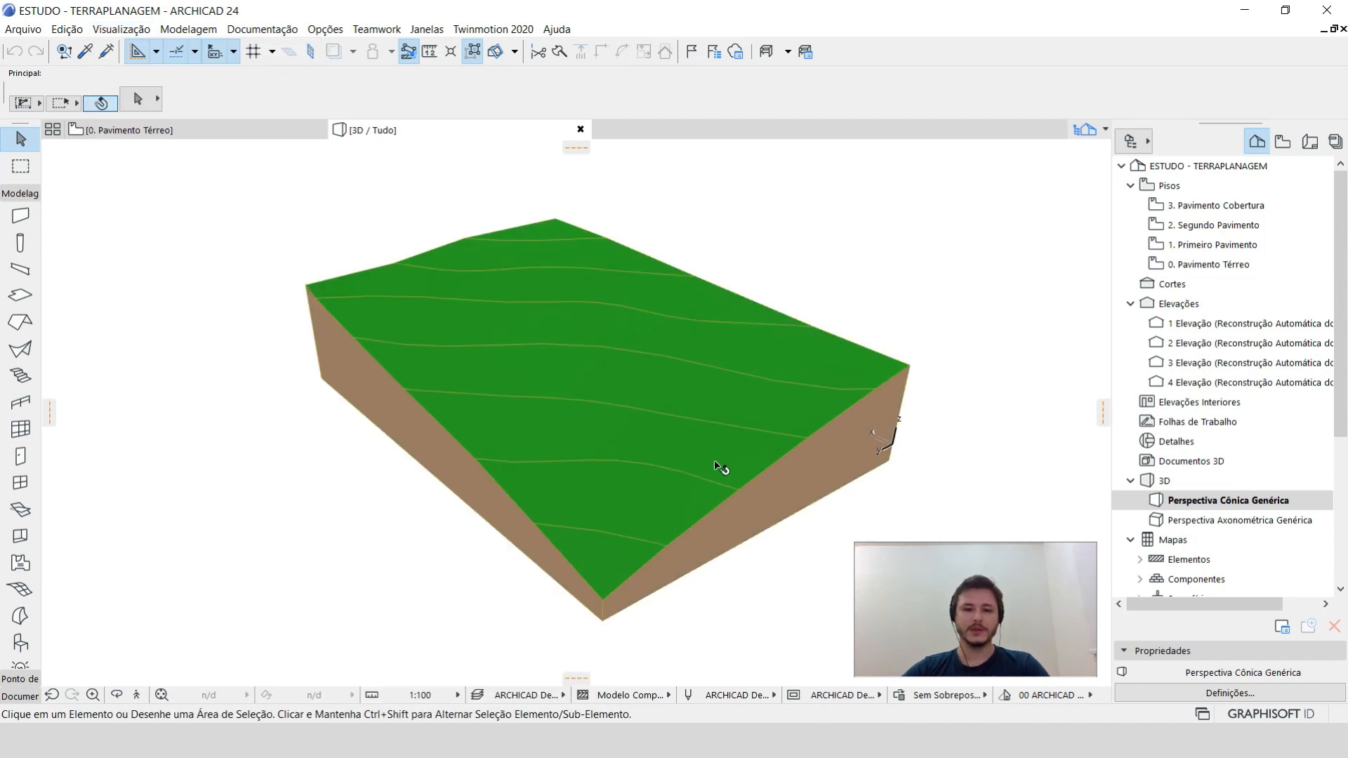
Set the terrain mesh's height to 0 in its settings and its element ID to Terreno Natural.
left_click(742, 531)
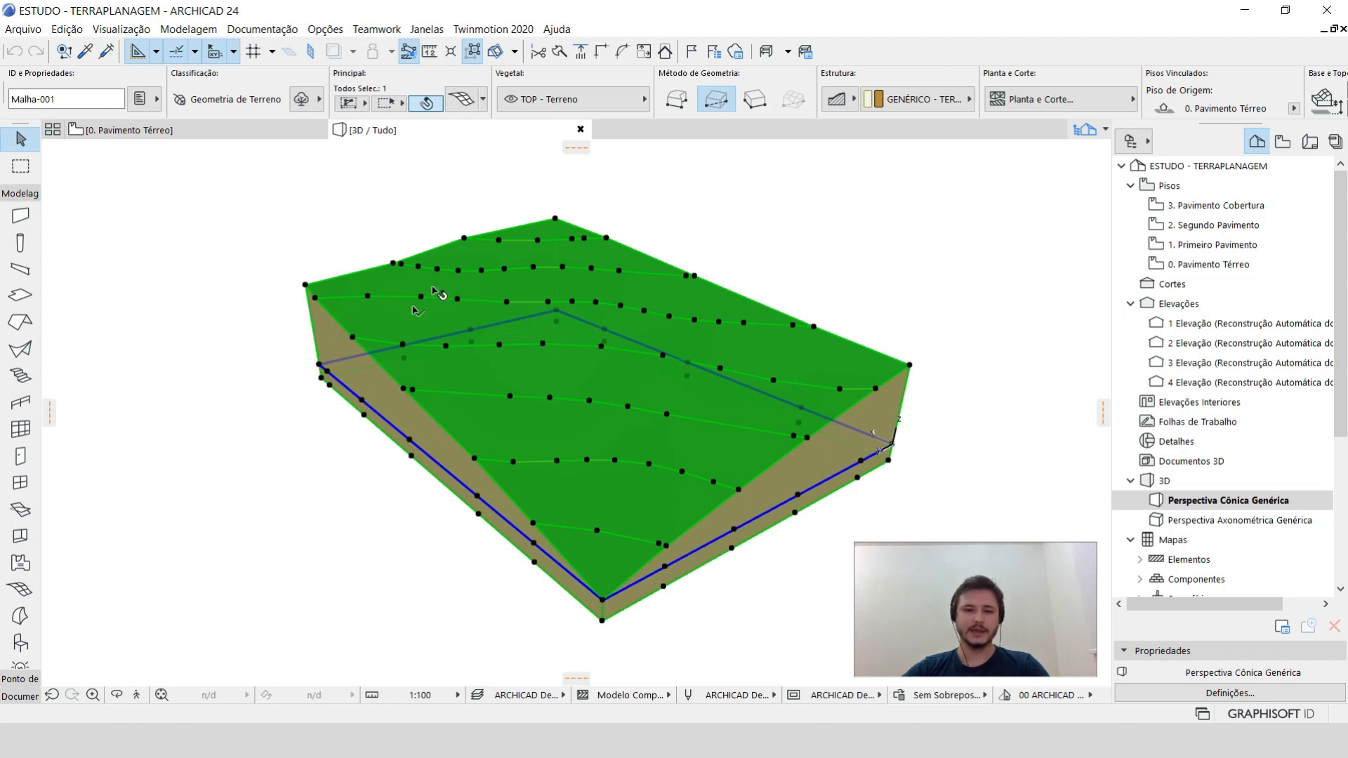
left_click(463, 99)
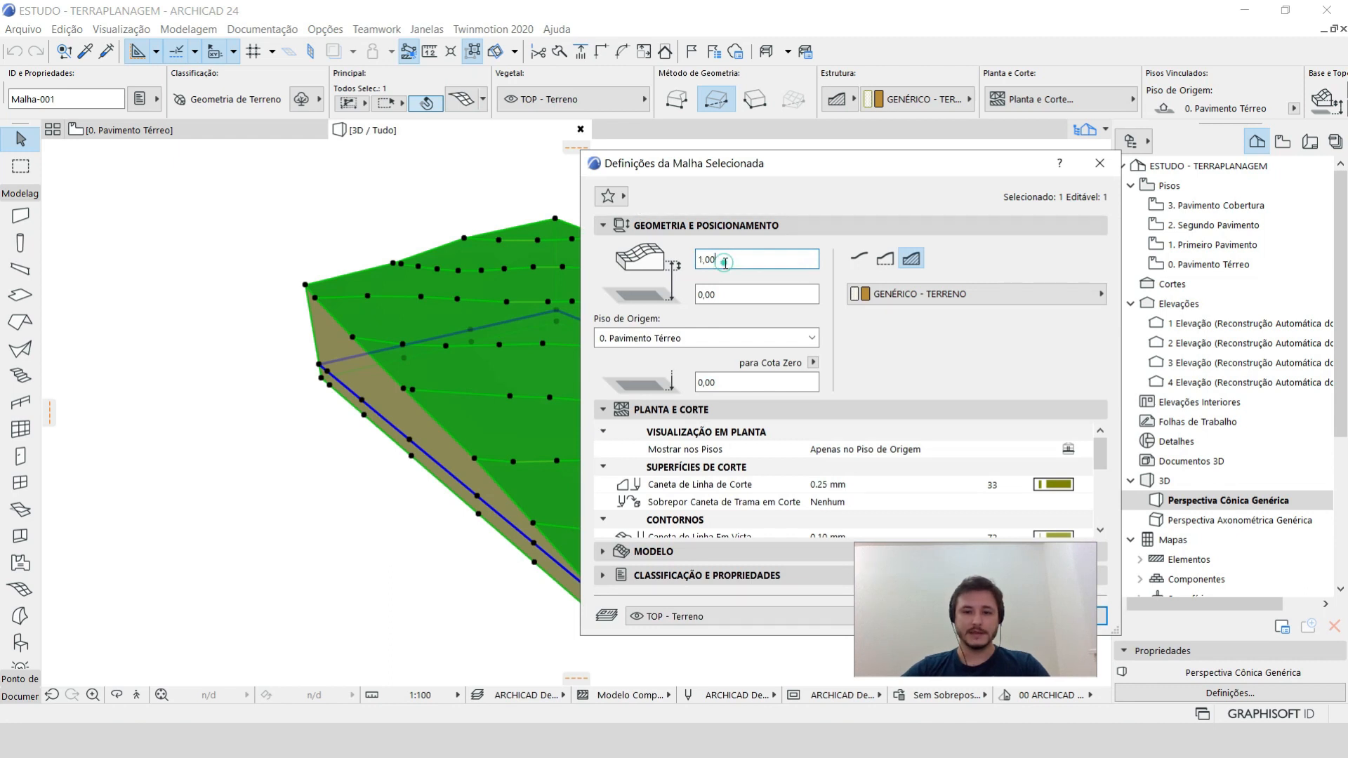
left_click_drag(795, 168, 470, 132)
type("0")
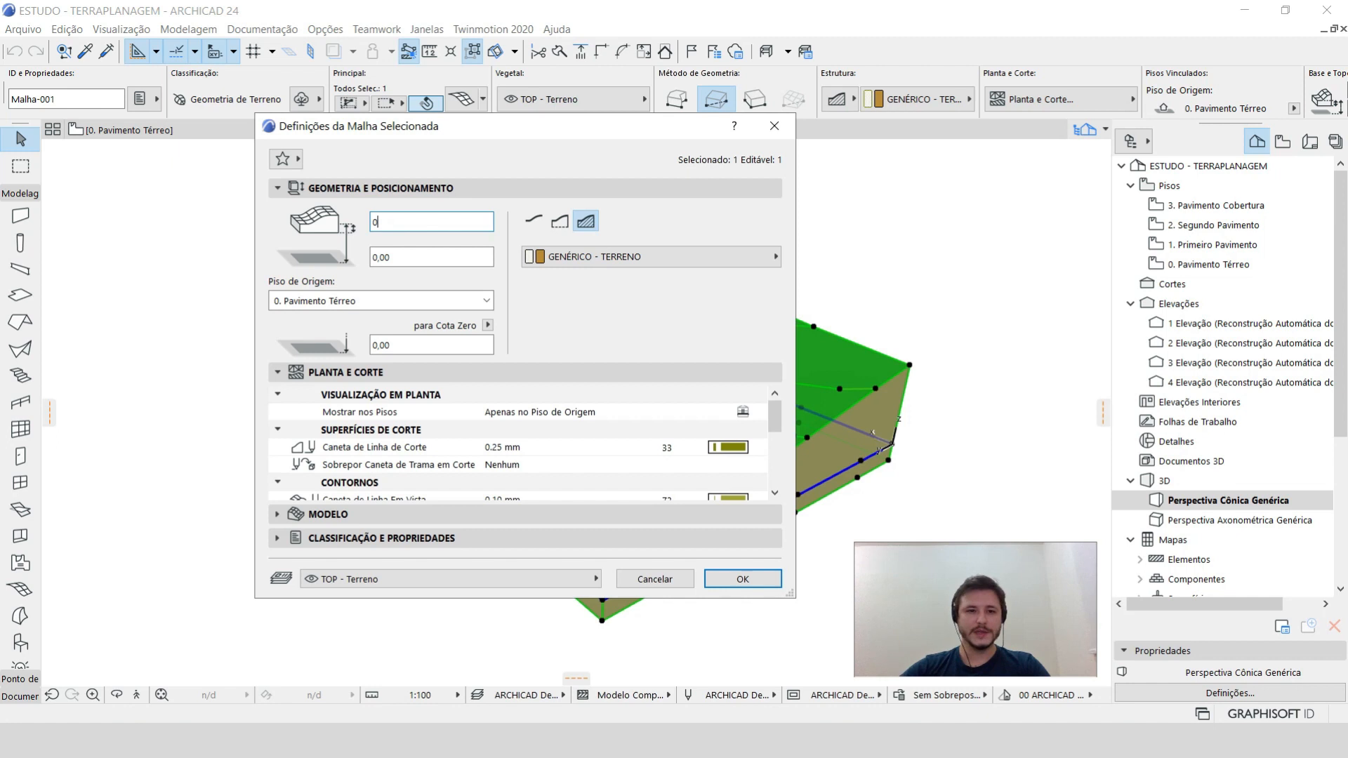
left_click(446, 258)
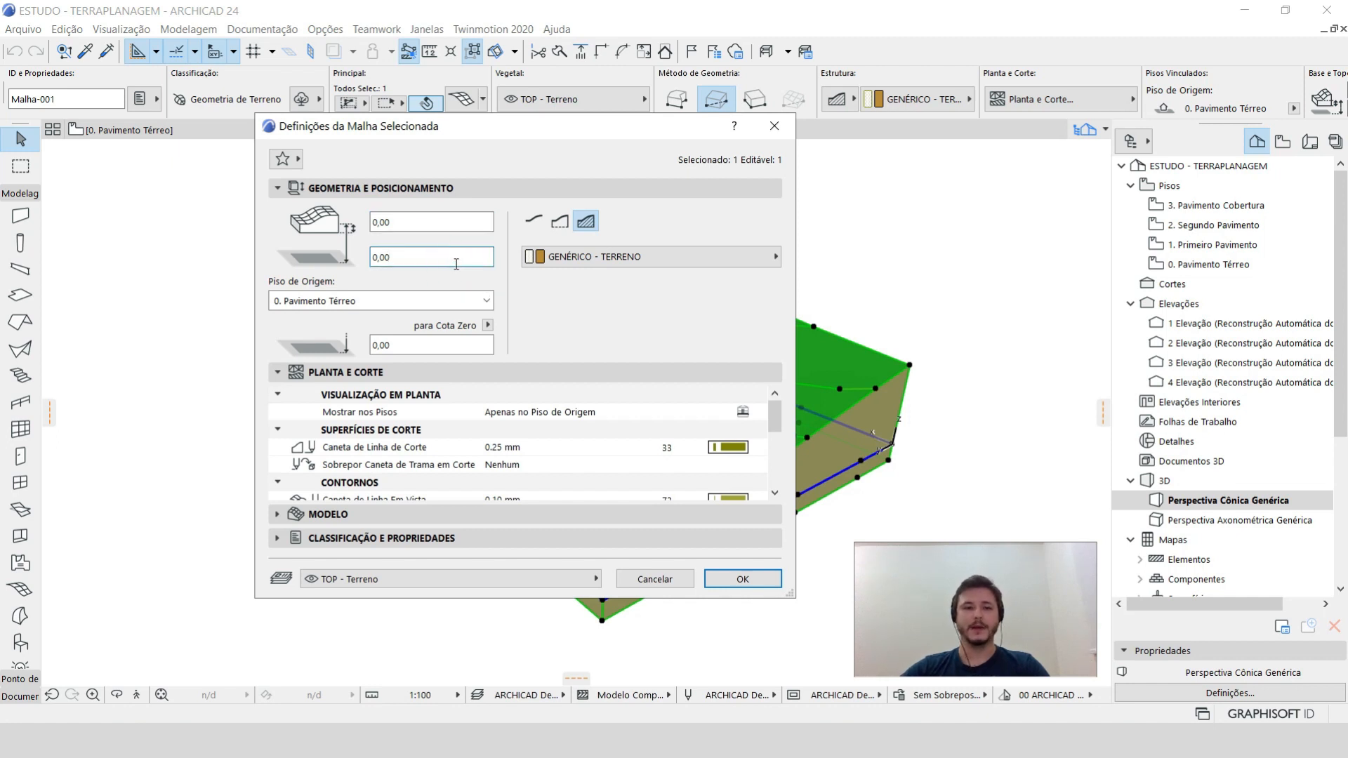
key("Return")
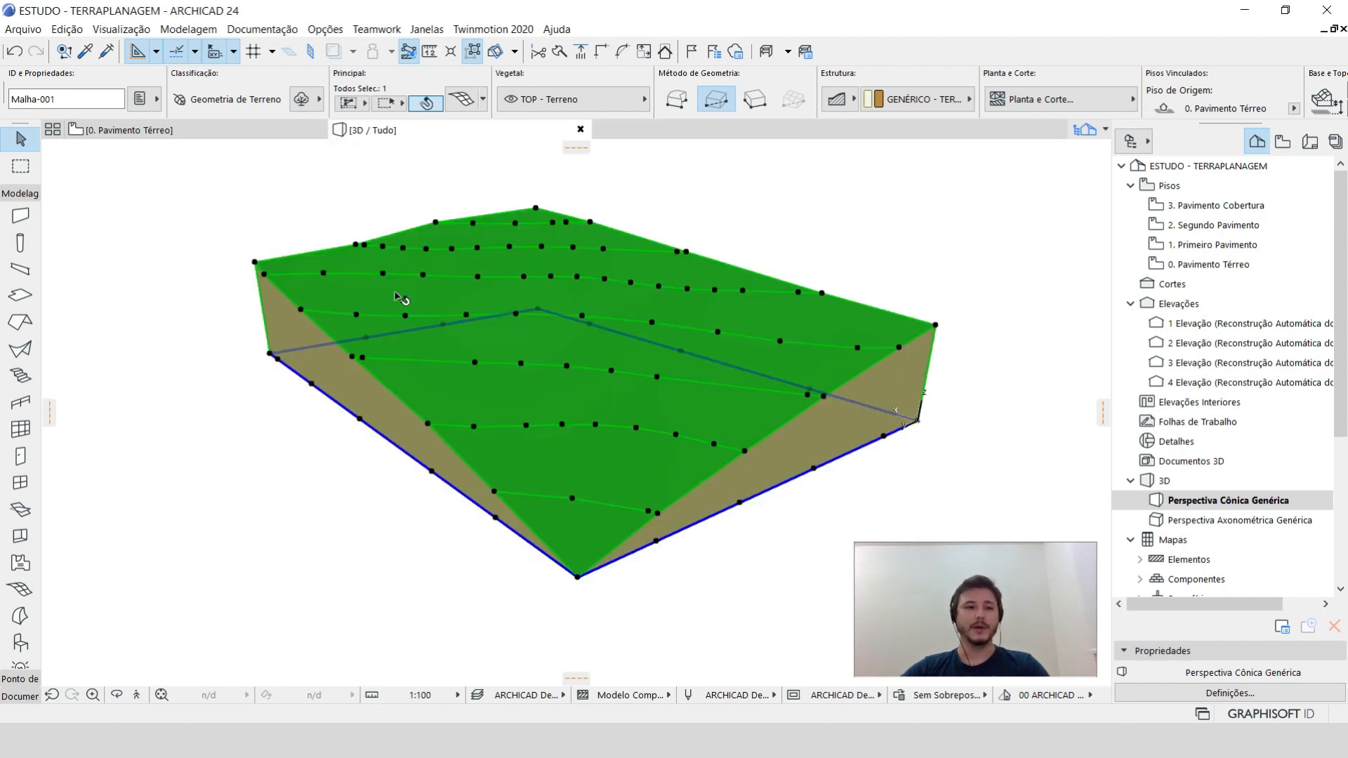
left_click(94, 99)
type("Terreno Natur")
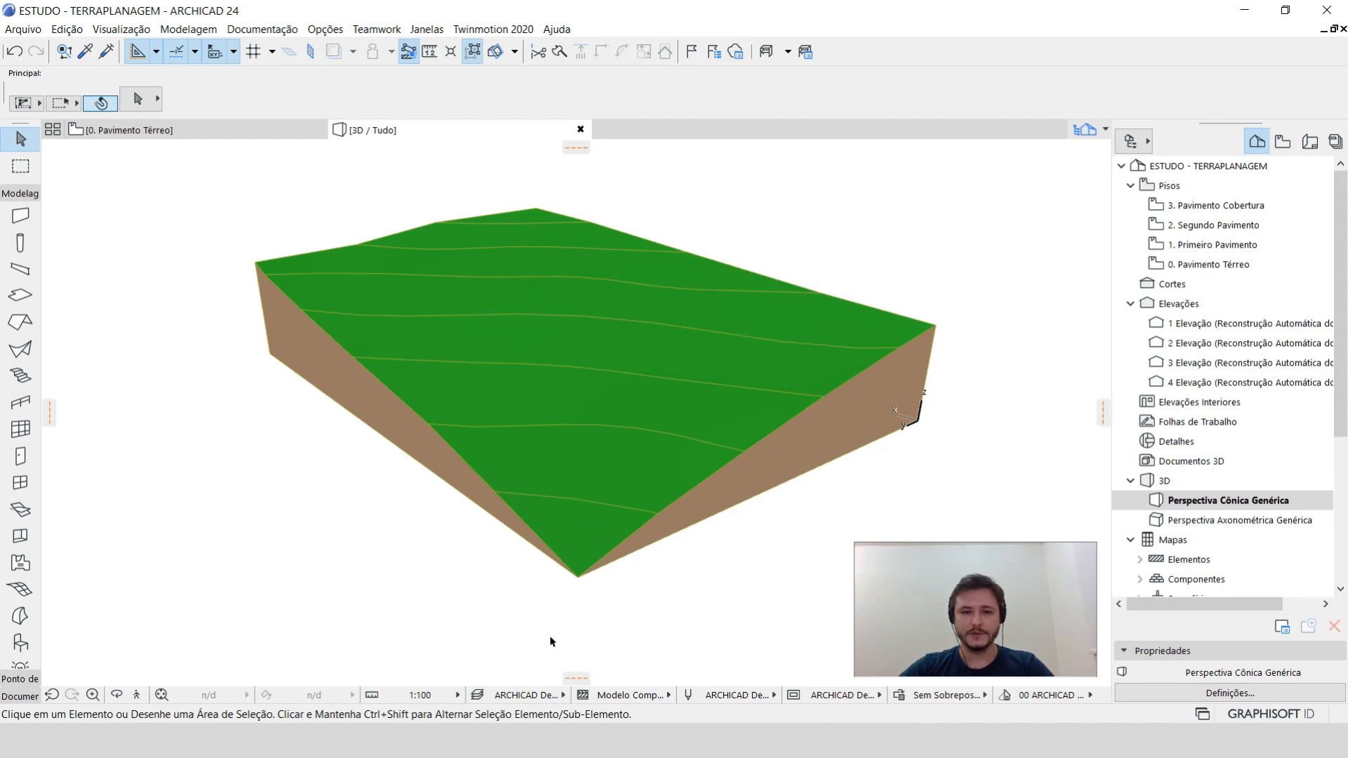
Create two new layers in the layer settings, TOP - Terreno natural and TOP - Terreno Final.
key("ctrl+l")
left_click(913, 194)
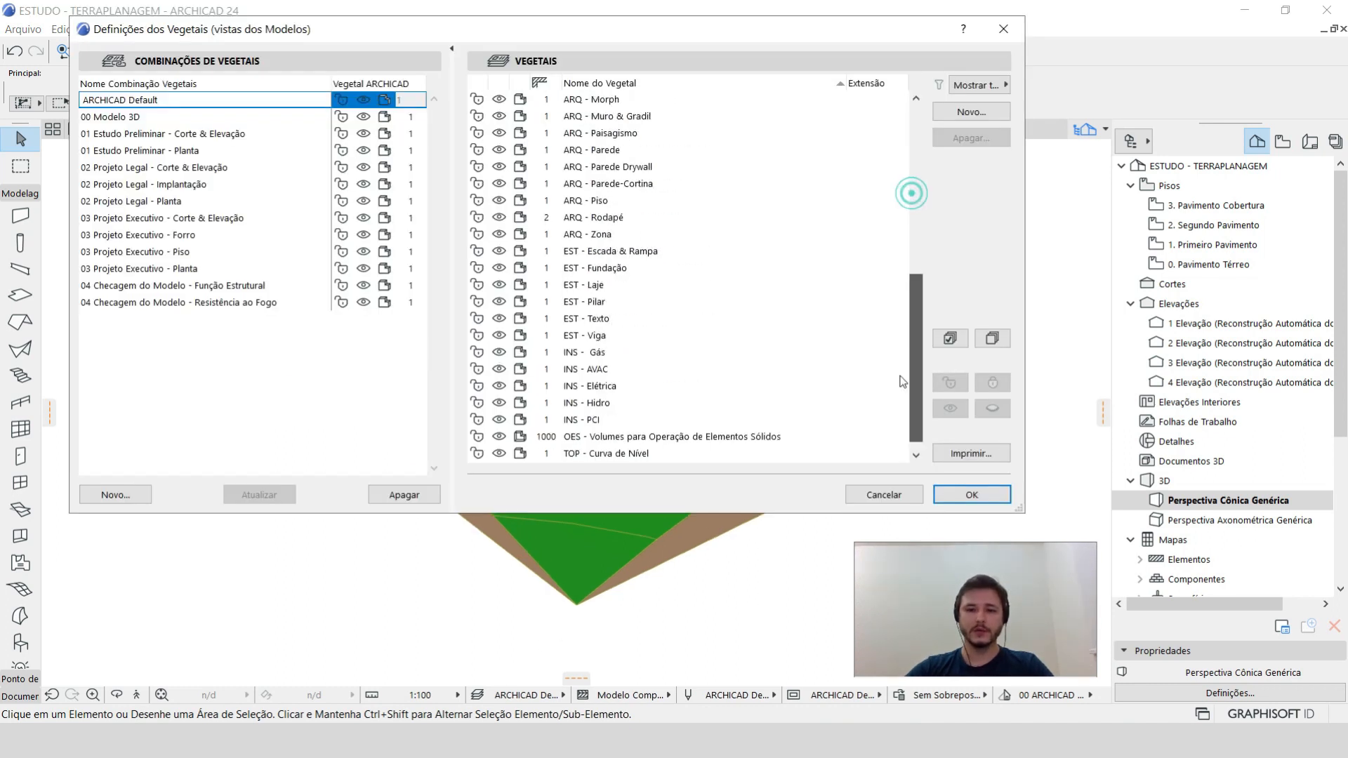
left_click(677, 444)
left_click(666, 453)
left_click(944, 112)
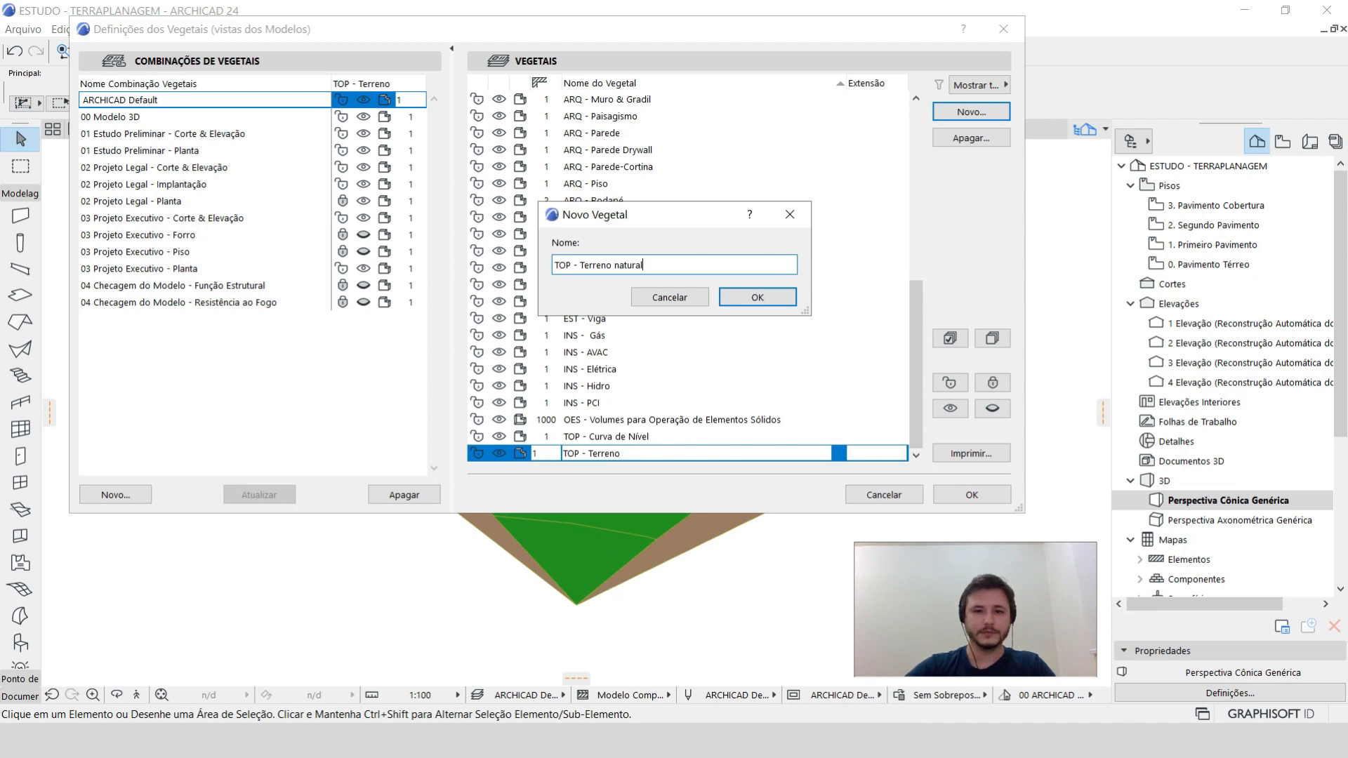
left_click(757, 297)
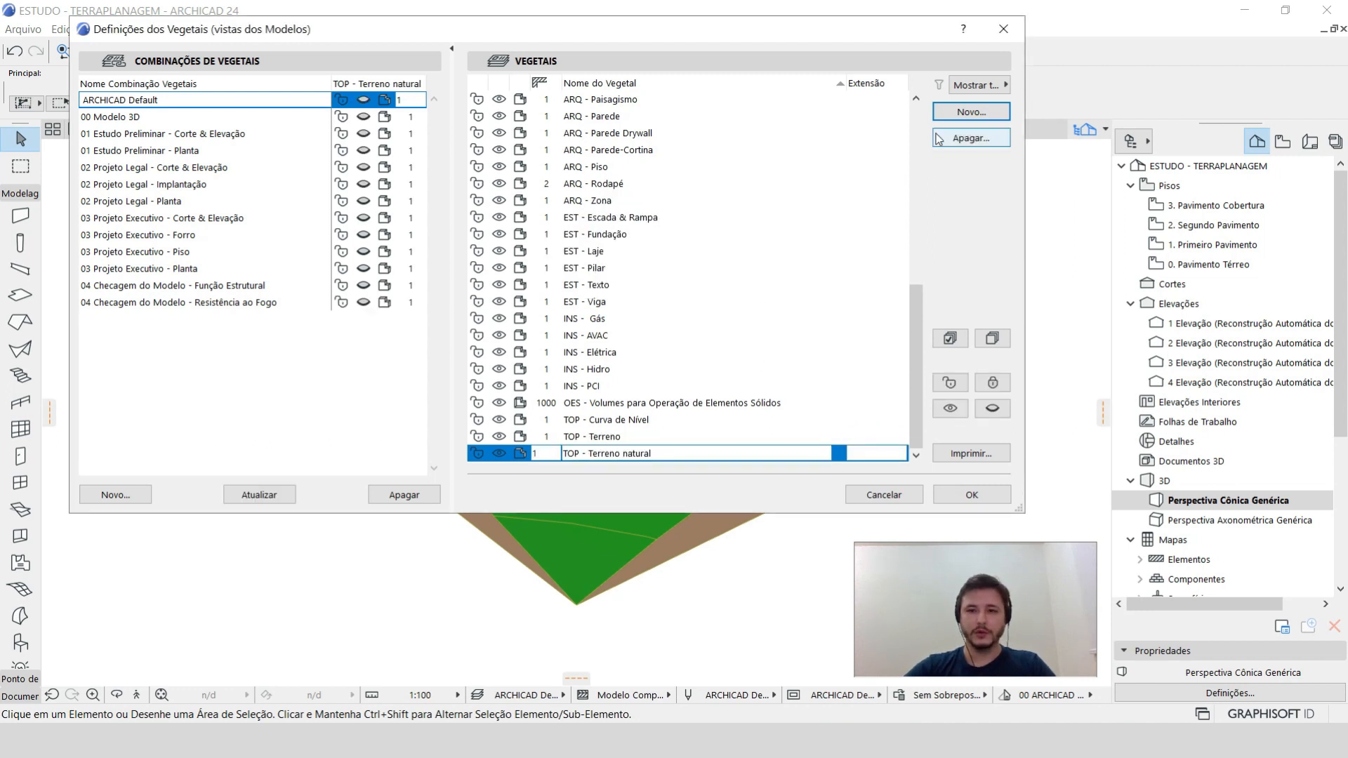
left_click(959, 112)
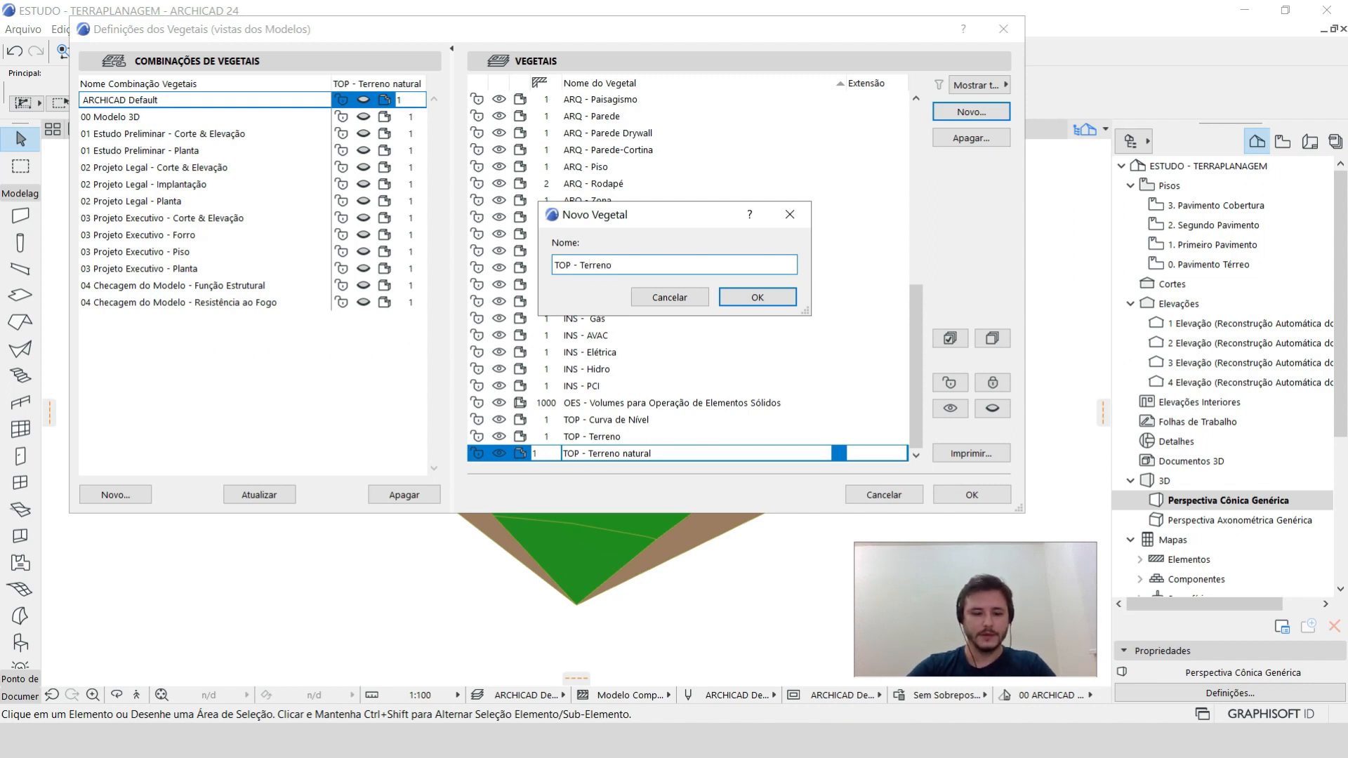
key("Return")
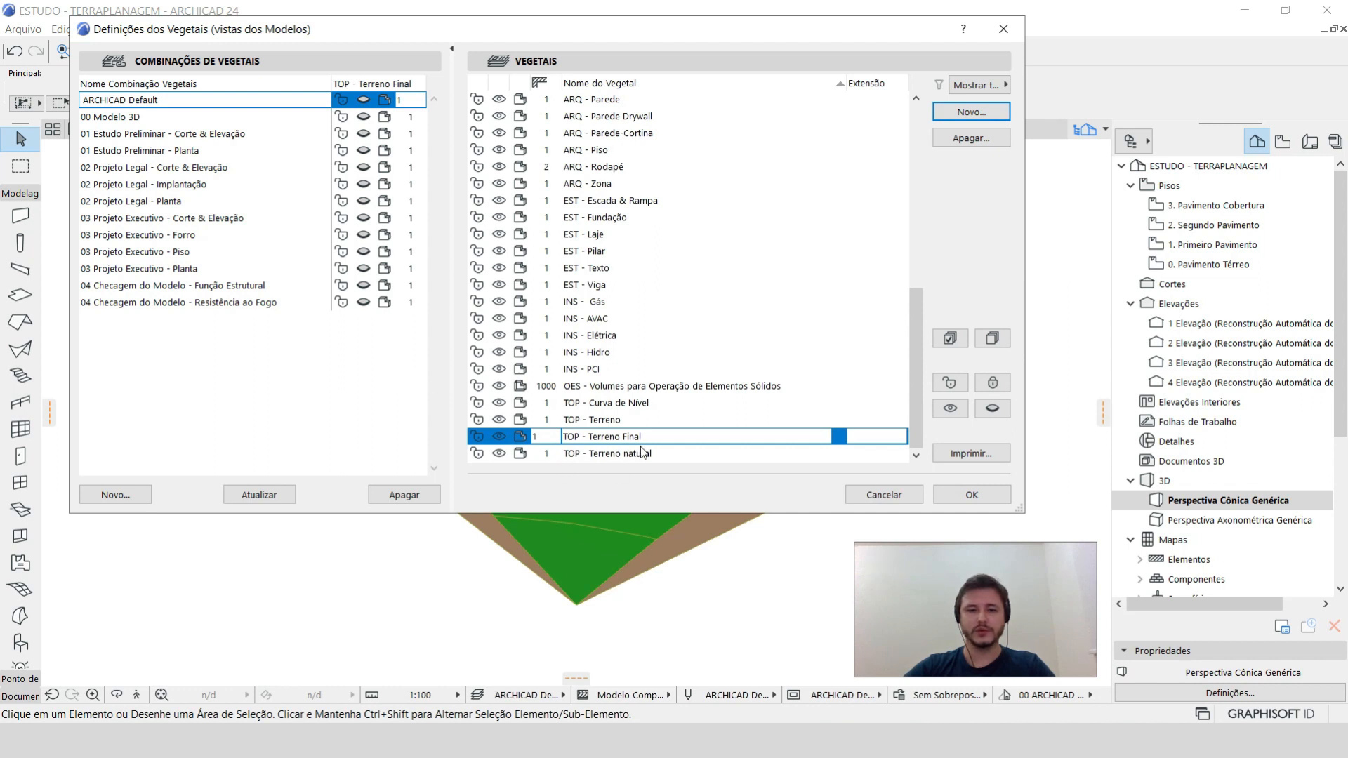
Create two layer combinations named Simulação Terreno Natural and Simulação Terreno Final.
left_click(116, 494)
type("Simulação Te")
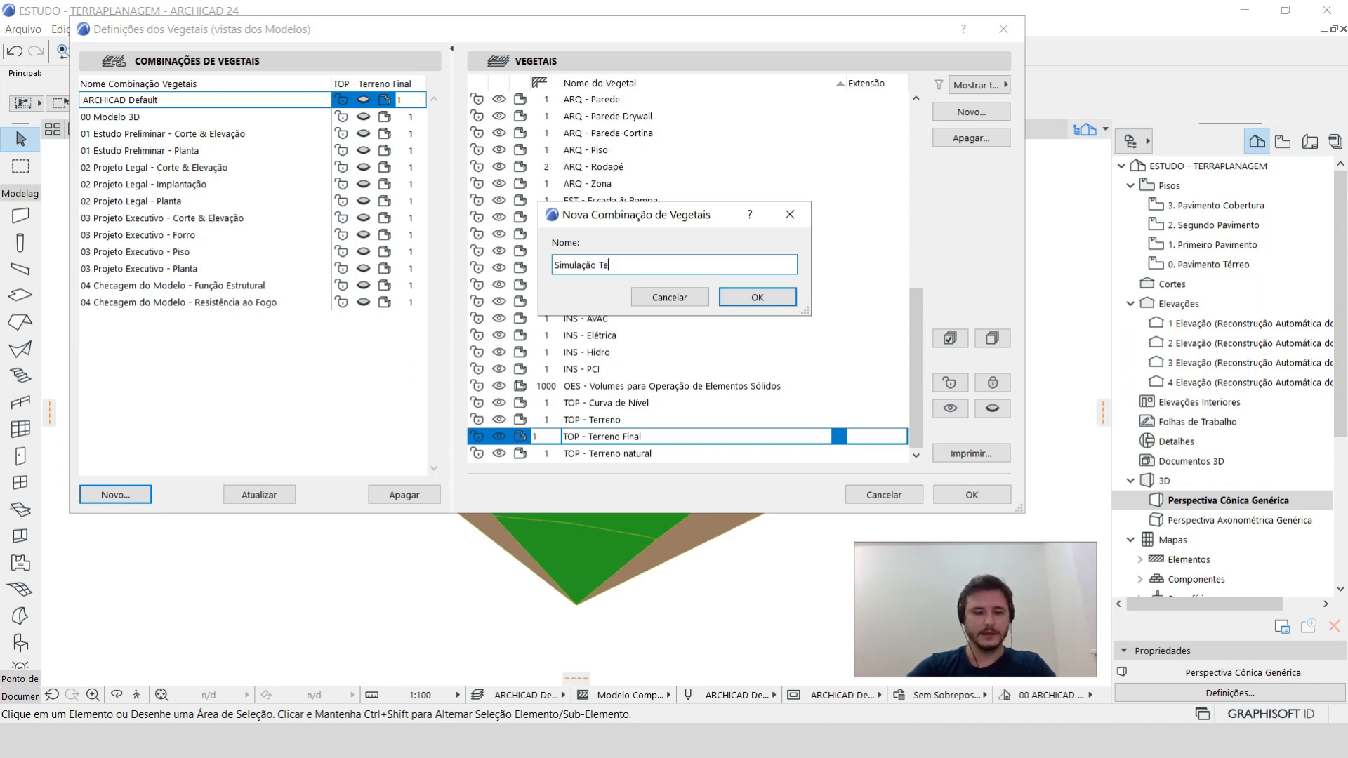
type("rreno Natur")
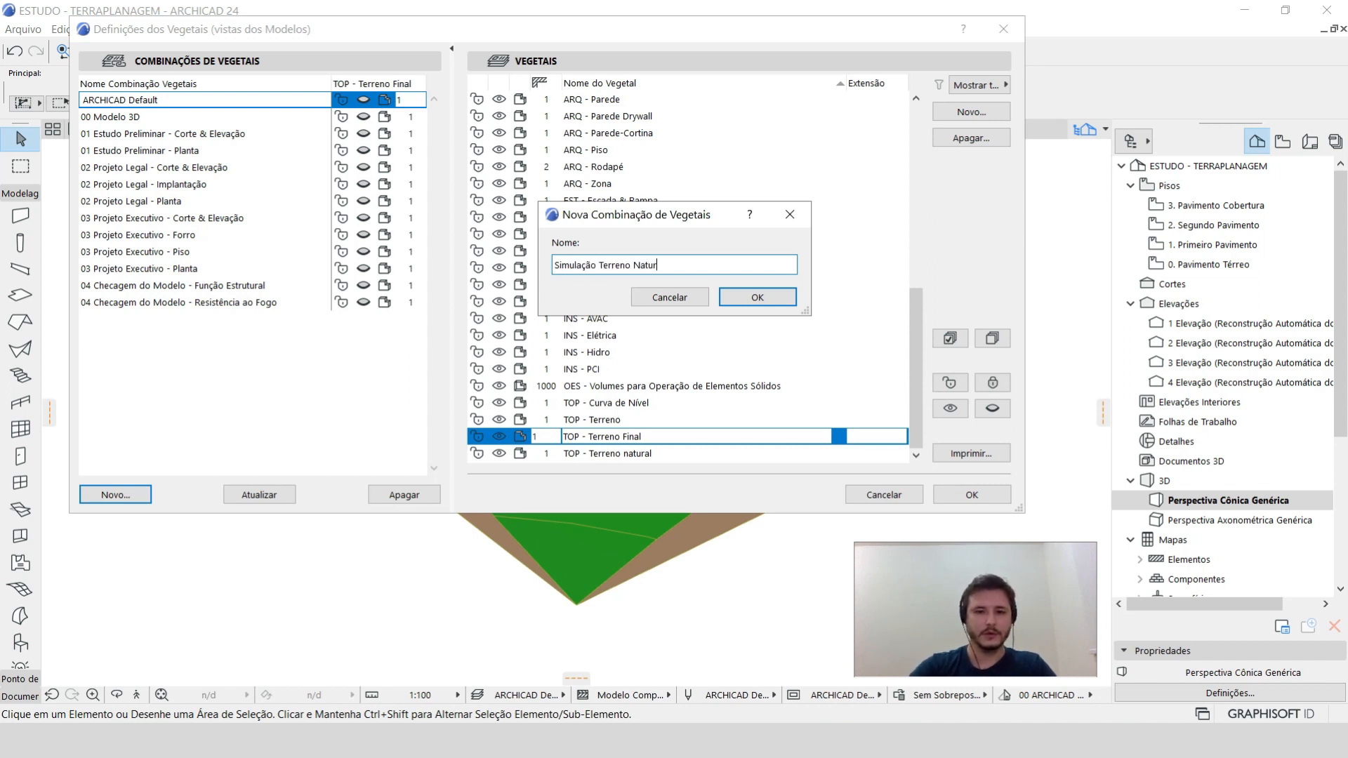
type("al")
key("Return")
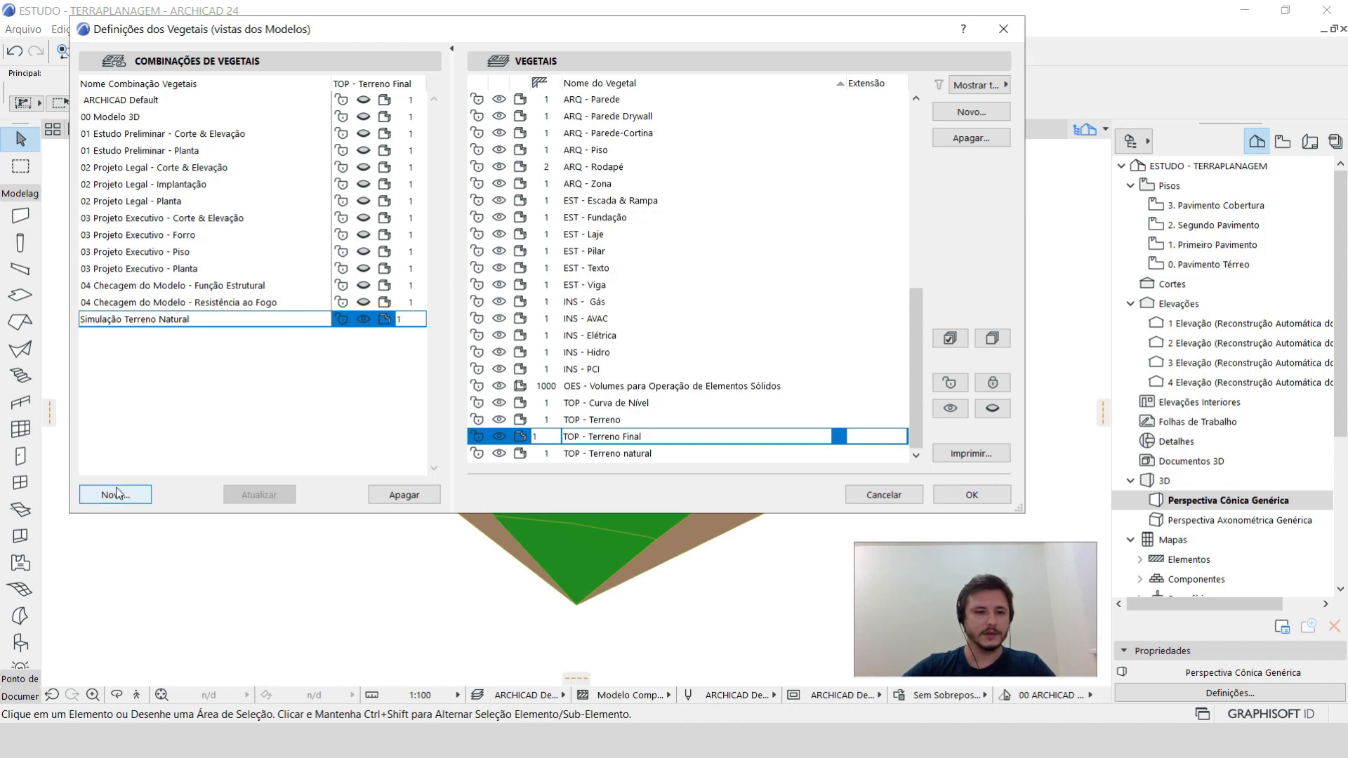
left_click(116, 495)
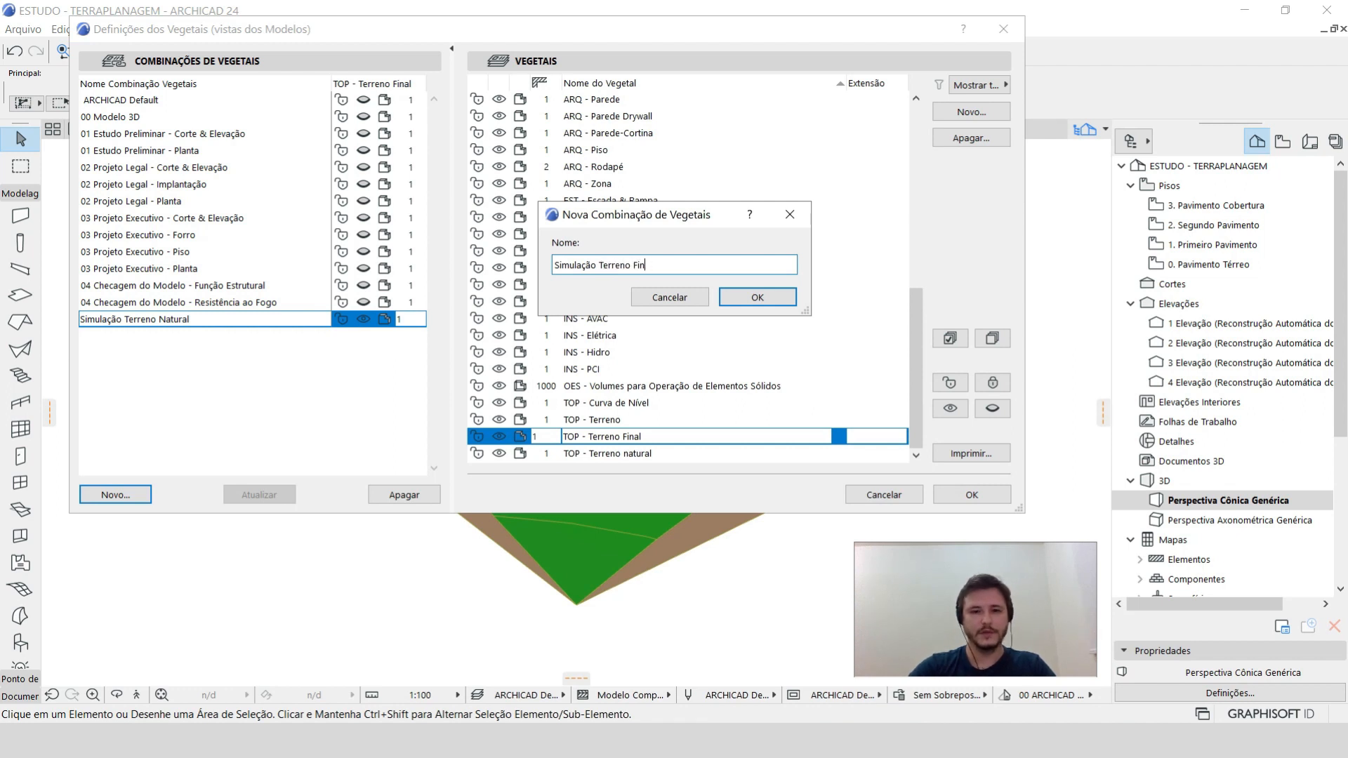
key("Return")
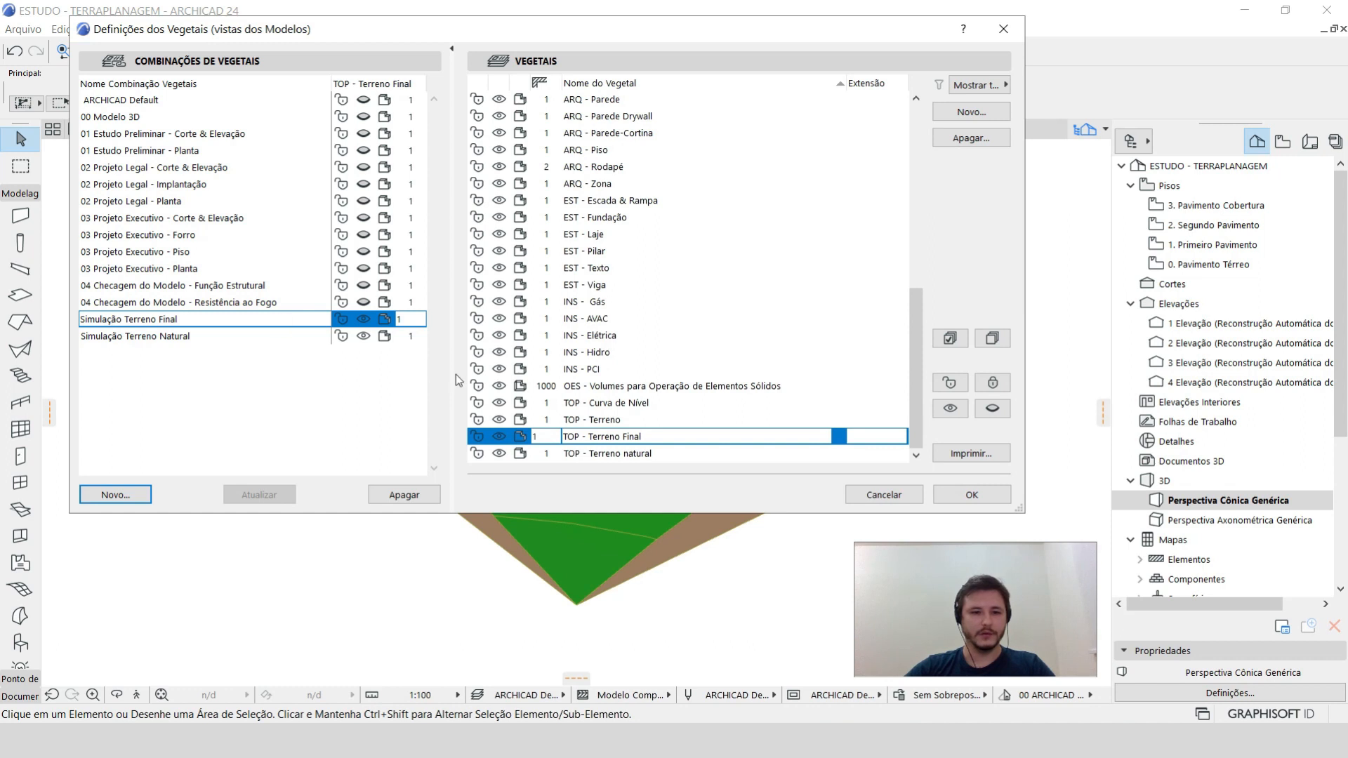
Hide the layer TOP - Terreno natural in the Simulação Terreno Final combination and update that combination.
left_click(499, 455)
left_click(500, 454)
left_click(275, 496)
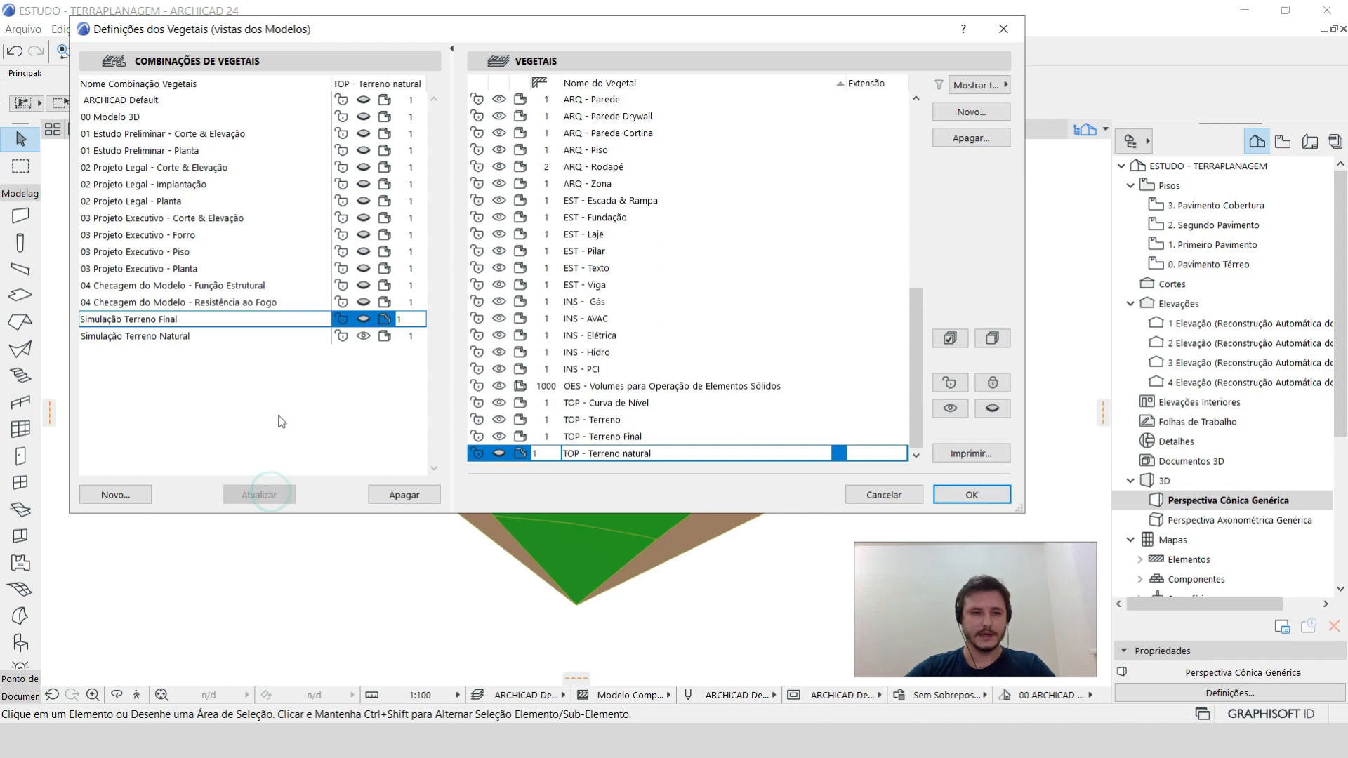
Hide the layer TOP - Terreno Final in the Simulação Terreno Natural combination and update that combination.
left_click(673, 437)
left_click(138, 338)
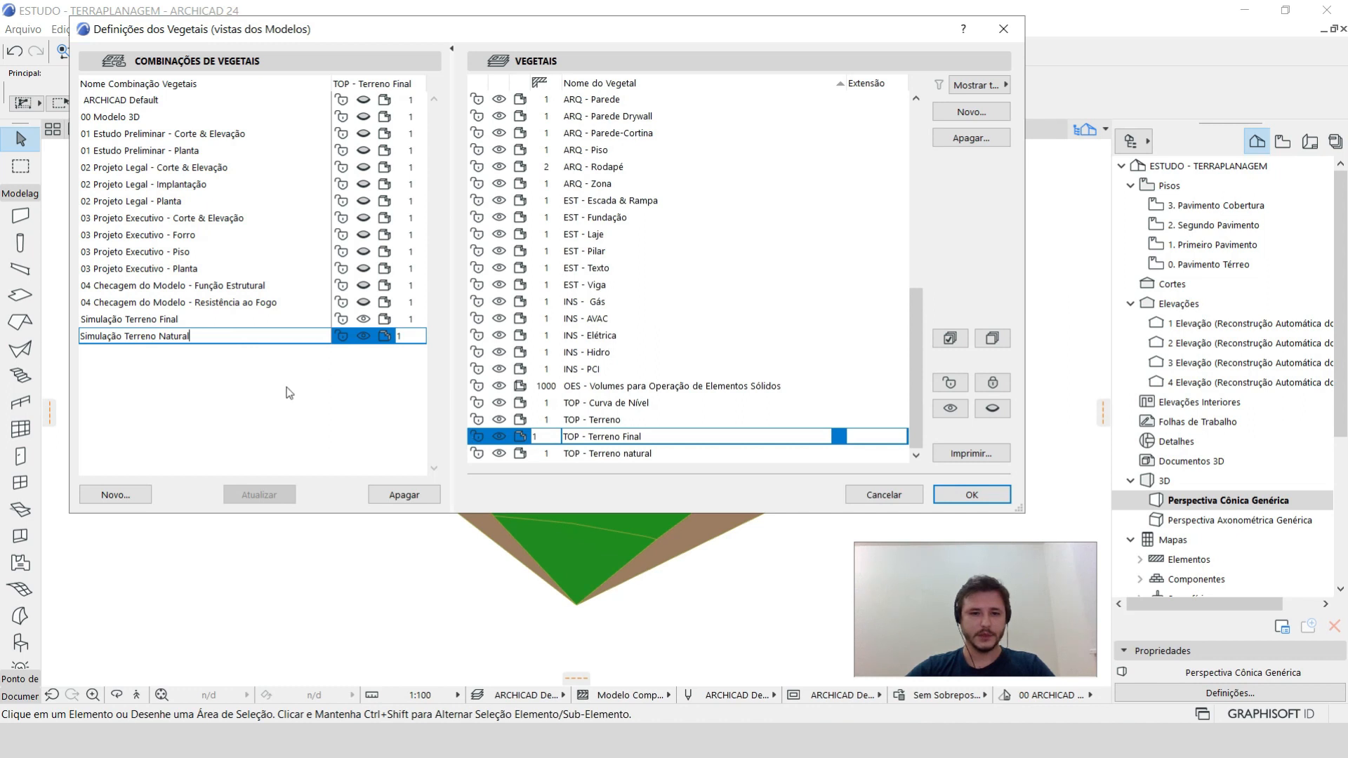
left_click(500, 436)
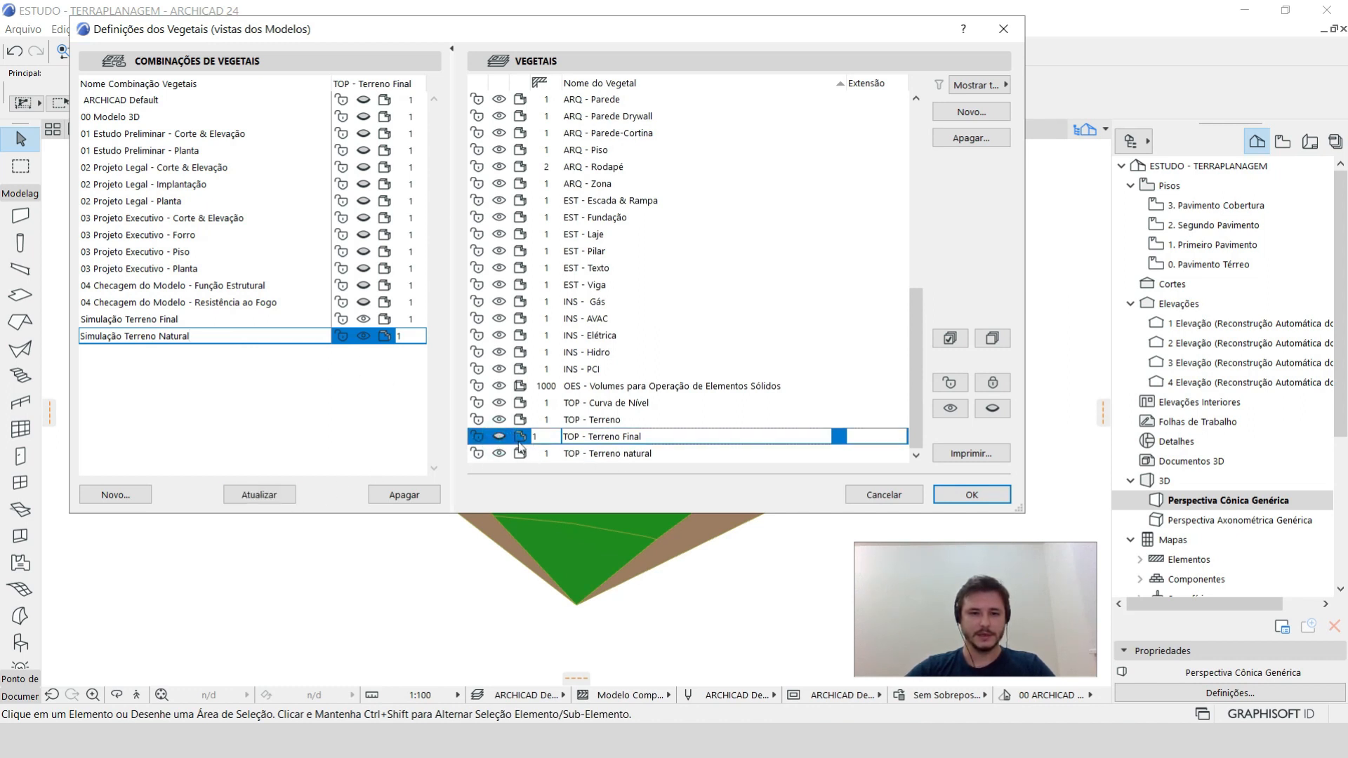
left_click(259, 495)
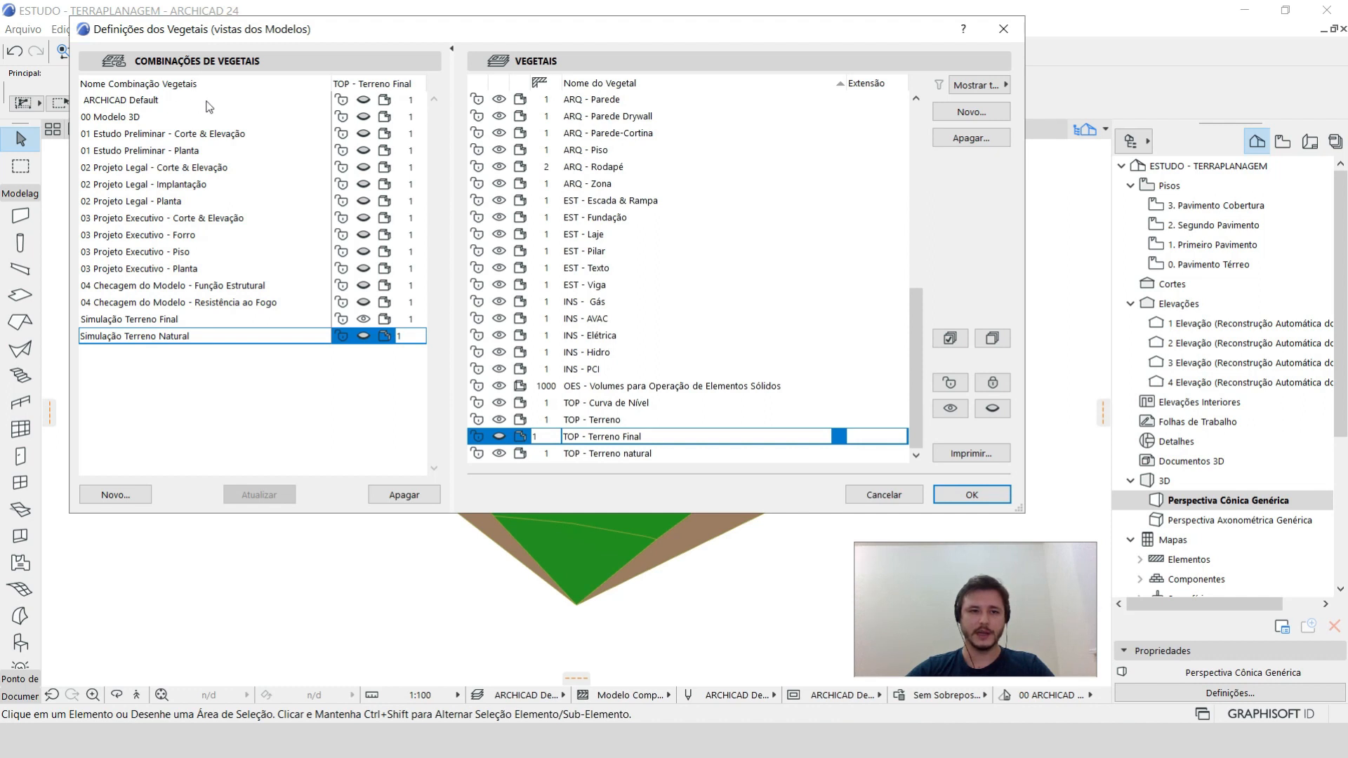
Make the layers TOP - Terreno Final and TOP - Terreno natural visible in the ARCHICAD Default combination.
left_click(367, 103)
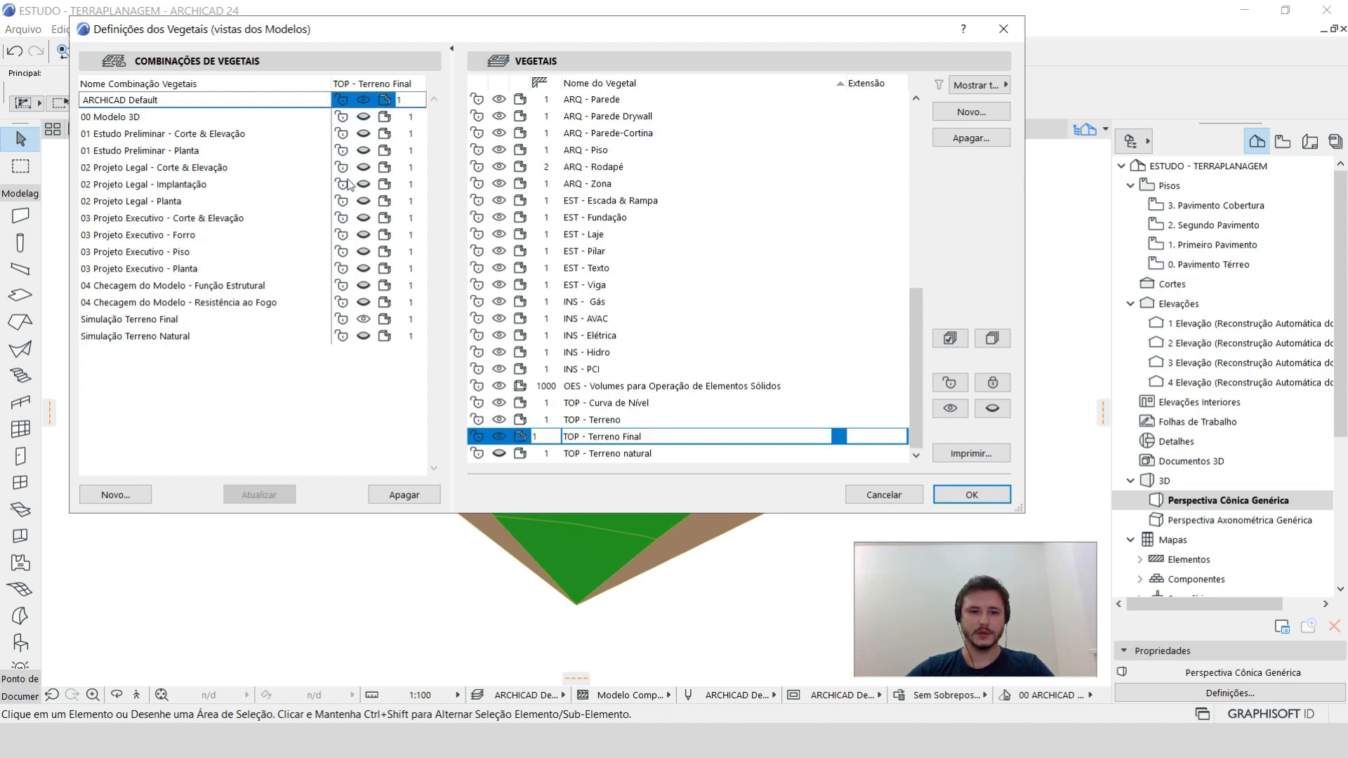
left_click(605, 453)
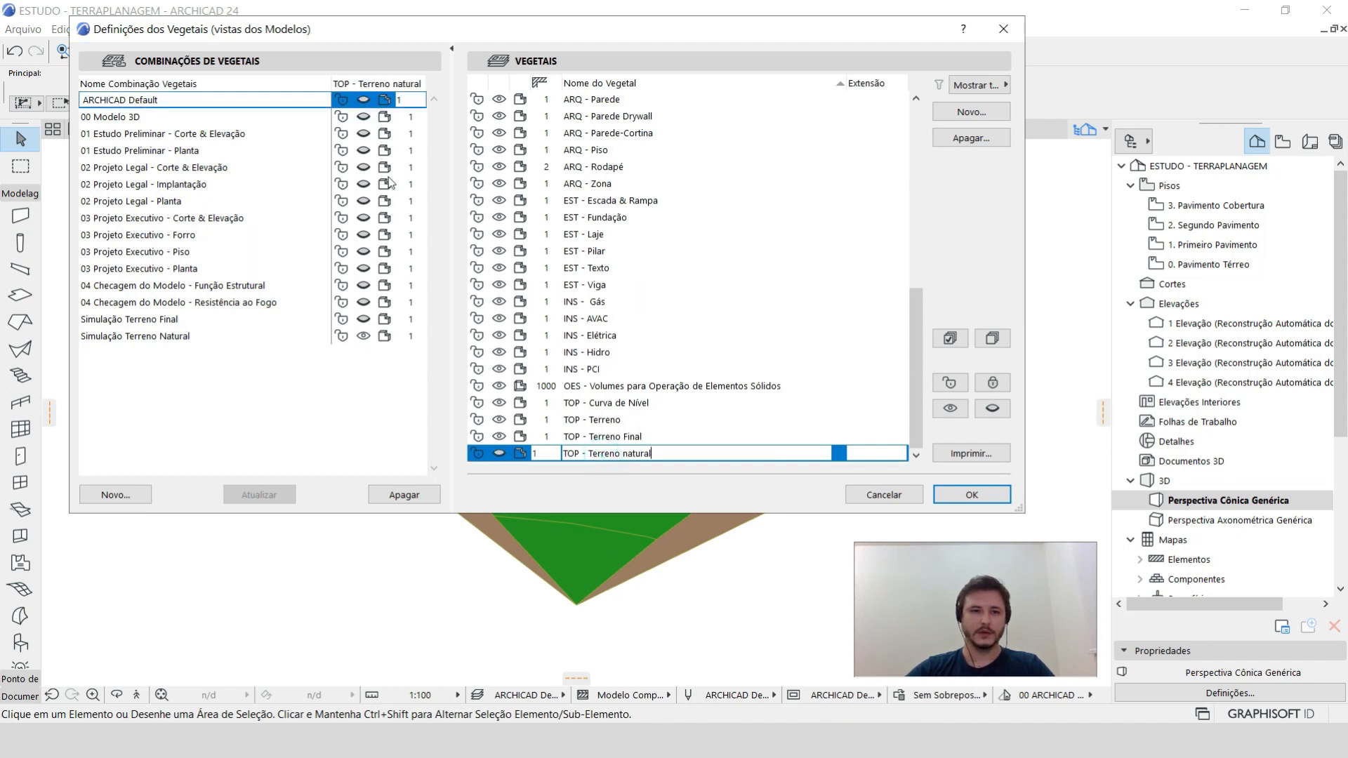
left_click(360, 102)
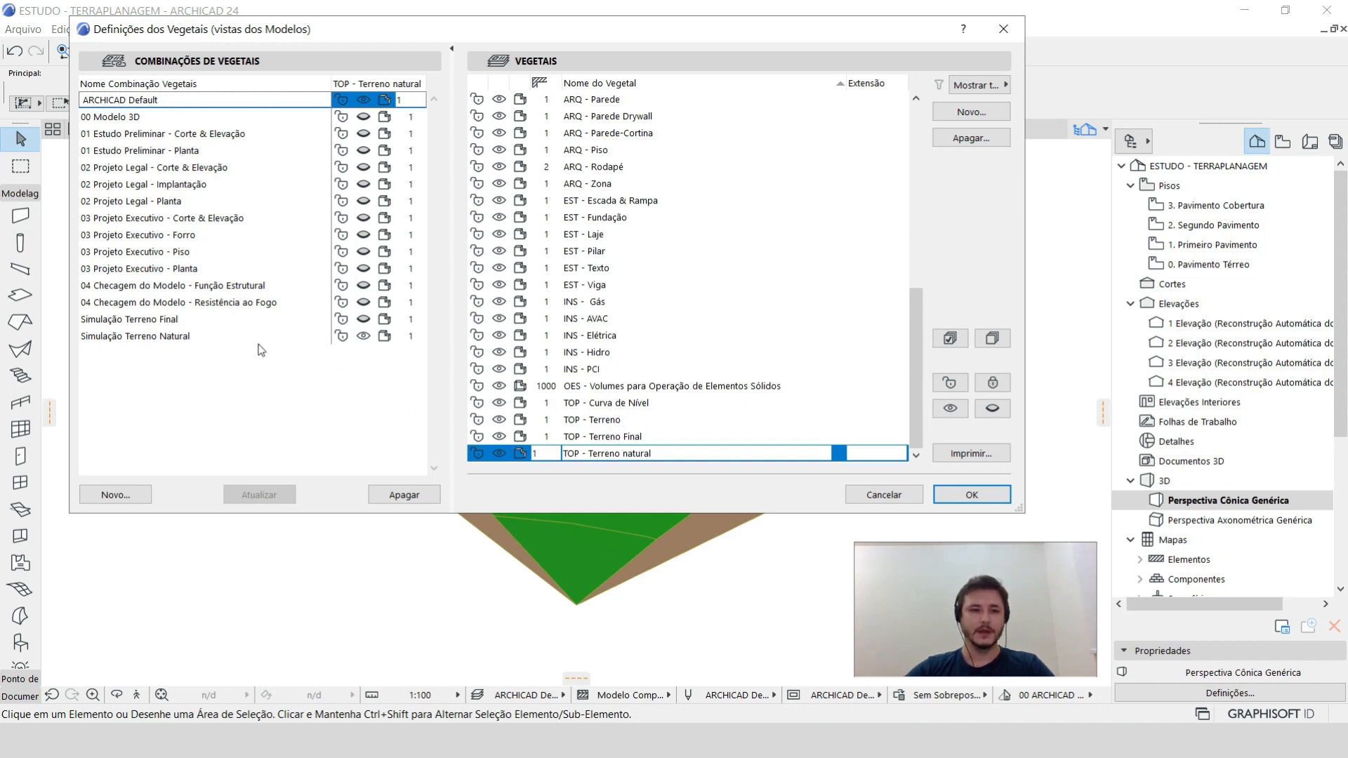
Check layer visibility in both Simulação combinations, reactivate ARCHICAD Default and accept the layer settings.
left_click(198, 322)
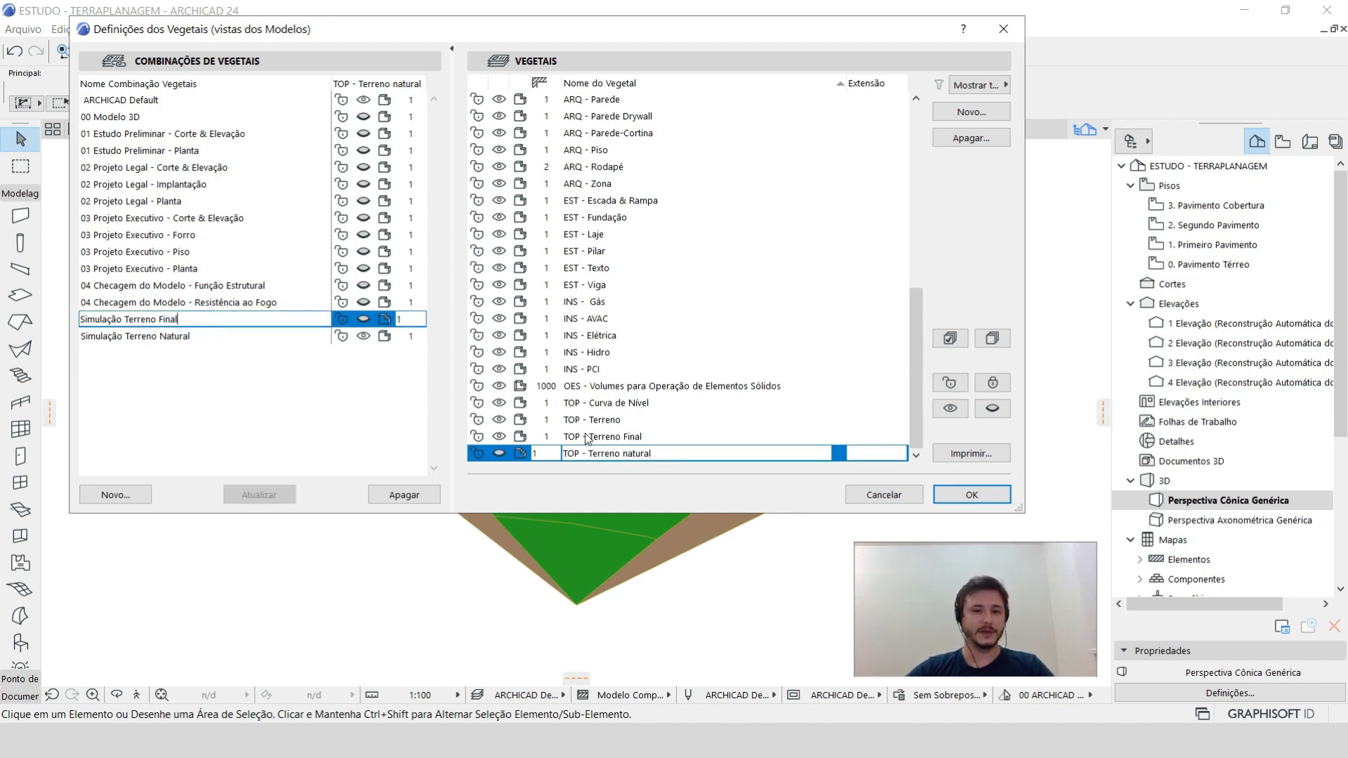
left_click(204, 337)
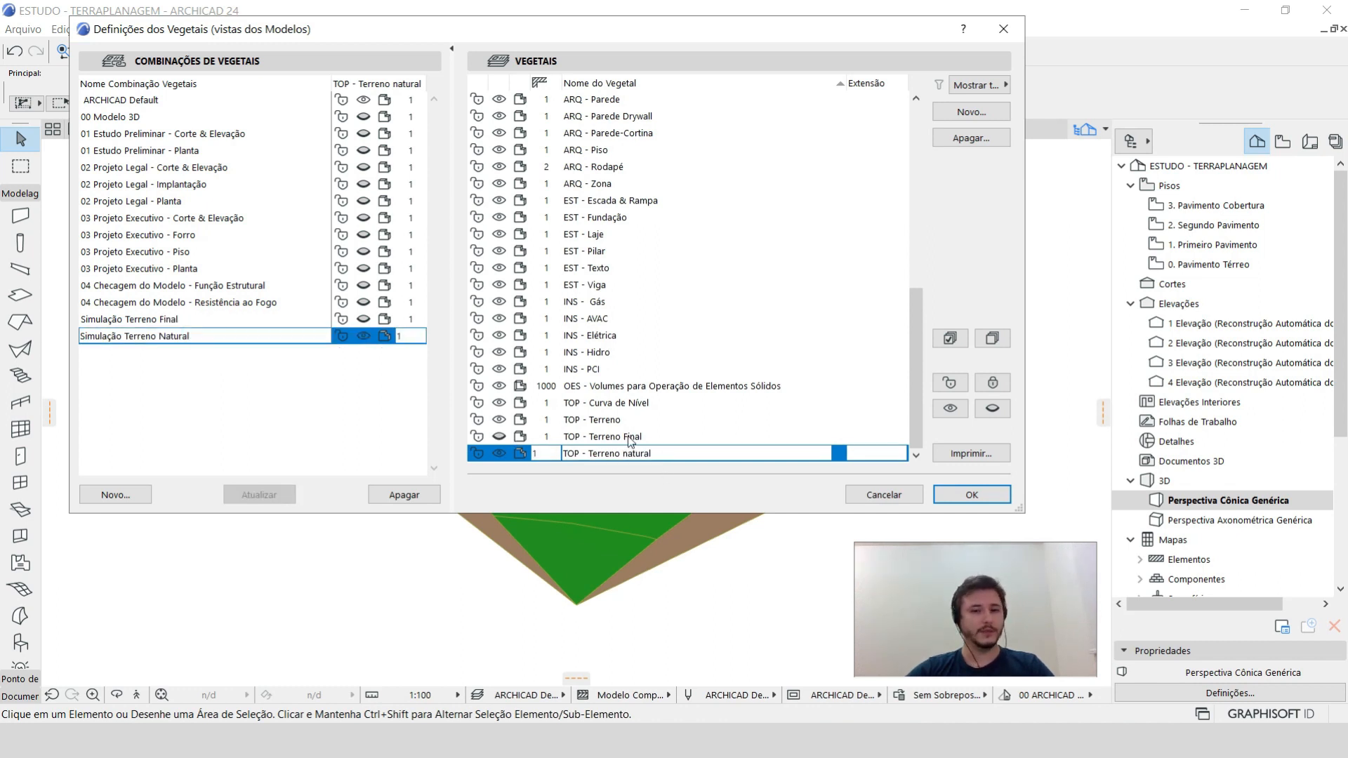
left_click(200, 102)
left_click(971, 494)
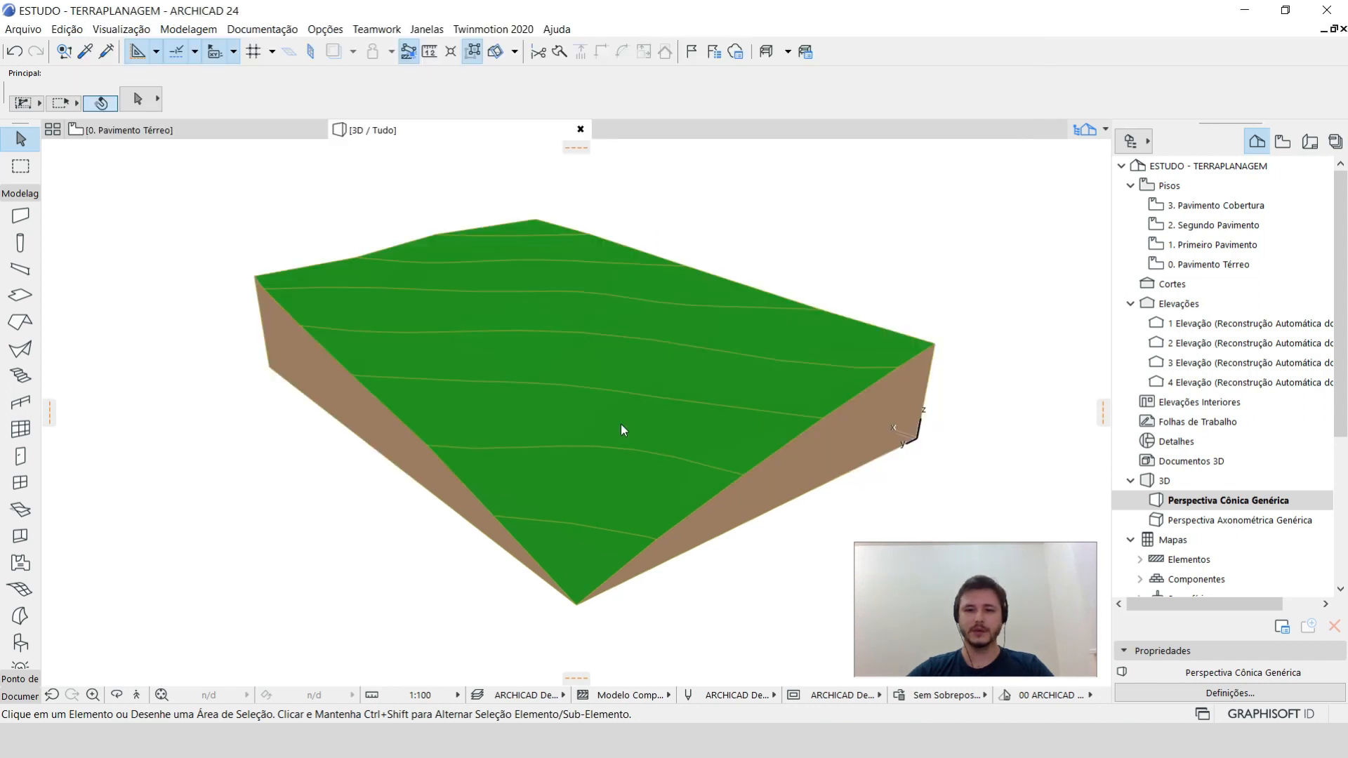
Check the terrain mesh's selection in 3D and return to the 0. Pavimento Térreo floor plan.
left_click(734, 453)
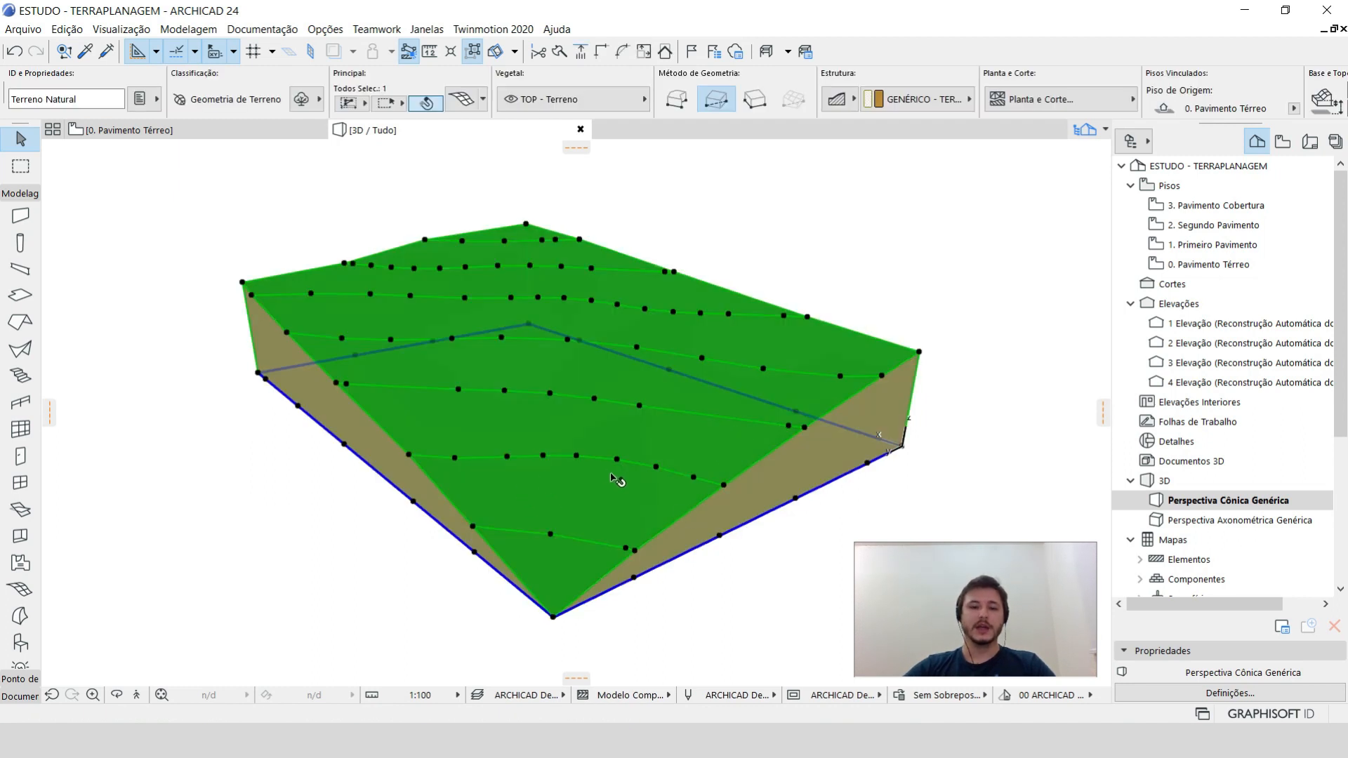
key("Escape")
left_click(723, 446)
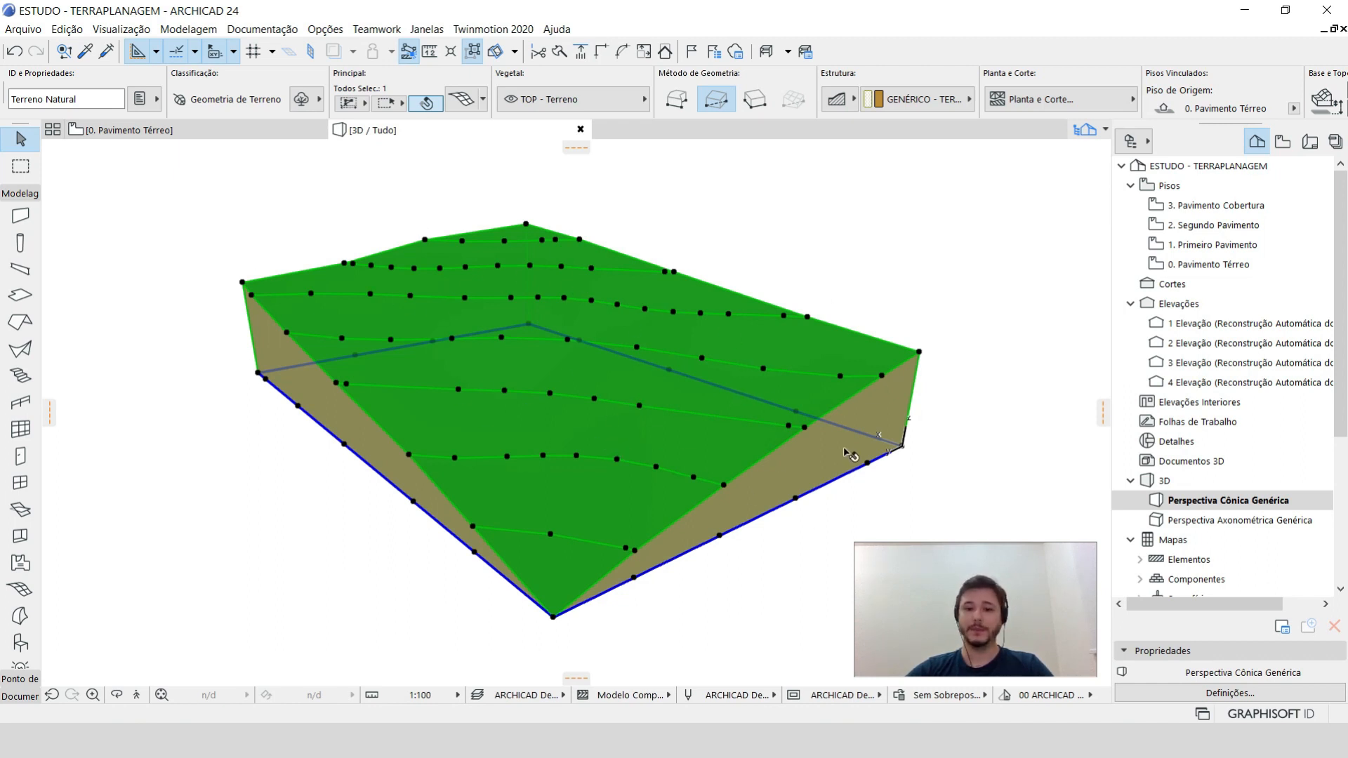
key("F2")
scroll(845, 451, "down", 3)
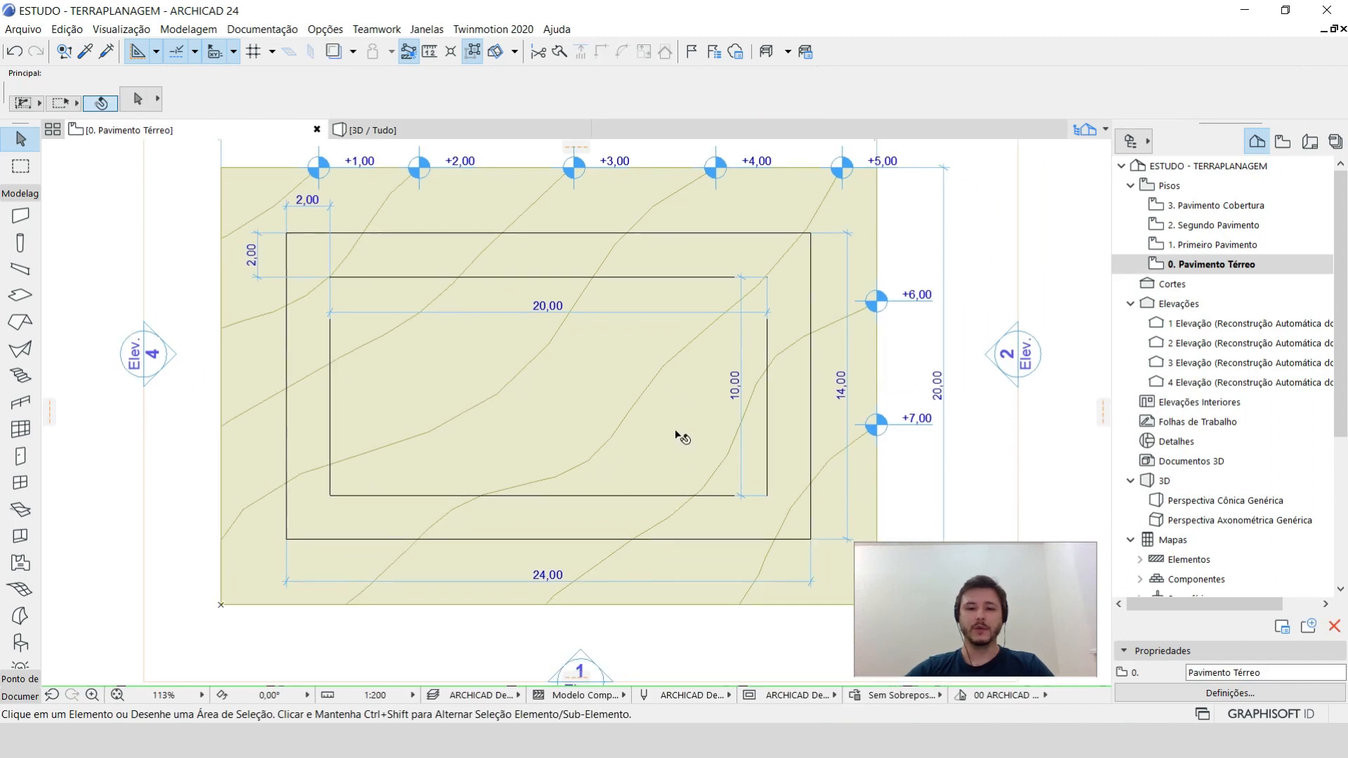
Select the outer and inner rectangle outlines on the terrain mesh in turn to check them.
left_click(671, 486)
left_click(708, 516)
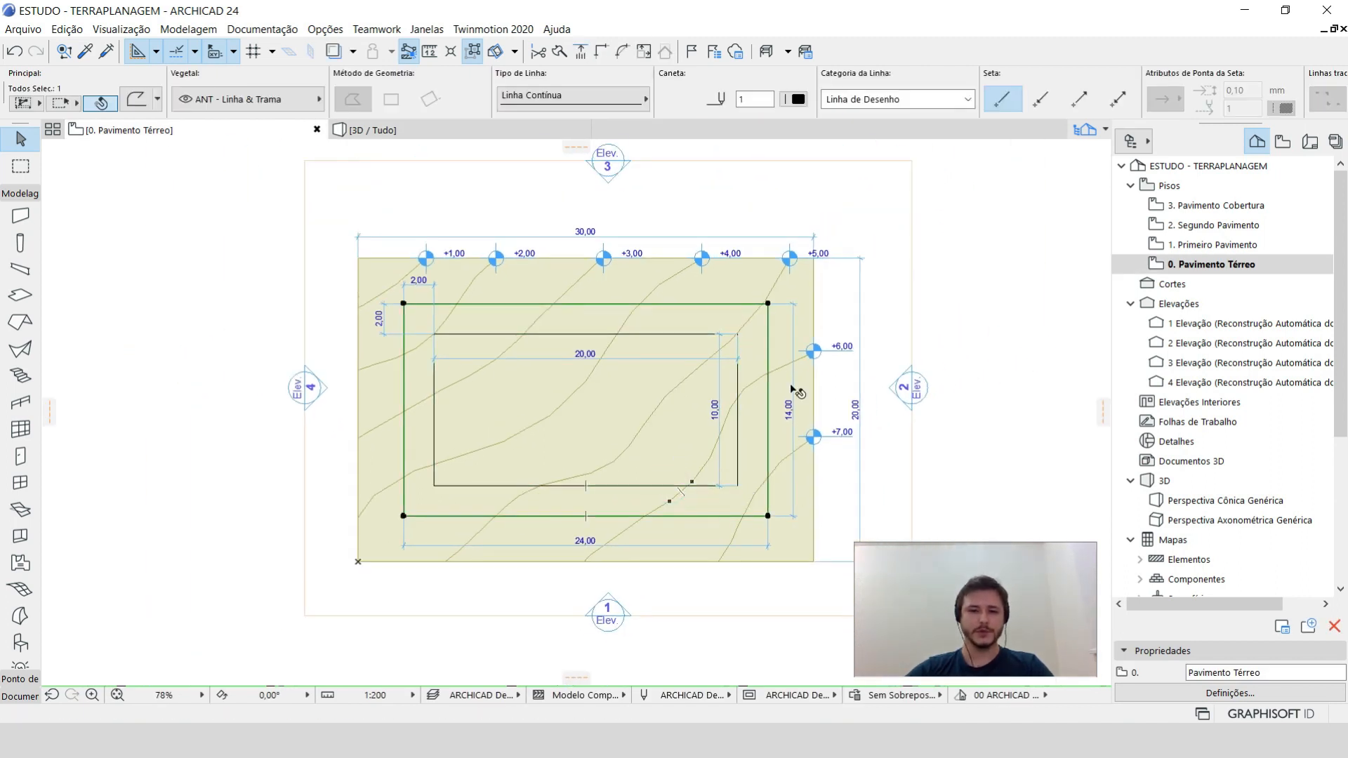
left_click(656, 487)
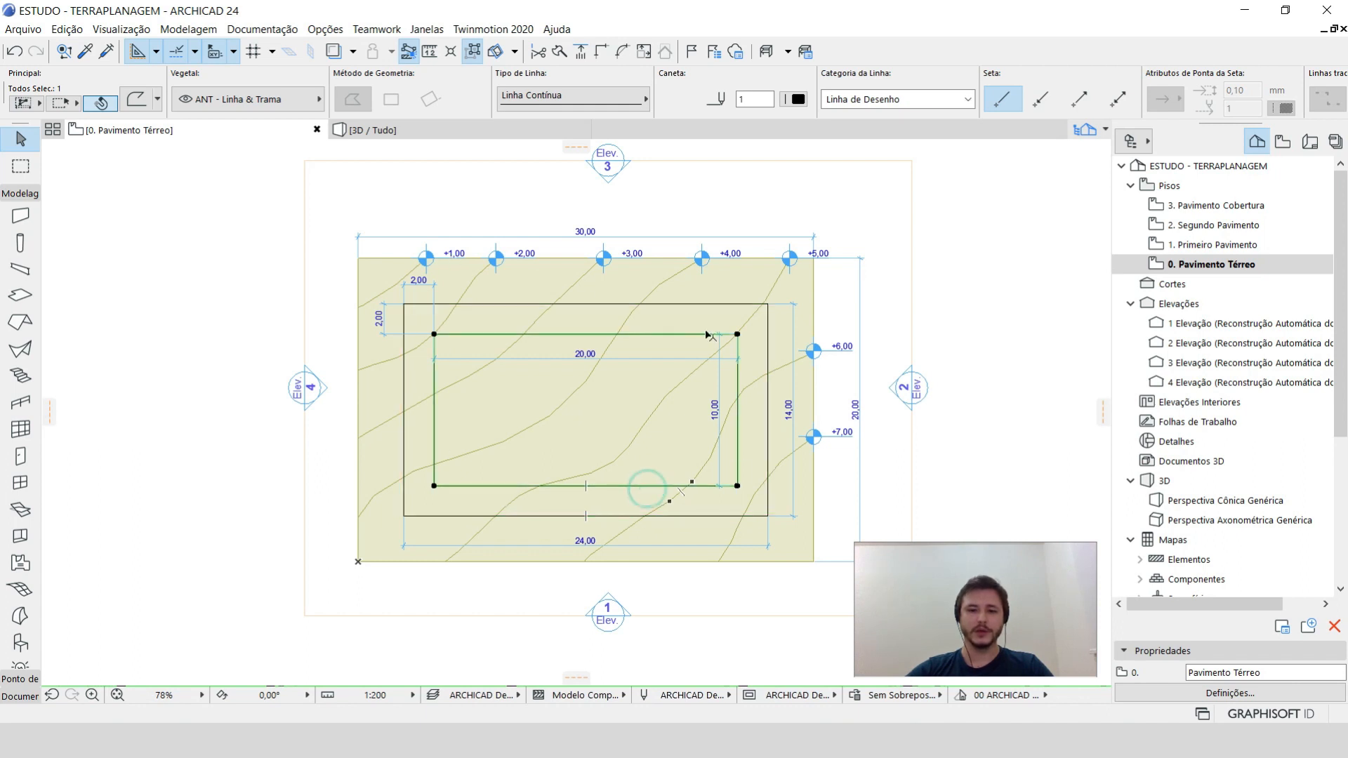
key("Escape")
Copy the whole terrain mesh with its outlines, level marks and dimensions about 39.73 m horizontally to the right of the original.
scroll(551, 473, "down", 2)
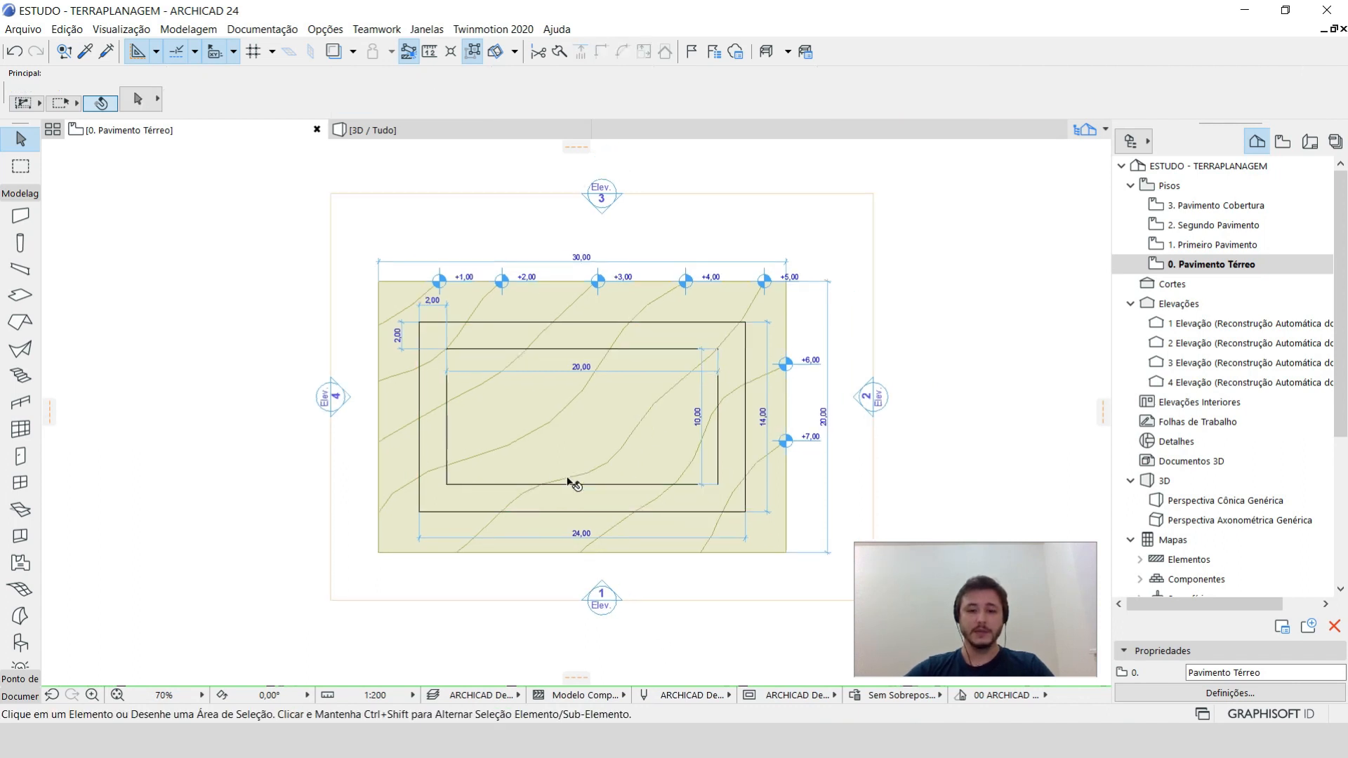
scroll(751, 528, "up", 1)
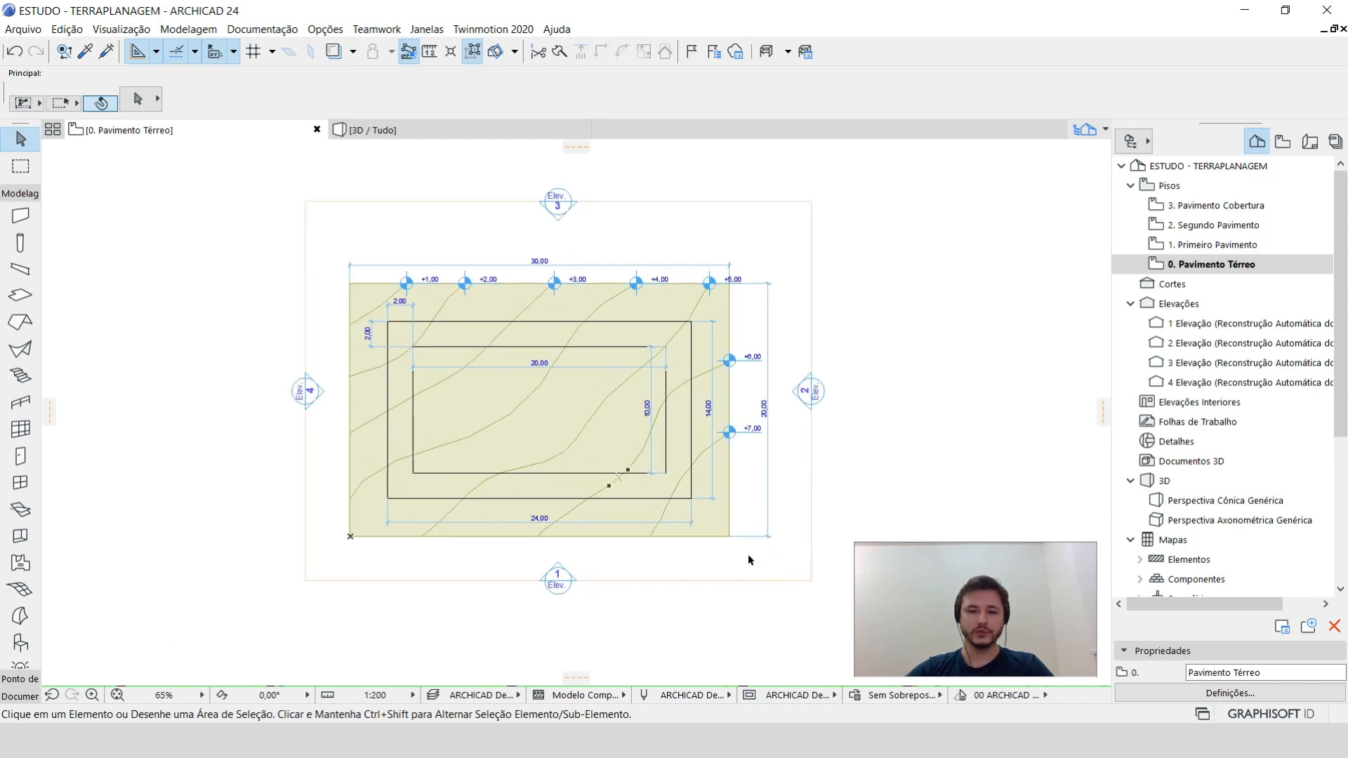
left_click_drag(773, 553, 334, 247)
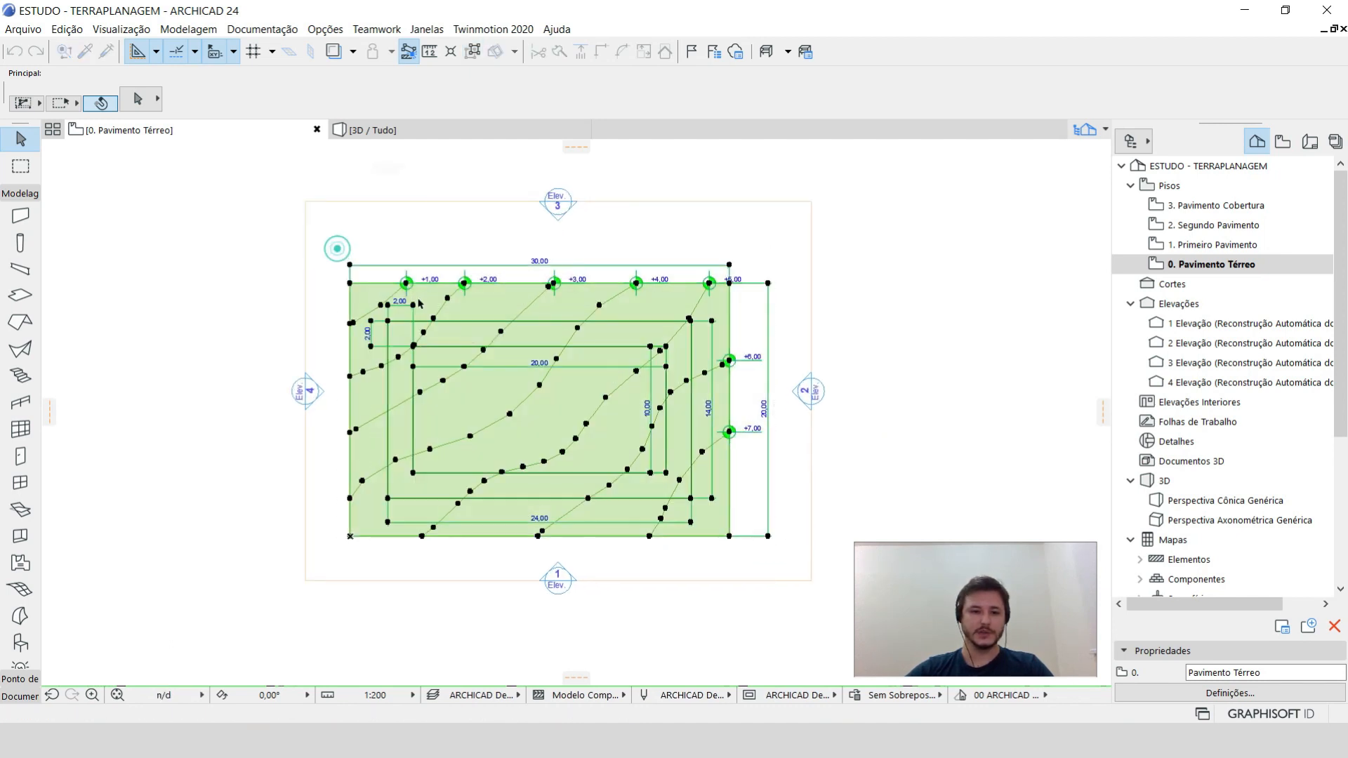
left_click(499, 400)
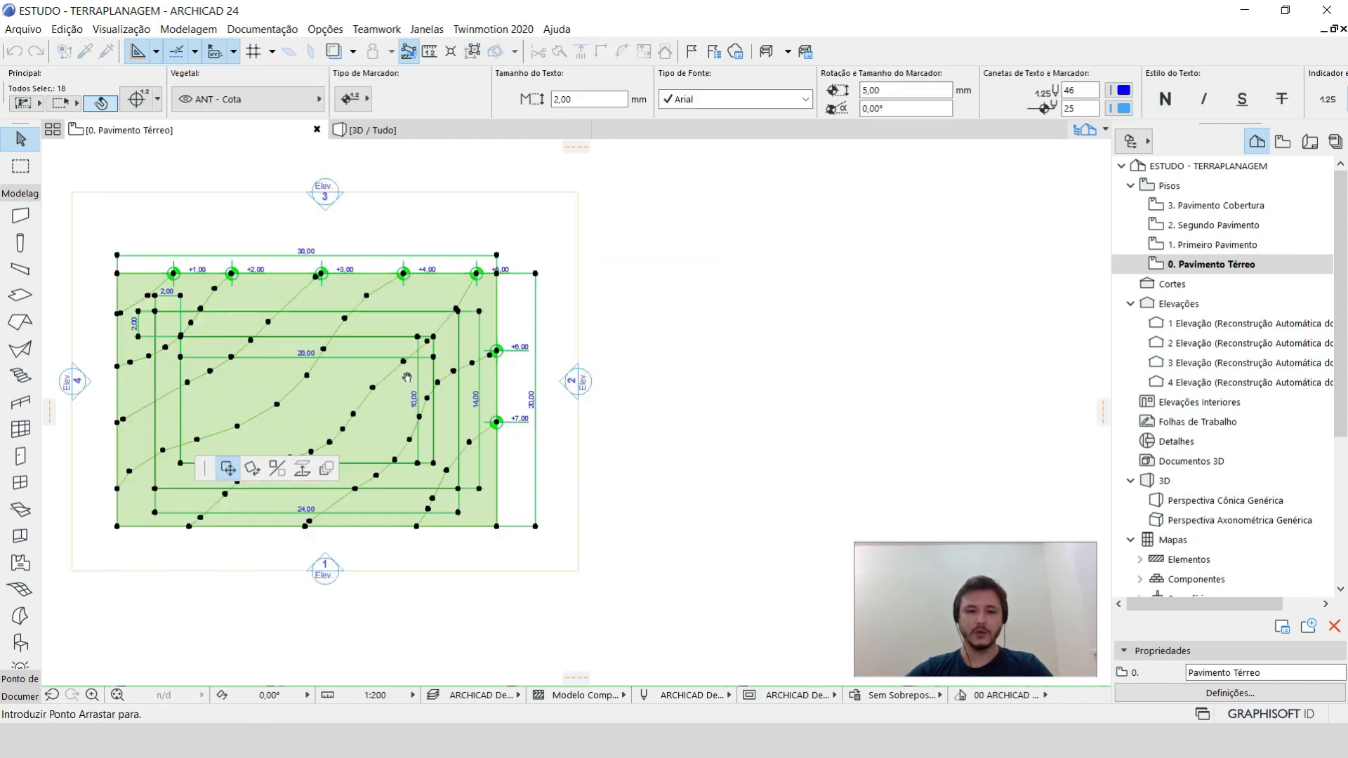
key("ctrl")
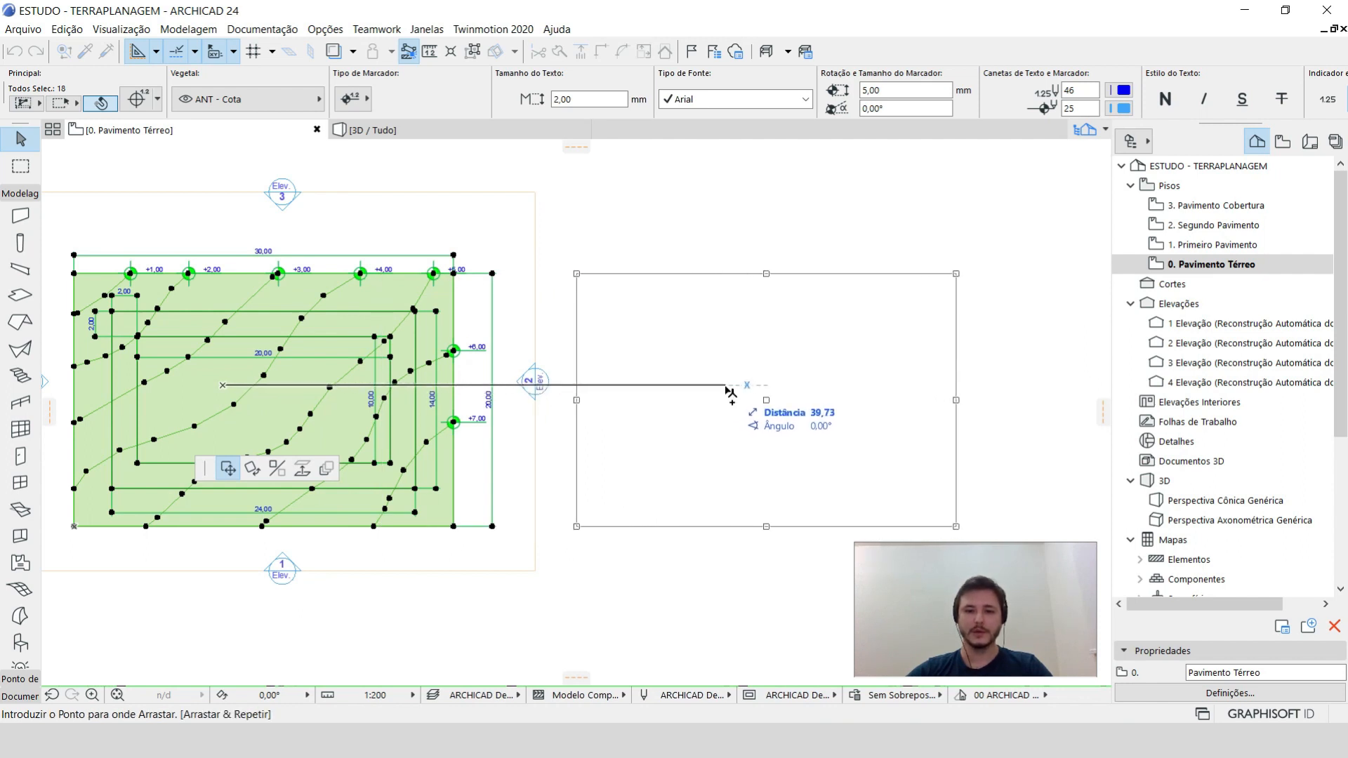
left_click(727, 390)
key("Escape")
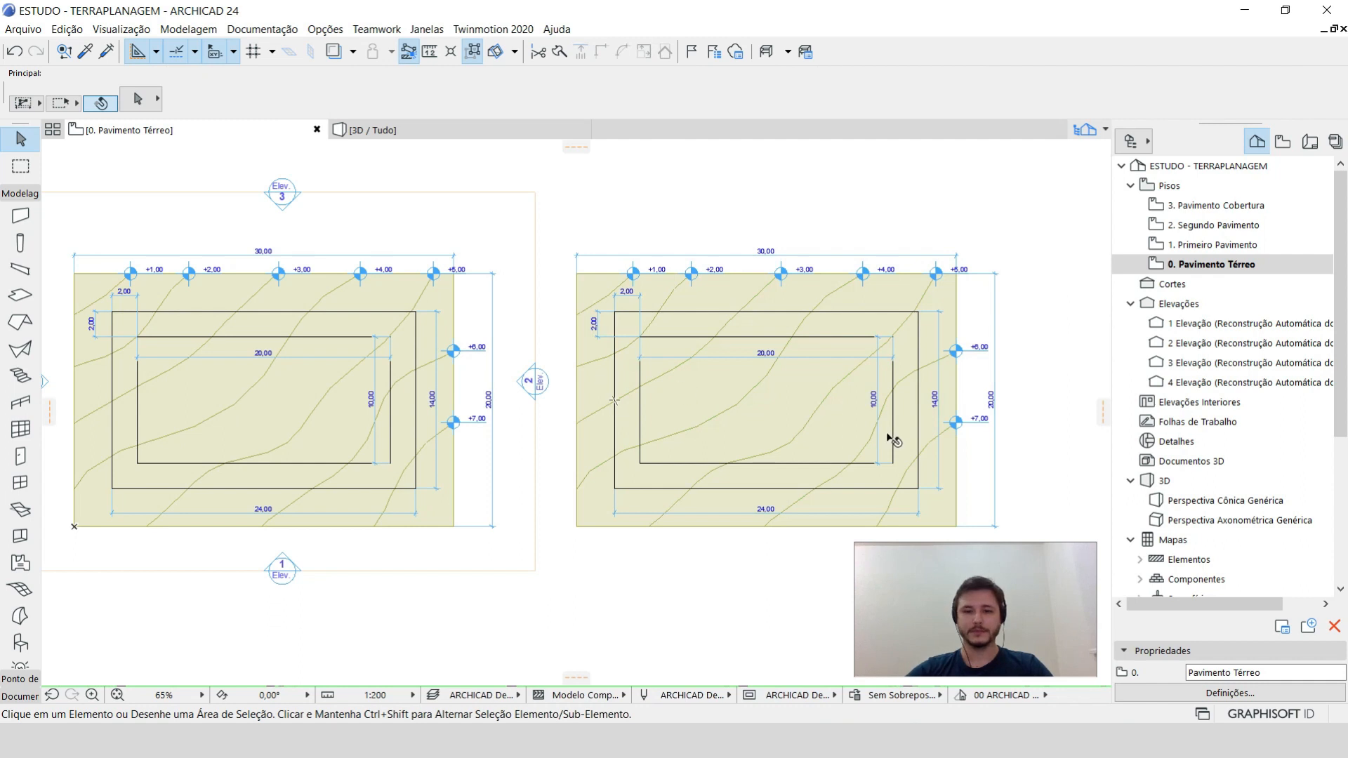
Set the copied mesh's ID to Terreno Natural Lote and assign the mesh to the layer TOP - Terreno natural.
middle_click_drag(888, 438, 692, 400)
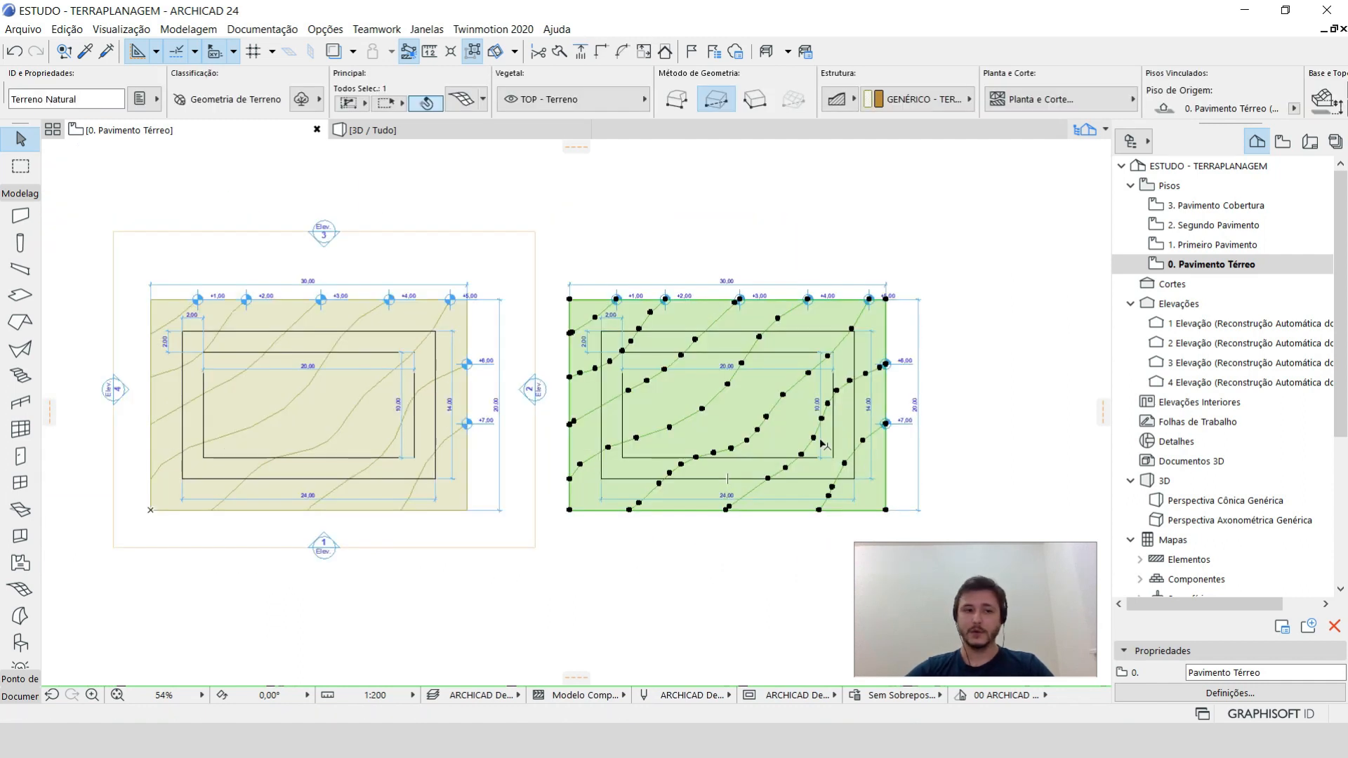
left_click(89, 96)
type("Lote")
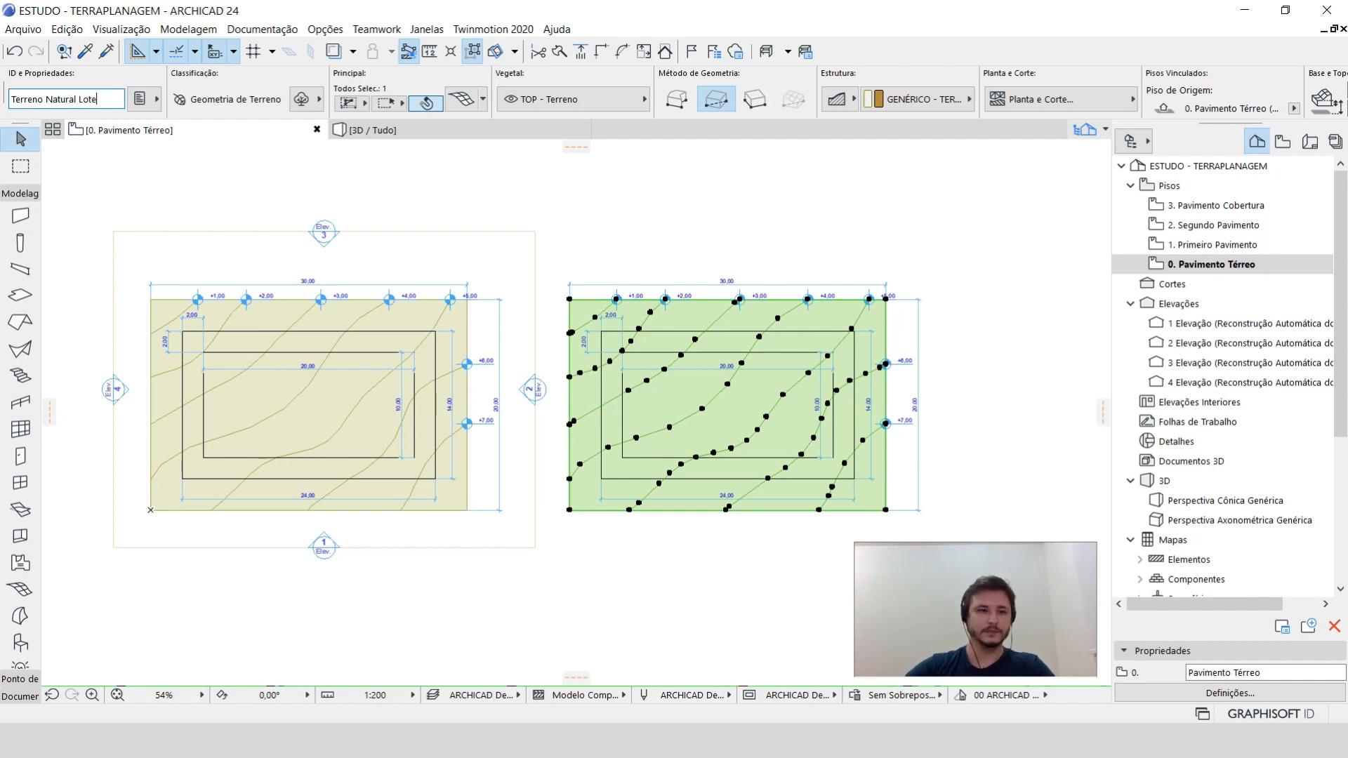
middle_click_drag(728, 525, 717, 523)
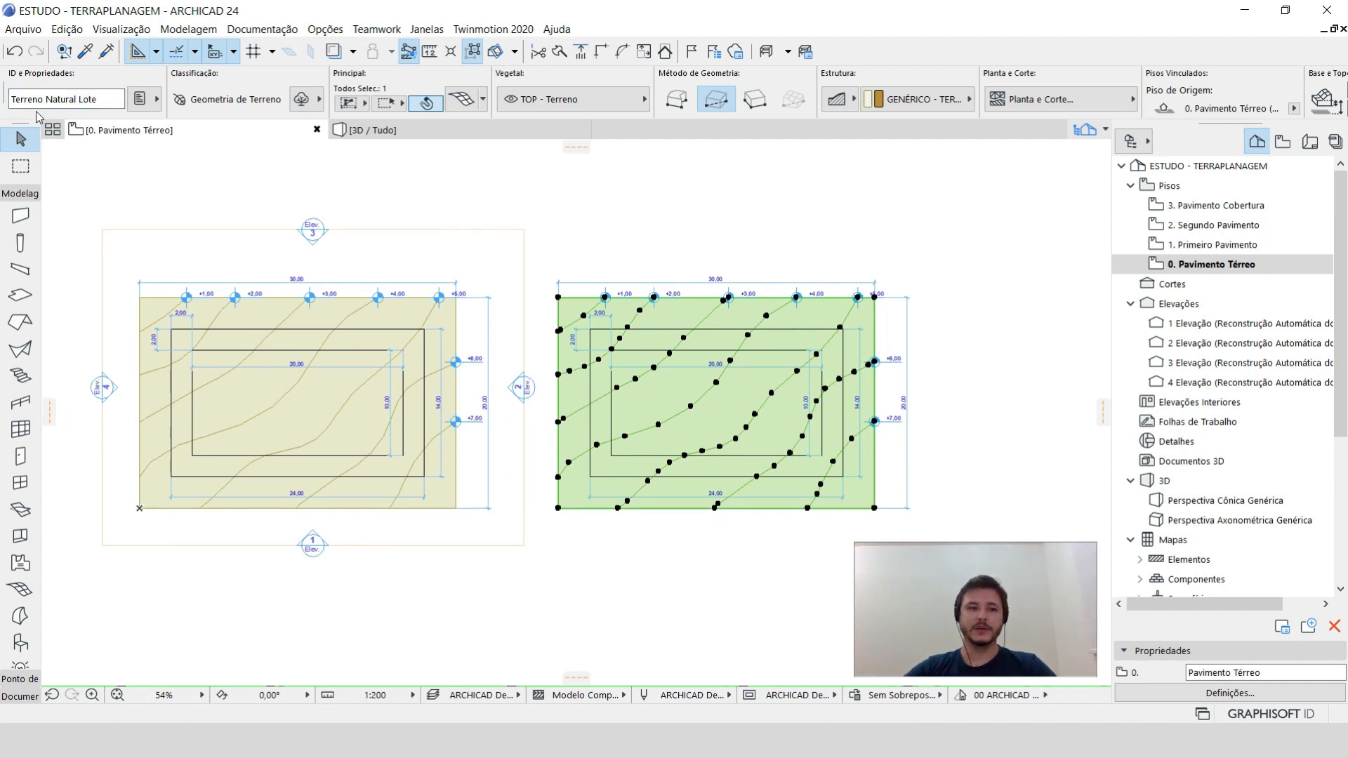
left_click(577, 101)
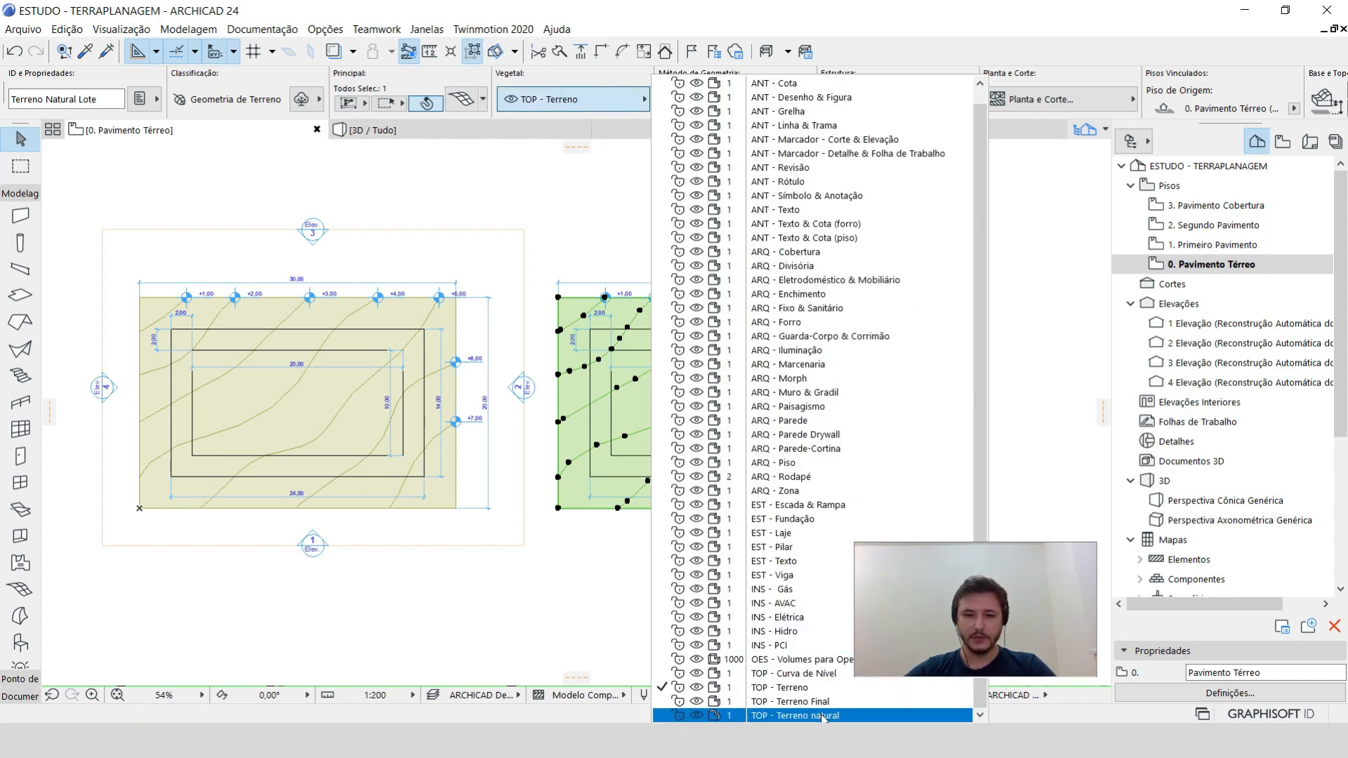
left_click(823, 715)
key("Escape")
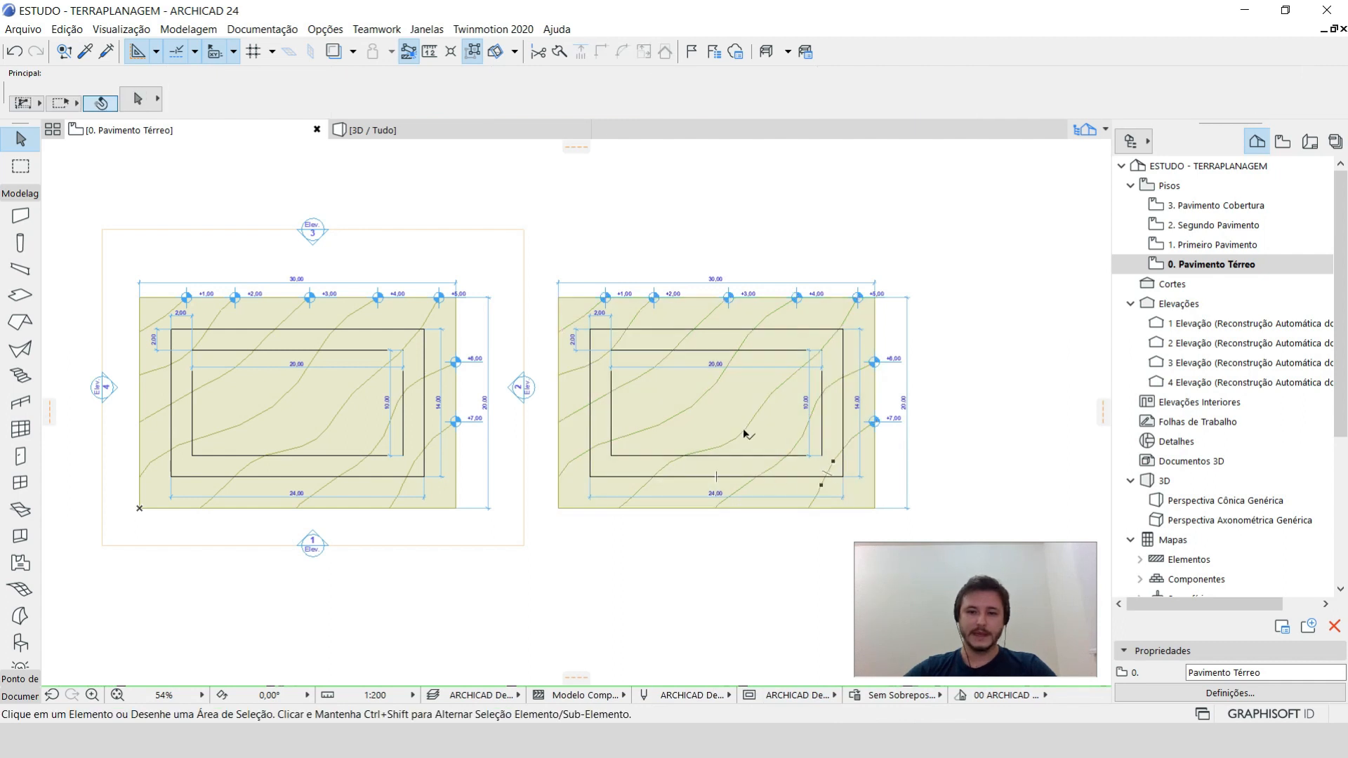
scroll(783, 404, "up", 2)
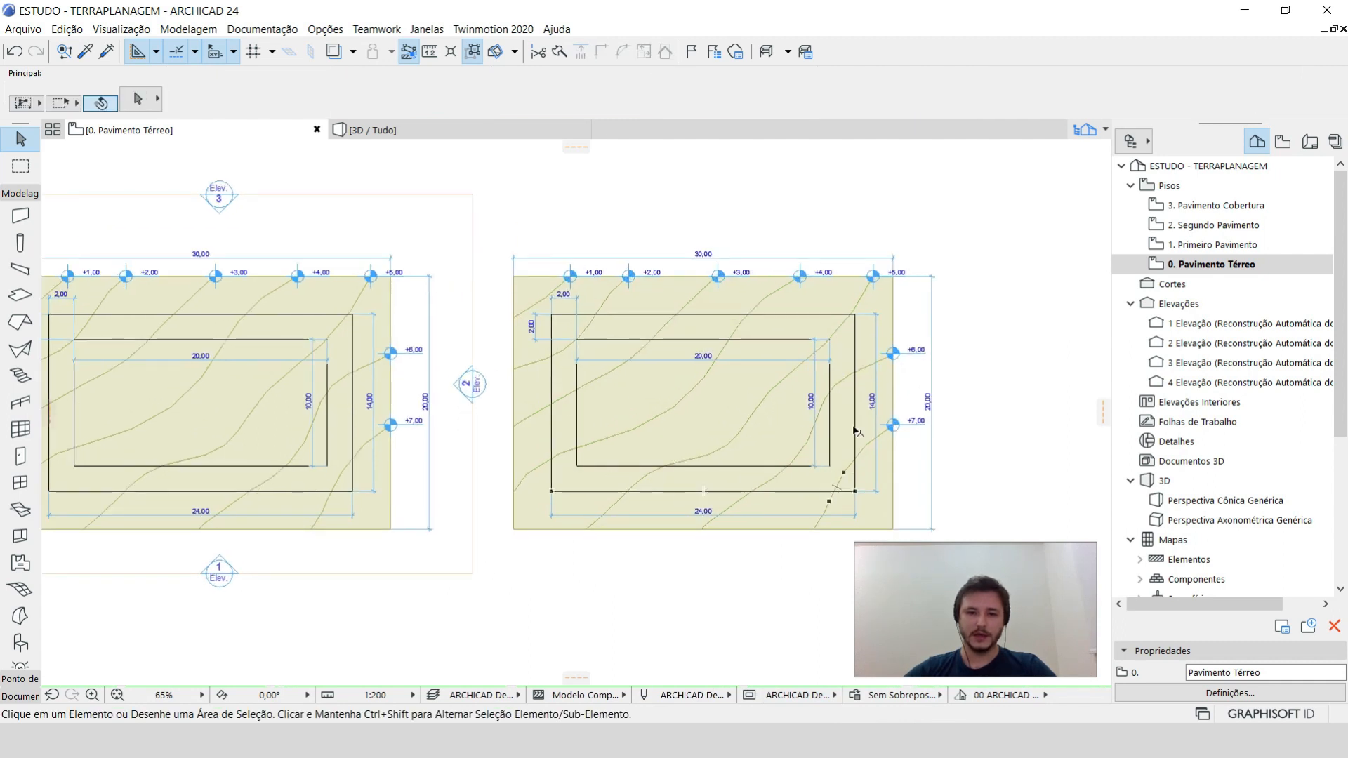
left_click(680, 302)
key("Escape")
middle_click_drag(262, 426, 444, 434)
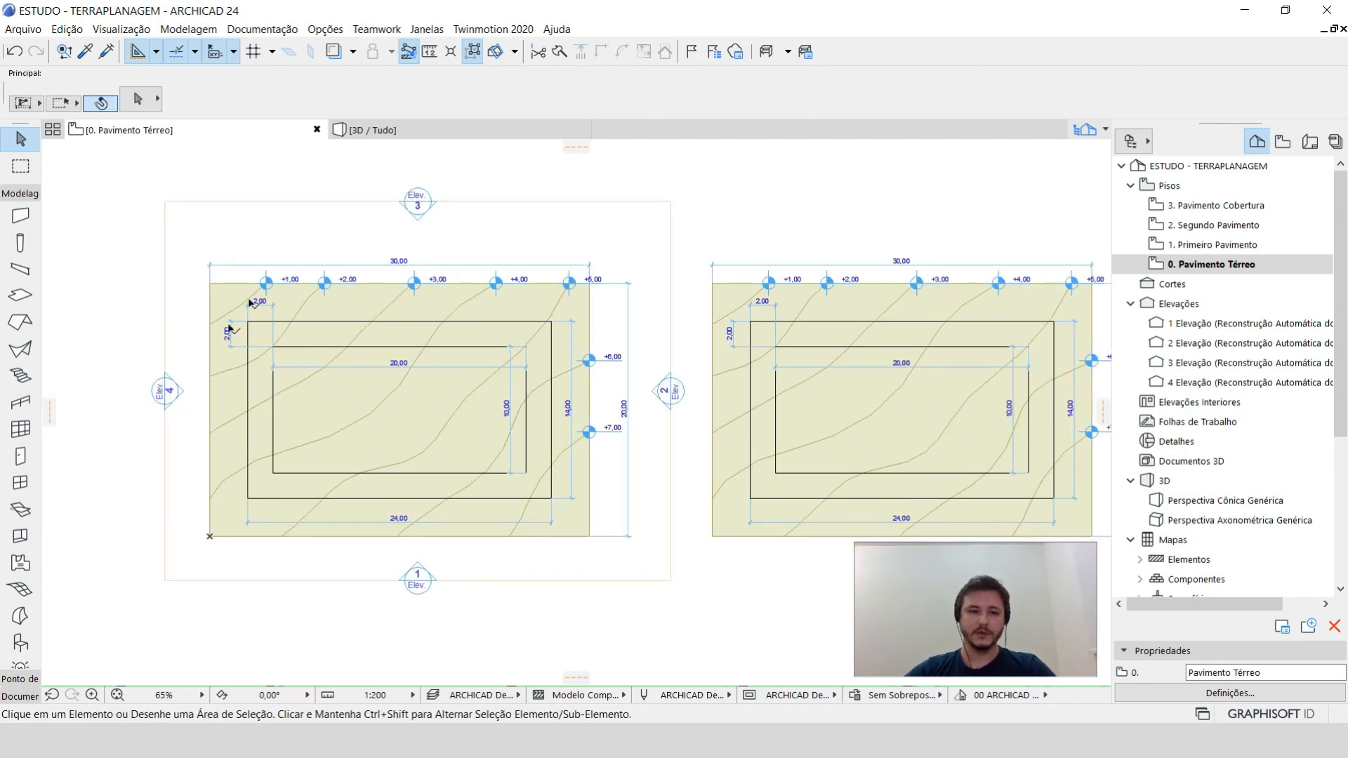
left_click(452, 435)
Split the copied Terreno Natural Lote mesh along all four sides of its outer 24 by 14 m rectangle.
left_click(859, 448)
scroll(859, 448, "down", 1)
middle_click_drag(860, 447, 596, 435)
scroll(652, 394, "up", 2)
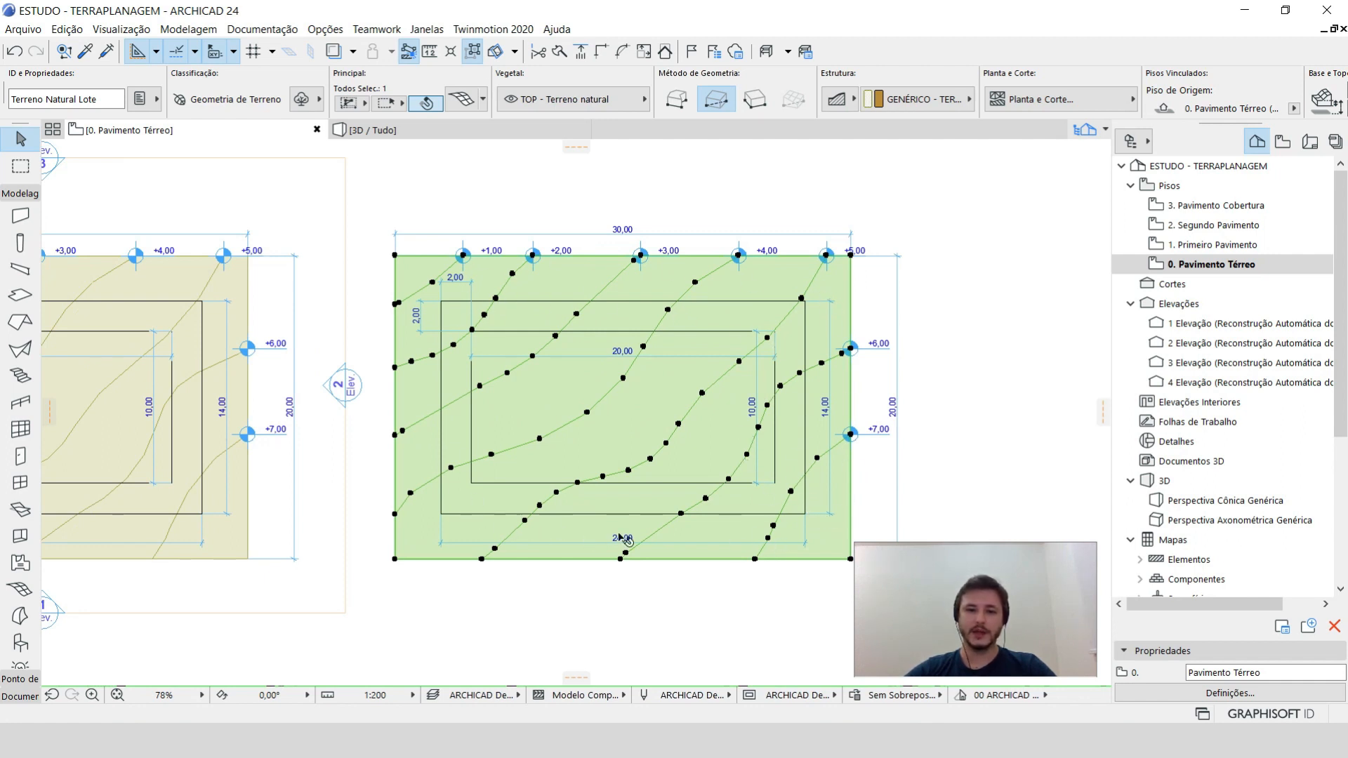
left_click(564, 55)
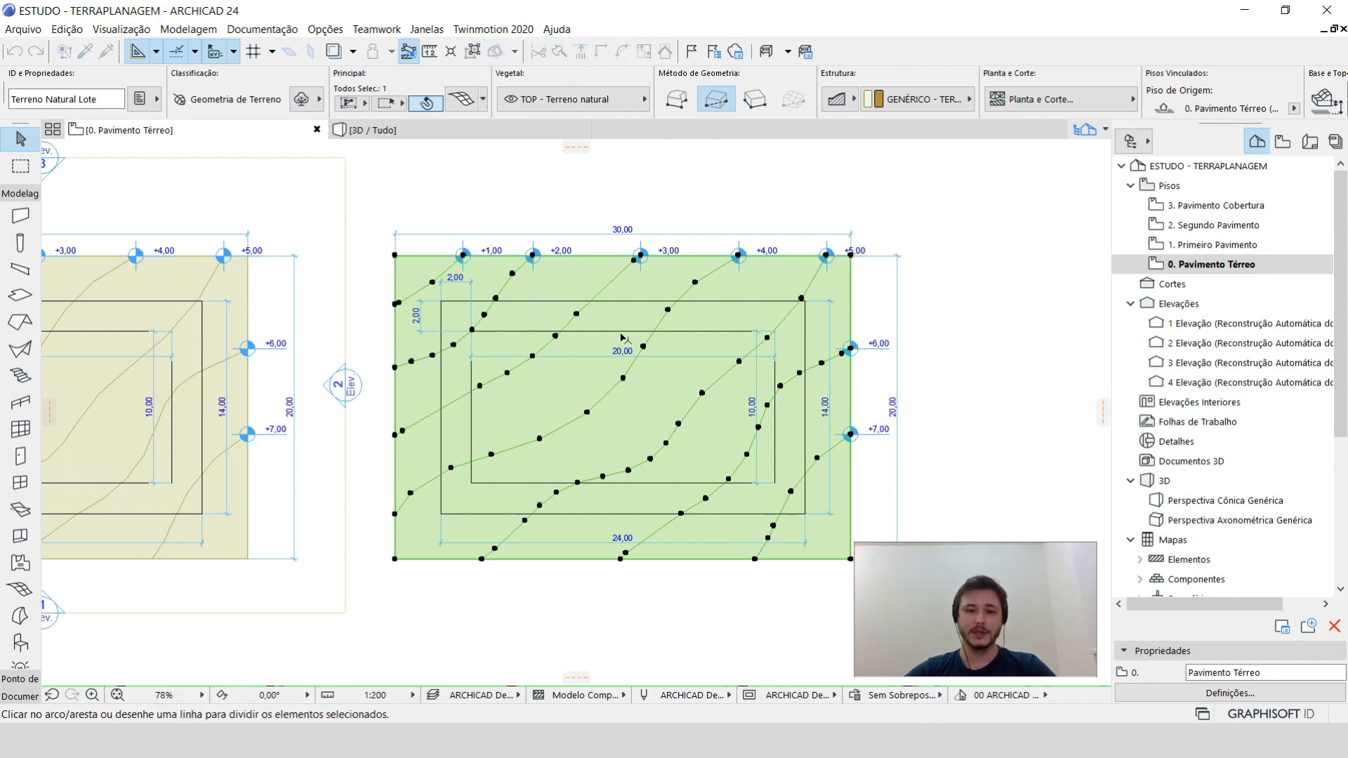
left_click(626, 302)
left_click(650, 302)
left_click(648, 363)
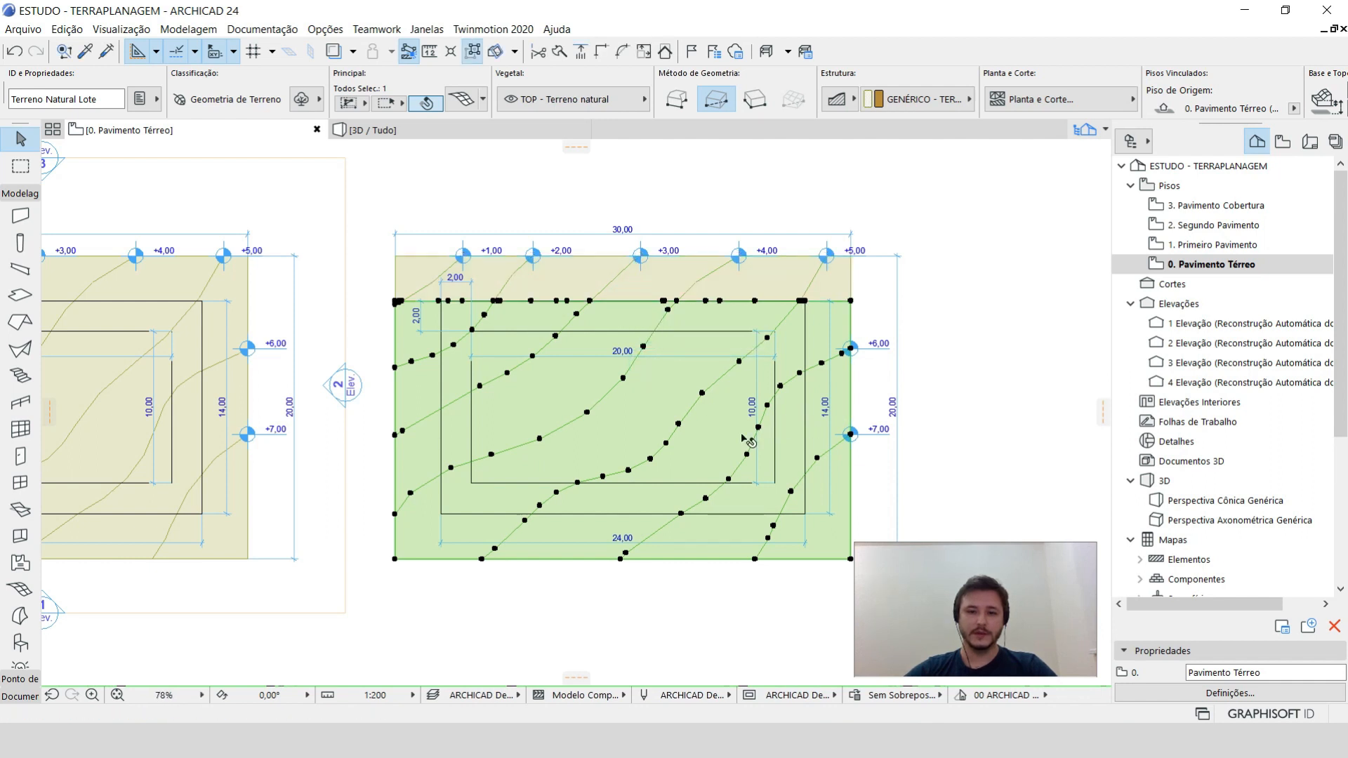
left_click(561, 54)
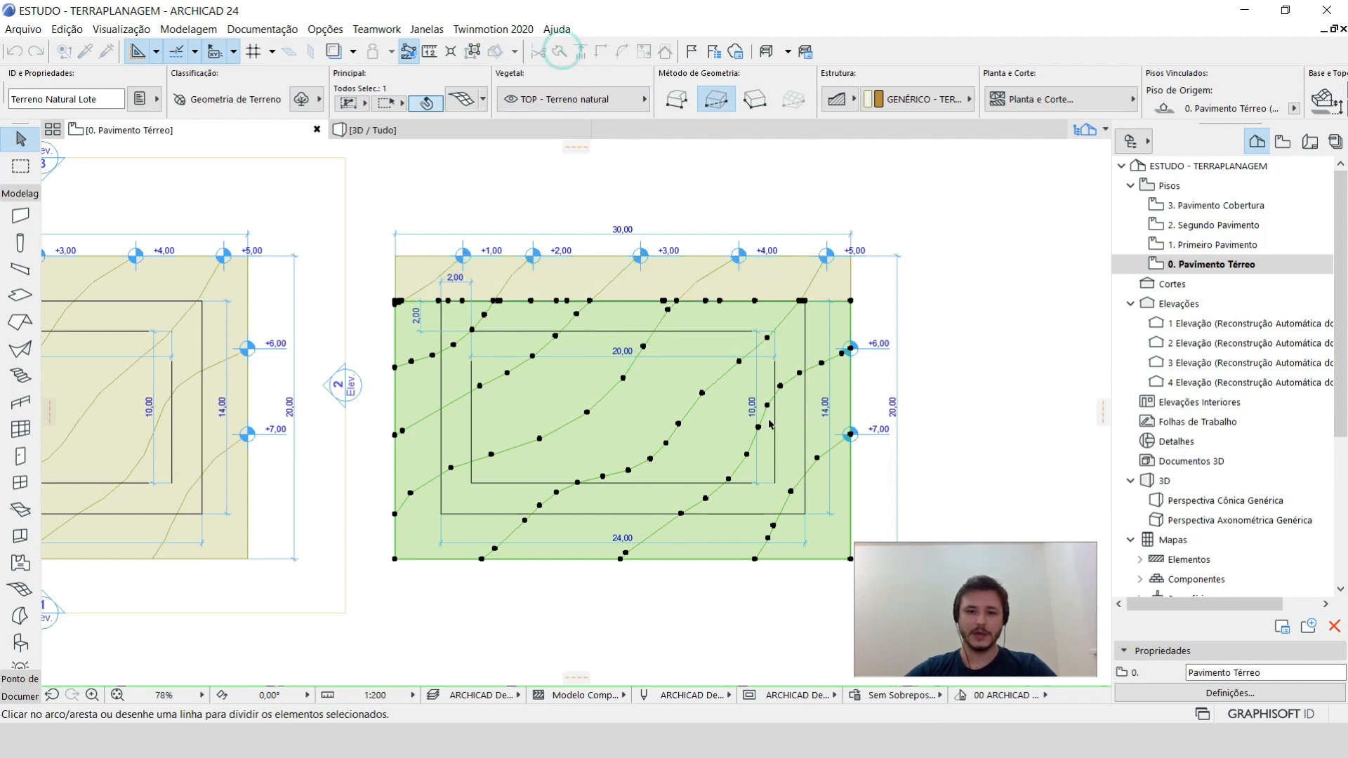
left_click(805, 418)
left_click(789, 417)
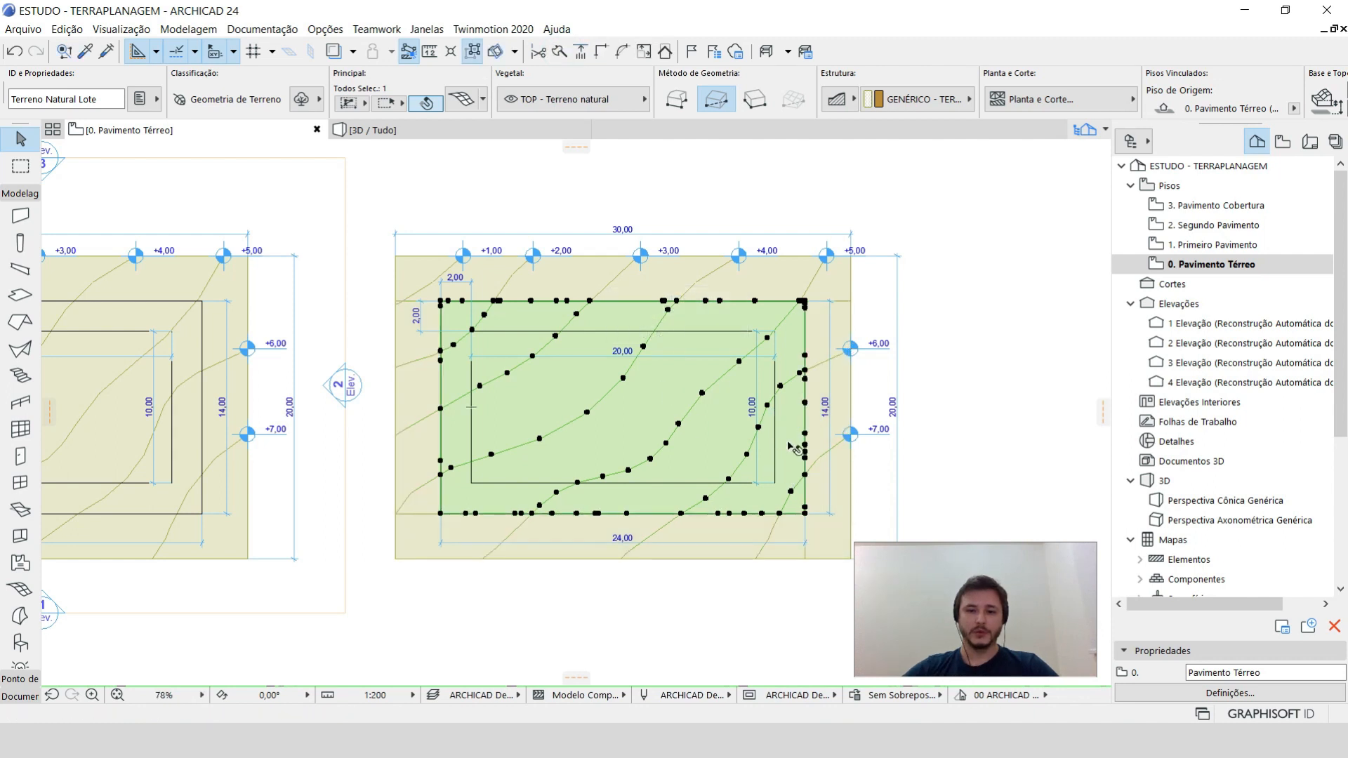
Delete the four split-off mesh strips surrounding the outer rectangle in the copied plan, keeping only the lot mesh.
left_click(599, 293)
key("Delete")
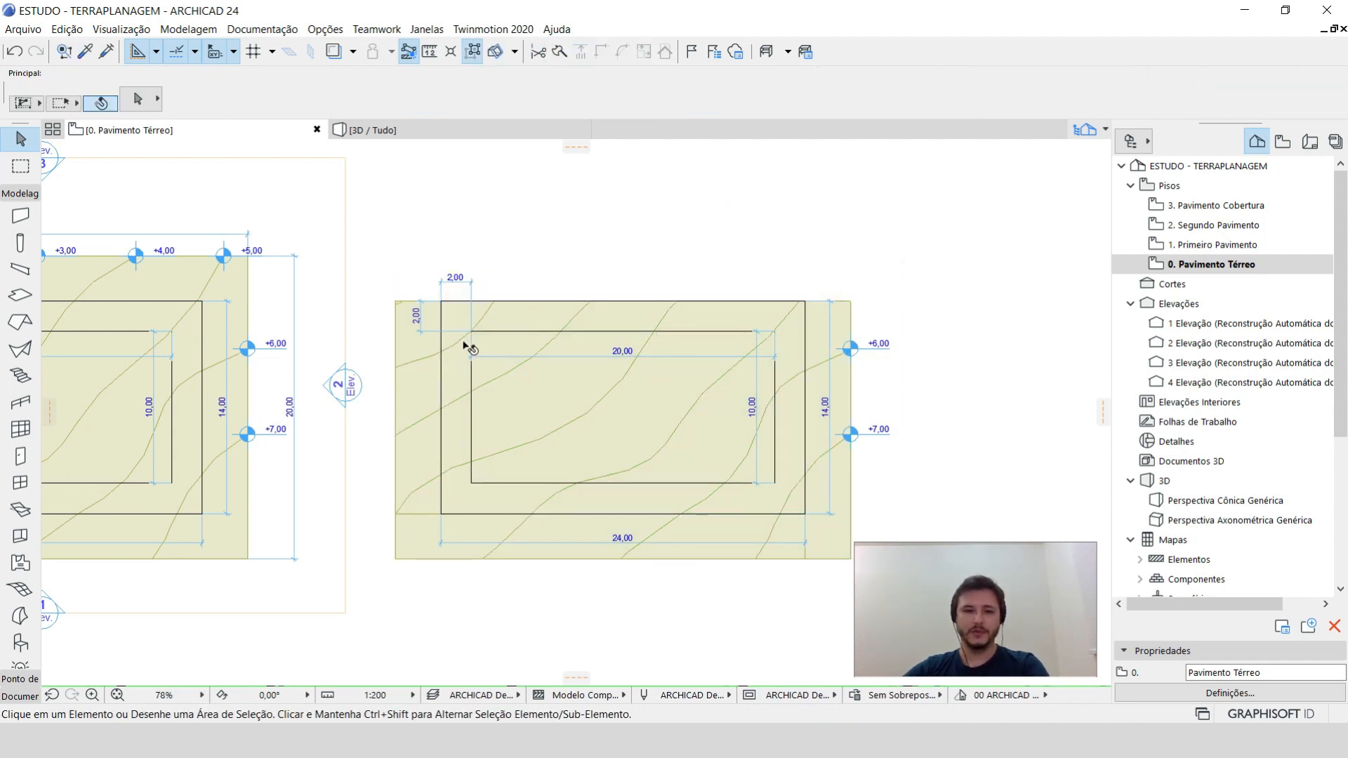
left_click(414, 353)
key("Delete")
left_click(571, 538)
key("Delete")
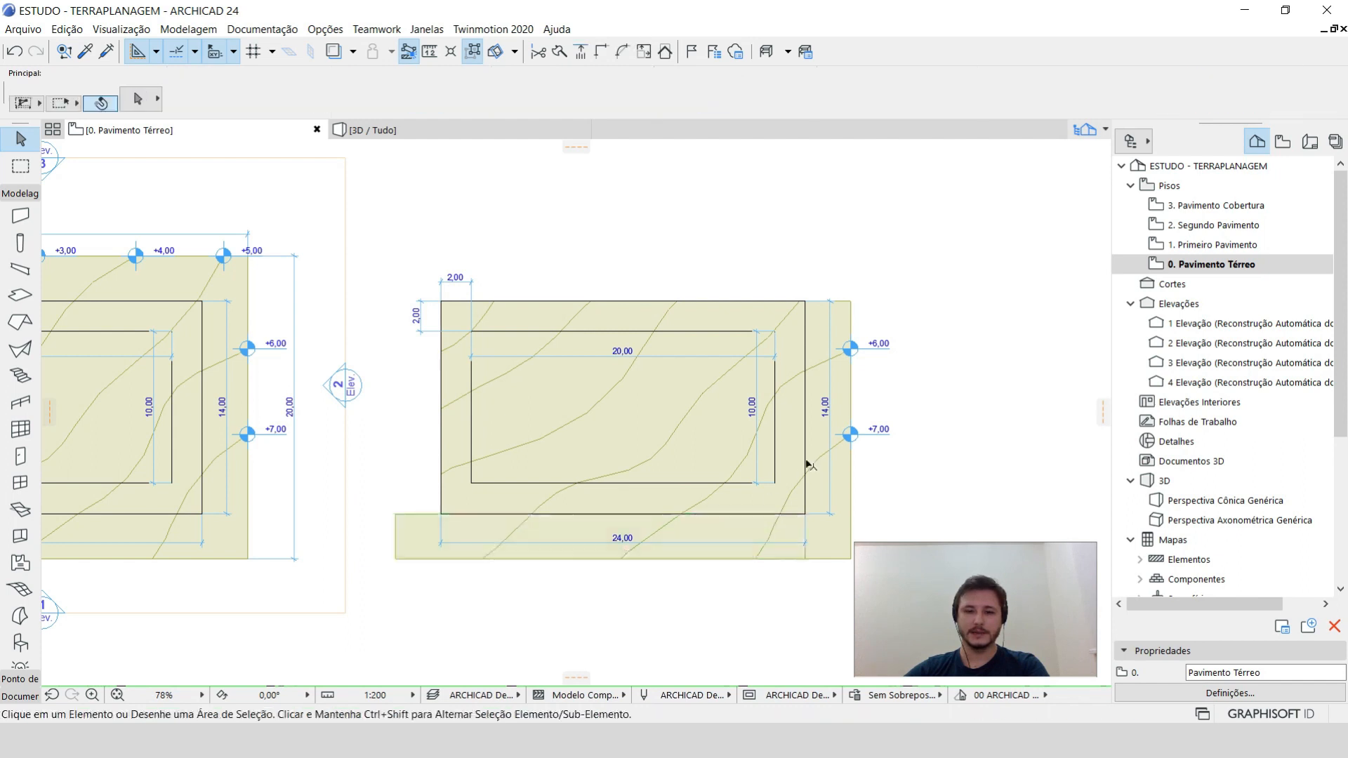
left_click(825, 441)
key("Delete")
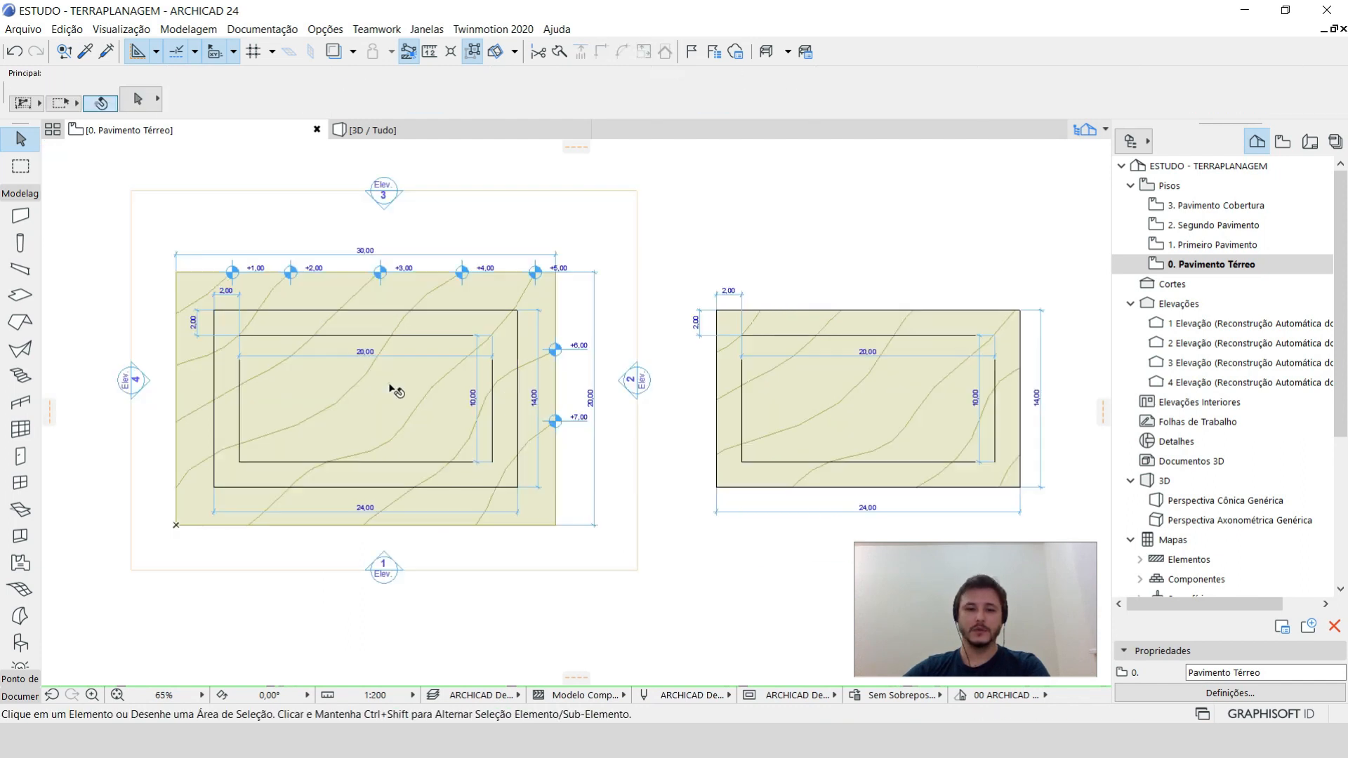
Cut a hole in the original Terreno Natural mesh along its outer 24 by 14 m rectangle, using the Criar Vão option.
left_click(390, 385)
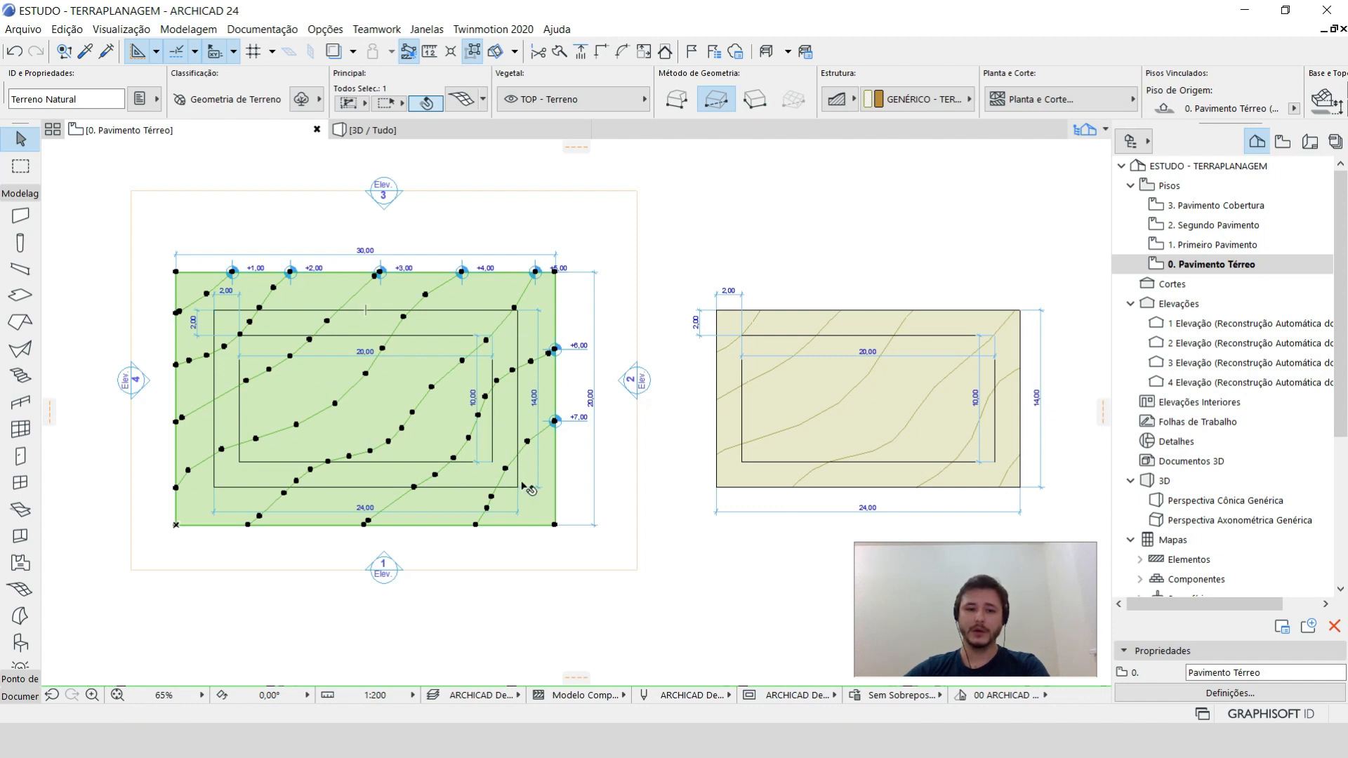
left_click(911, 392)
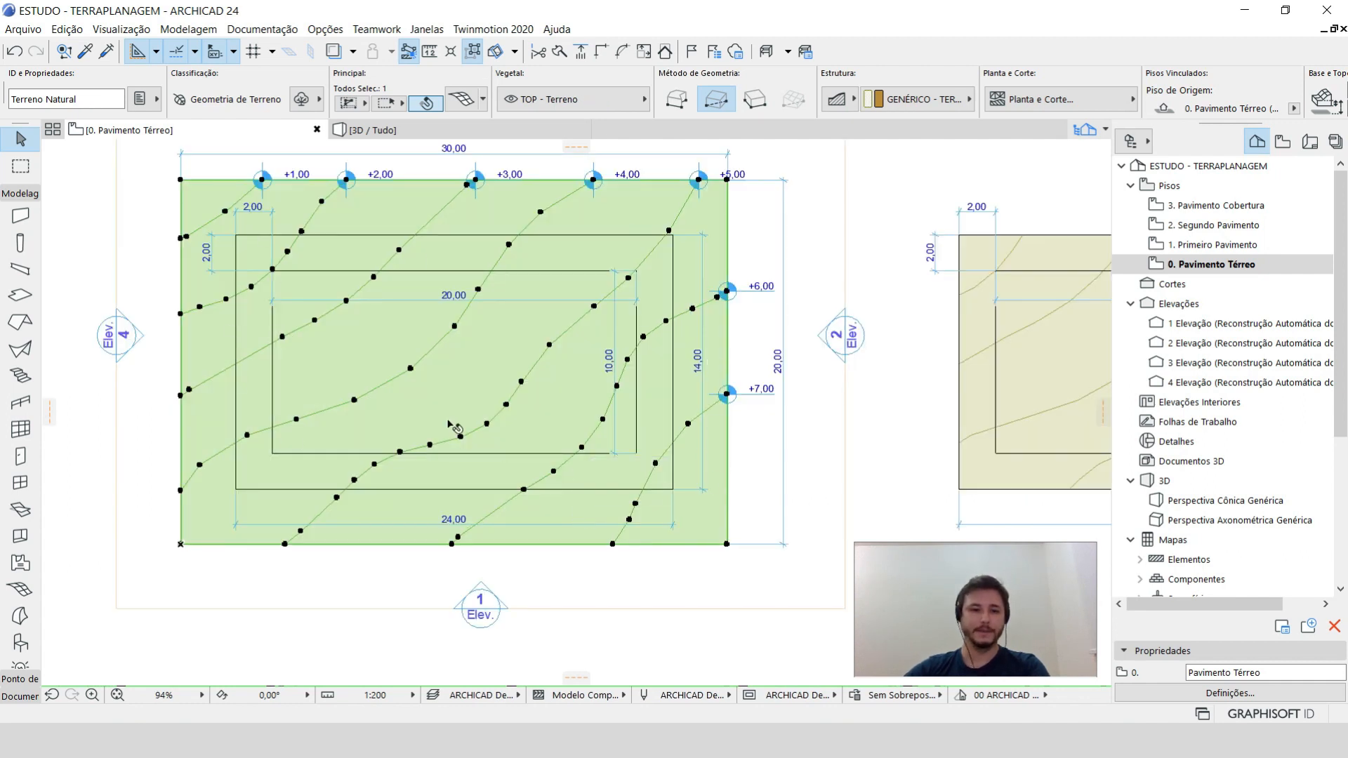
middle_click_drag(346, 393, 406, 418)
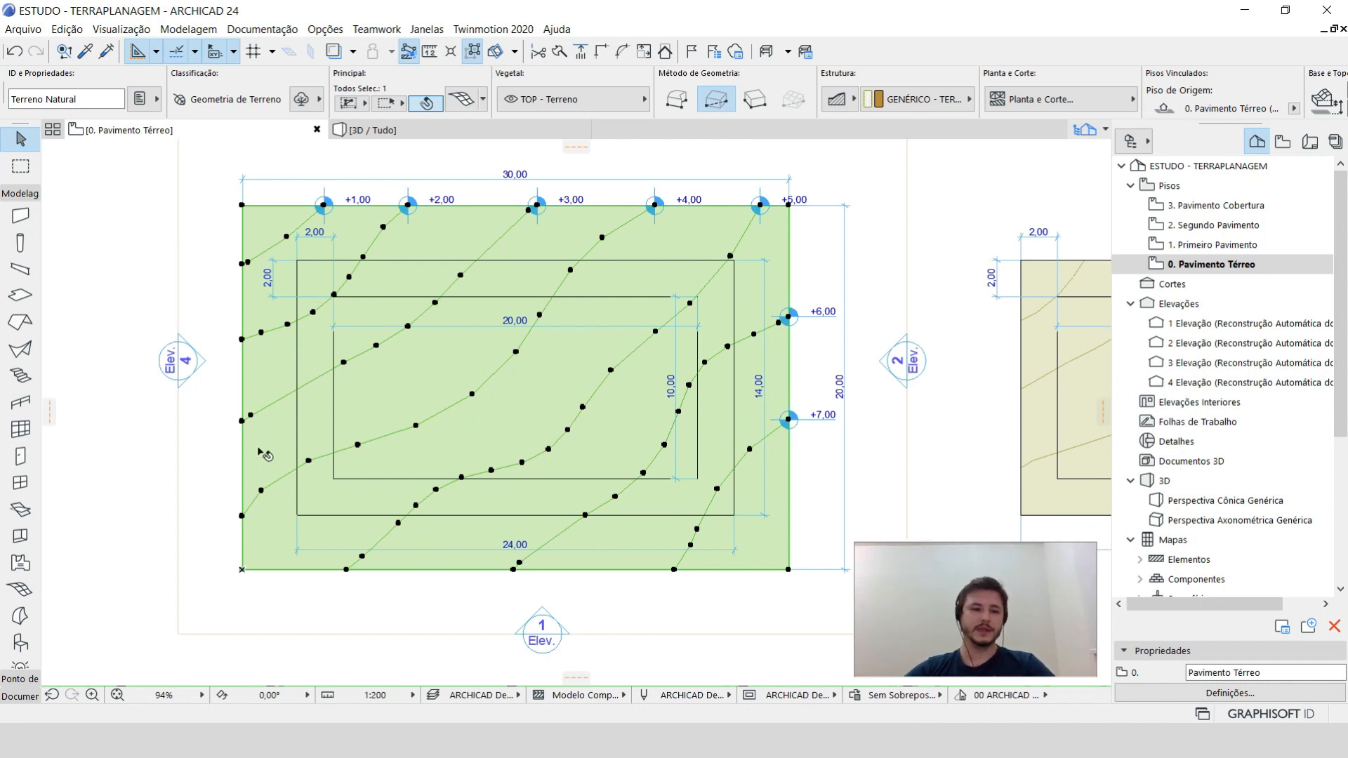
left_click(20, 588)
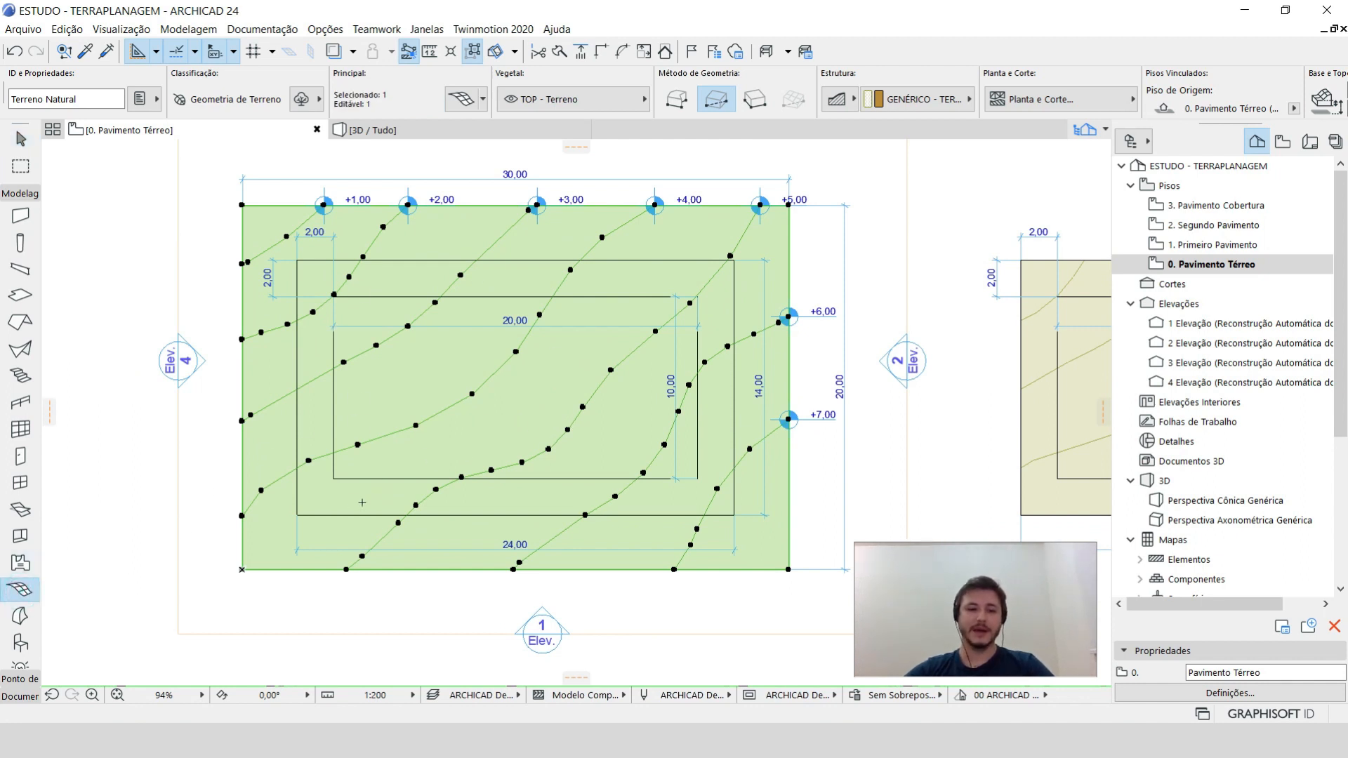
key("space")
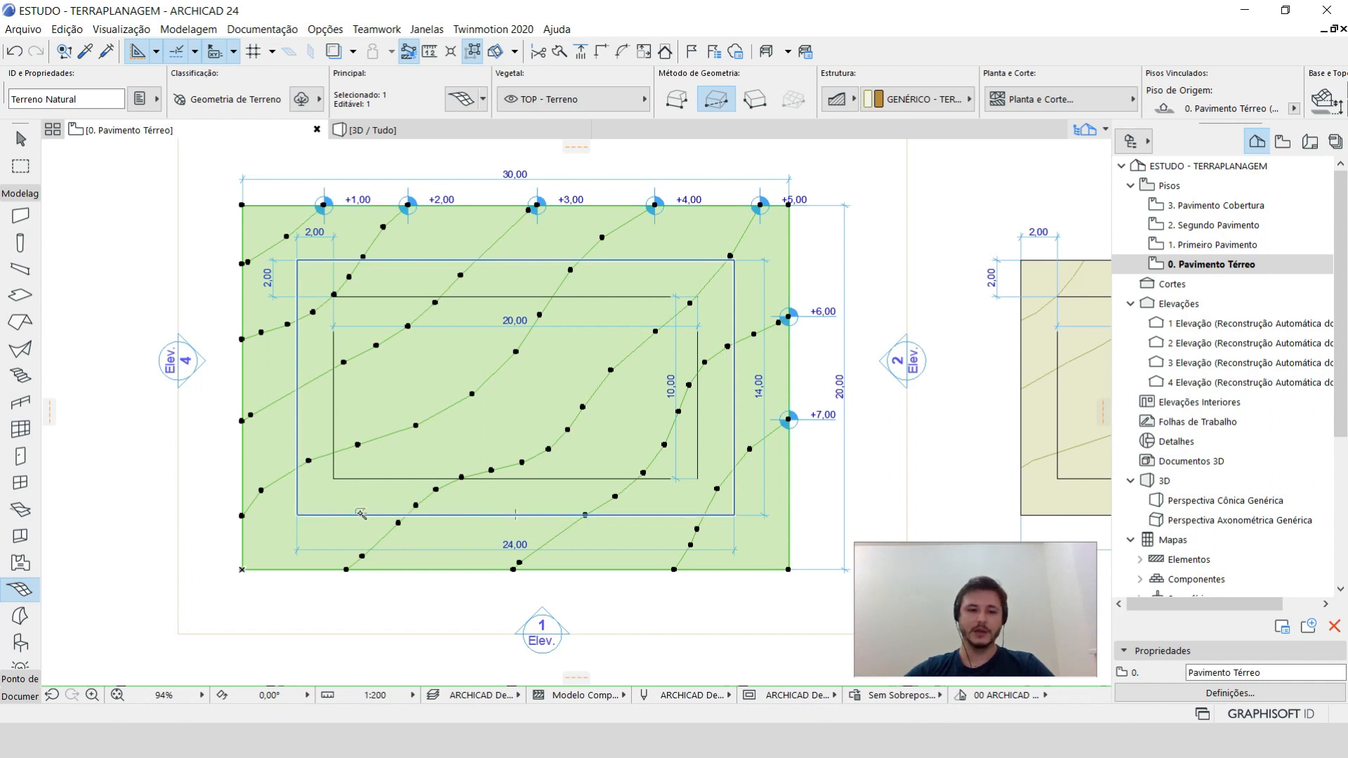
left_click(361, 516)
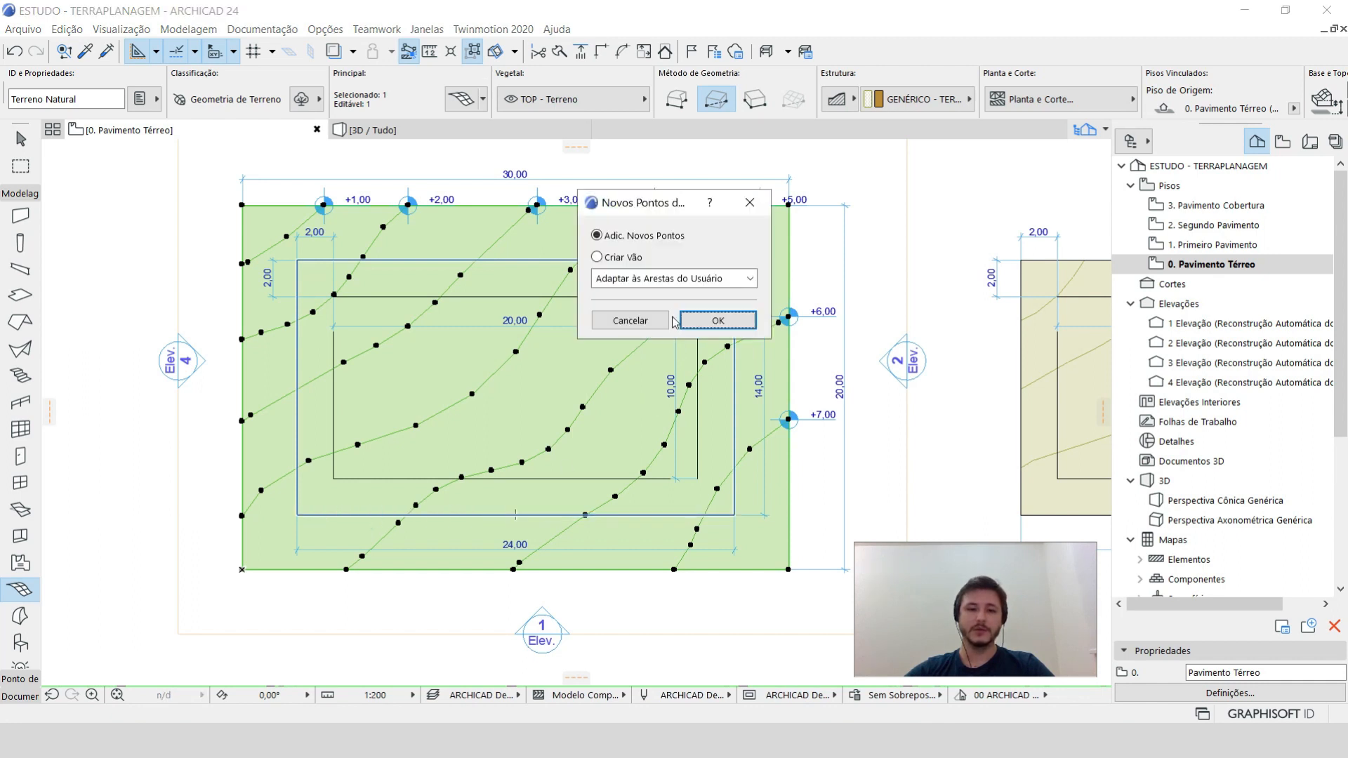
left_click(598, 258)
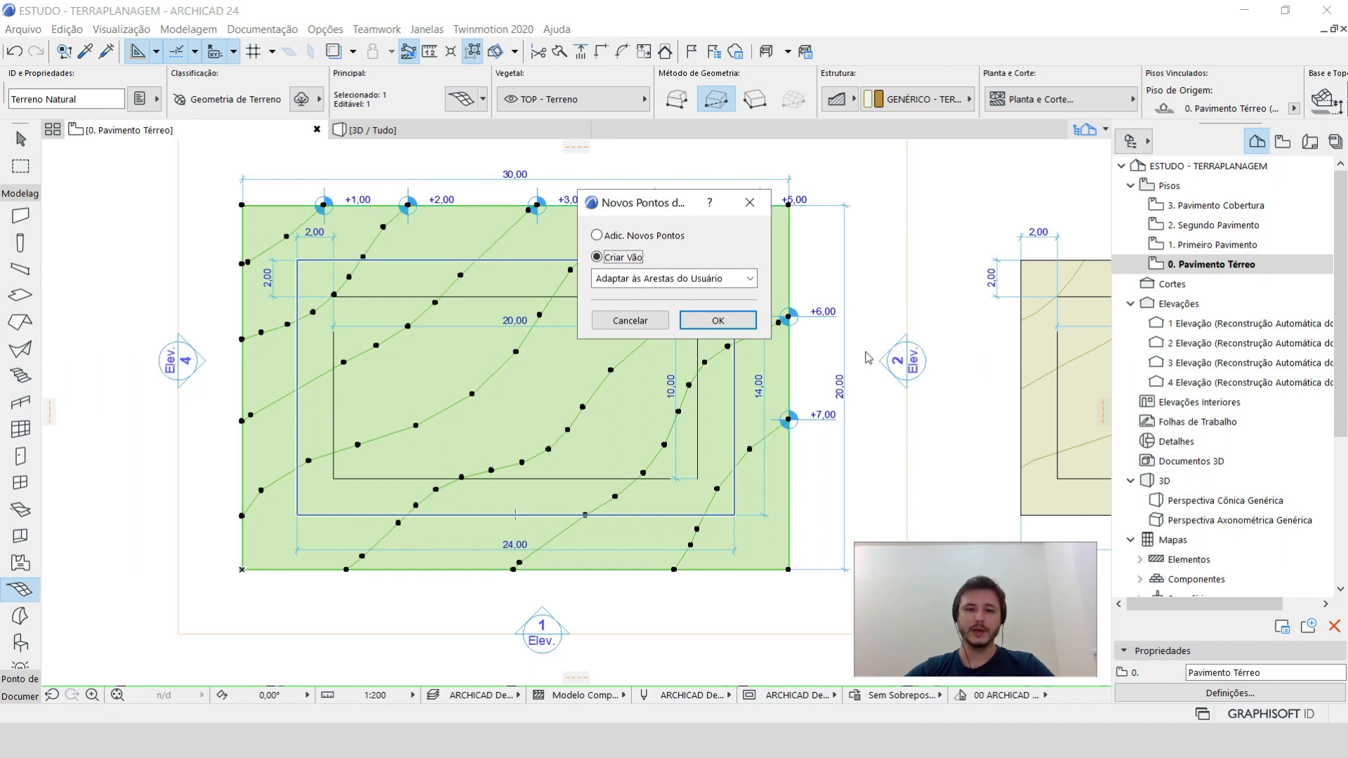
left_click(717, 320)
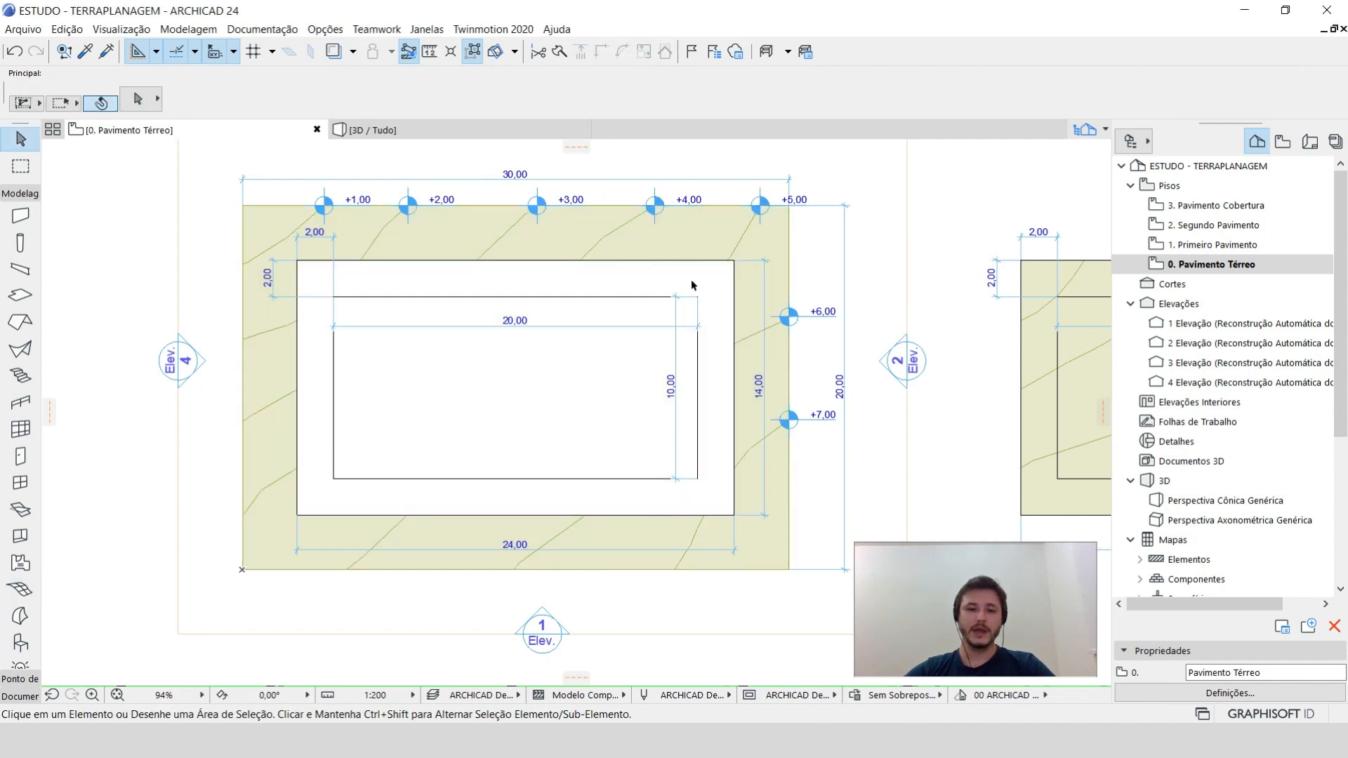
Examine the original terrain mesh with its opening and the separate lot mesh from several angles in 3D.
scroll(531, 483, "down", 5)
middle_click_drag(660, 457, 604, 444)
key("F3")
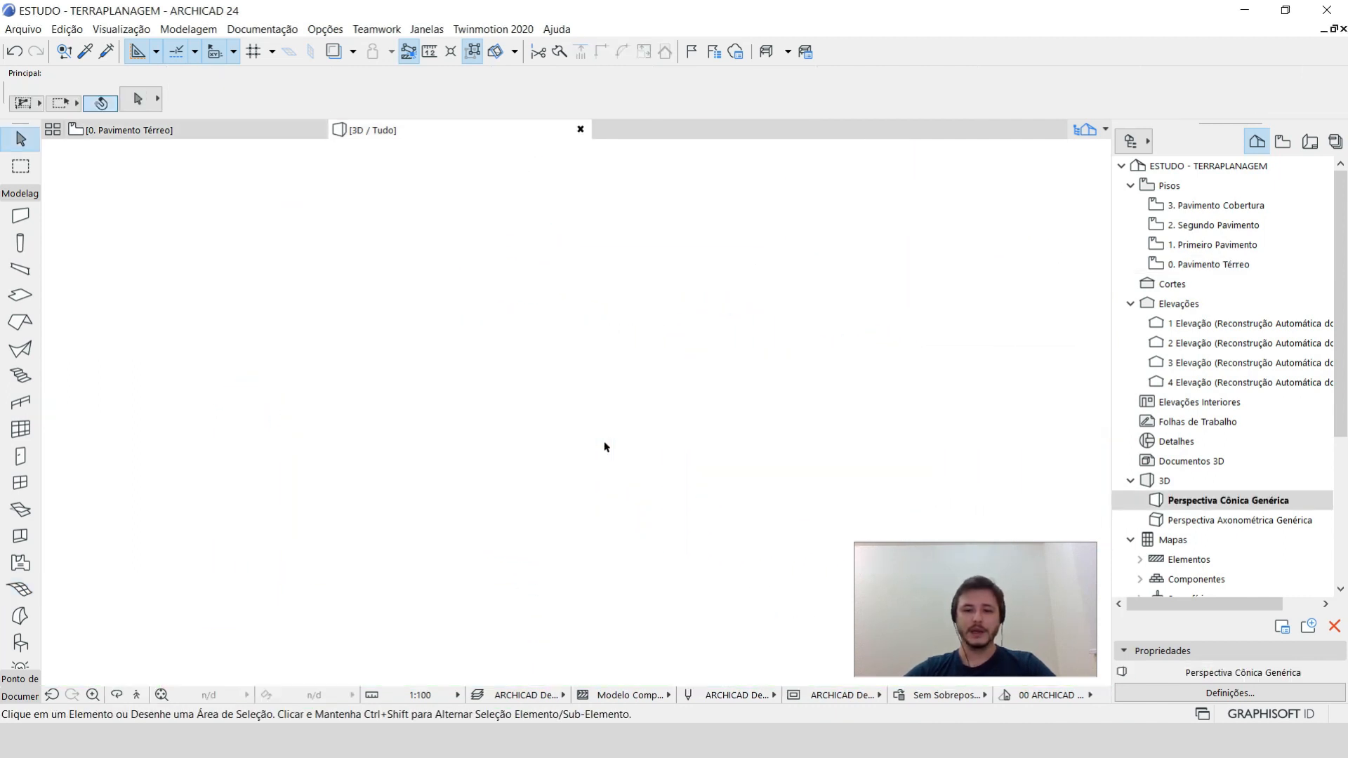
middle_click_drag(549, 362, 163, 395, "shift")
scroll(662, 357, "down", 1)
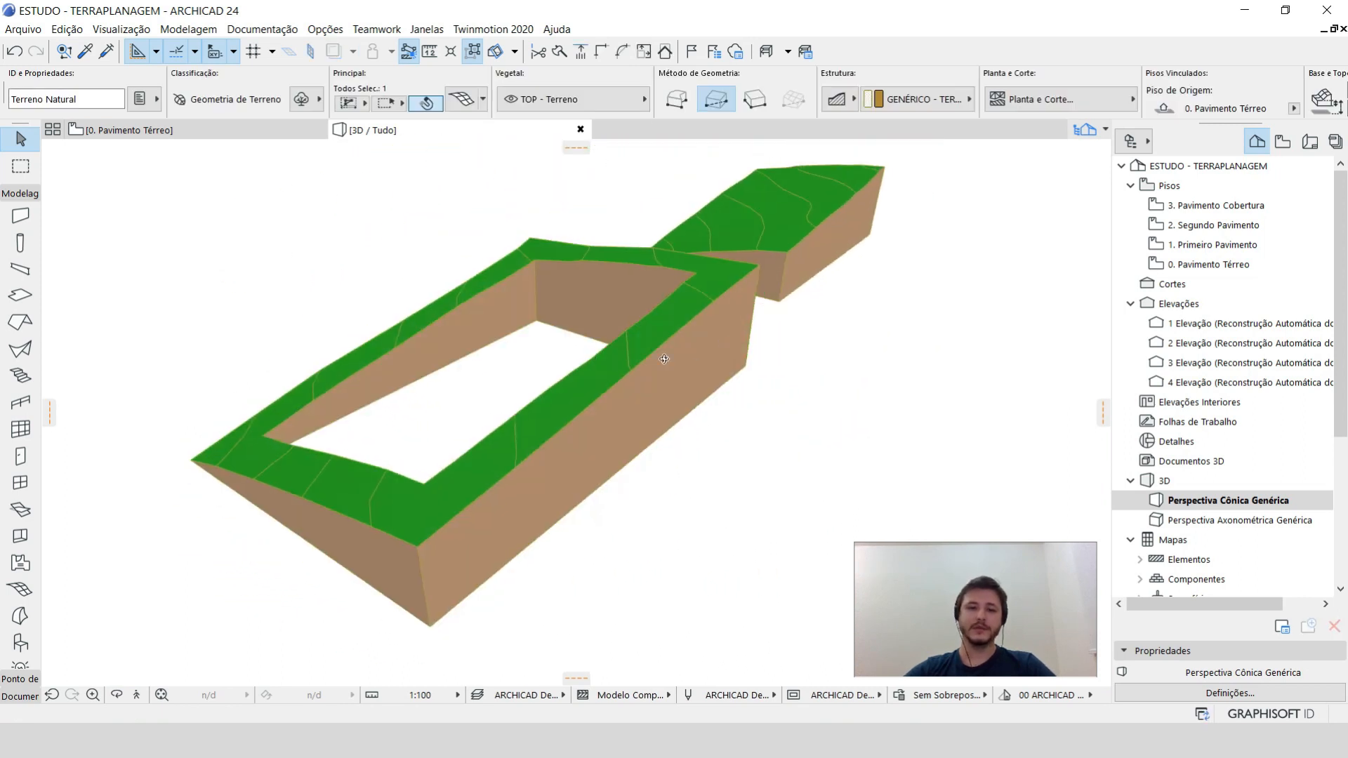
middle_click_drag(661, 356, 530, 395, "shift")
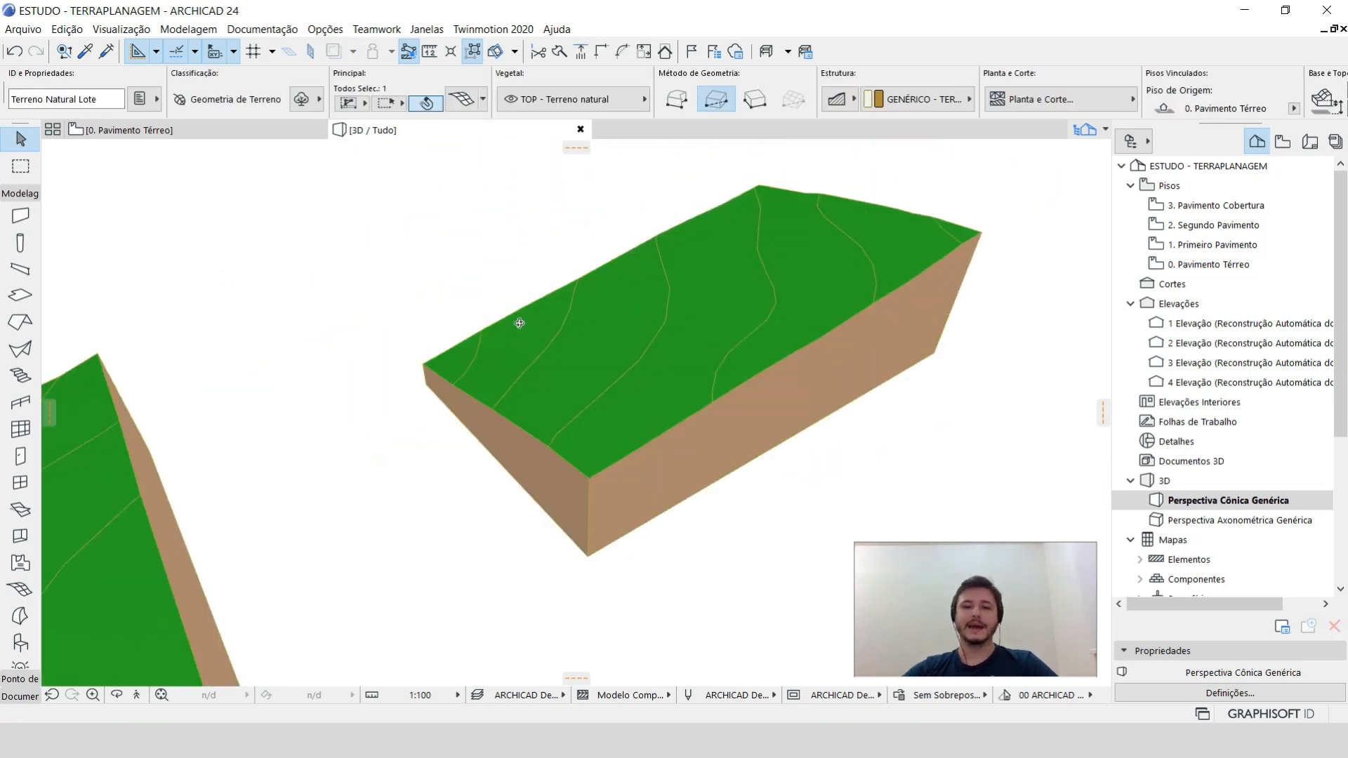
mouse_move(520, 316)
middle_mouse_down("shift")
mouse_move(819, 328)
mouse_move(723, 349)
mouse_move(583, 346)
mouse_move(457, 301)
mouse_move(557, 325)
mouse_move(506, 310)
mouse_move(498, 322)
middle_mouse_up("shift")
scroll(352, 278, "up", 4)
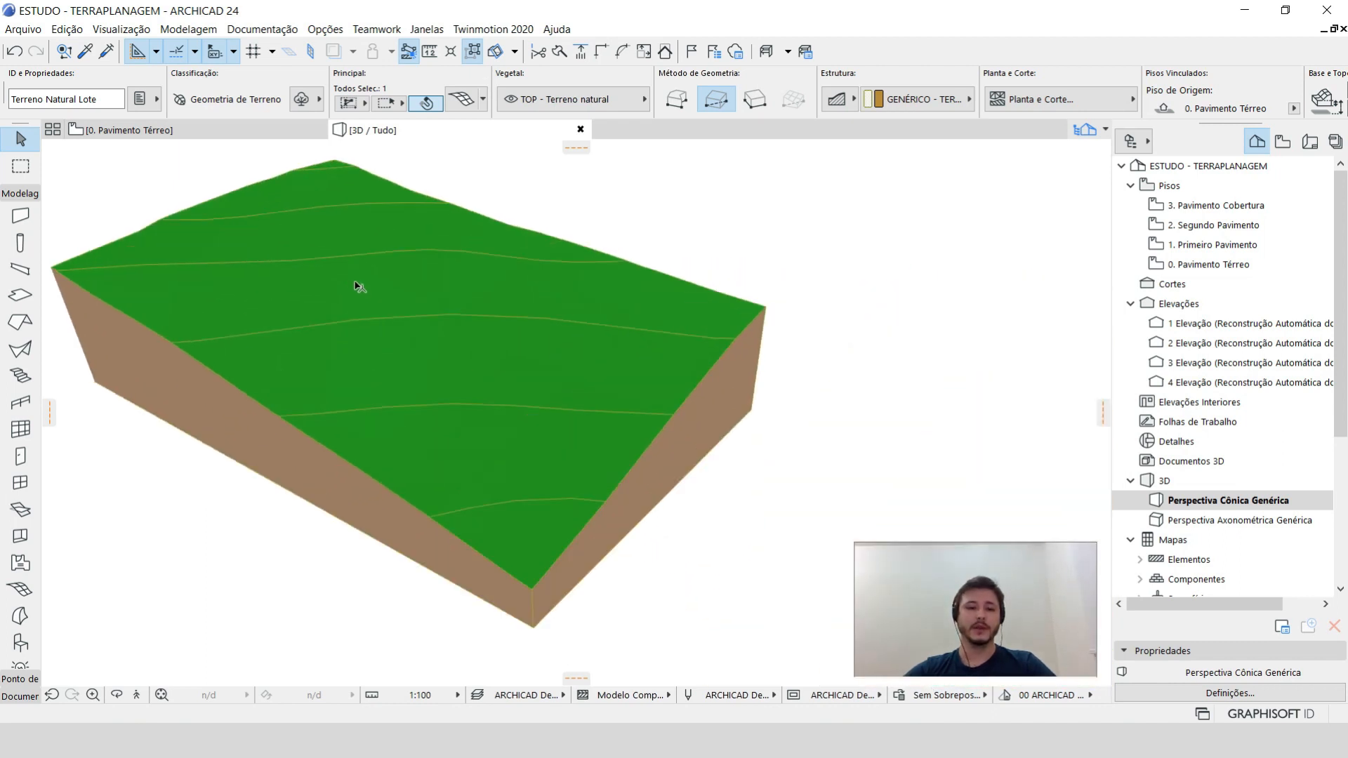
Examine the separate lot mesh from several angles in 3D and clear its selection.
middle_click_drag(356, 283, 469, 286)
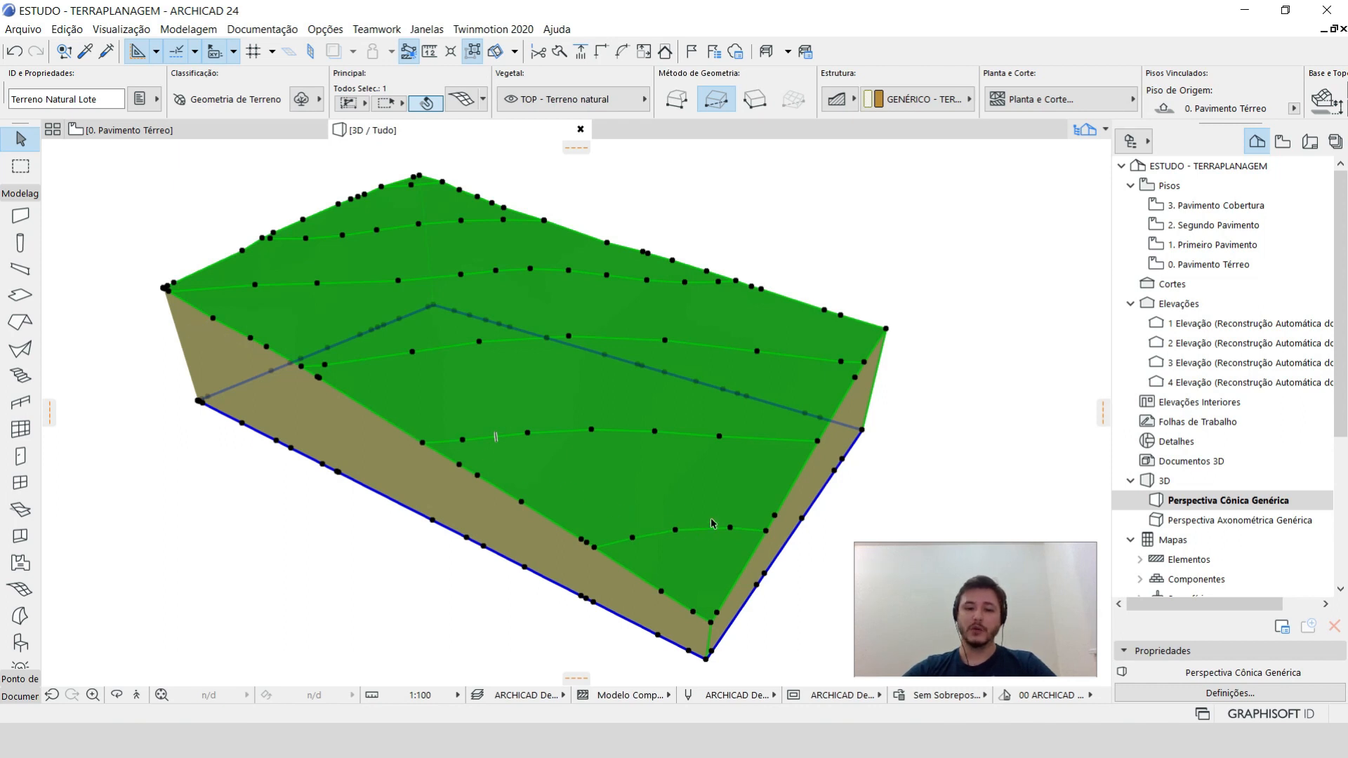
middle_click_drag(892, 360, 673, 420, "shift")
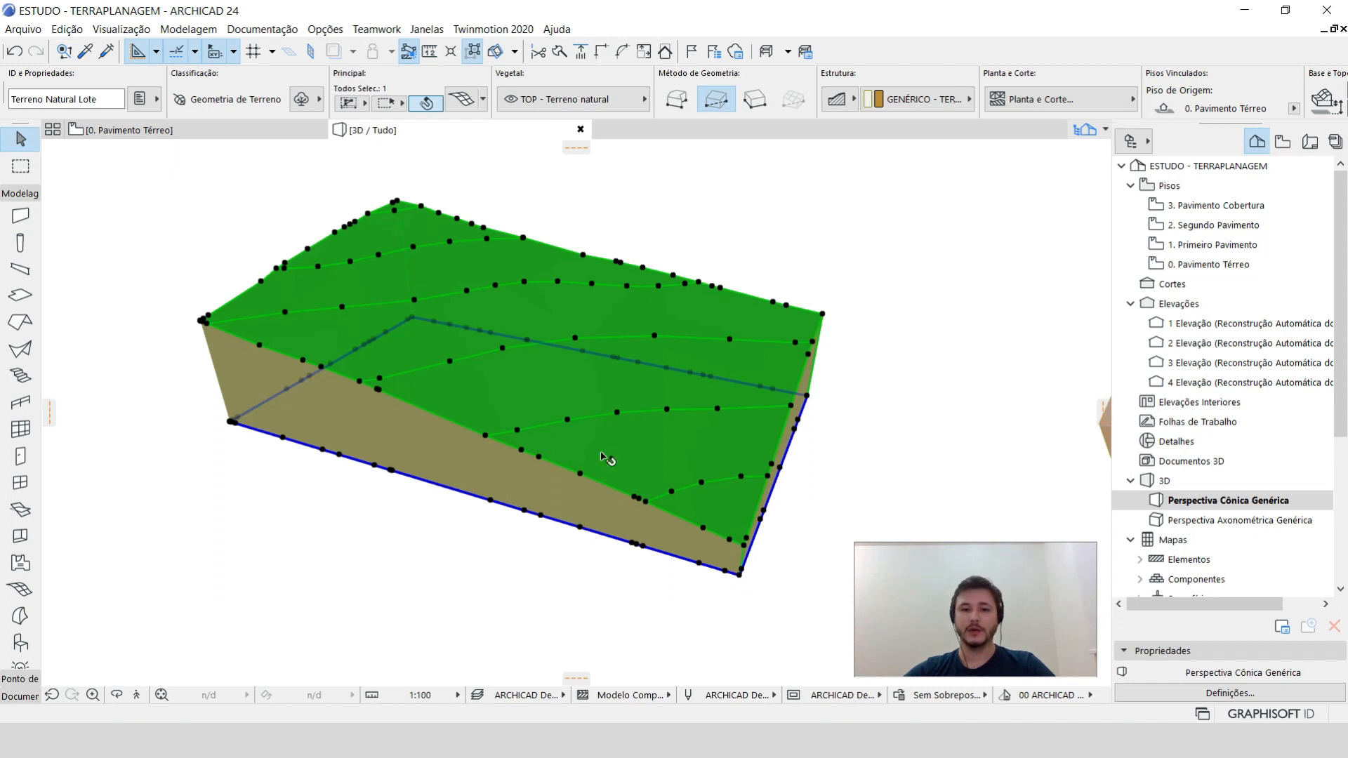
middle_click_drag(604, 456, 602, 458, "shift")
key("Escape")
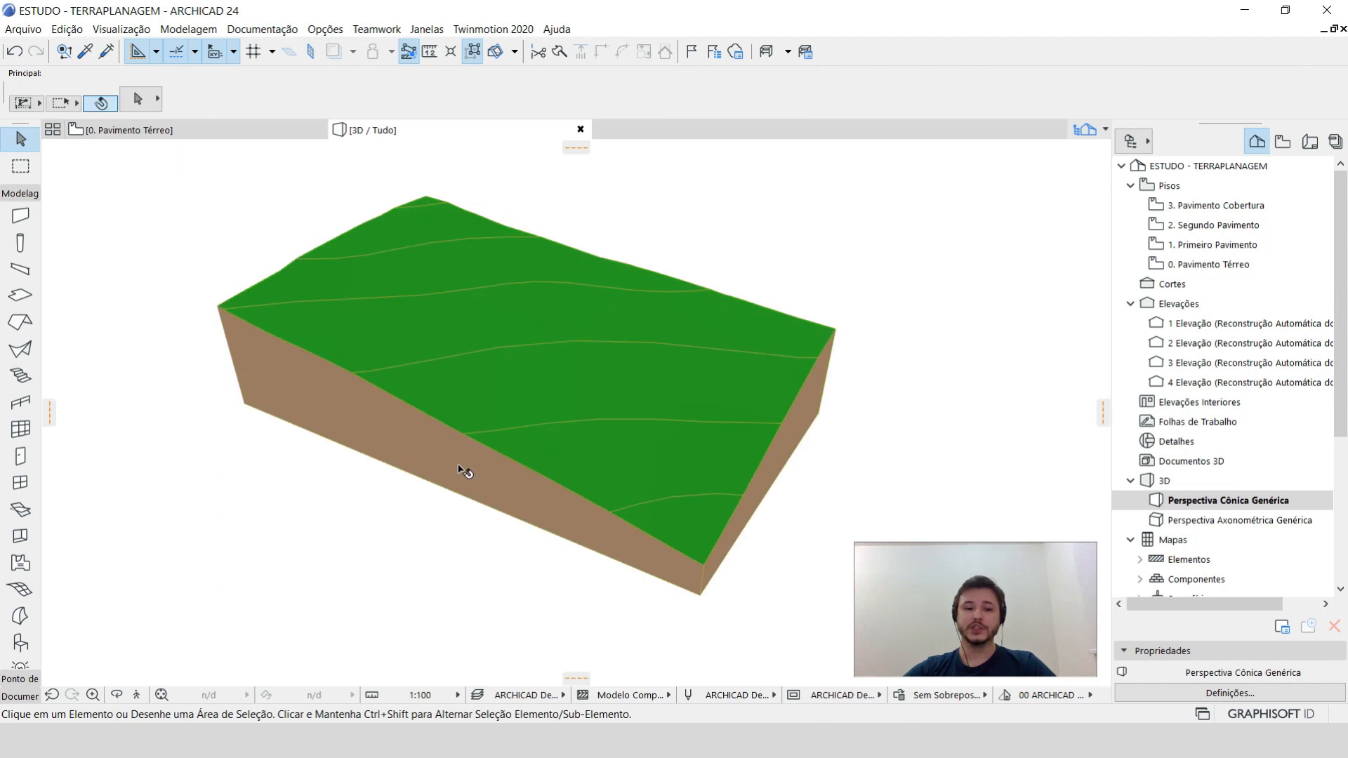
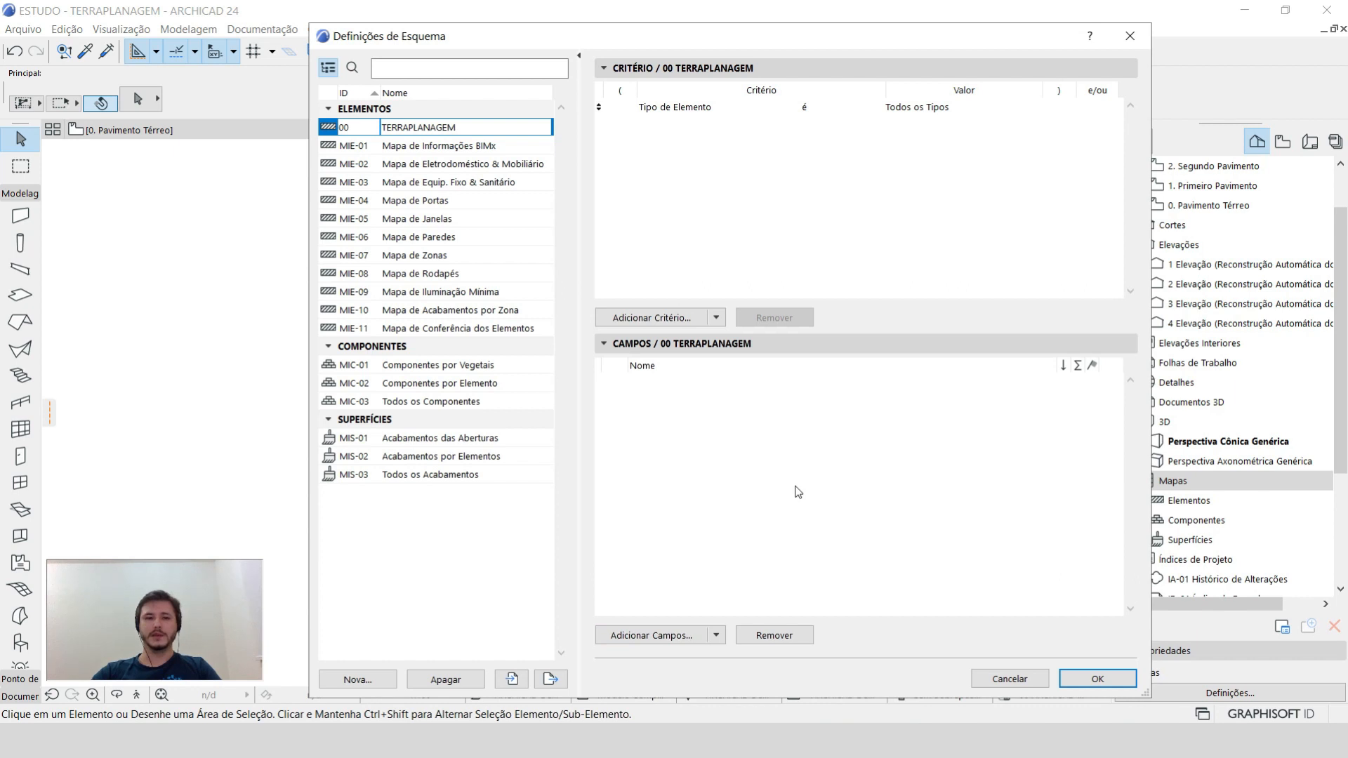
Set the element type criterion of the 00 TERRAPLANAGEM schedule scheme to Malha.
left_click(937, 110)
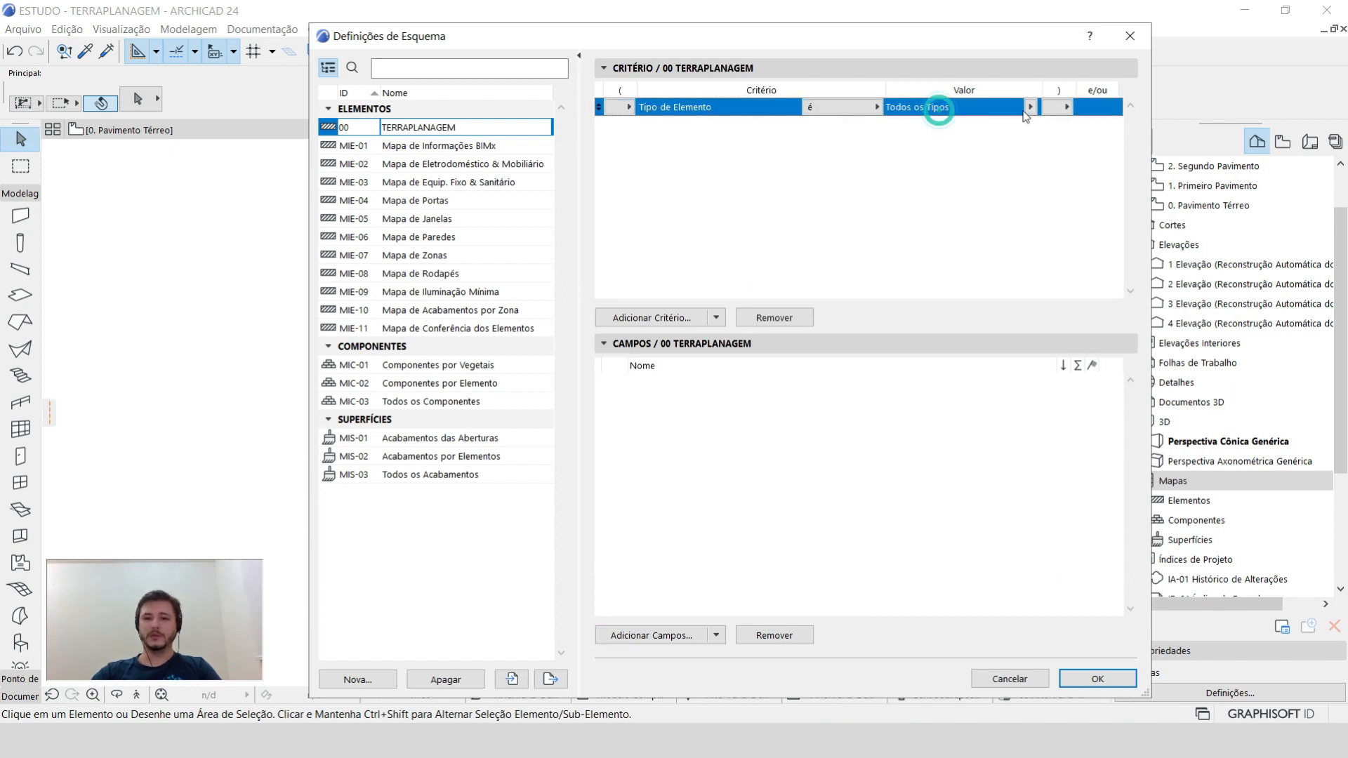
left_click(1030, 108)
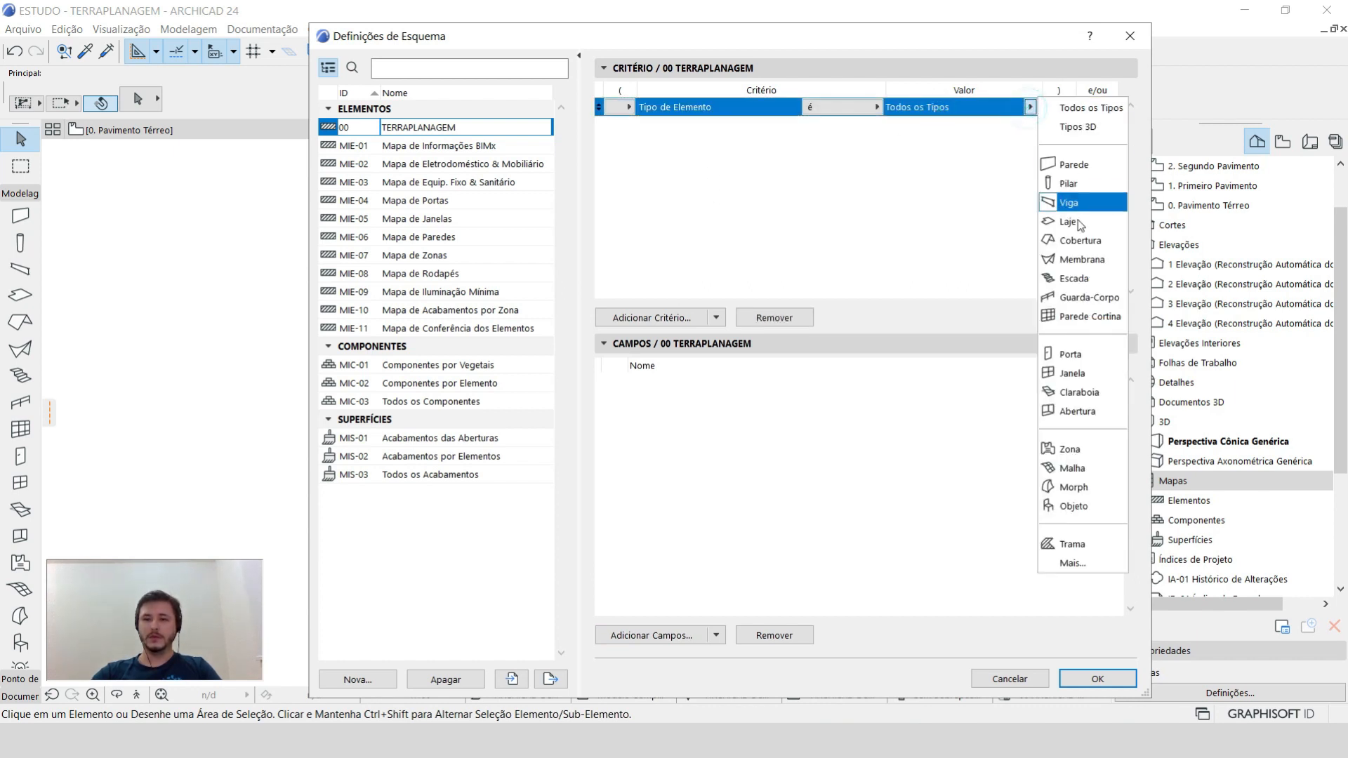
left_click(1073, 469)
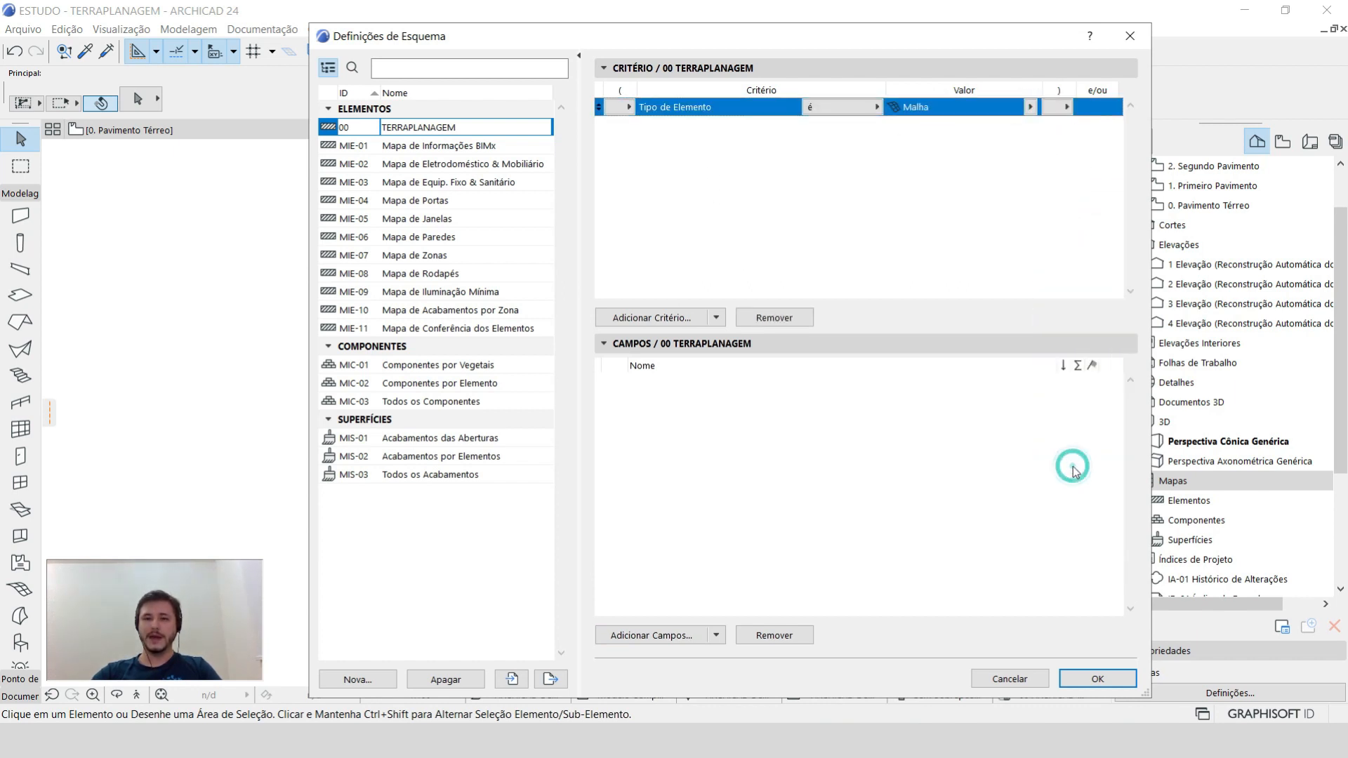
Add three Vegetal criteria from Vista do Modelo to the TERRAPLANAGEM scheme.
left_click(671, 323)
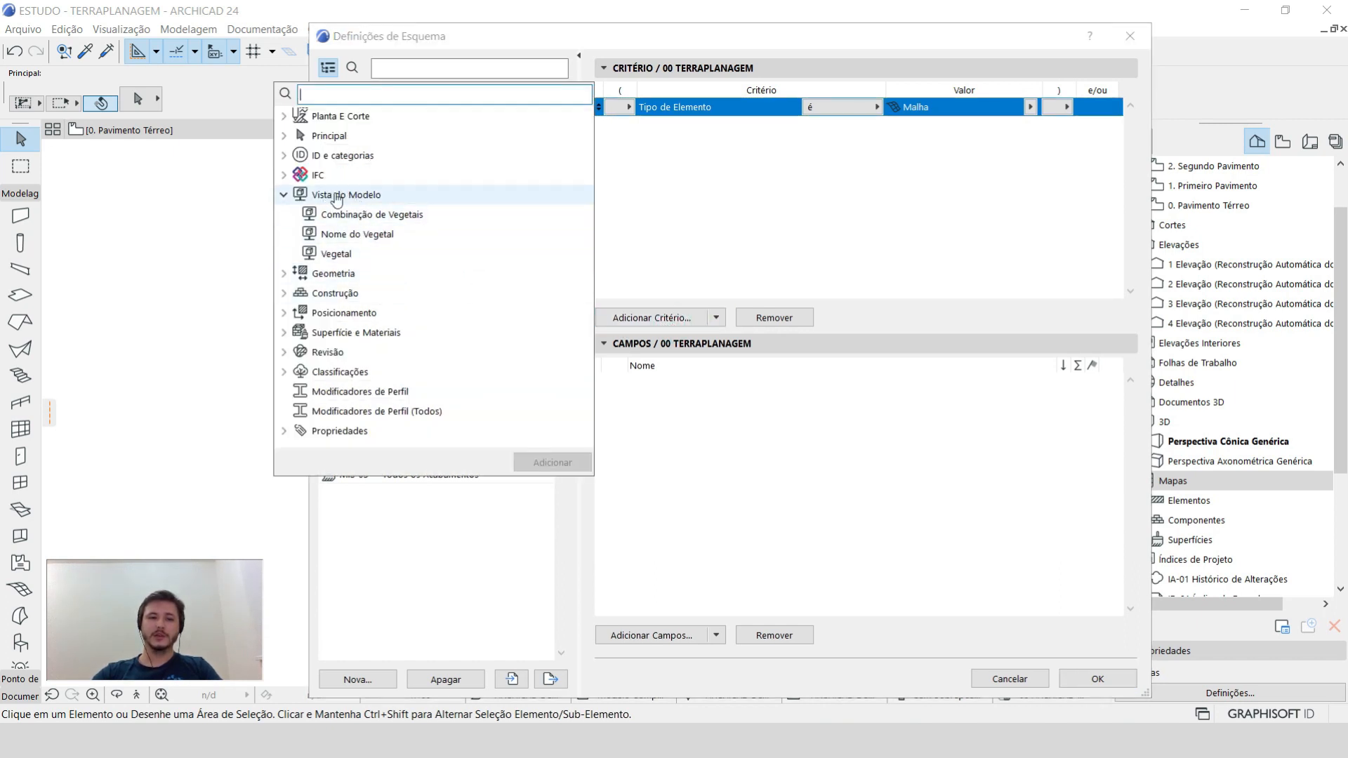
left_click(356, 255)
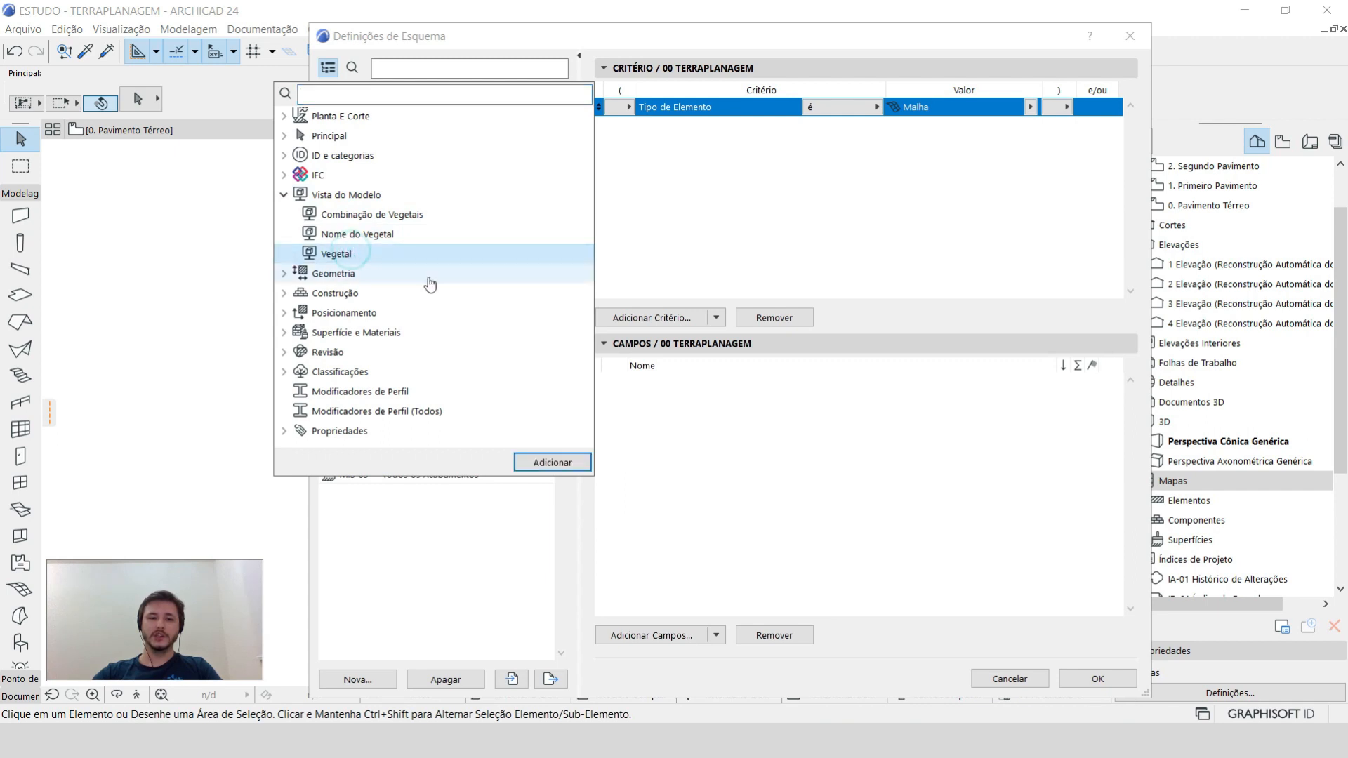
left_click(551, 462)
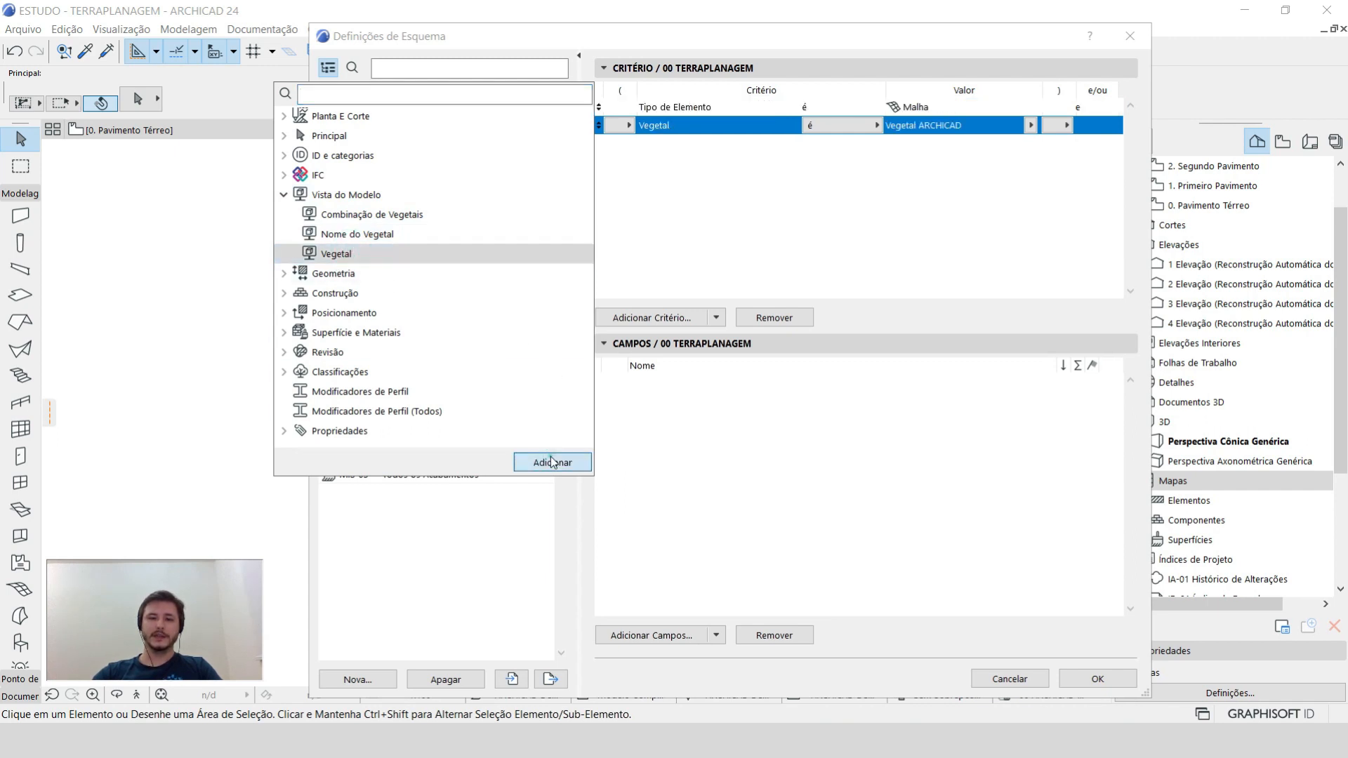
left_click(552, 462)
left_click(551, 462)
left_click(870, 227)
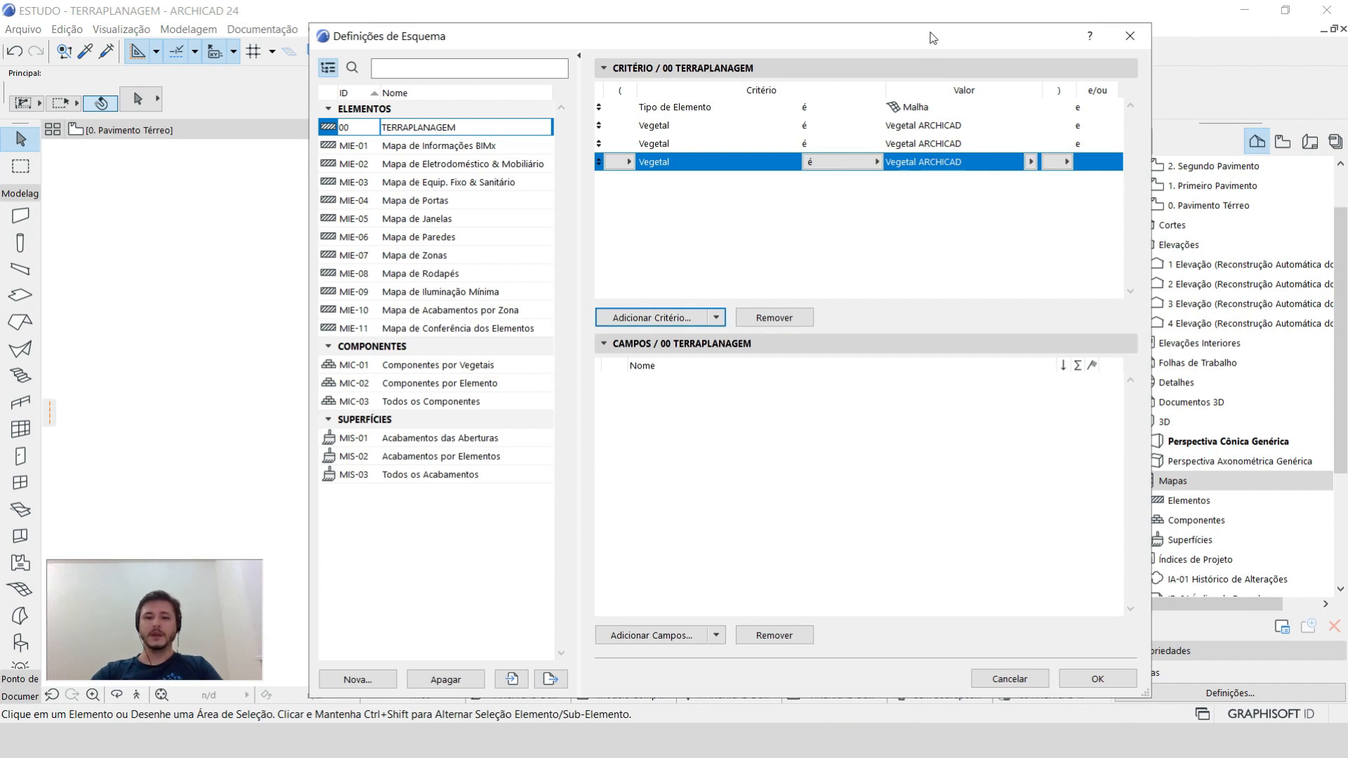
left_click_drag(936, 43, 926, 42)
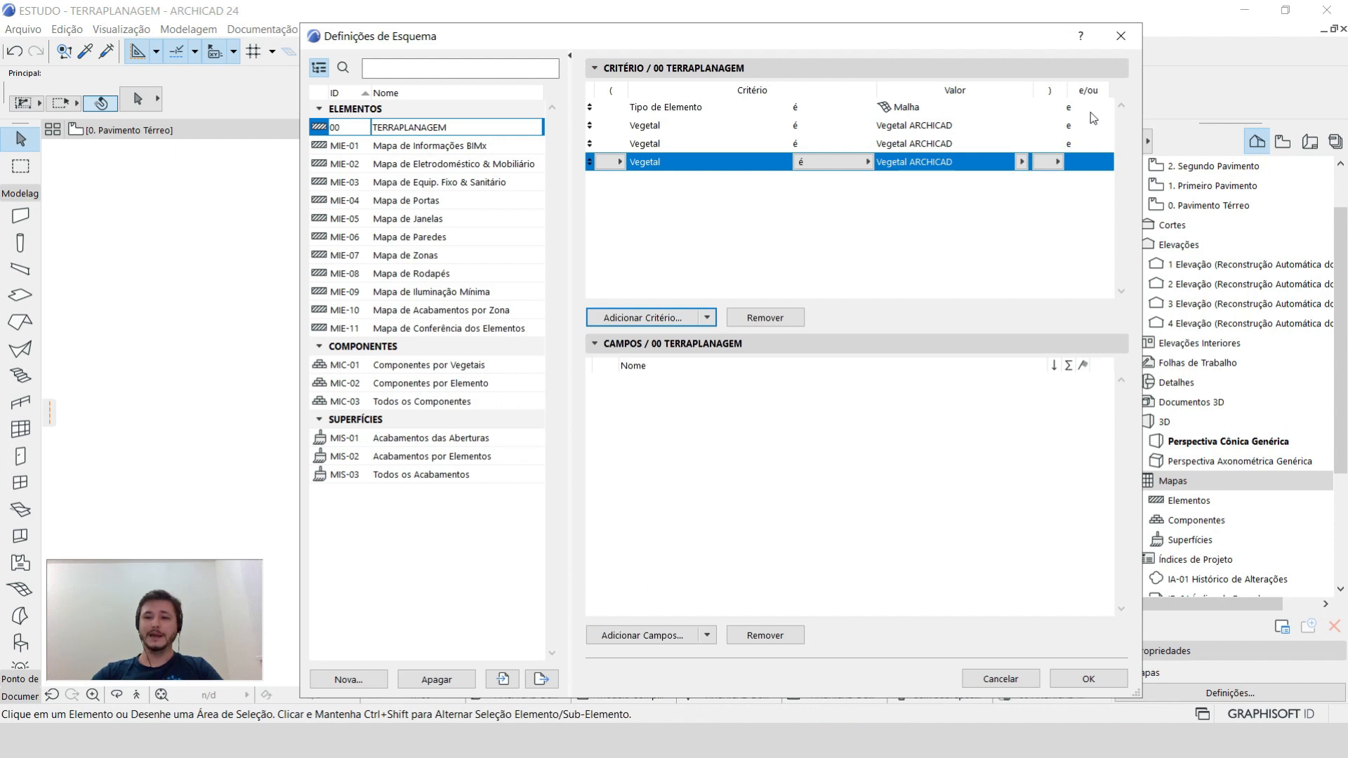
Set the first Vegetal criterion to "não é" OES - Volumes para Operação de Elementos Sólidos.
left_click(874, 126)
left_click(867, 125)
left_click(895, 142)
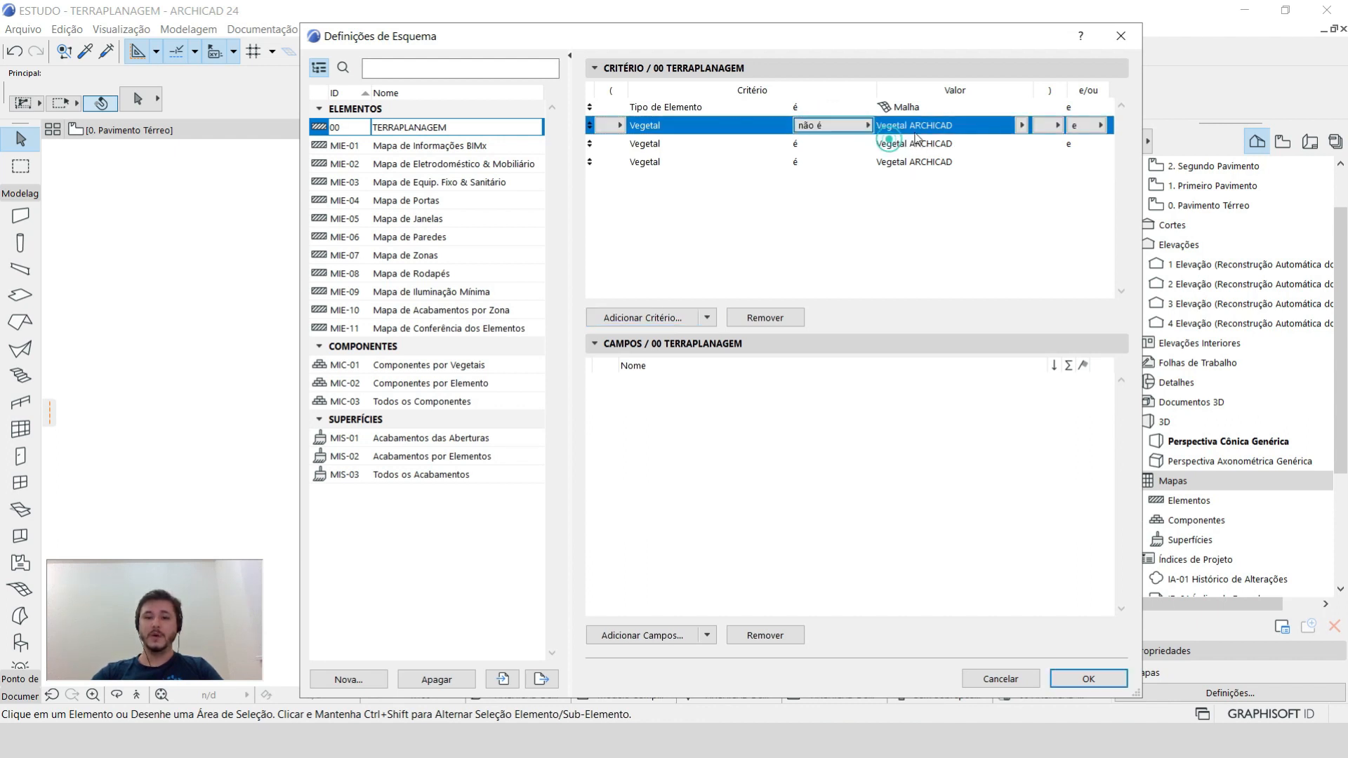
left_click(1021, 124)
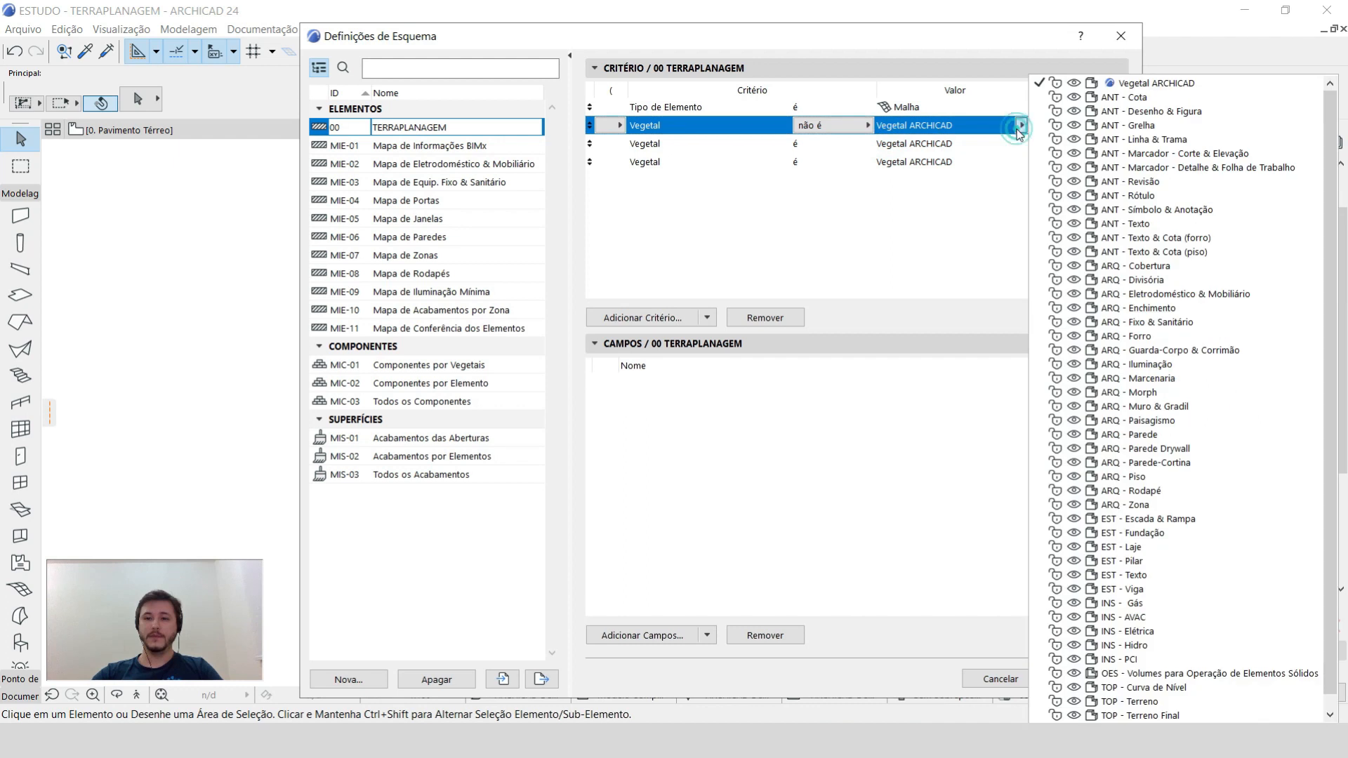
left_click(1146, 674)
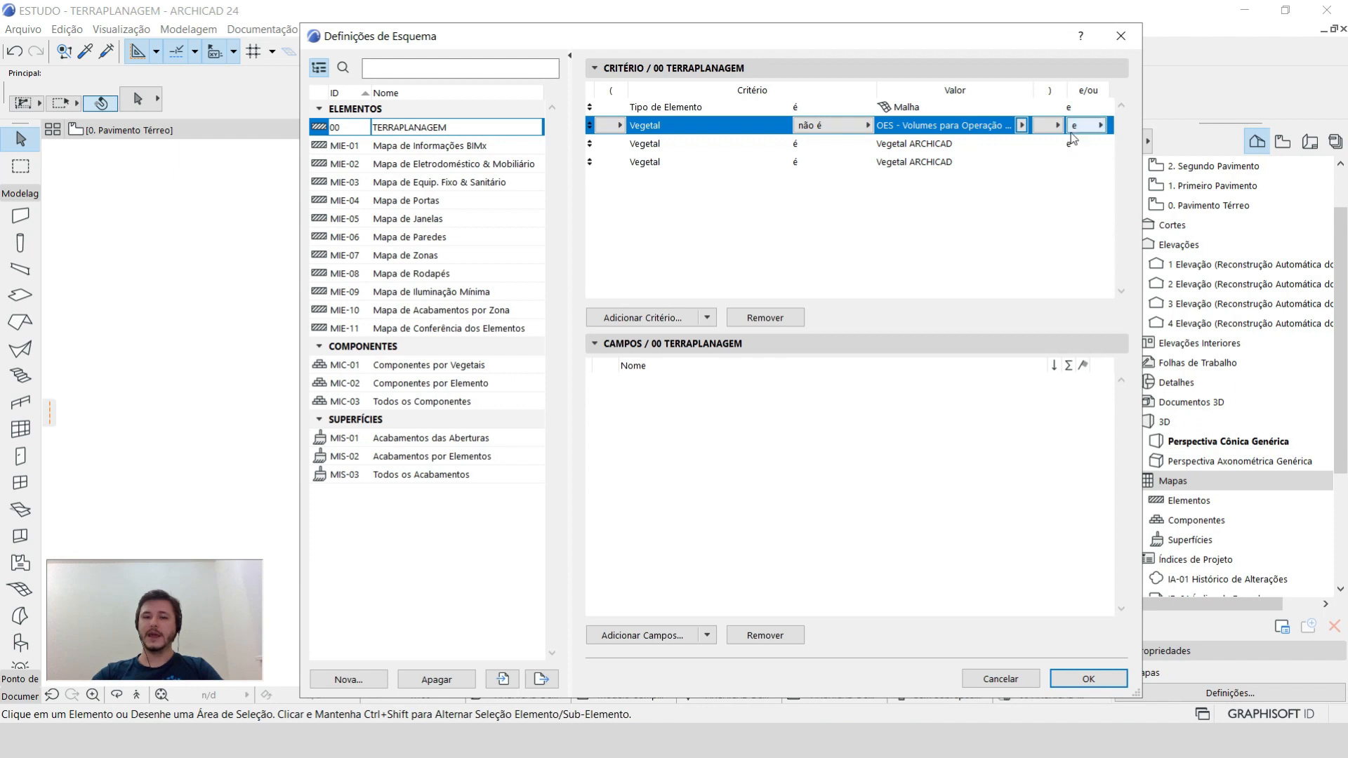
Set the second Vegetal criterion to TOP - Terreno Final and link it to the following criterion with "ou".
left_click(812, 148)
left_click(1021, 143)
scroll(1133, 678, "down", 1)
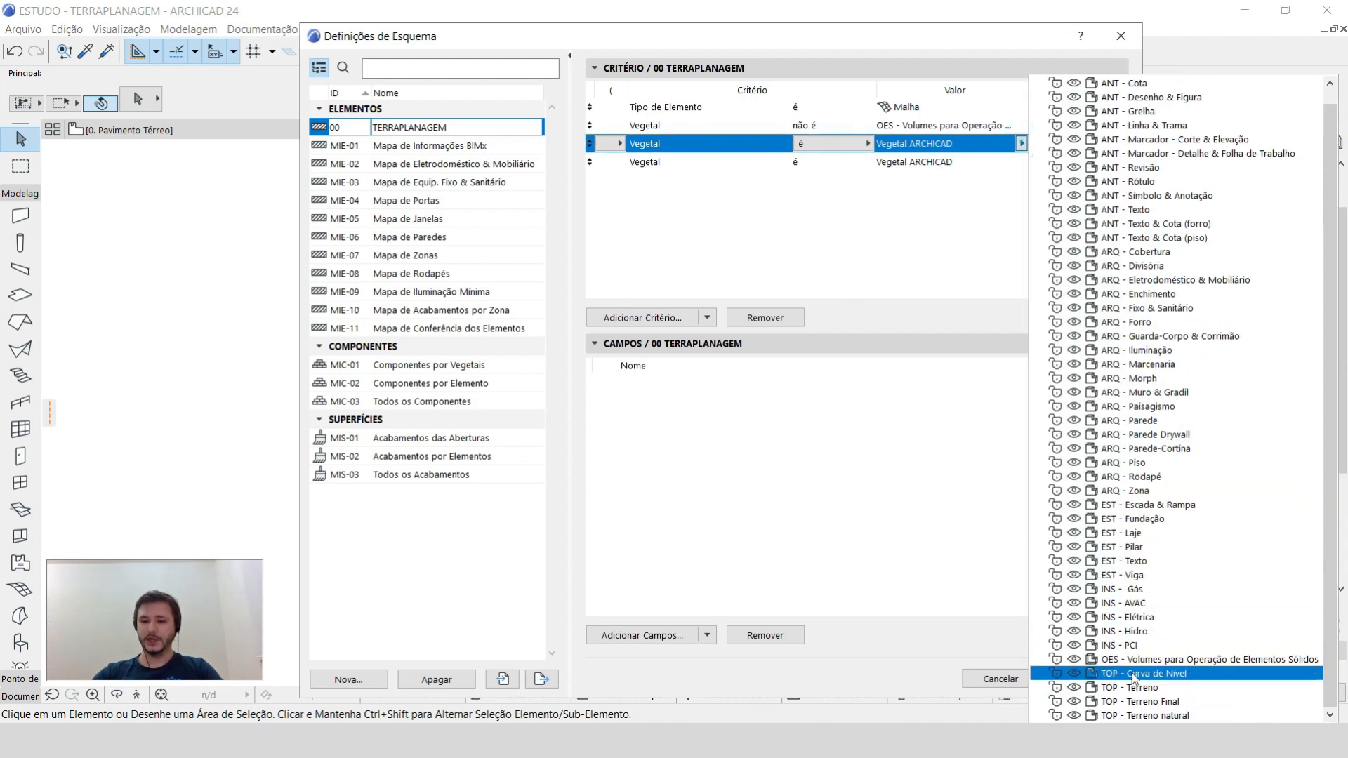
left_click(1132, 701)
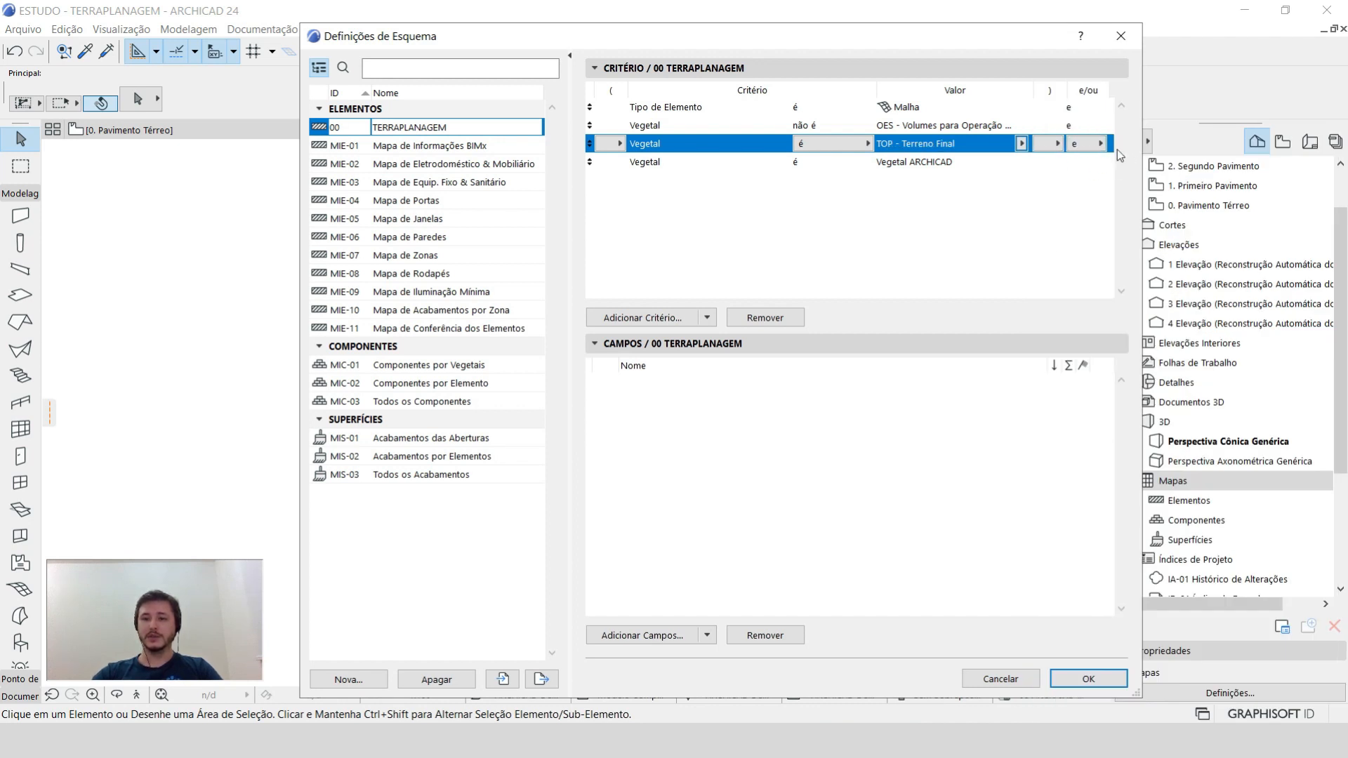
left_click(1085, 146)
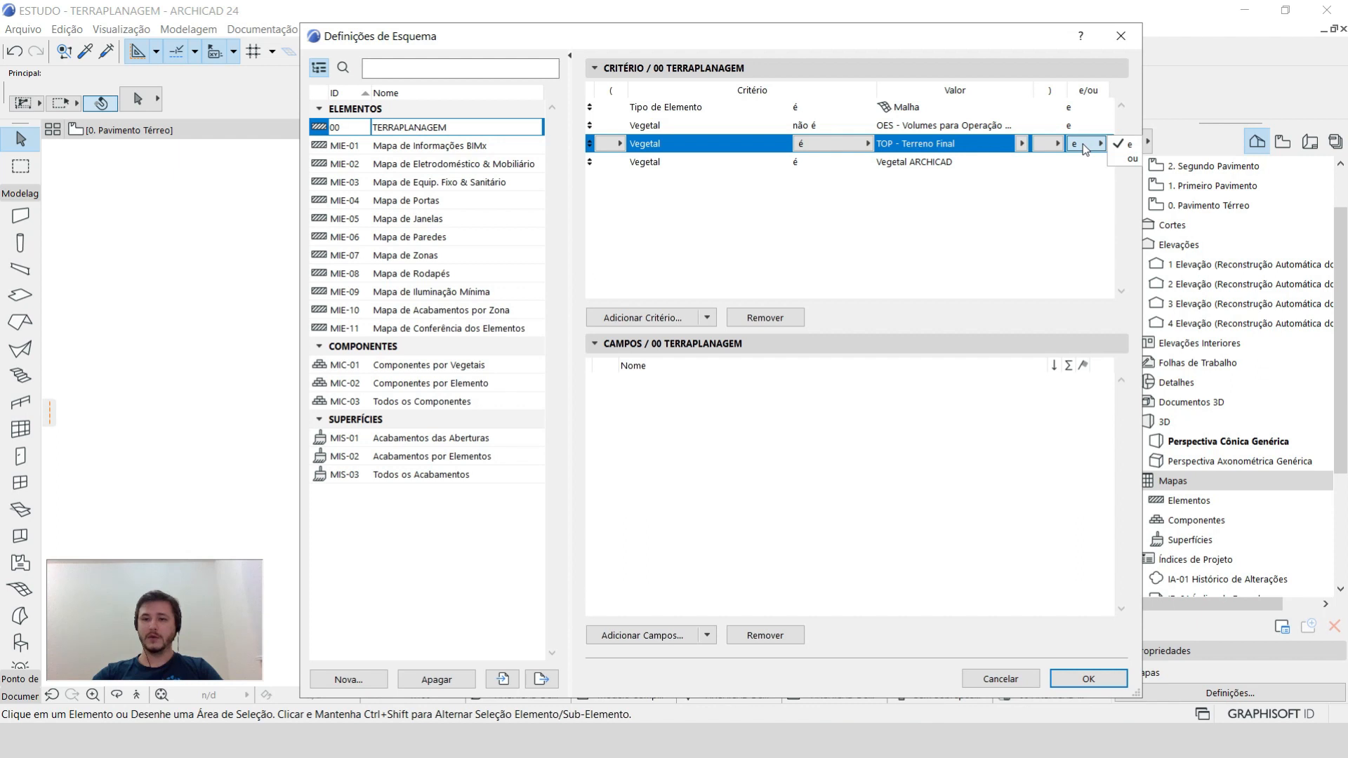
left_click(1127, 160)
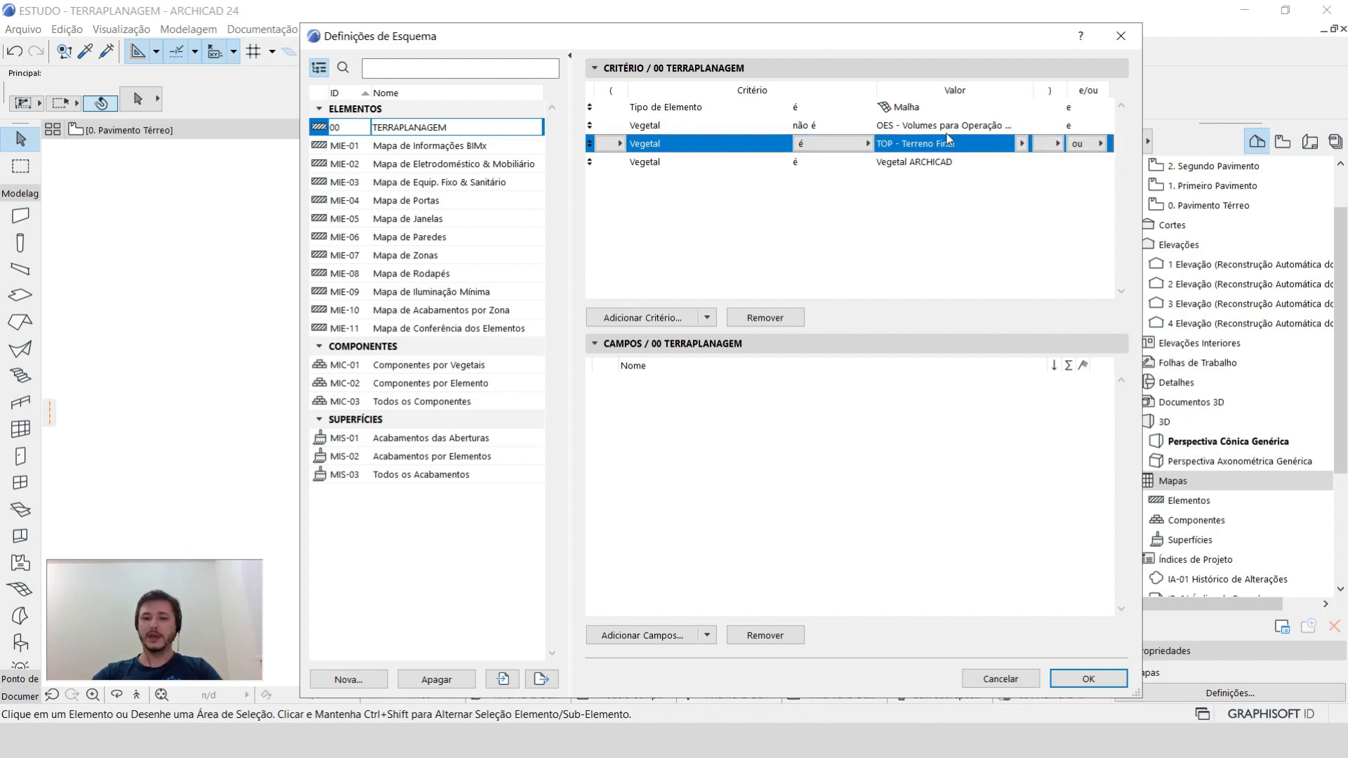
Set the third Vegetal criterion's value to the TOP - Terreno natural layer.
left_click(938, 163)
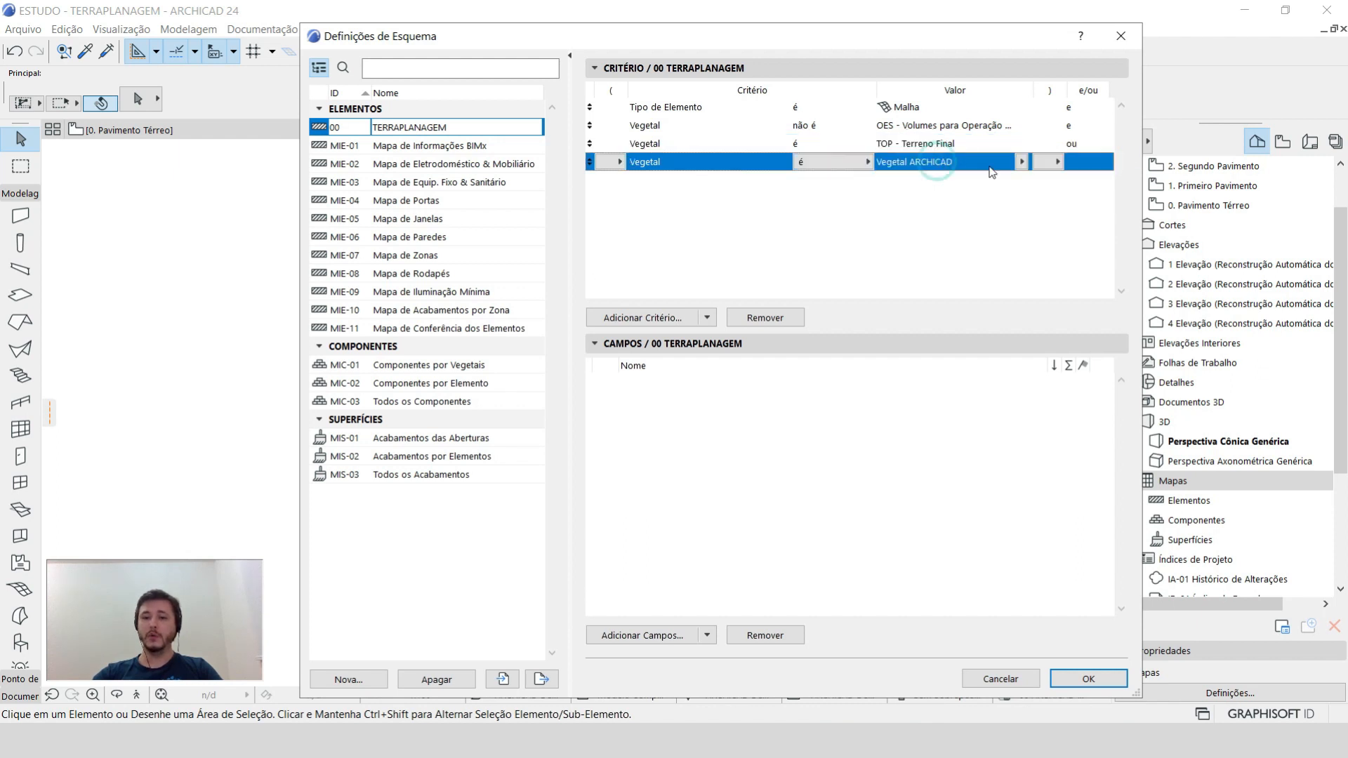
left_click(1021, 162)
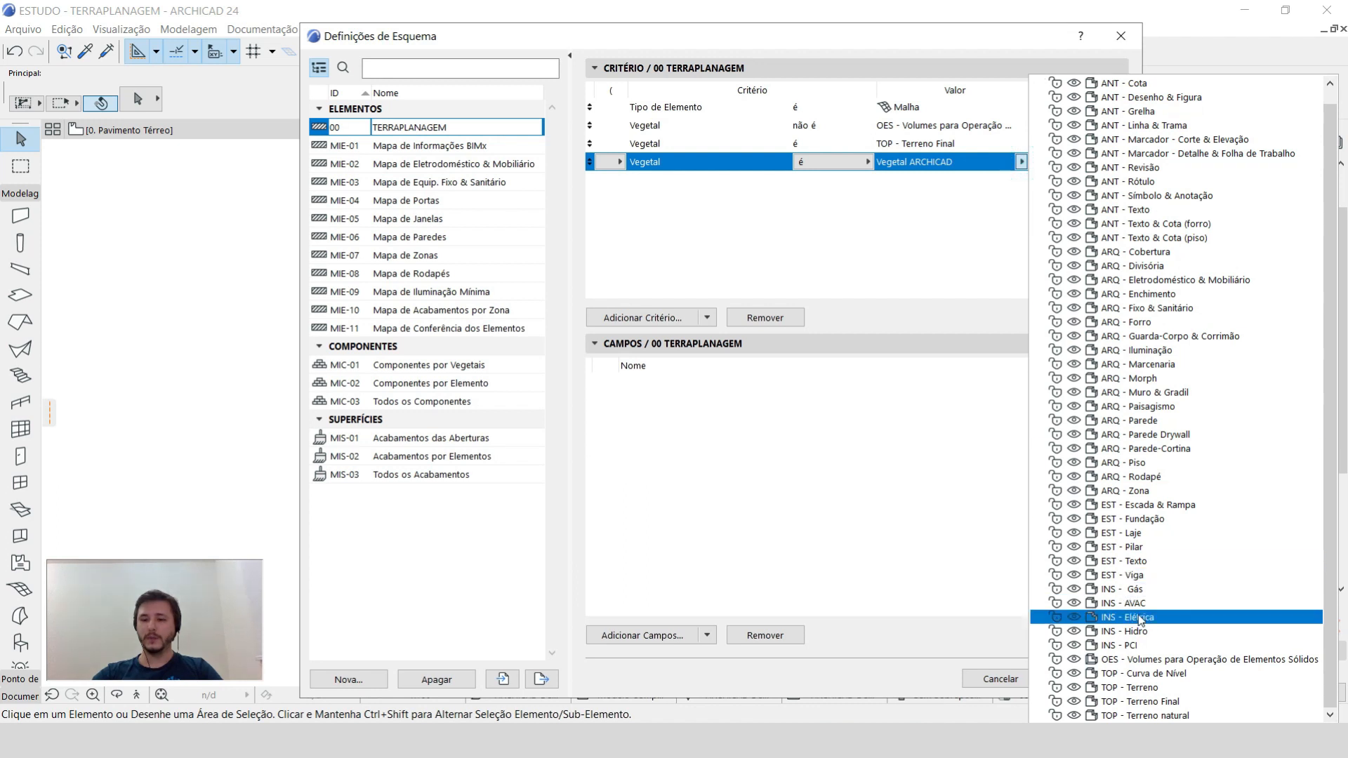
left_click(1137, 715)
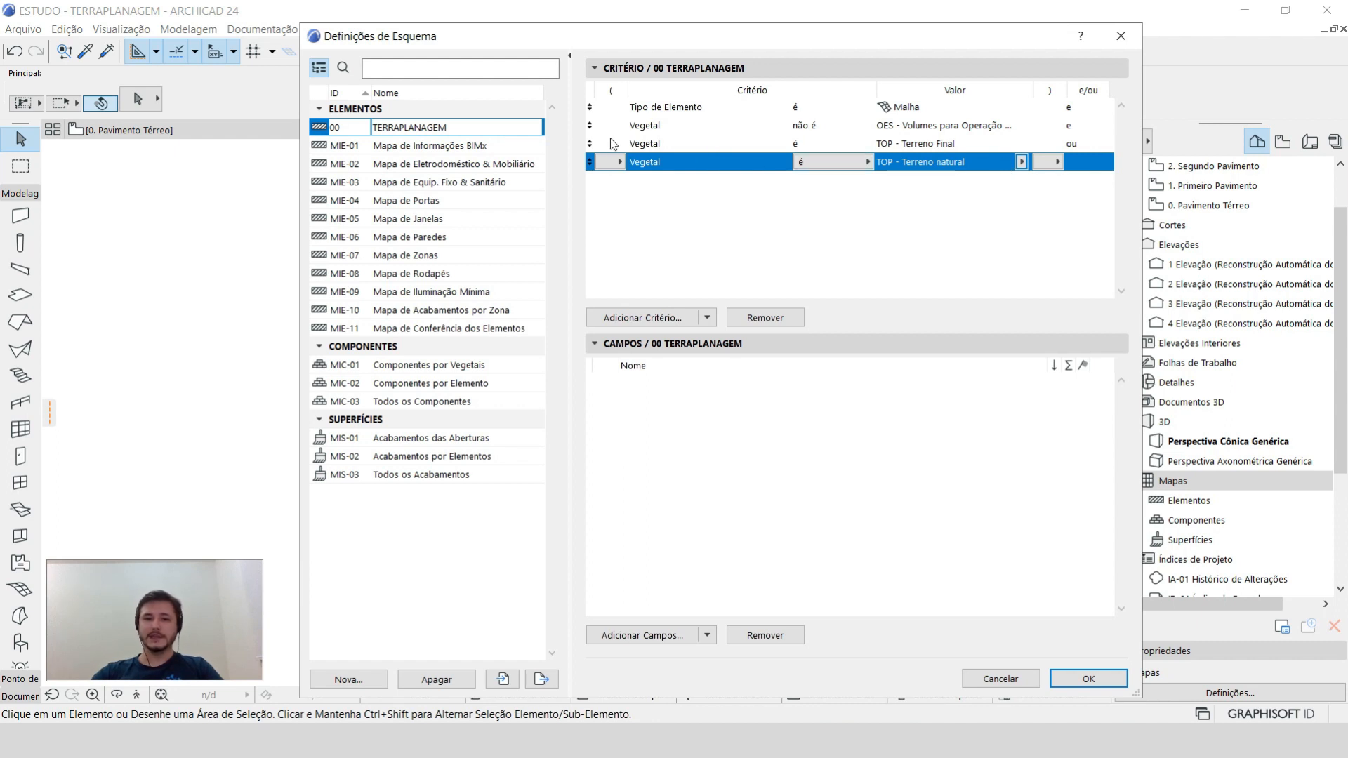
Group the TOP - Terreno Final and TOP - Terreno natural criteria within one pair of parentheses.
left_click(681, 143)
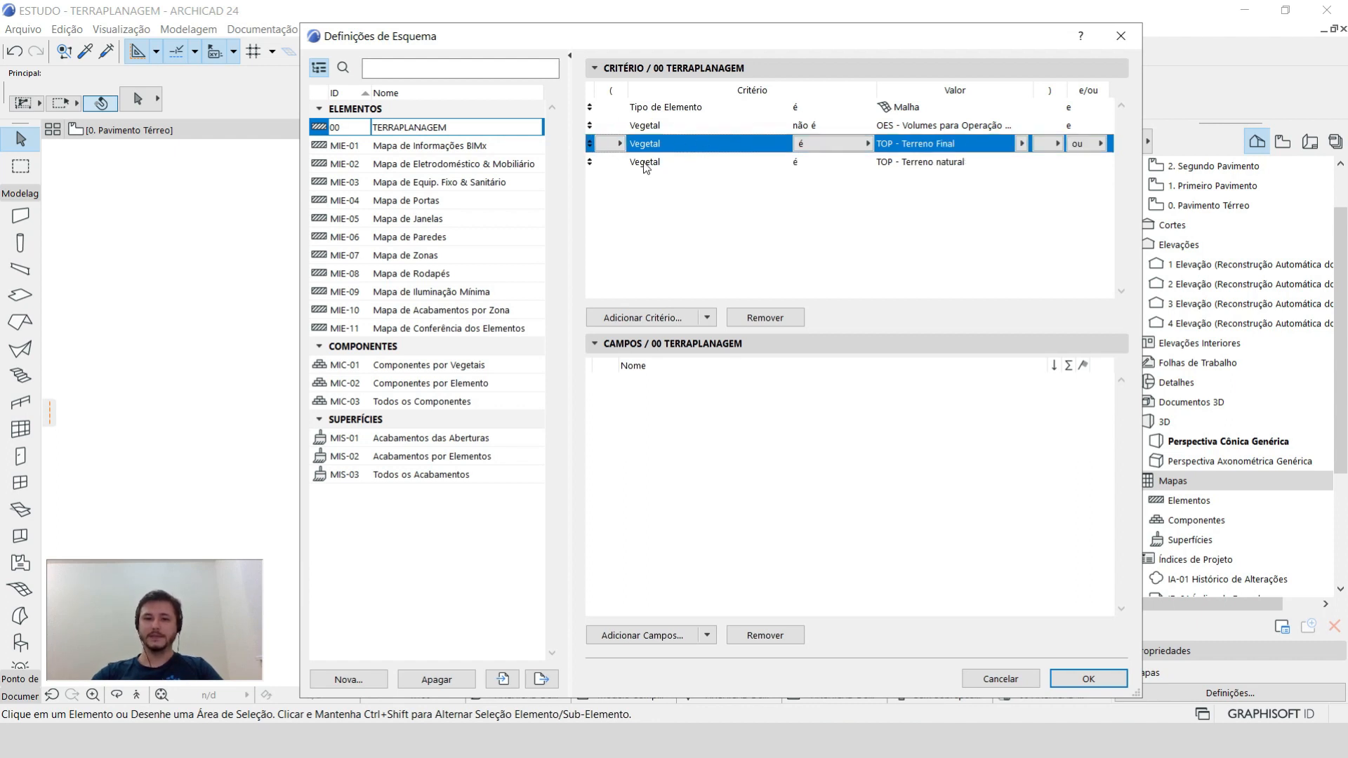
left_click(639, 165)
left_click(620, 145)
left_click(611, 143)
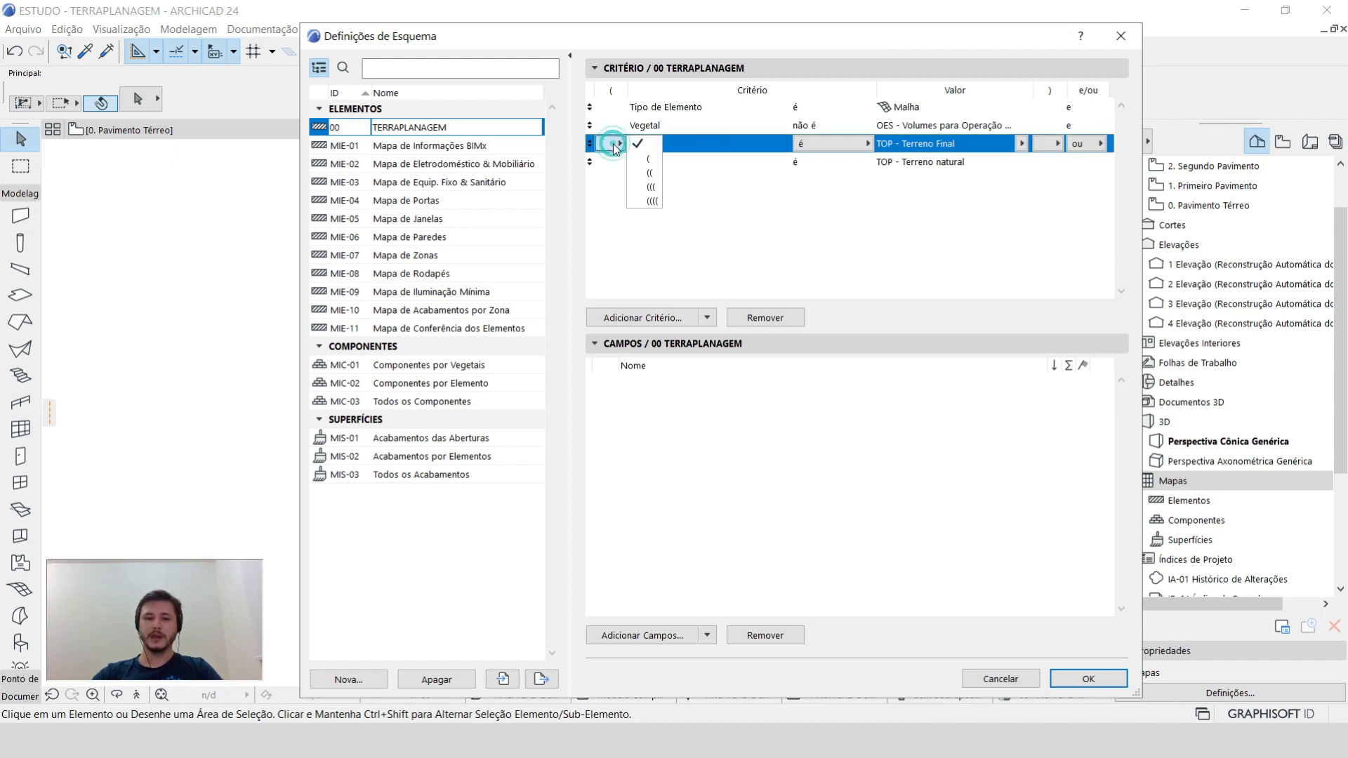
left_click(640, 159)
left_click(1047, 162)
left_click(1047, 163)
left_click(1076, 179)
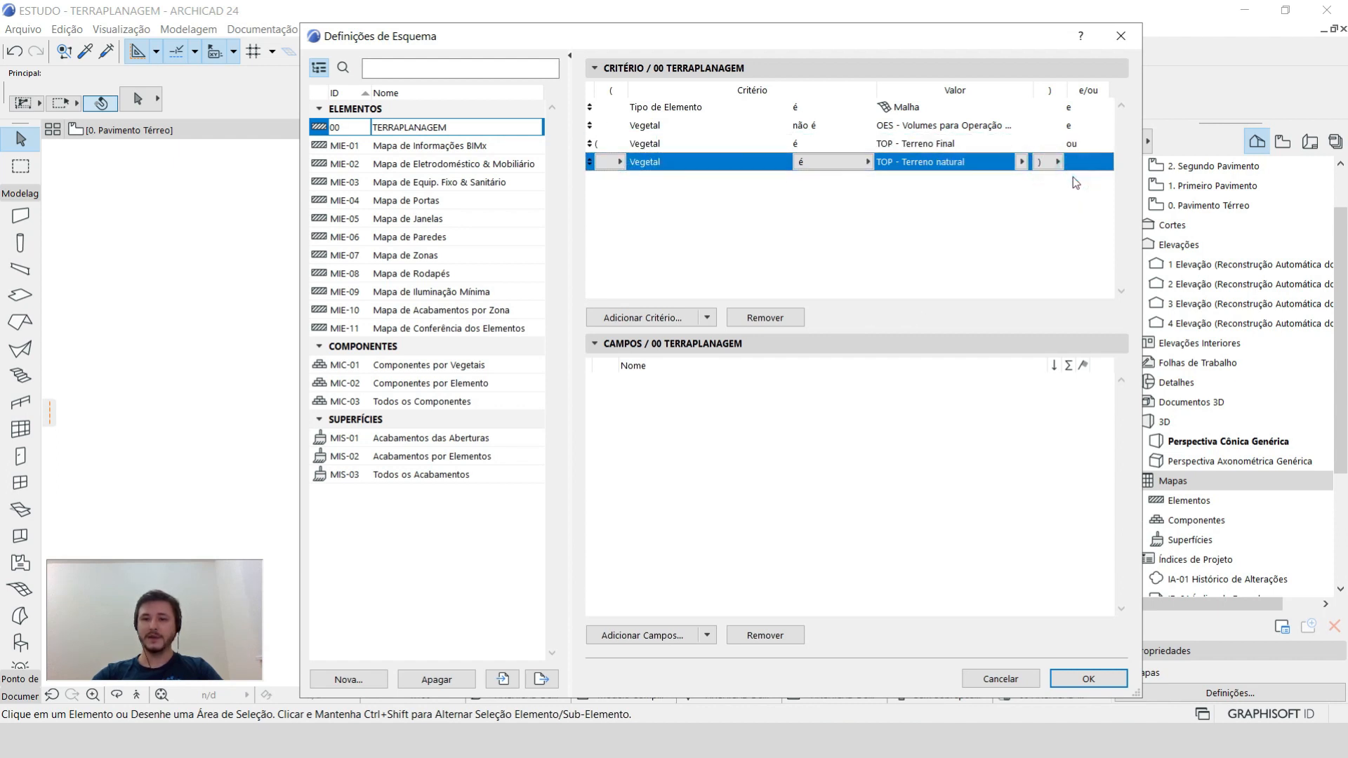
left_click(966, 149)
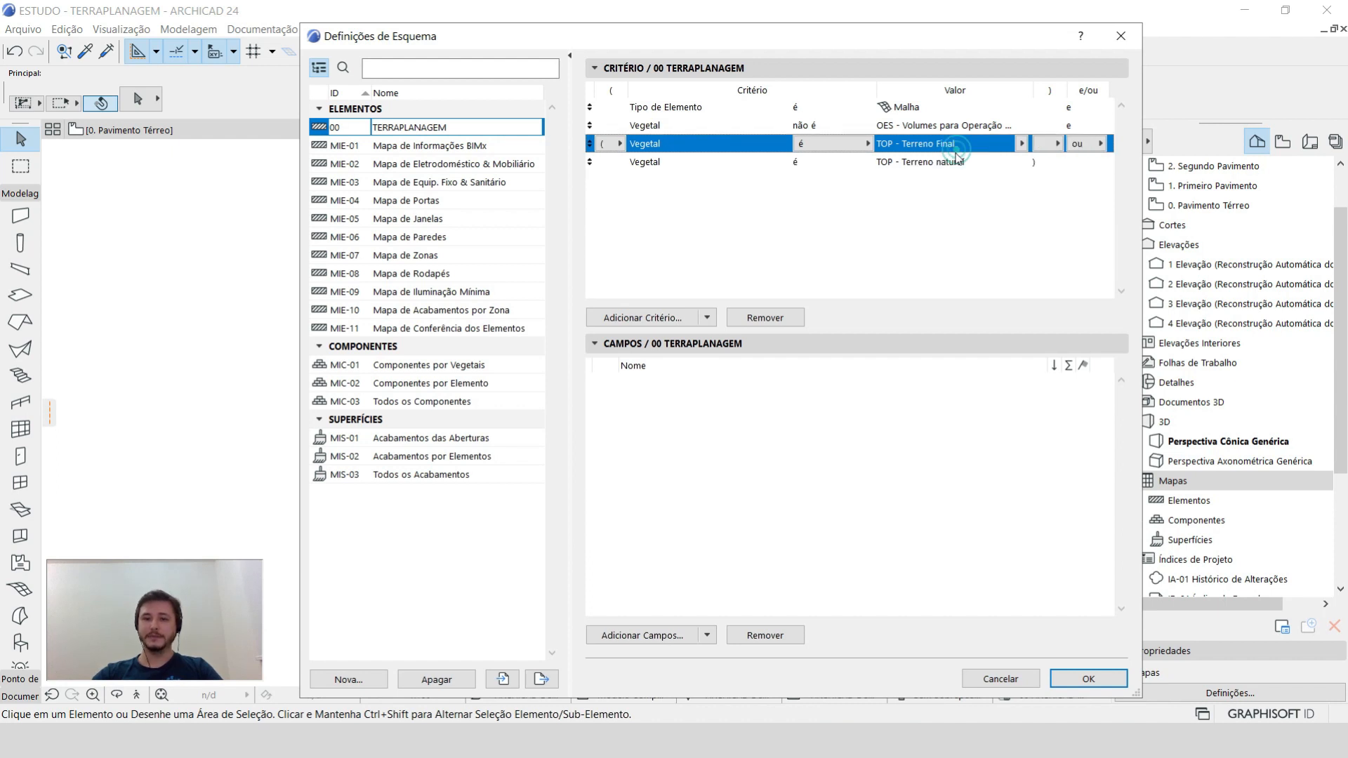
left_click(953, 163)
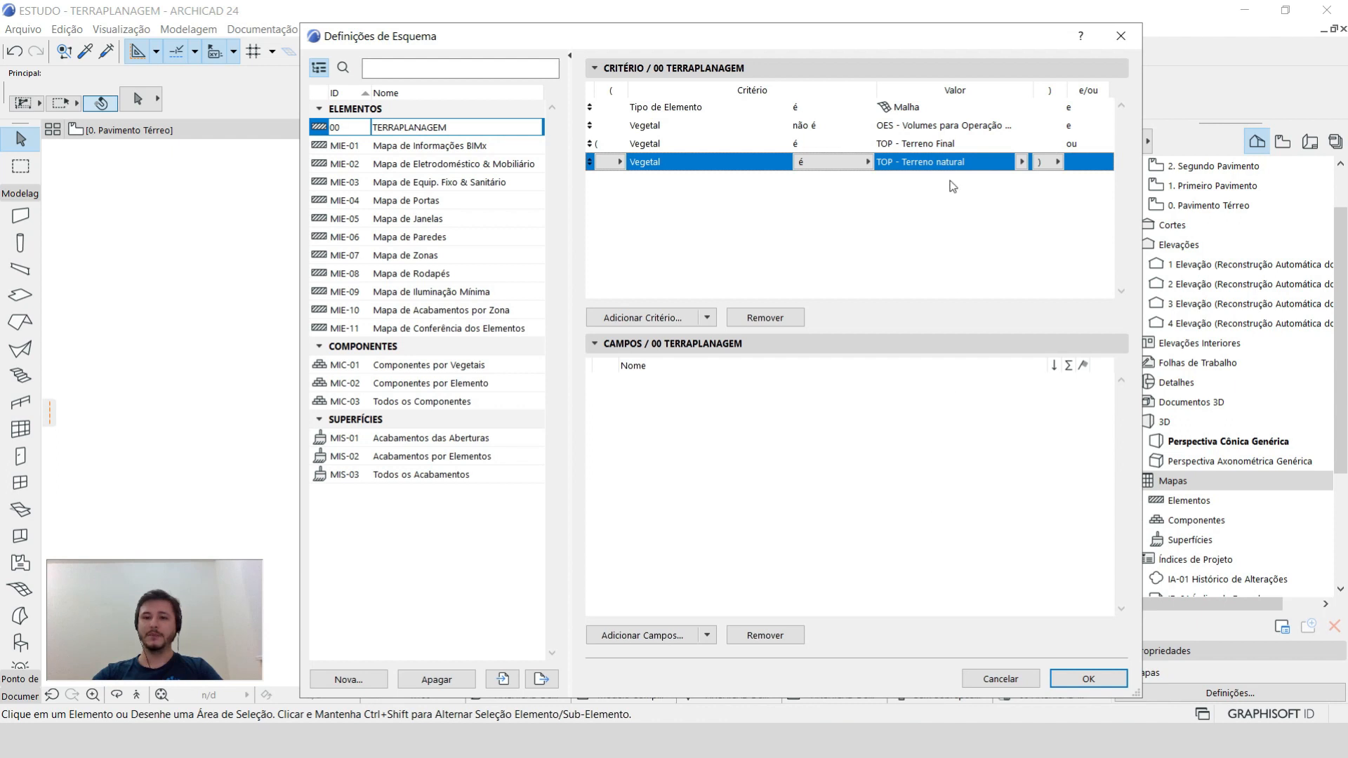
left_click(975, 129)
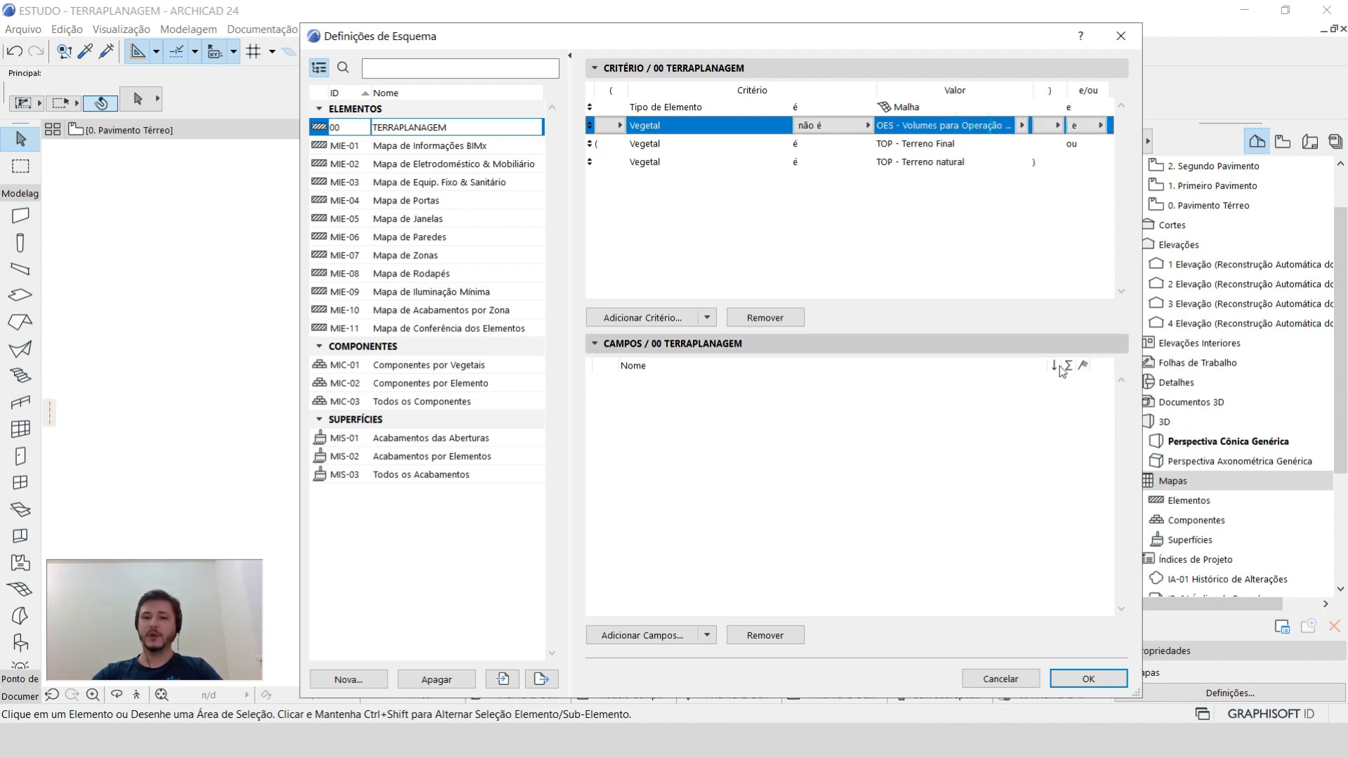
Add the general fields ID do Elemento and Área to the TERRAPLANAGEM scheme.
left_click(795, 598)
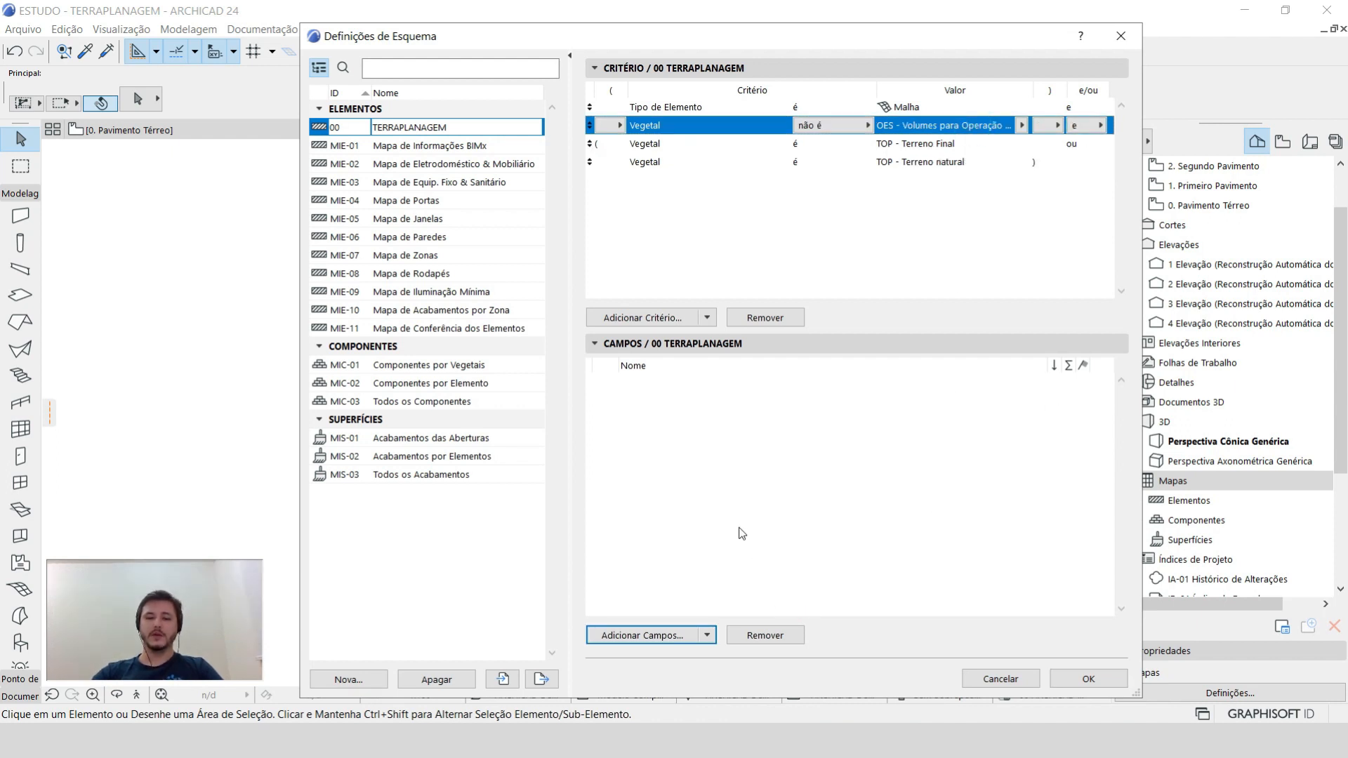
left_click(666, 640)
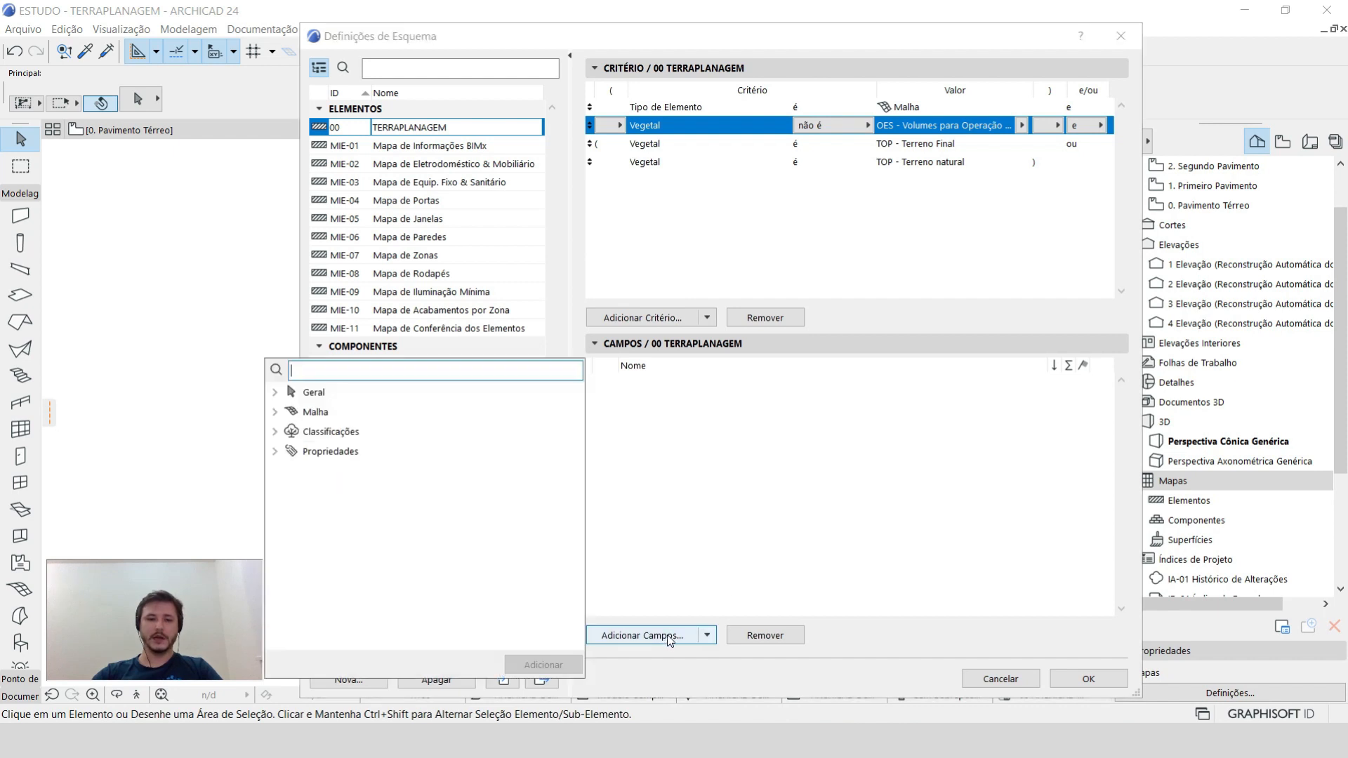
left_click(273, 395)
scroll(385, 337, "down", 5)
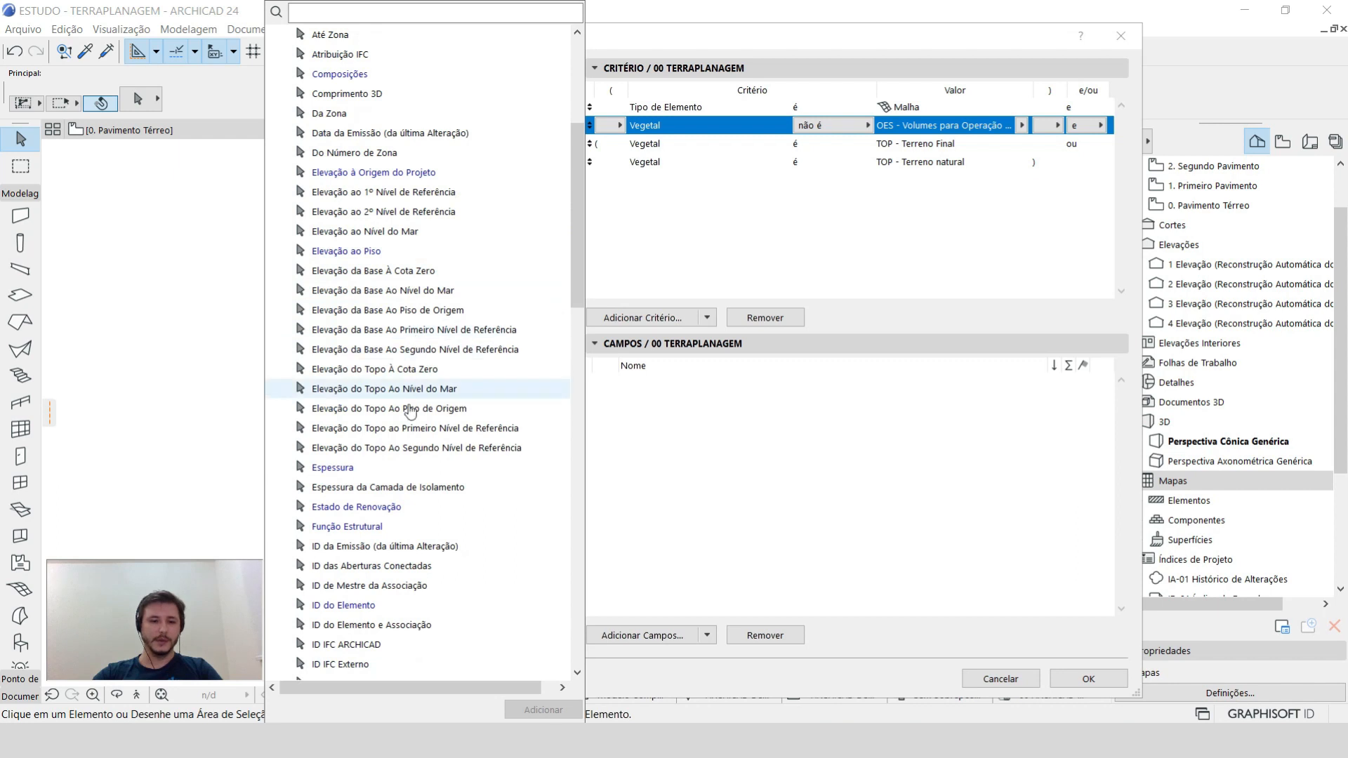
left_click(394, 605)
left_click(543, 710)
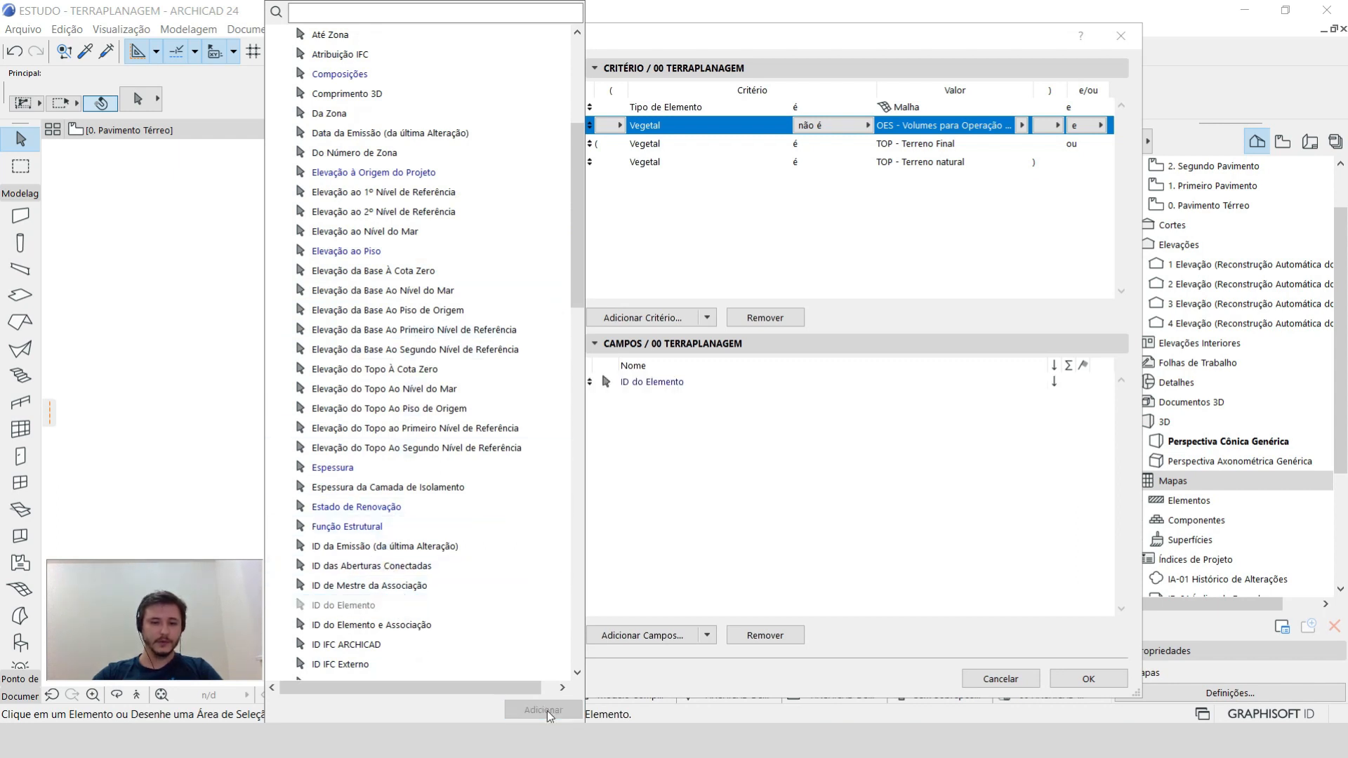
scroll(421, 379, "down", 3)
scroll(414, 323, "up", 6)
double_click(421, 133)
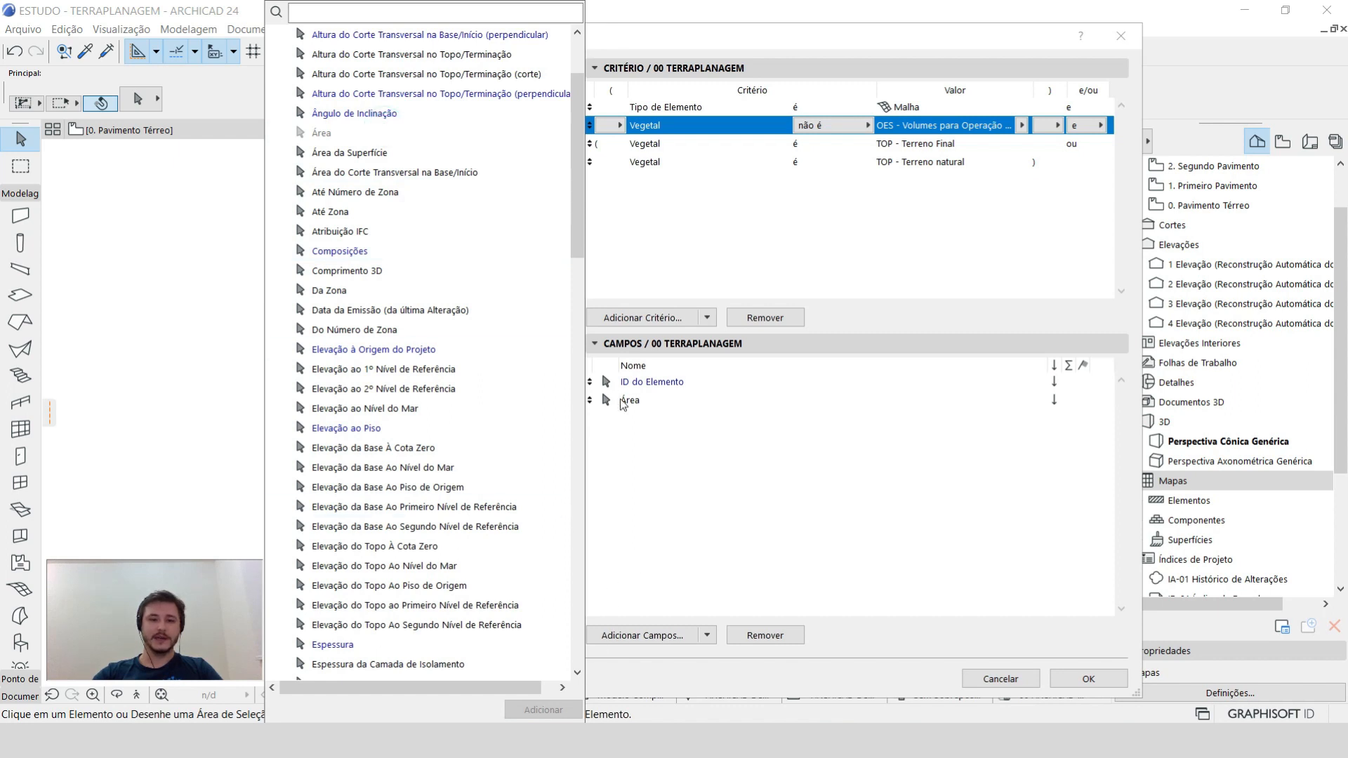
Add the general field Volume Líquido to the scheme, confirm the settings and open the 00 TERRAPLANAGEM schedule.
scroll(434, 372, "down", 15)
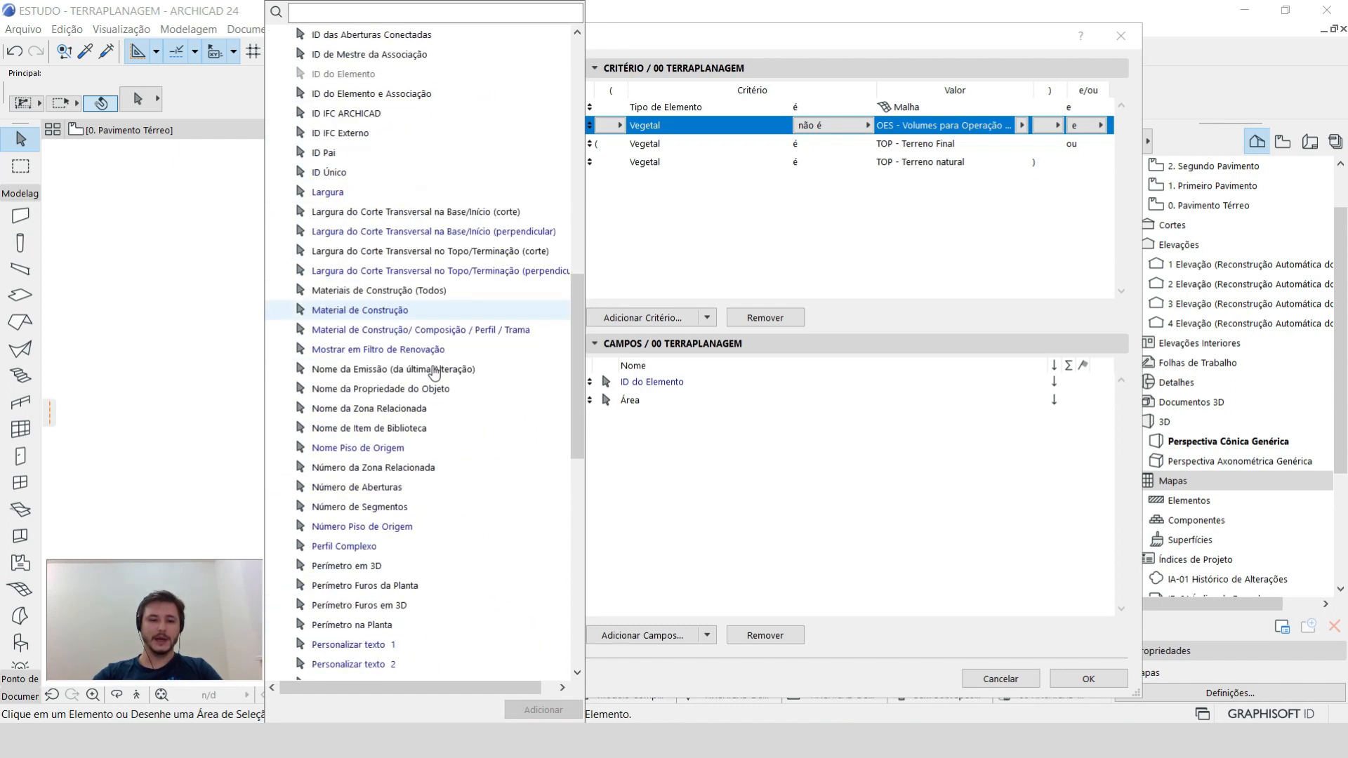
scroll(435, 376, "down", 12)
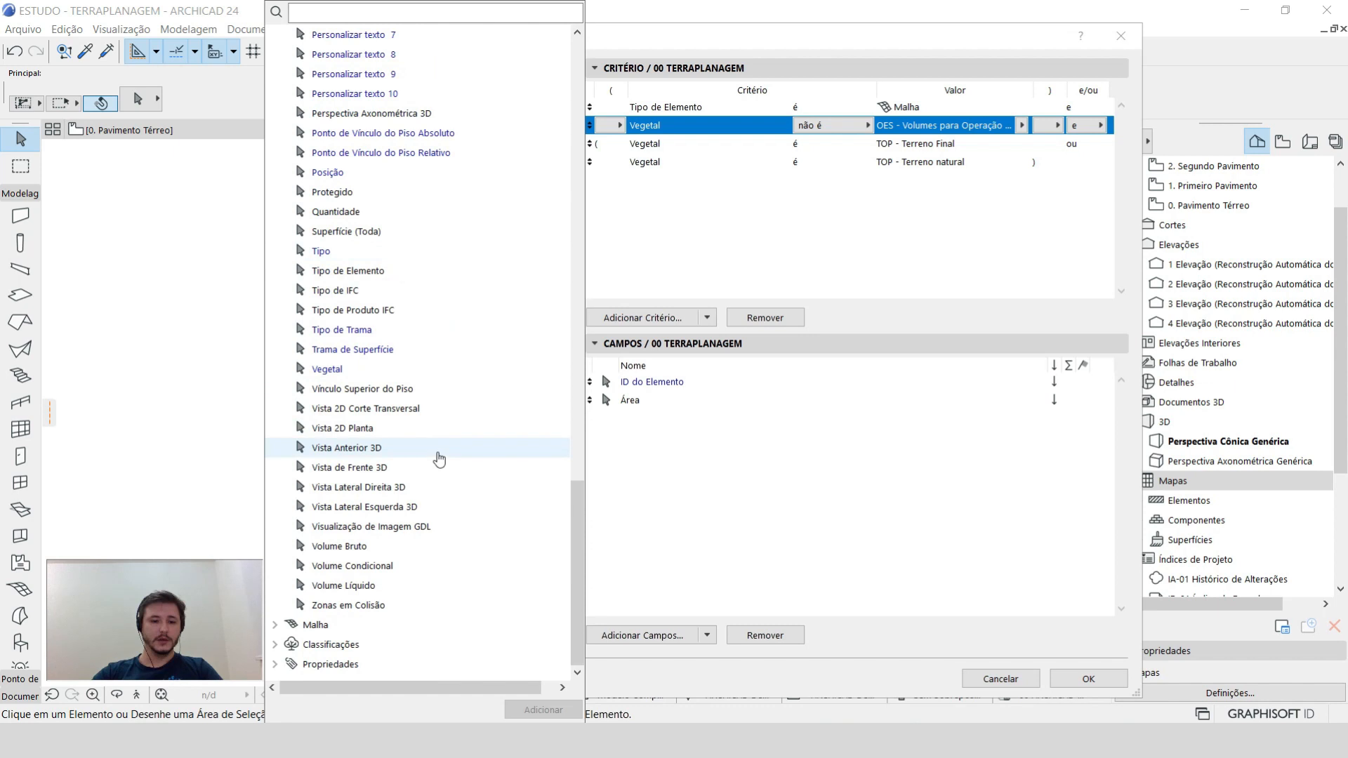
double_click(425, 584)
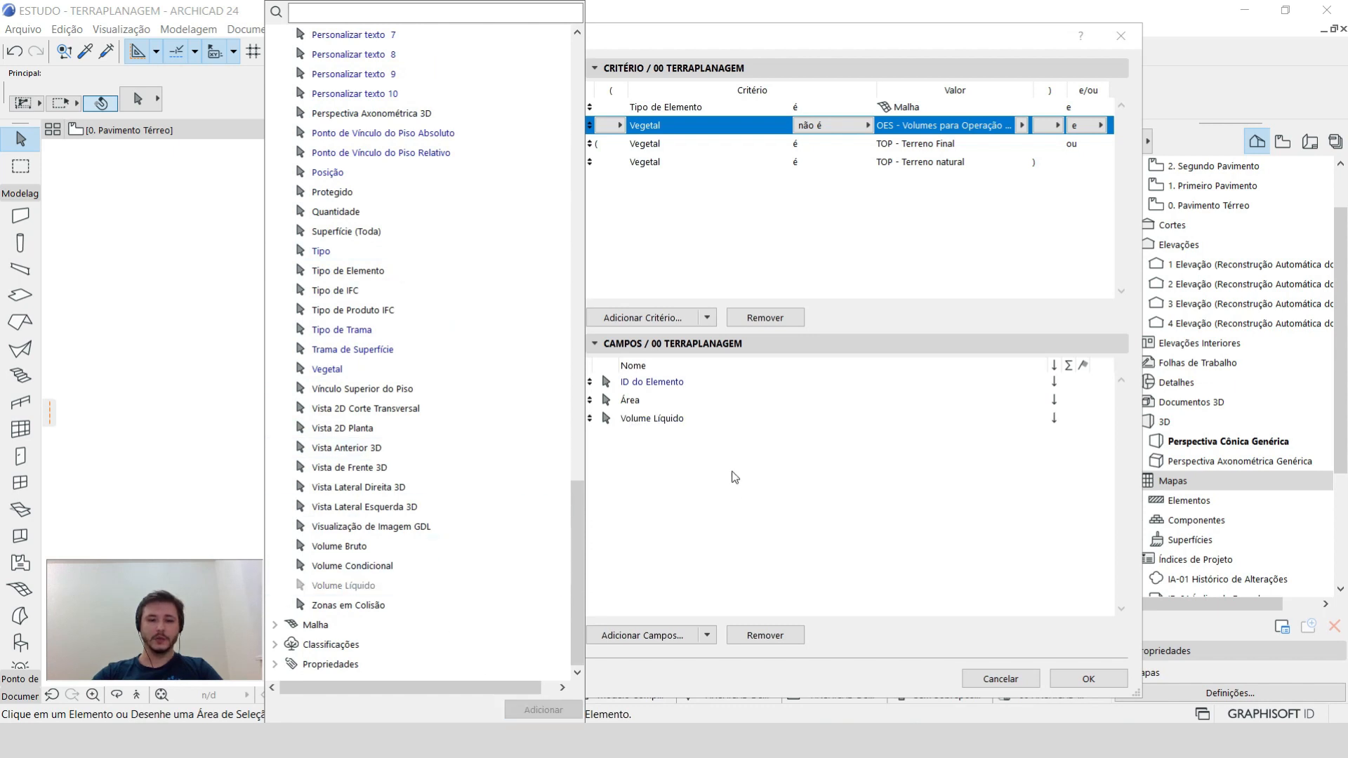
left_click(735, 477)
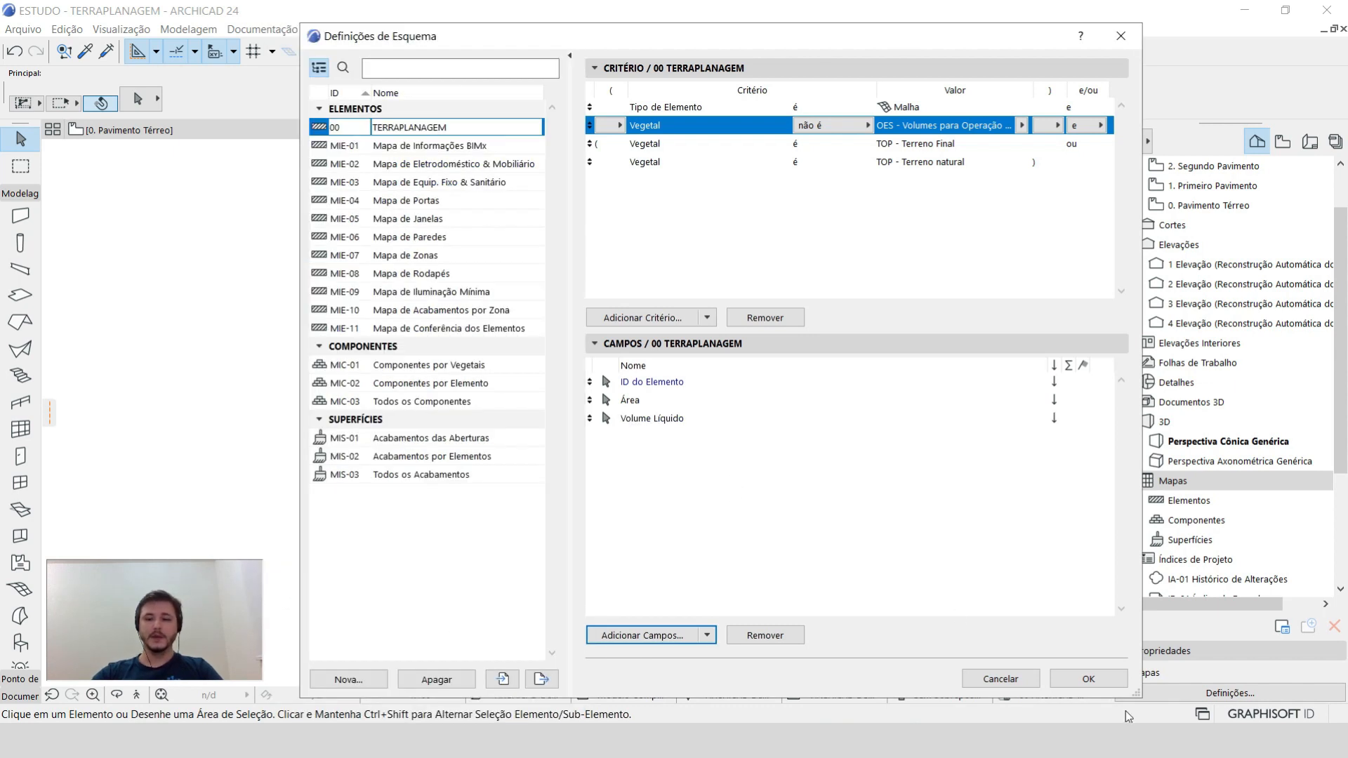
left_click(1090, 677)
left_click(1139, 500)
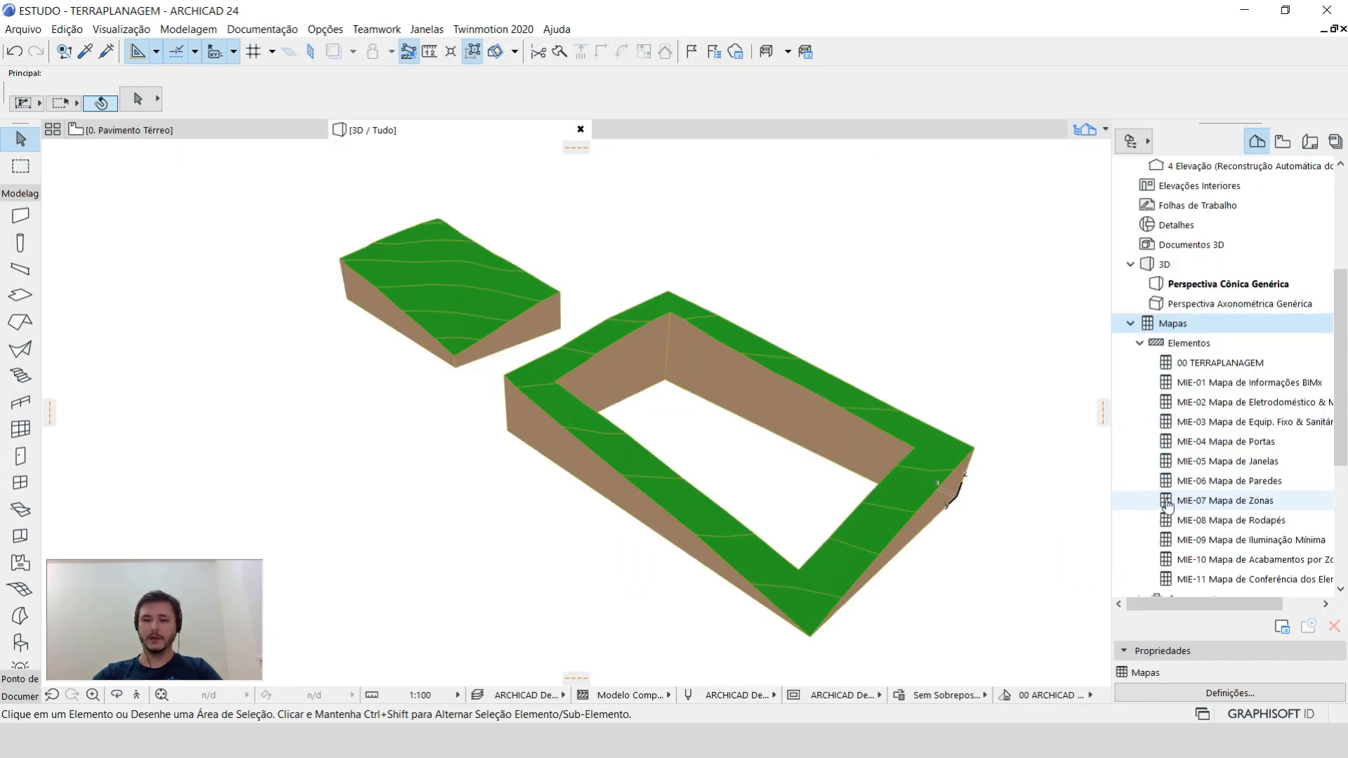
double_click(1225, 363)
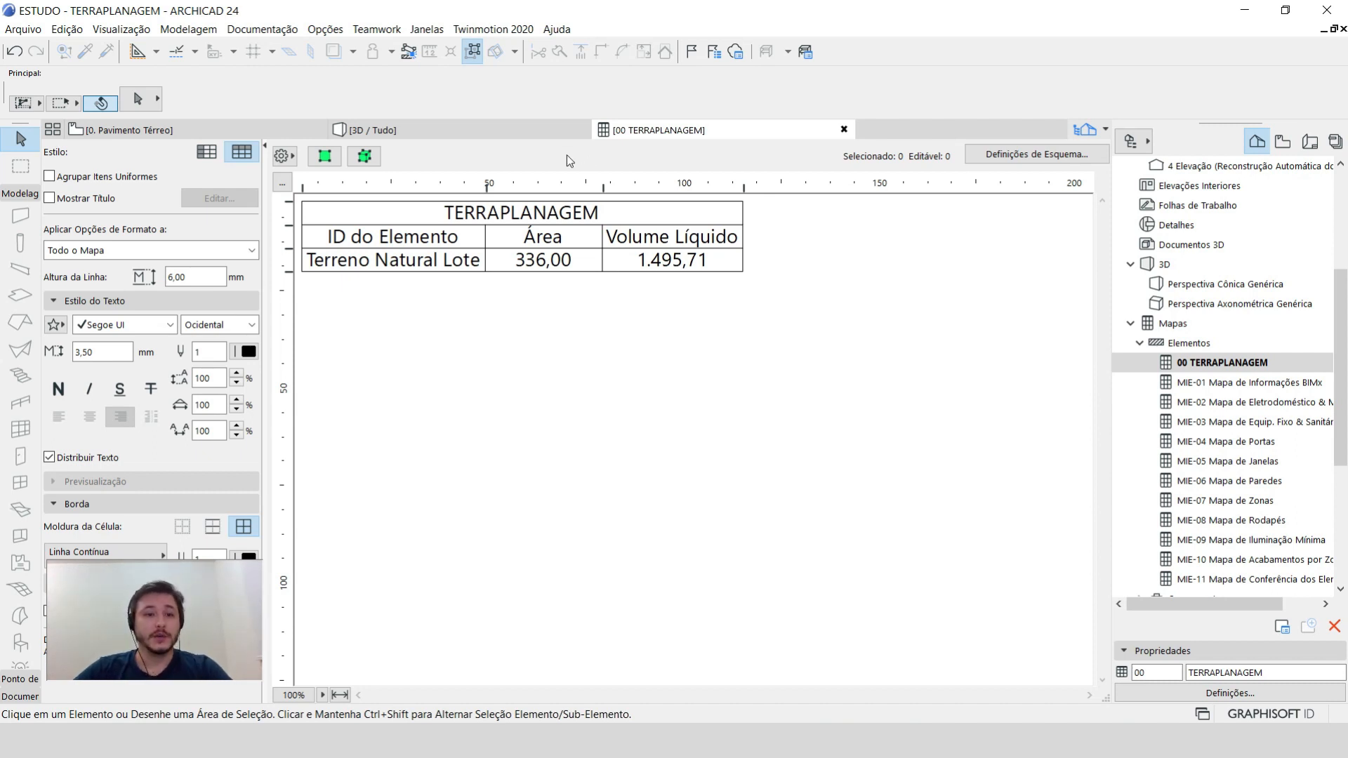
Create a new property group named TERRAPLANAGEM in the project's Property Manager.
left_click(336, 32)
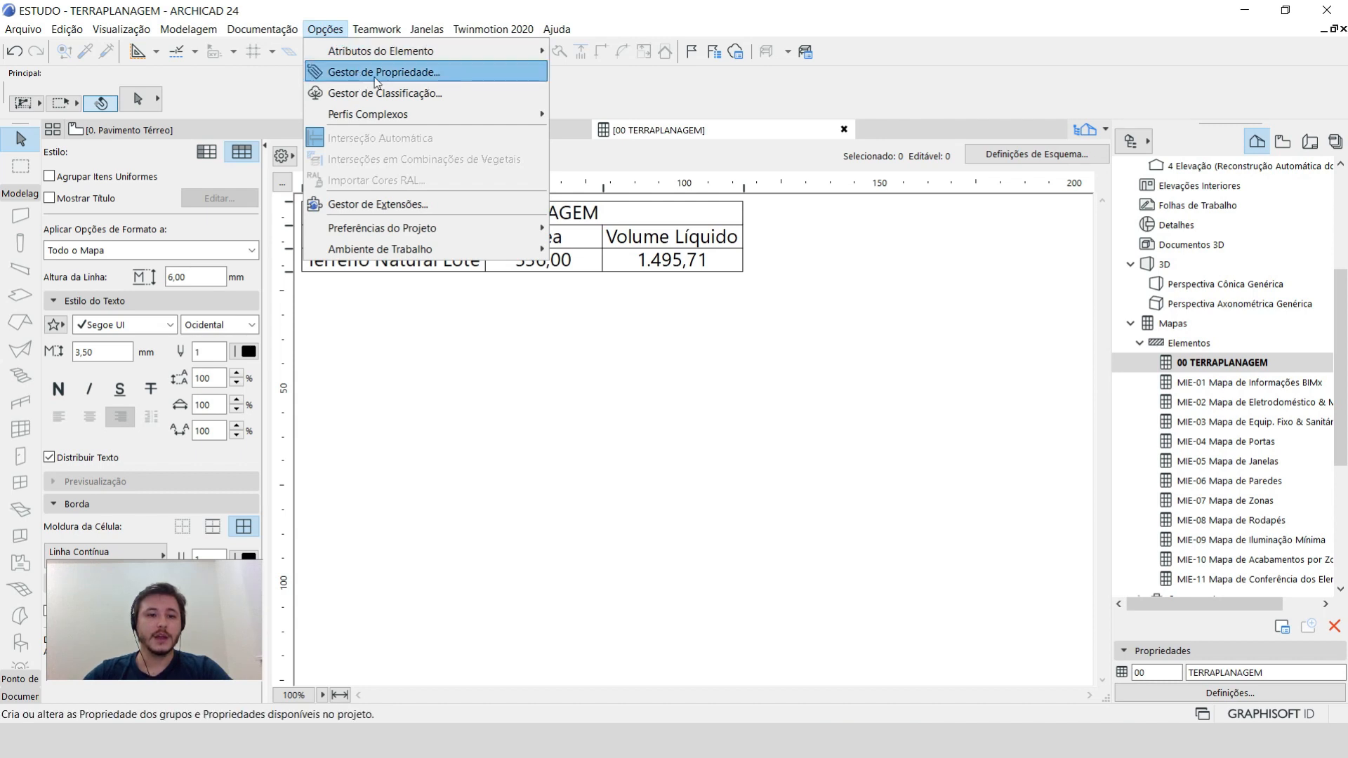
left_click(457, 74)
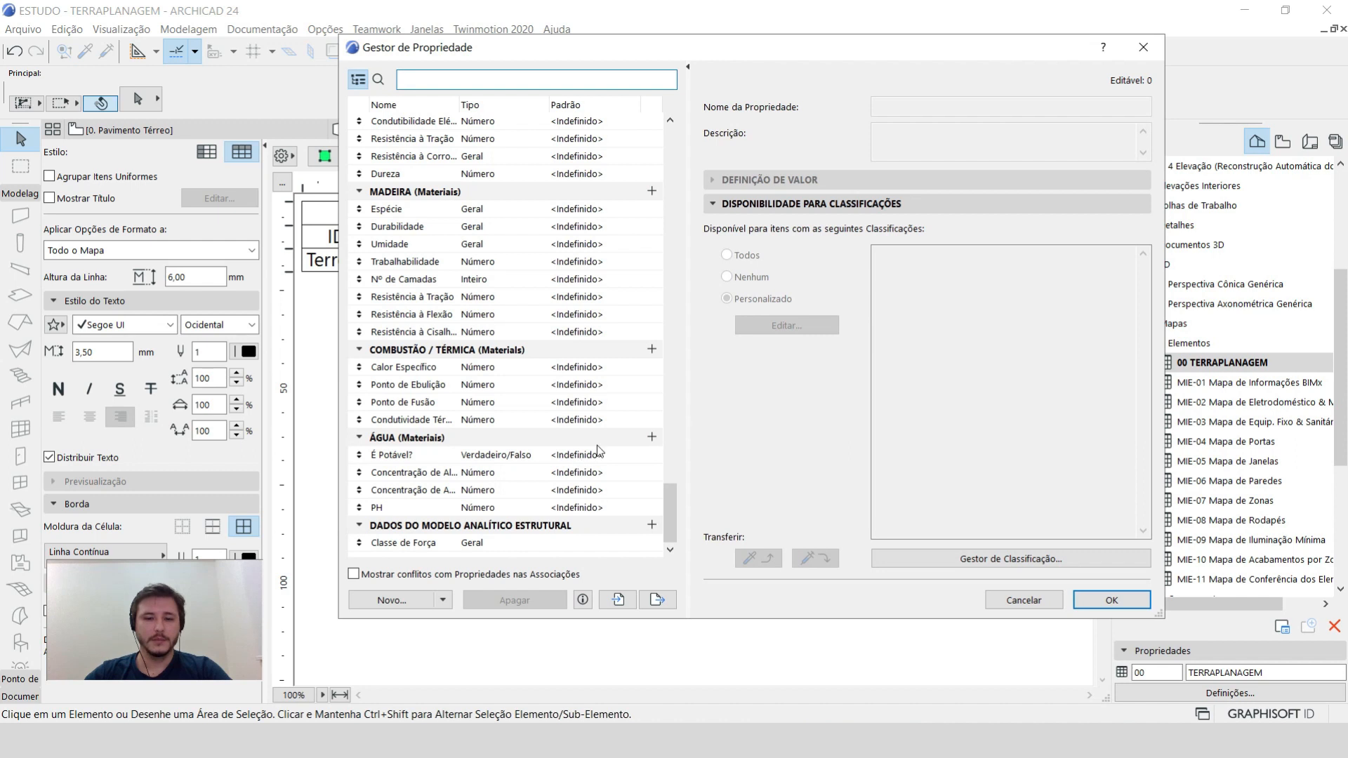
left_click_drag(669, 528, 671, 573)
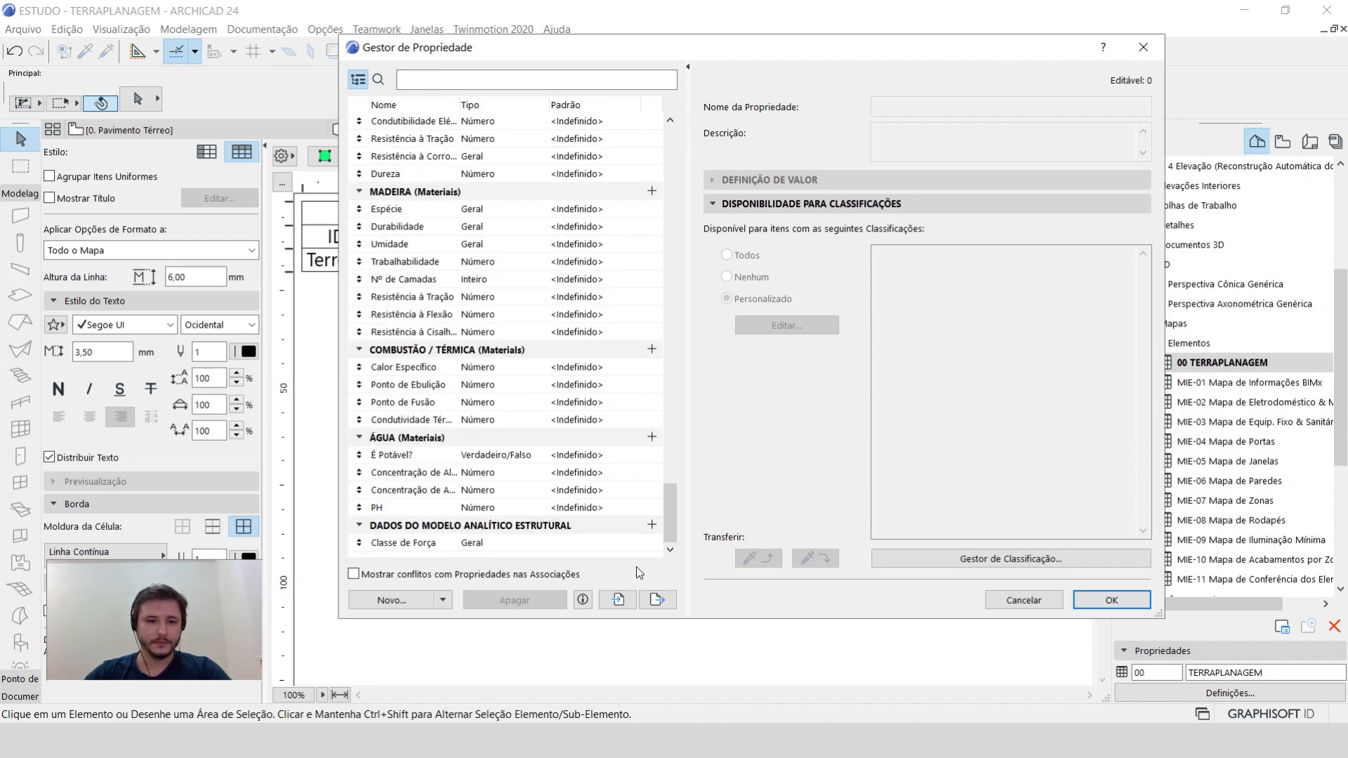
left_click(408, 601)
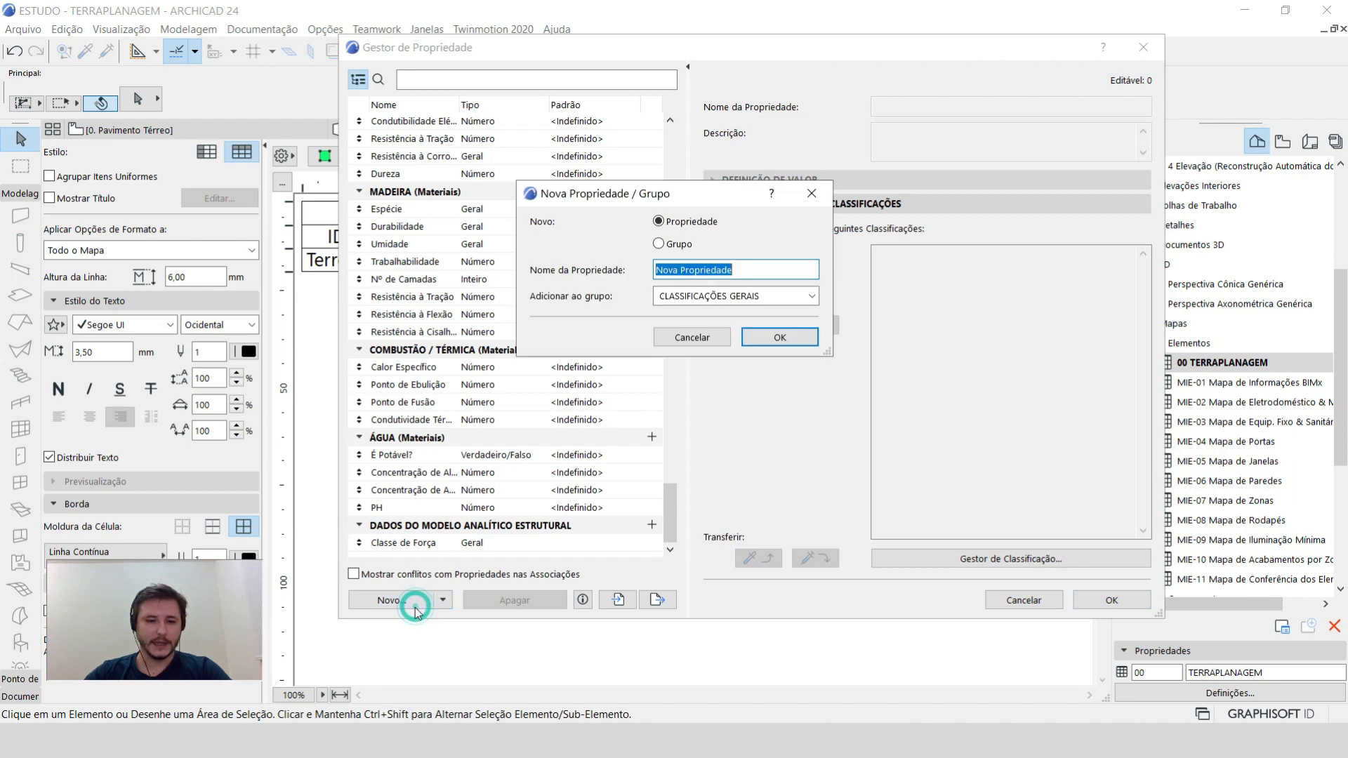
left_click(664, 243)
left_click(741, 295)
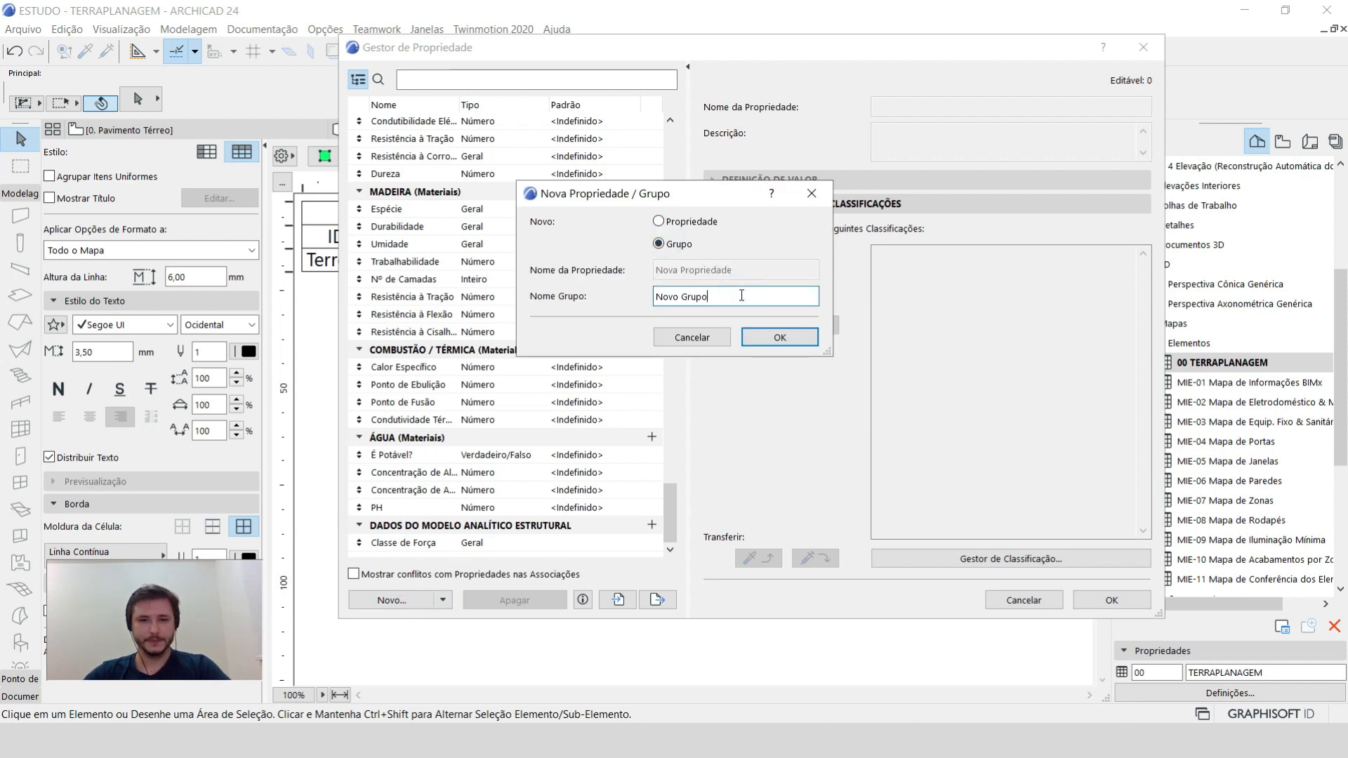
left_click_drag(741, 295, 528, 335)
type("TERRAPLANAGEM")
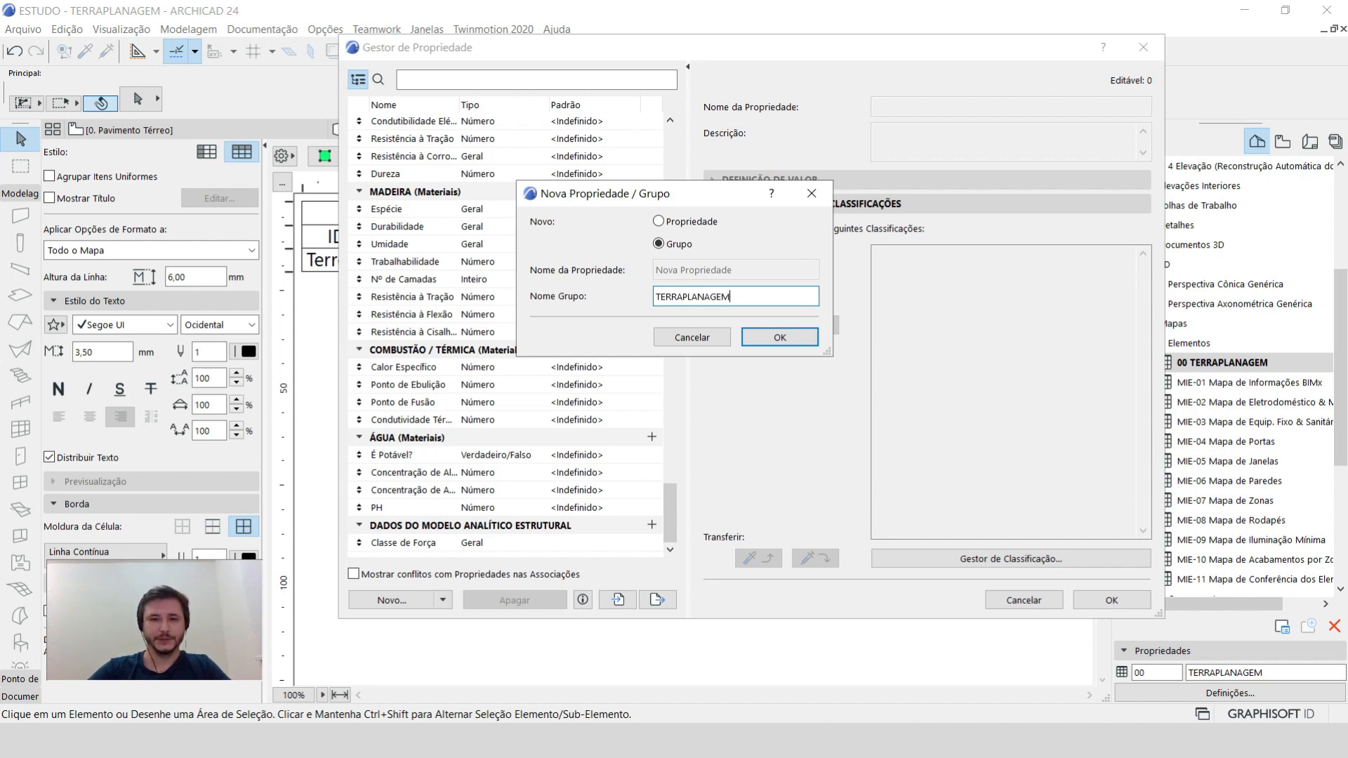
key("Return")
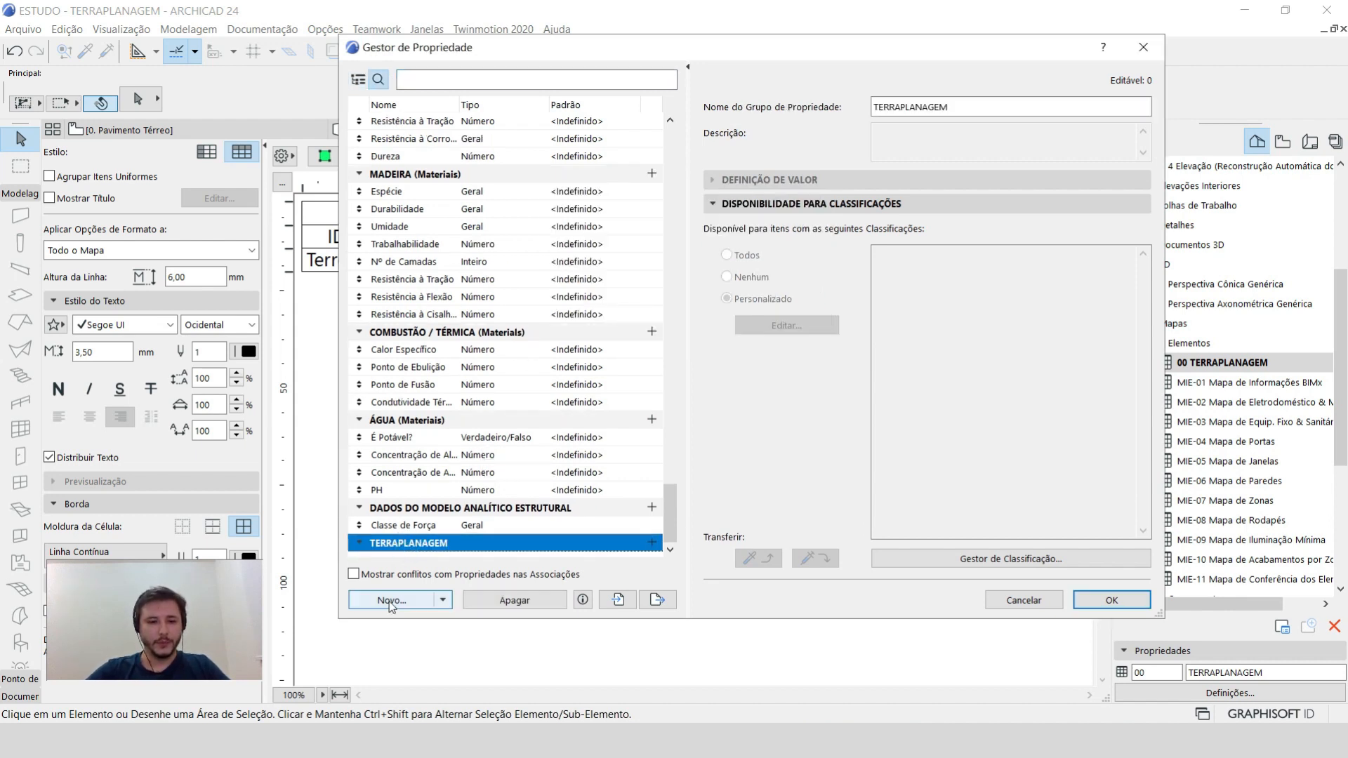
Create a new property named COTA MEDIA in the TERRAPLANAGEM group.
left_click(390, 602)
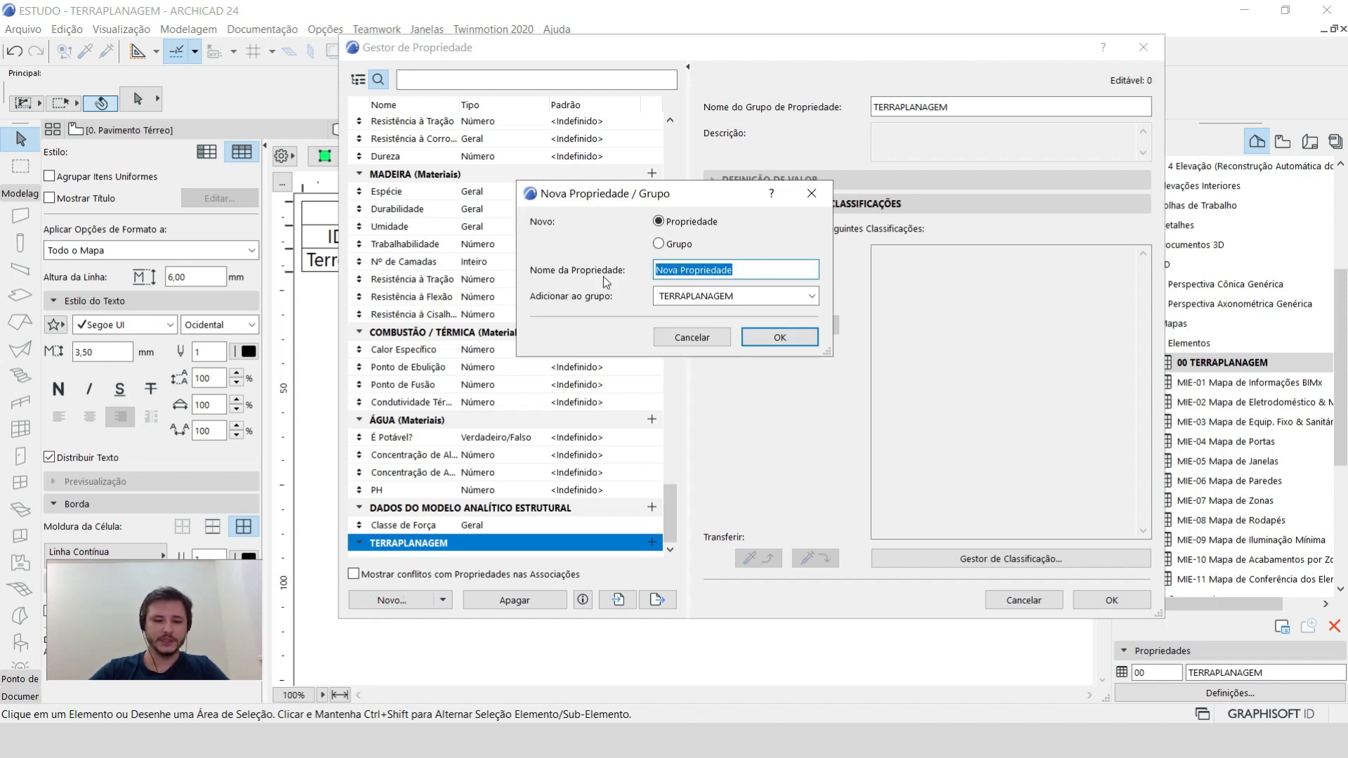
type("COTA MED")
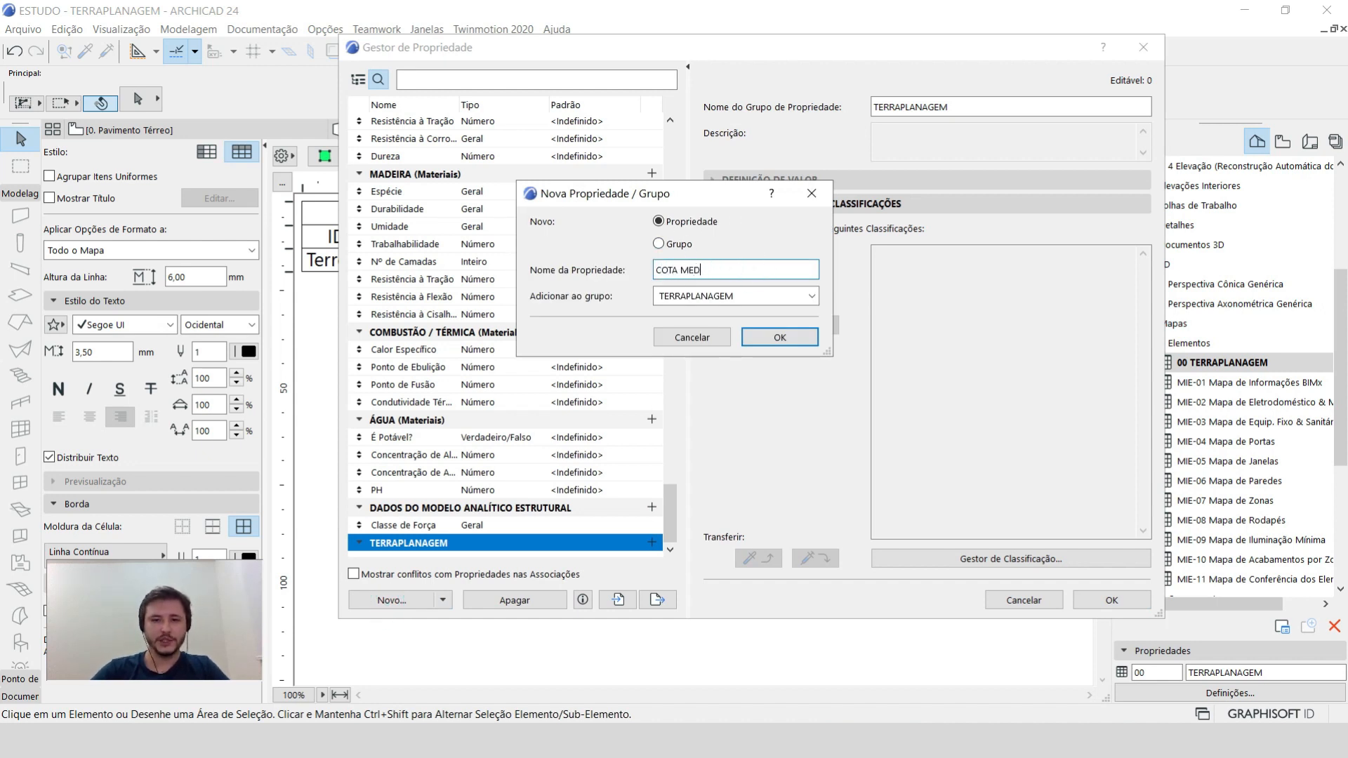
type("IA")
key("Return")
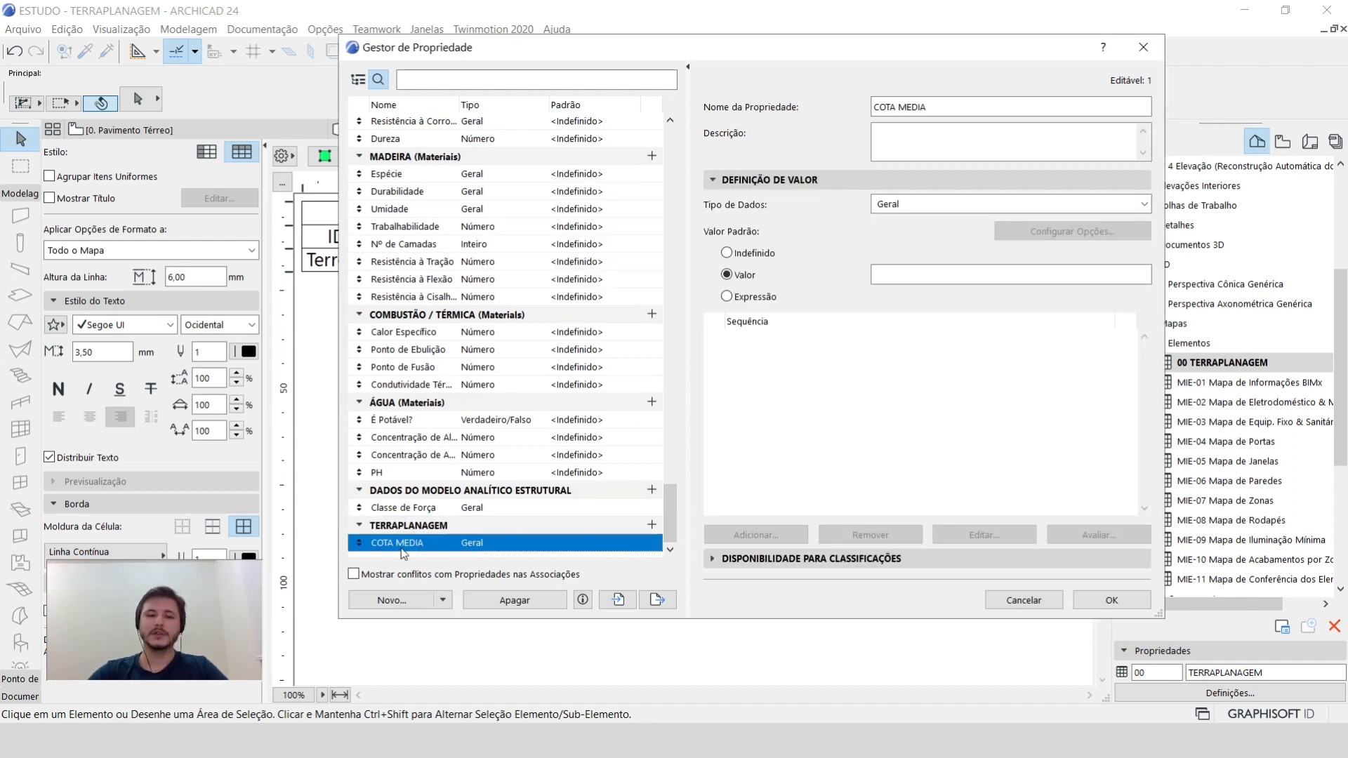
Set the data type of the COTA MEDIA property to Comprimento.
left_click(925, 142)
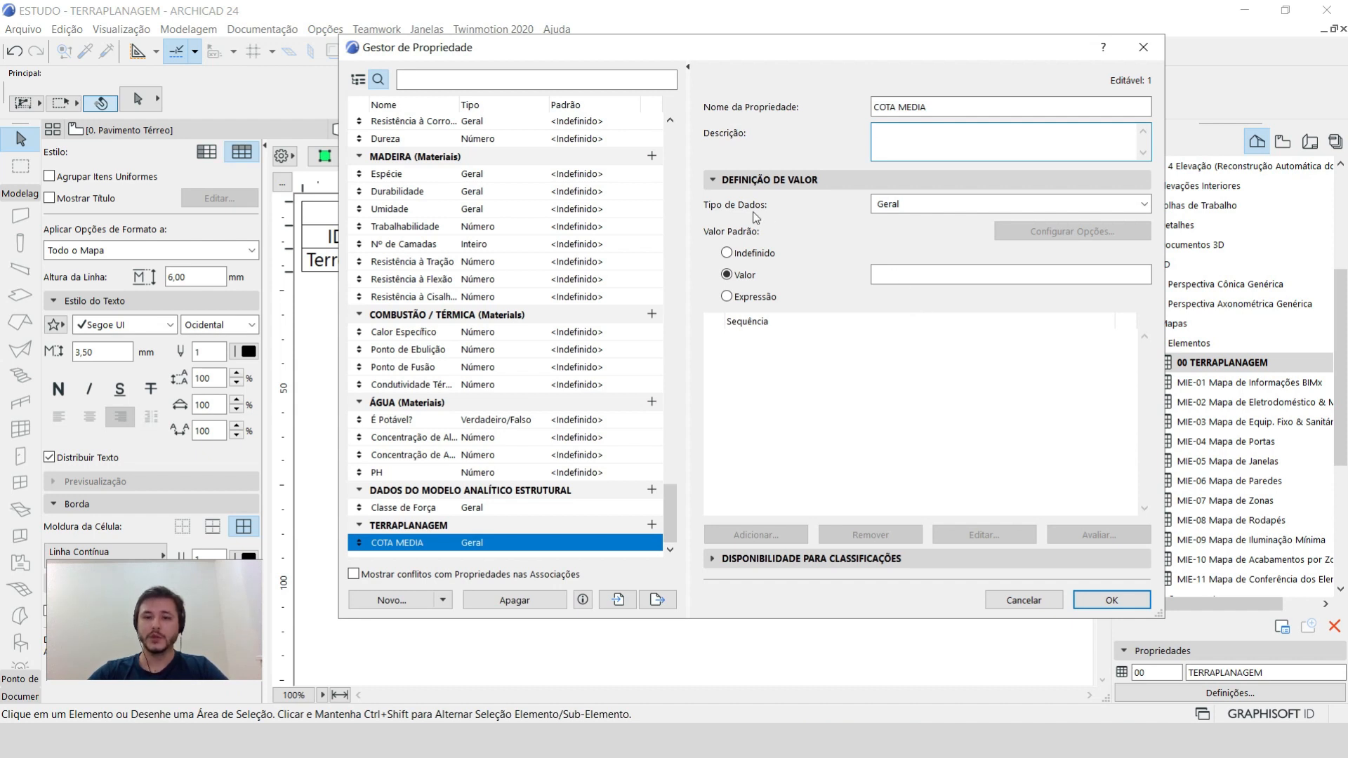
left_click(929, 204)
left_click(913, 283)
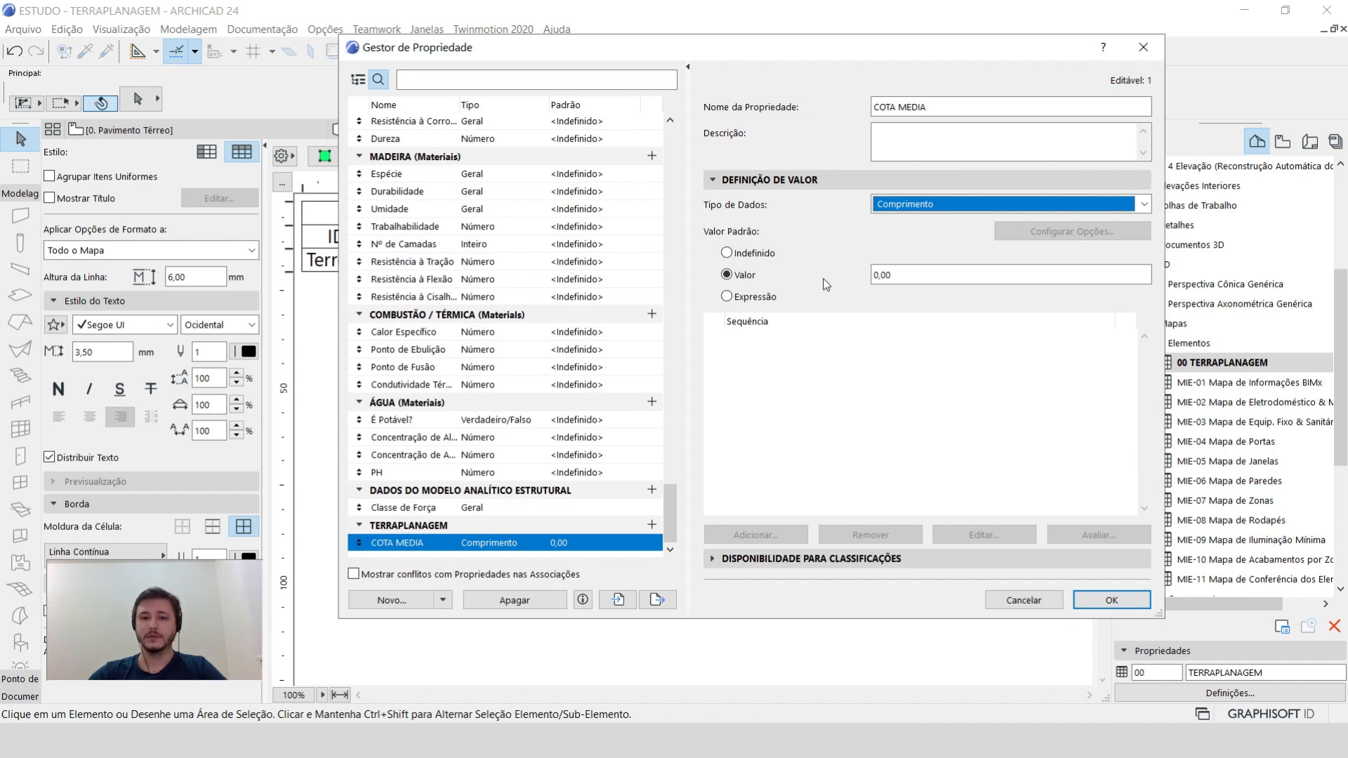
Define COTA MEDIA's default value by an expression and insert the general parameter Volume Líquido into it.
left_click(744, 299)
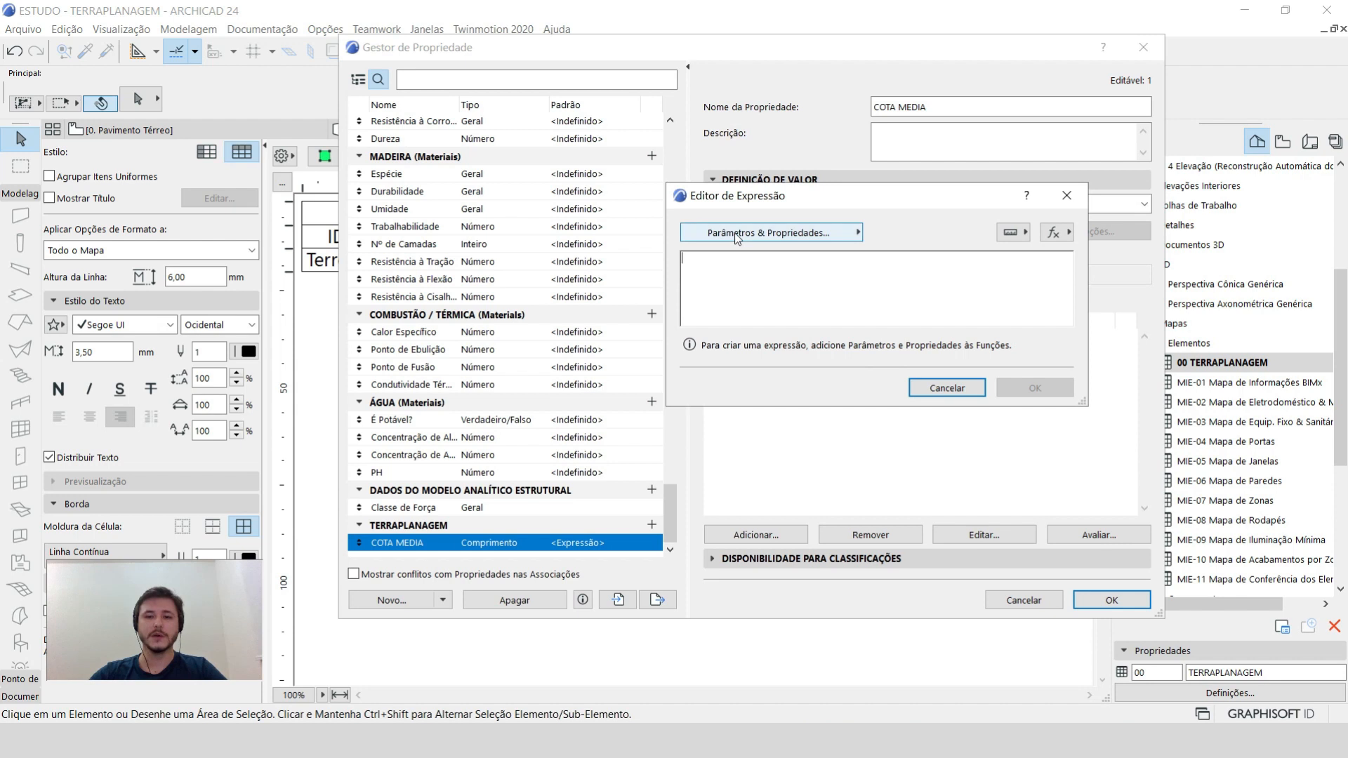
left_click(710, 234)
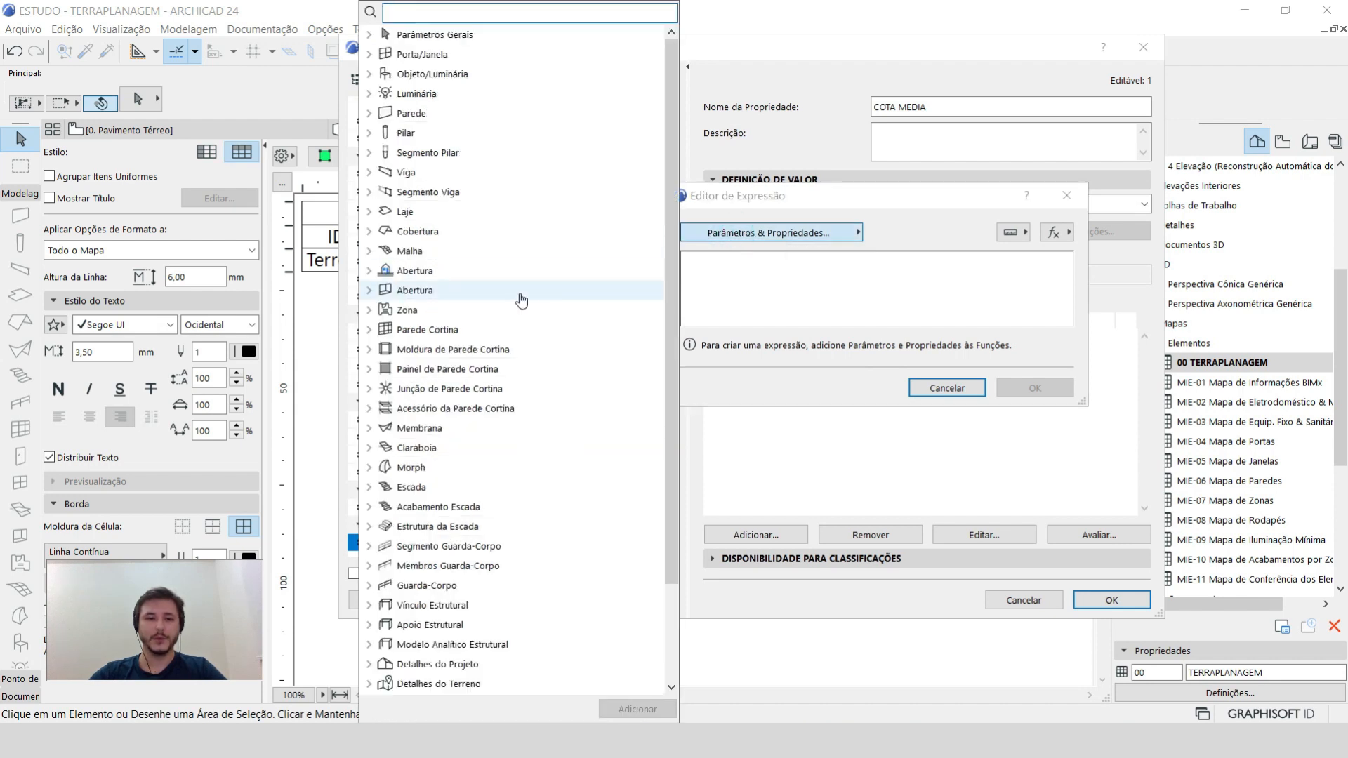
left_click(368, 35)
scroll(497, 475, "down", 10)
scroll(496, 475, "down", 2)
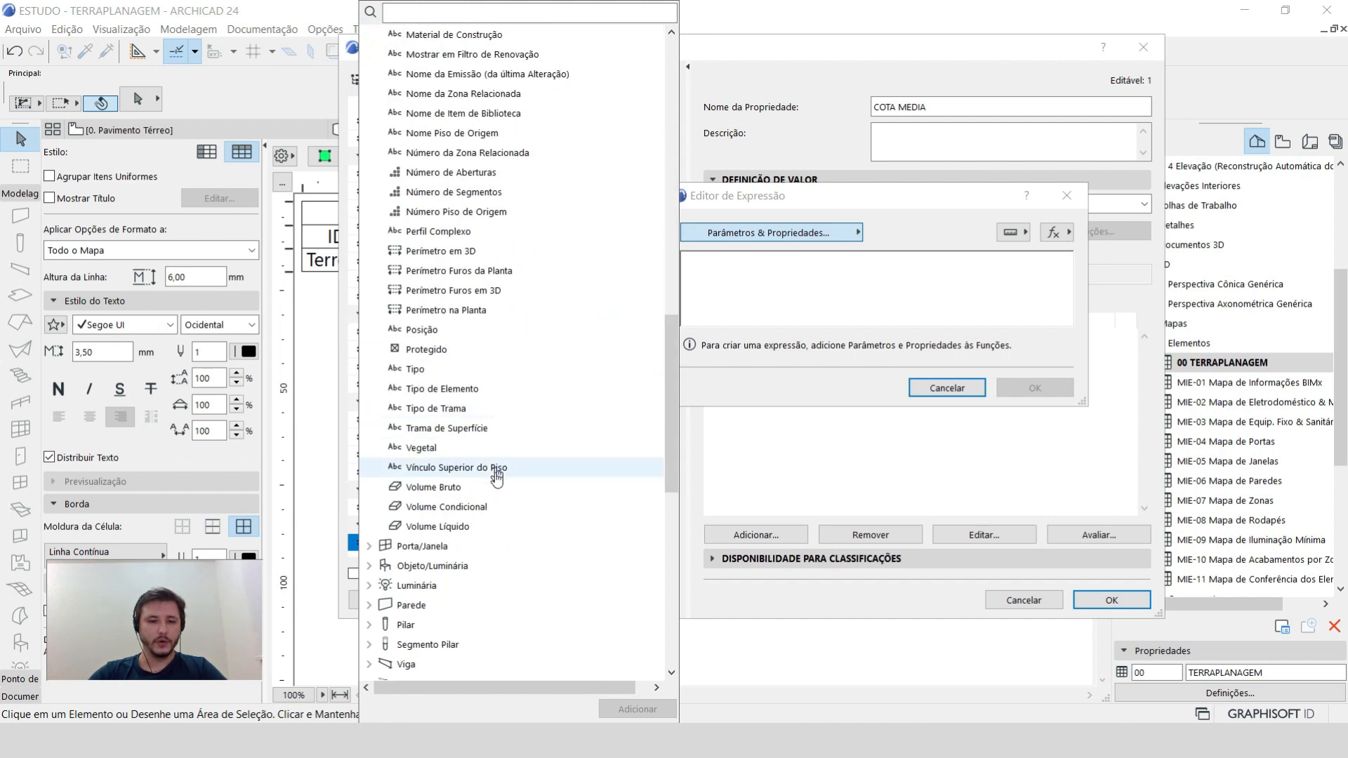
left_click(499, 527)
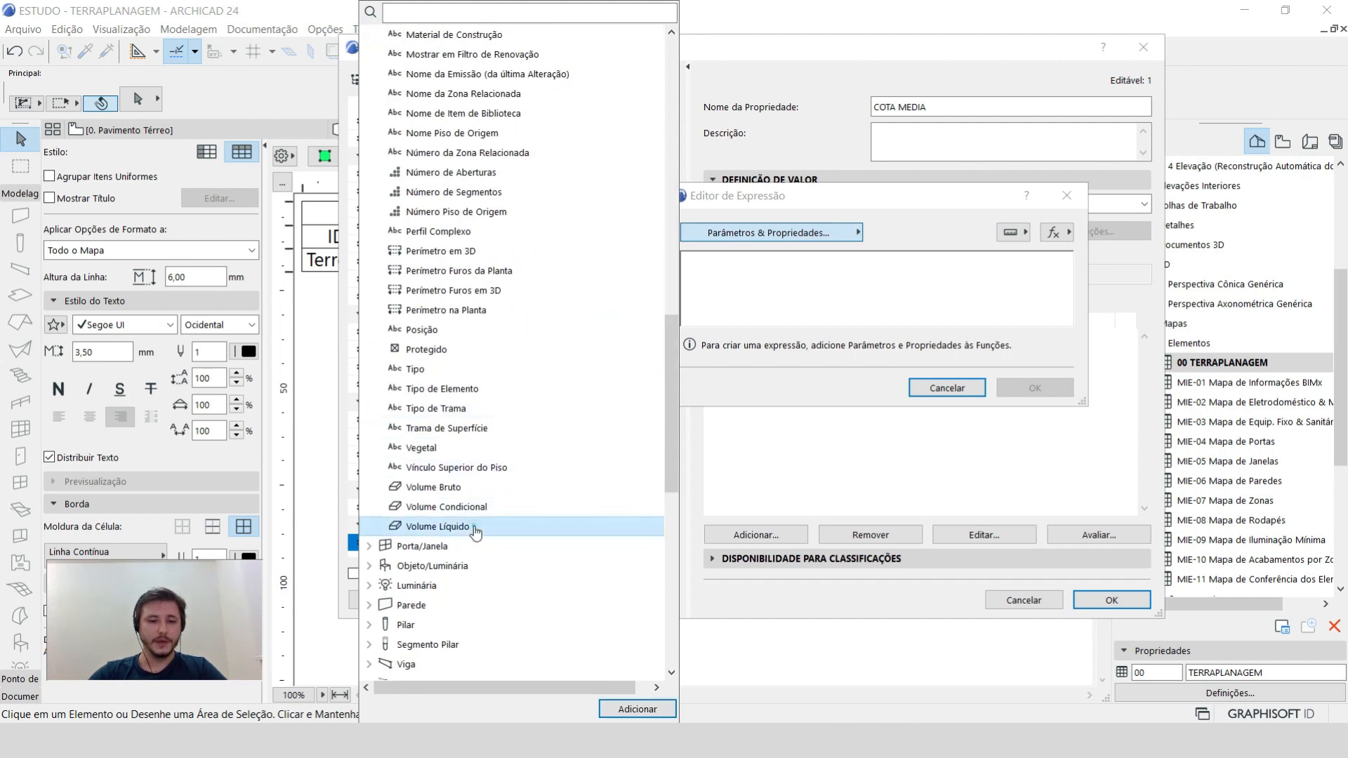
left_click(637, 709)
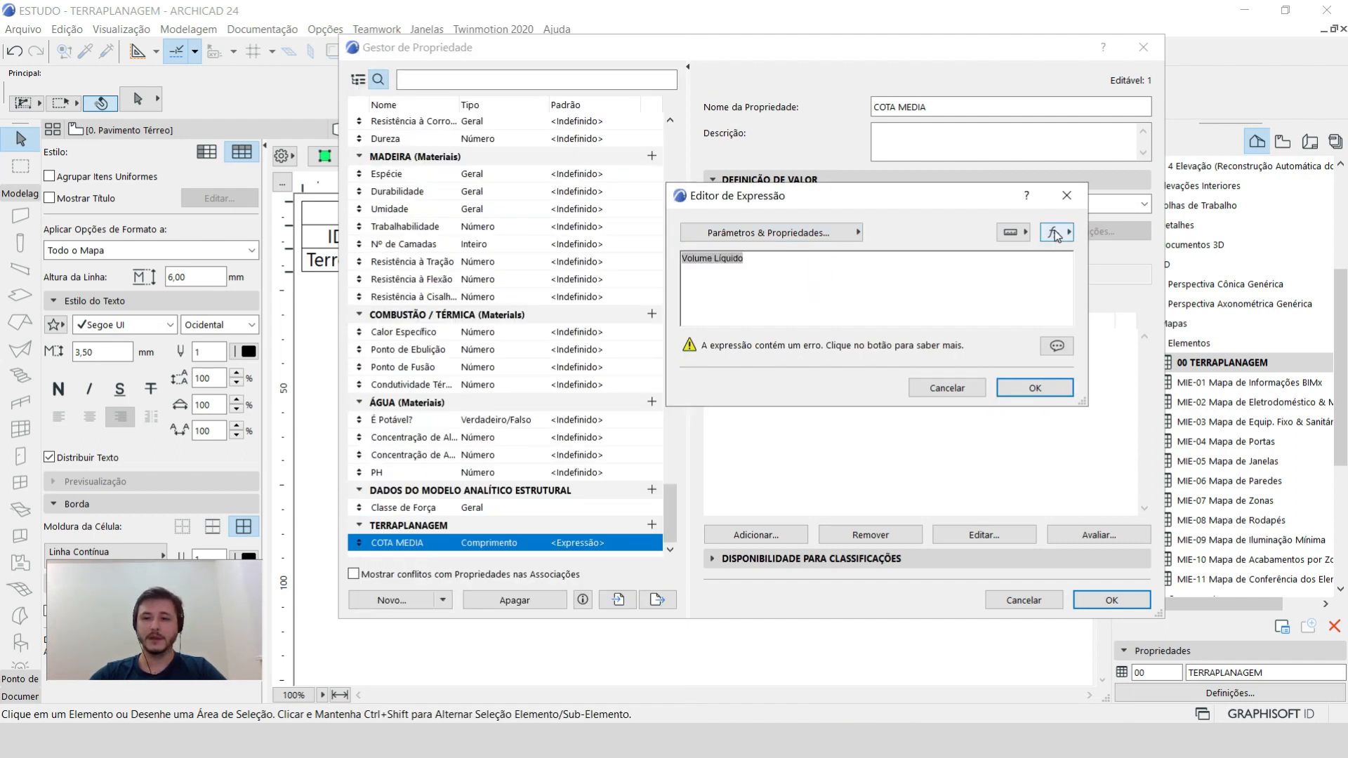
Append the division operator after Volume Líquido in the expression.
left_click(1053, 233)
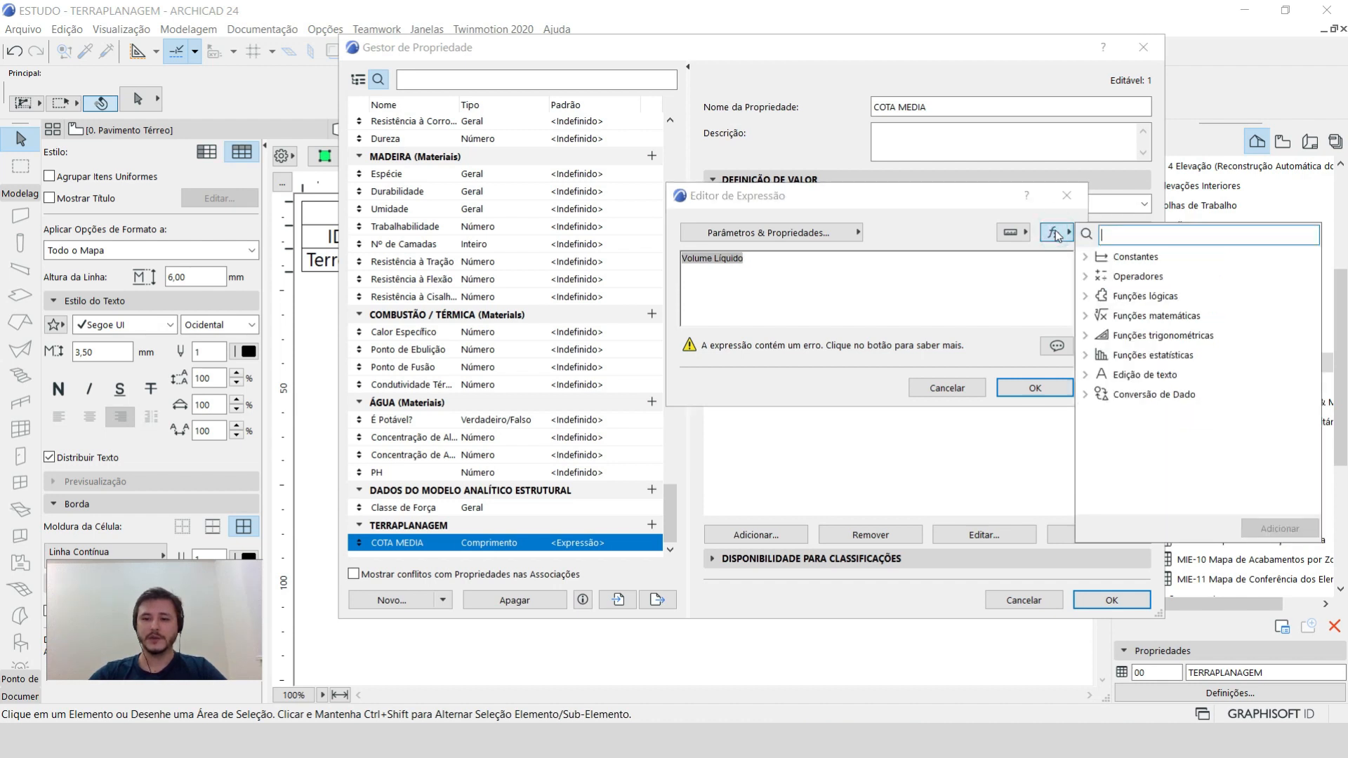
left_click(1083, 278)
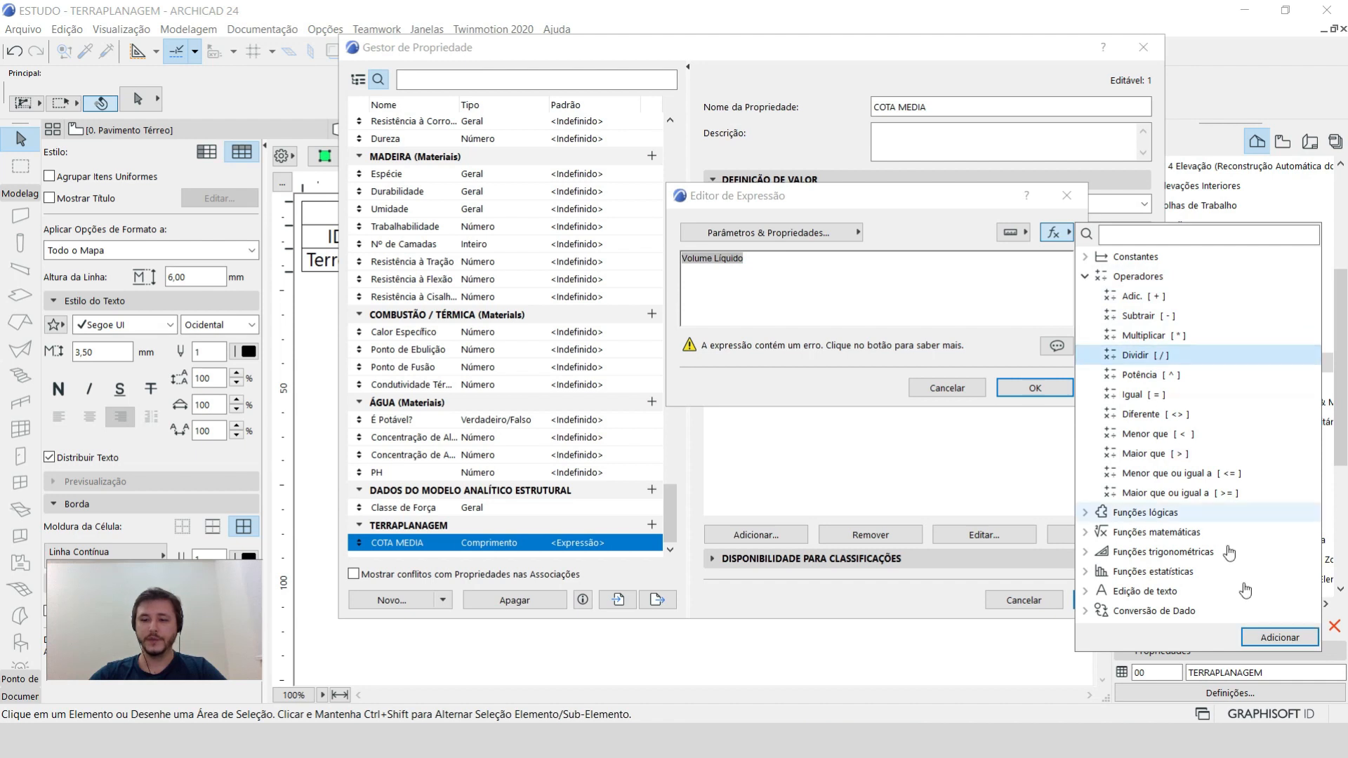
left_click(1279, 637)
left_click(837, 273)
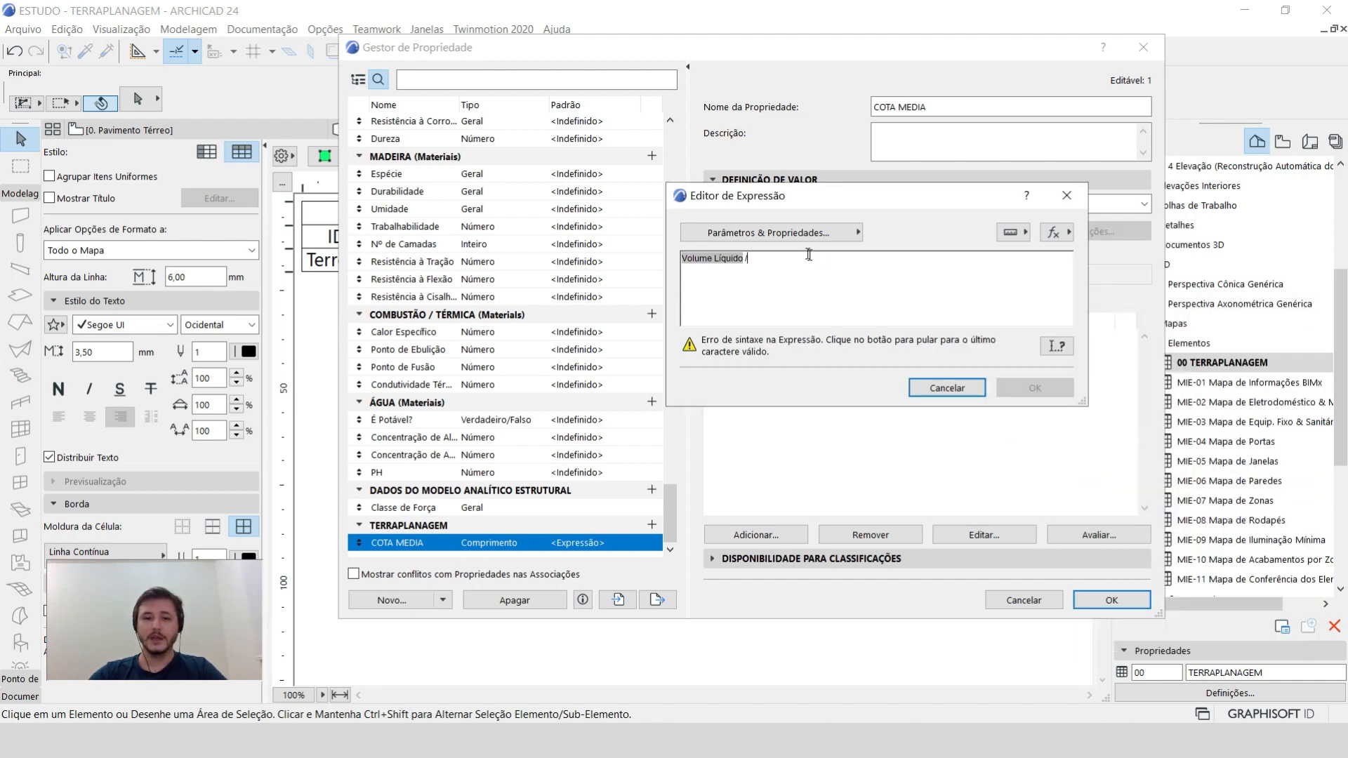
Insert the general parameter Área as the divisor, leaving a single entry of it, and confirm the expression Volume Líquido / Área.
left_click(741, 237)
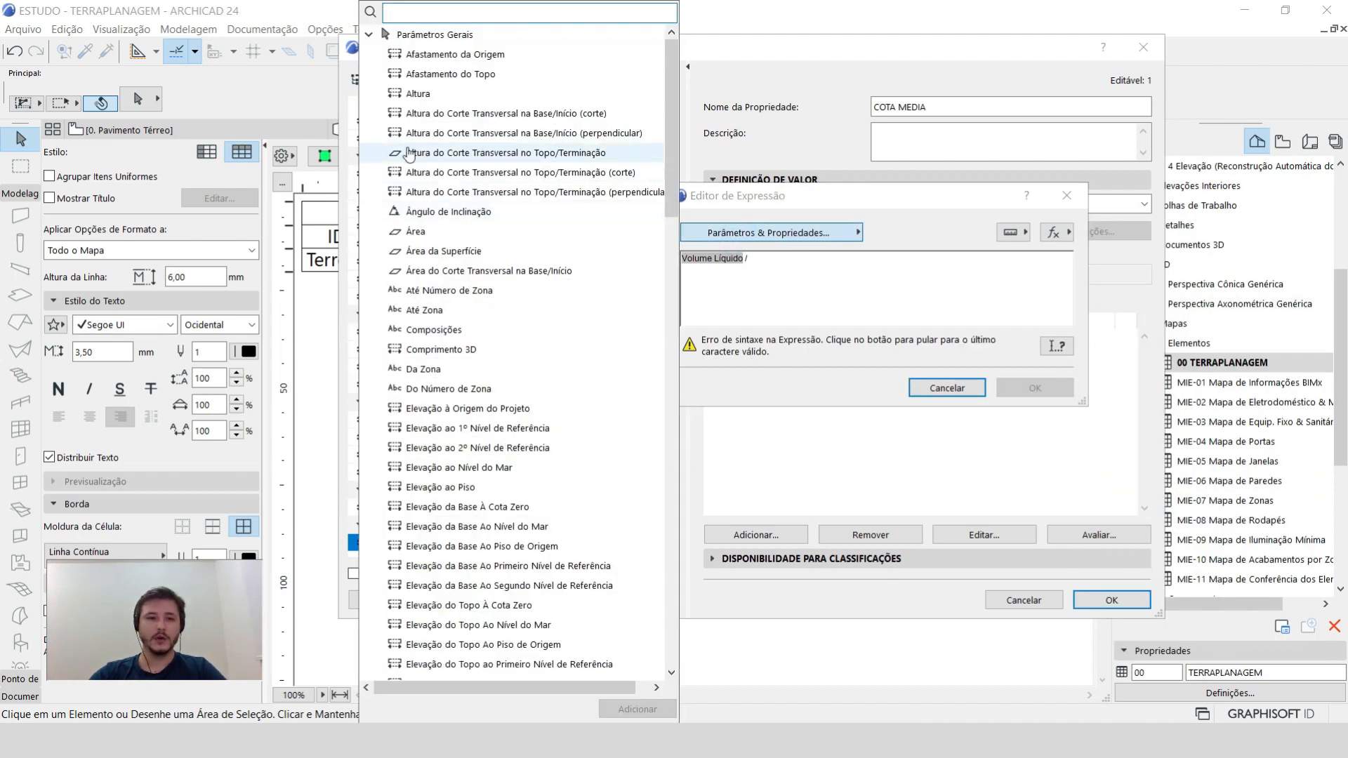
double_click(416, 231)
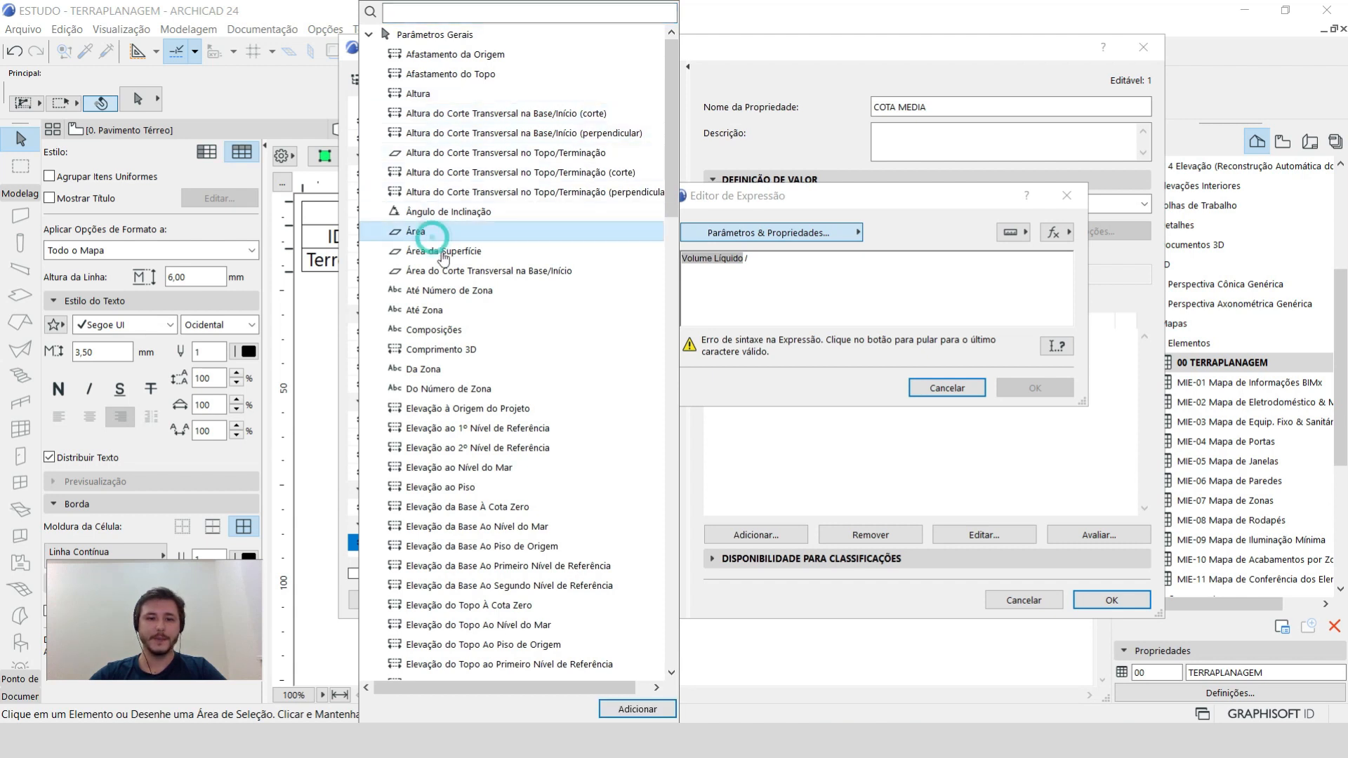
left_click(637, 709)
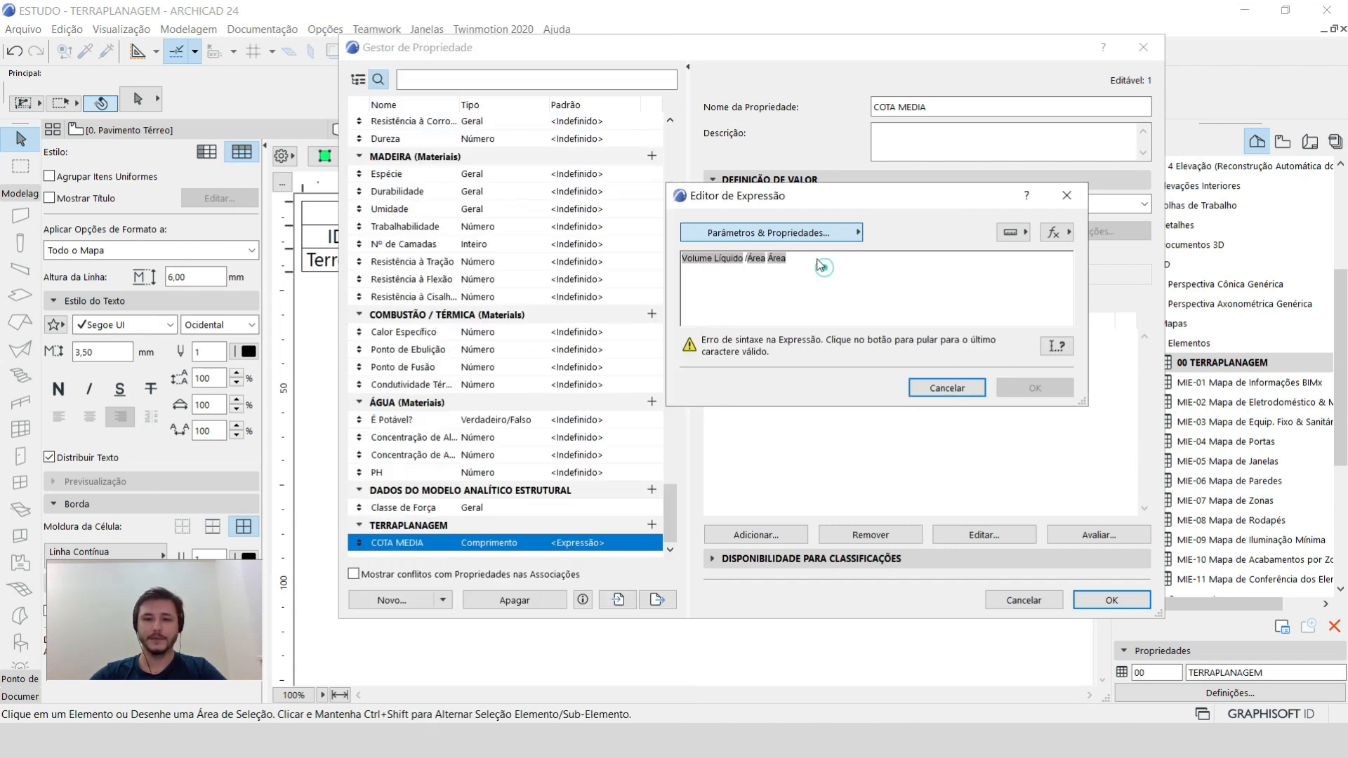
key("BackSpace")
key("BackSpace")
key("BackSpace")
key("BackSpace")
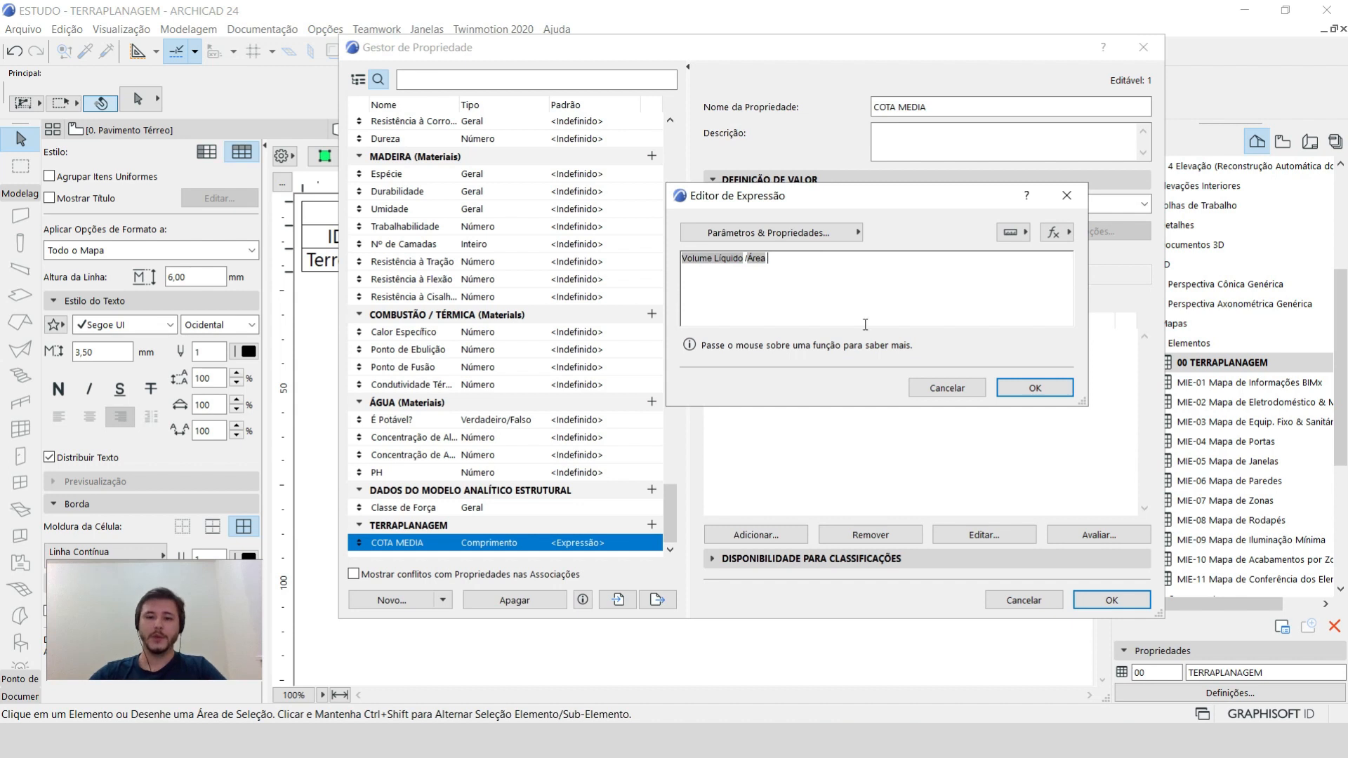
left_click(1033, 387)
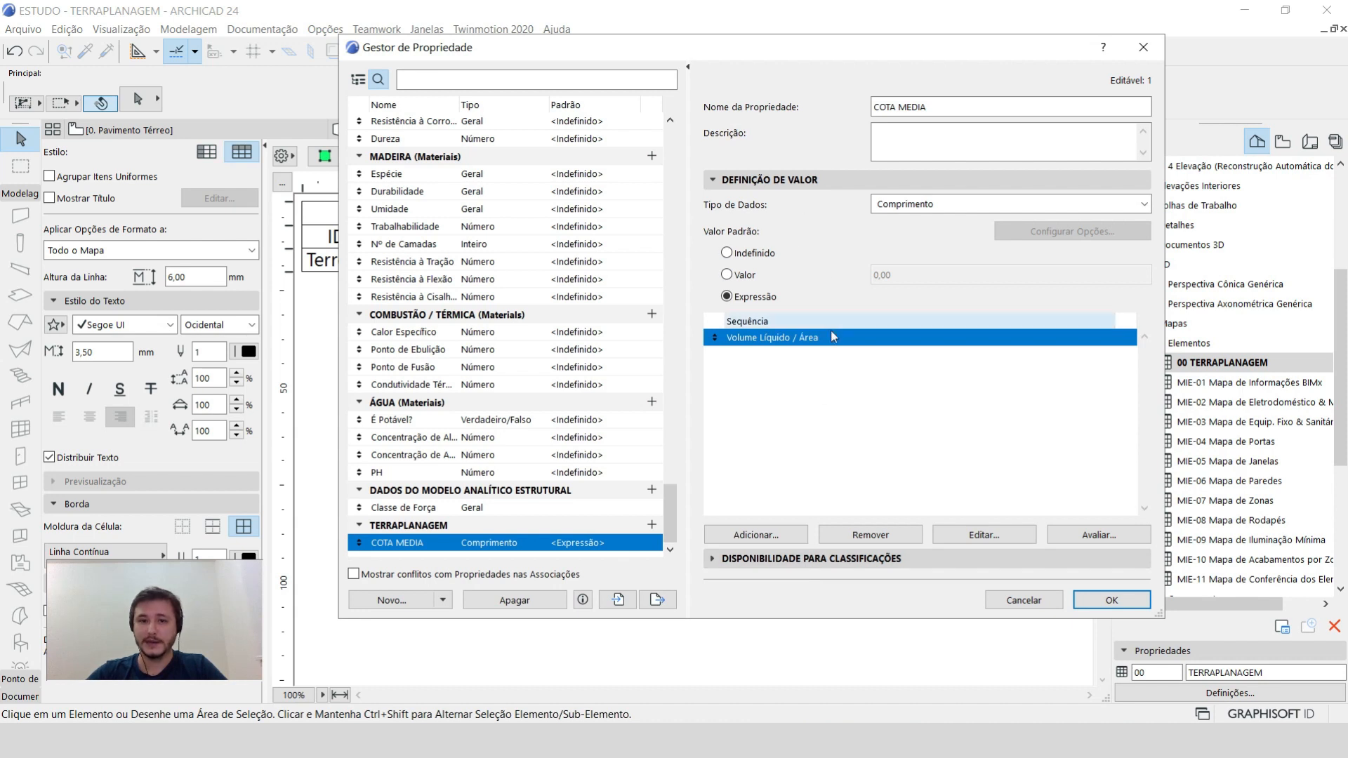
Make COTA MEDIA available only for the custom classification Geometria de Terreno under Massa, and confirm the property settings.
left_click(870, 559)
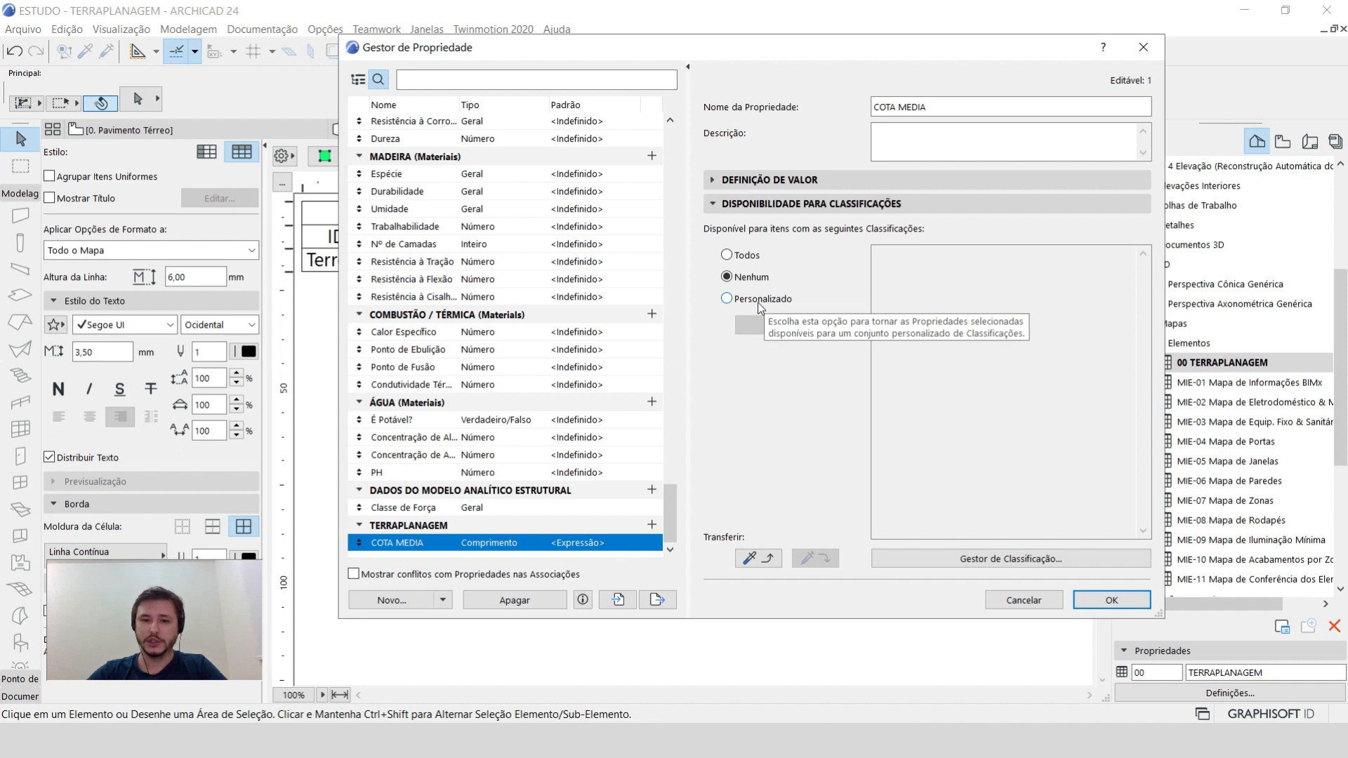
left_click(734, 306)
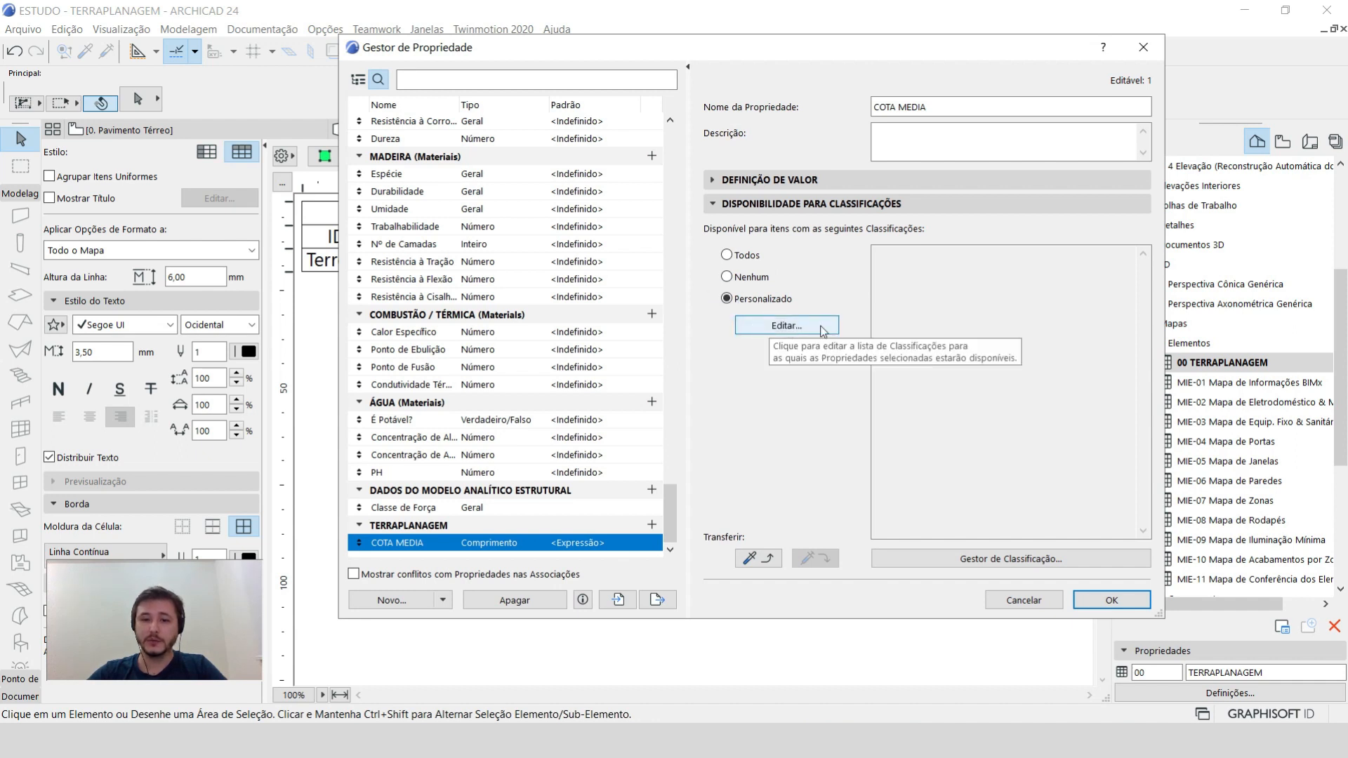
left_click(817, 331)
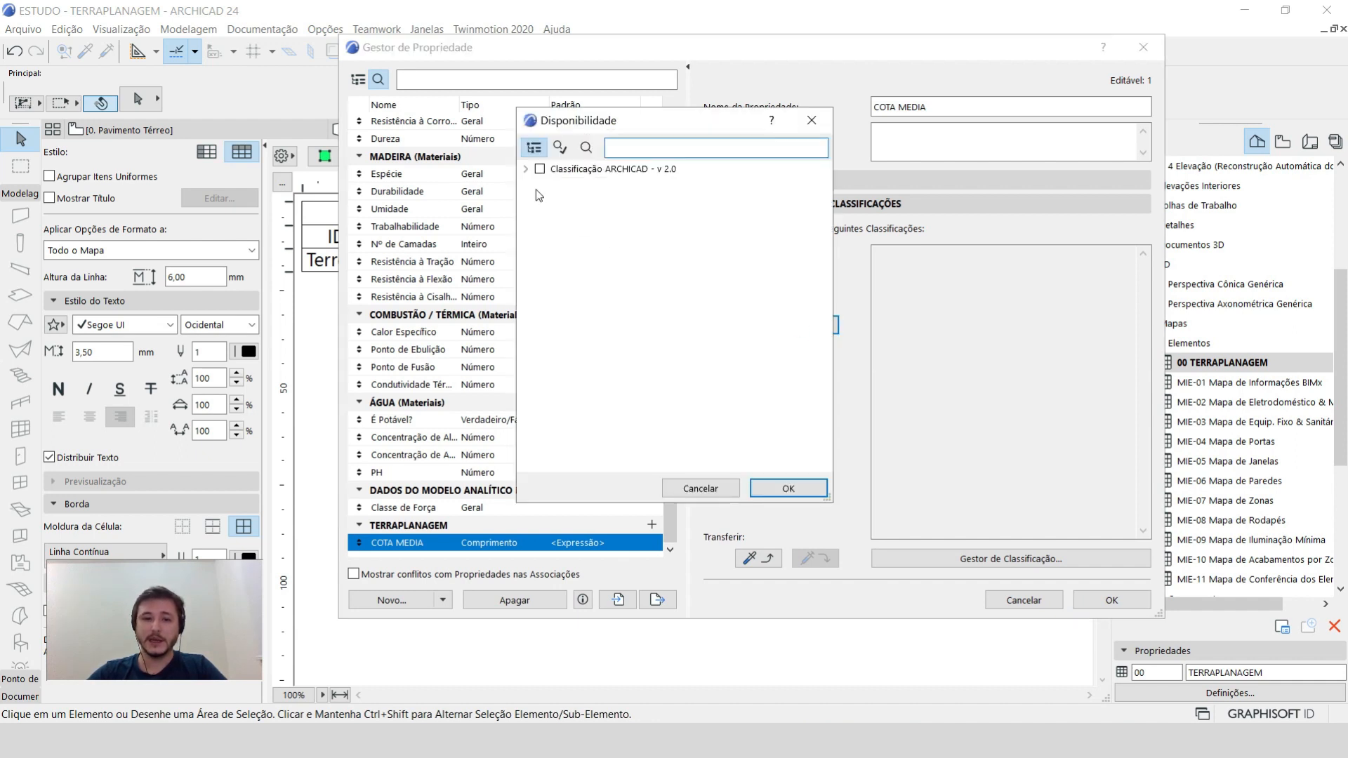
left_click(525, 168)
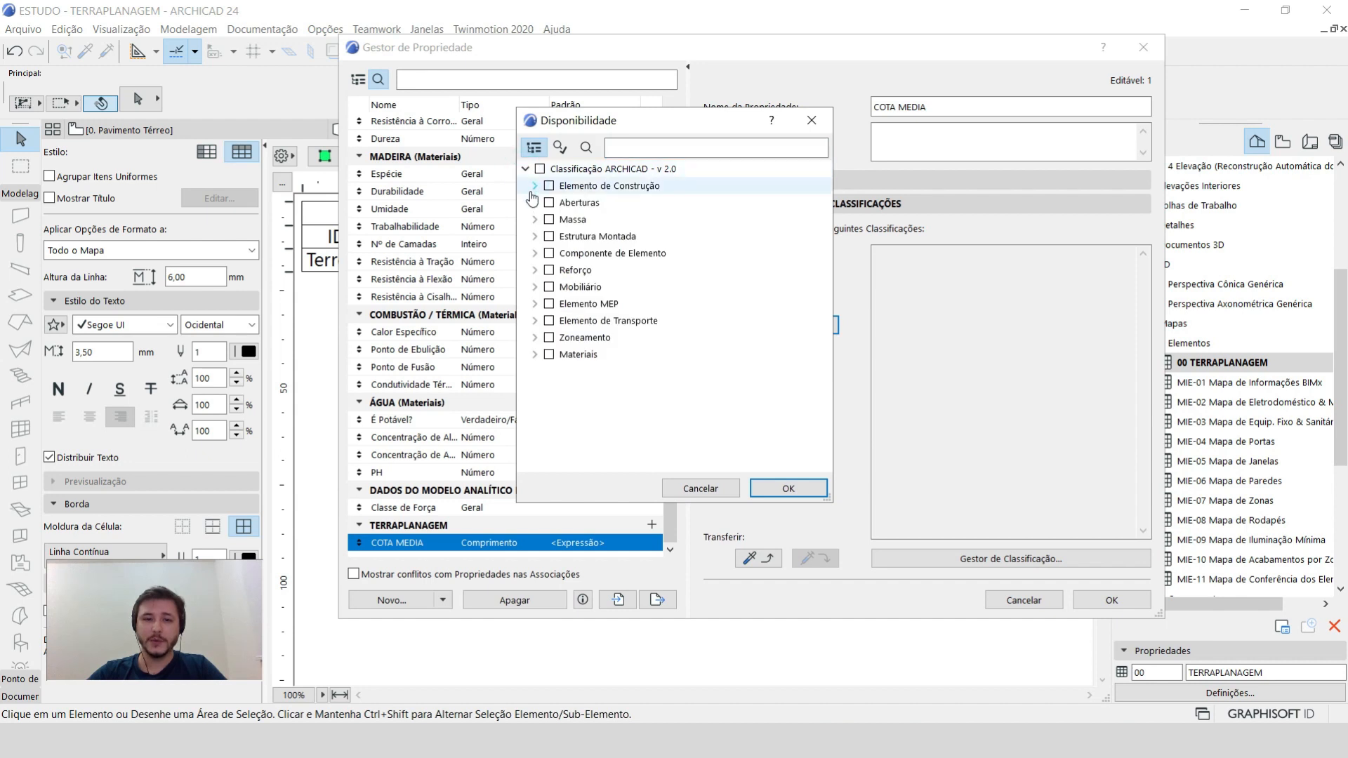
left_click(534, 219)
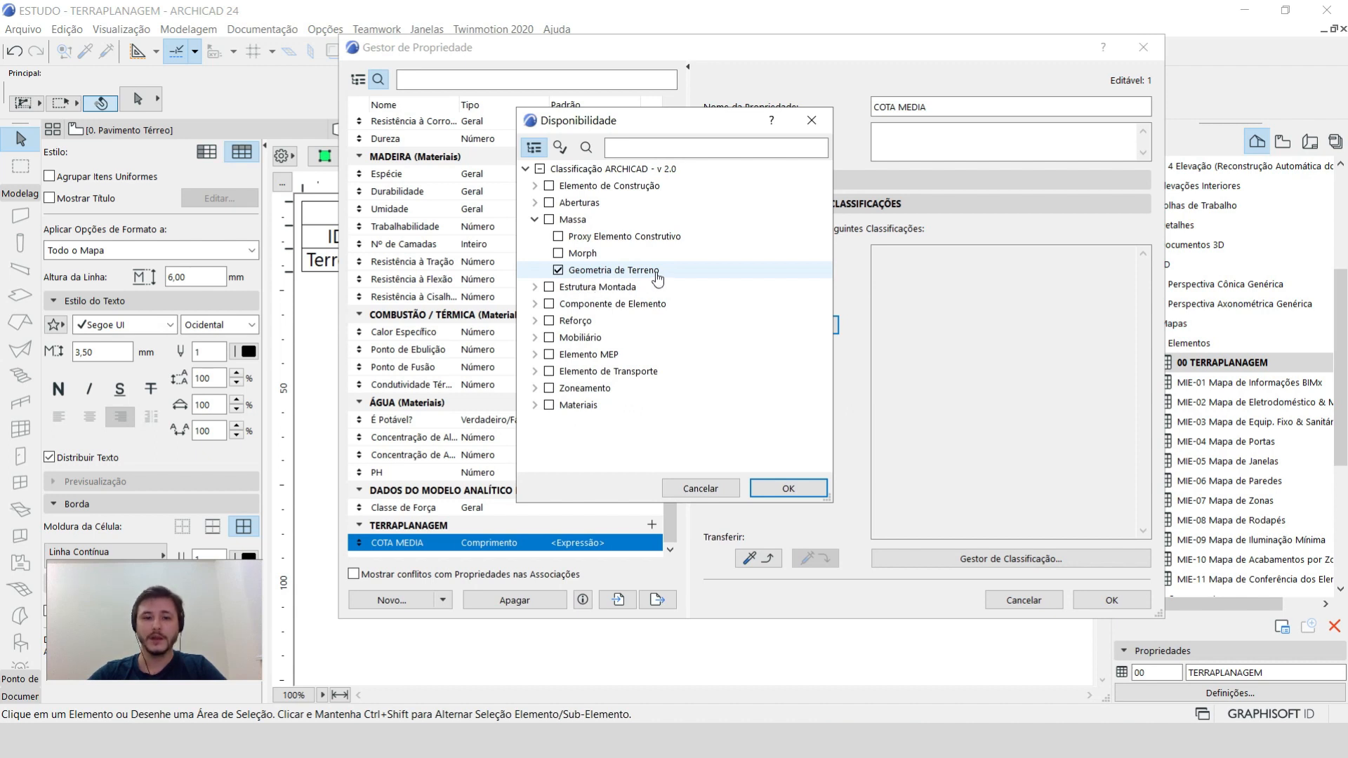
left_click(805, 491)
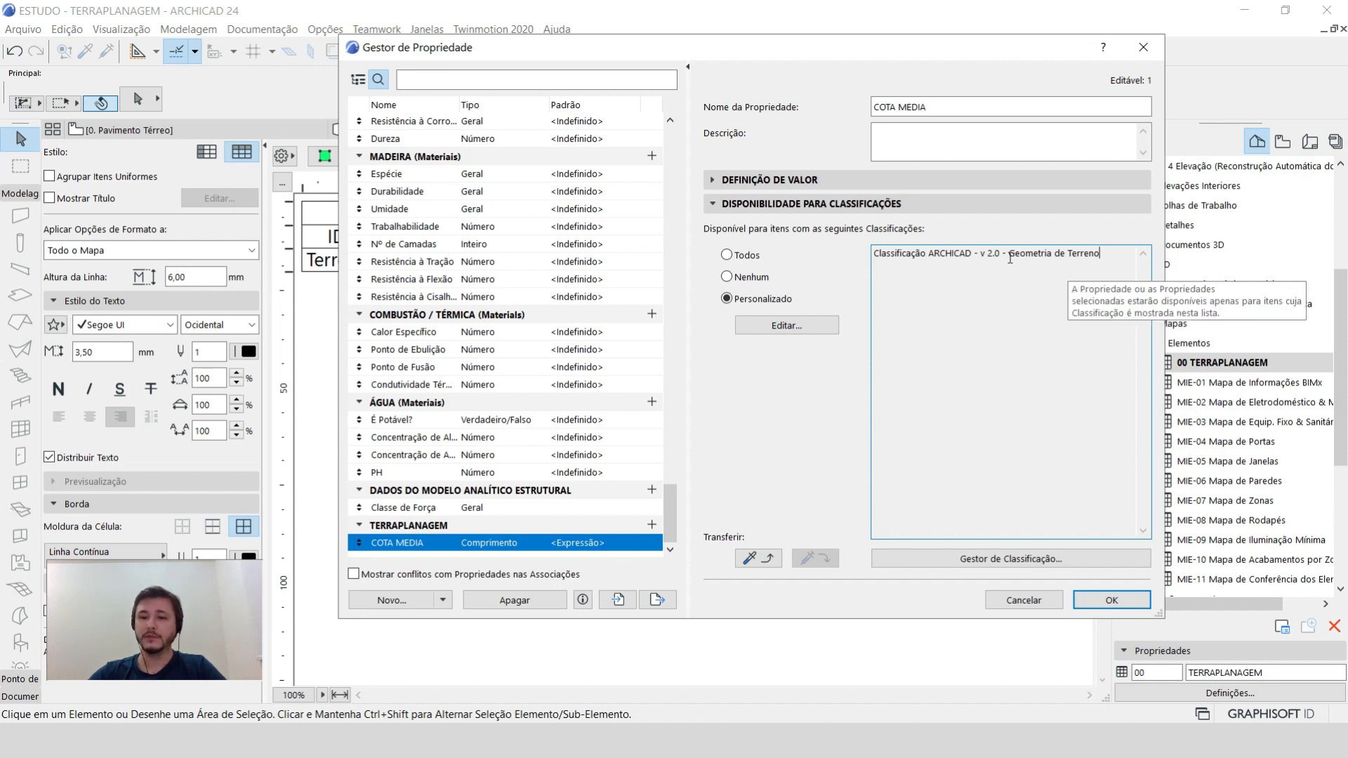
left_click_drag(1009, 258, 1094, 321)
left_click(1116, 600)
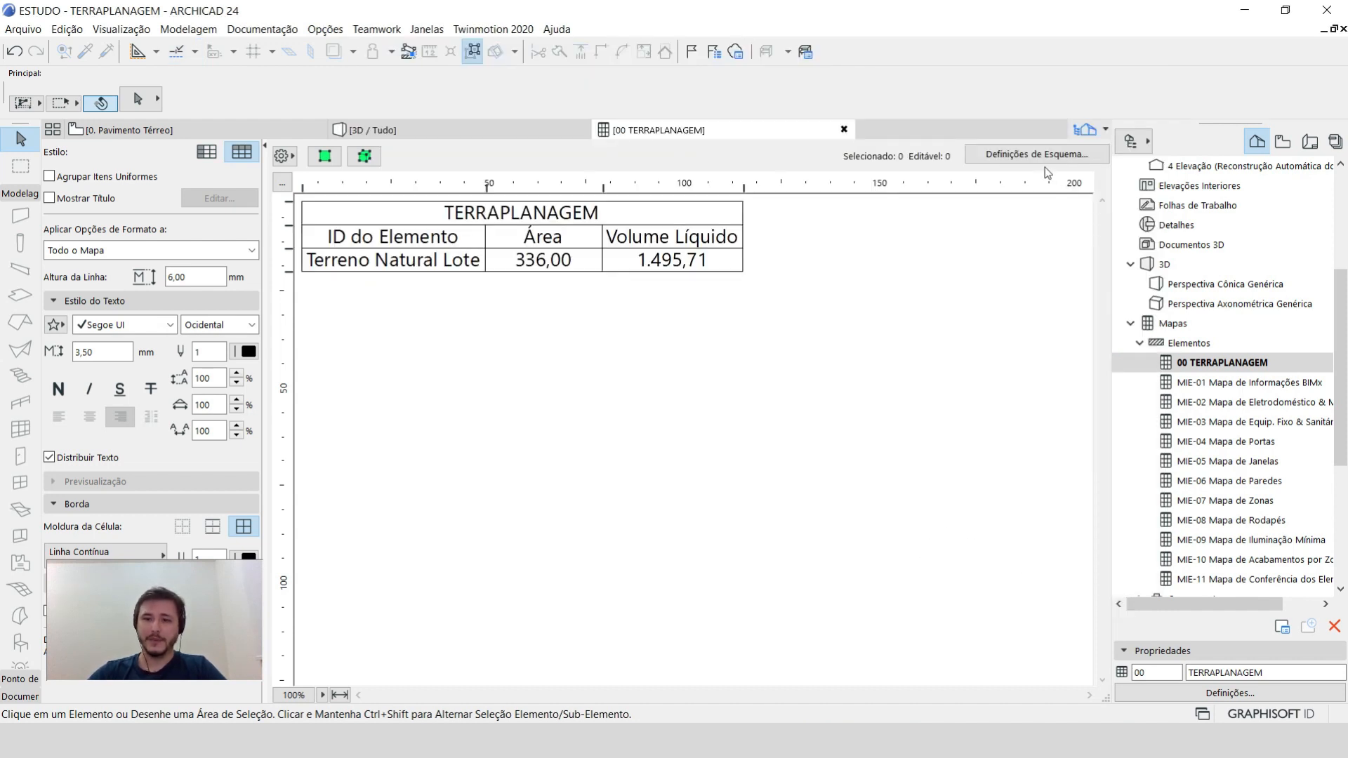
Add the COTA MEDIA property from the TERRAPLANAGEM group as a field of the 00 TERRAPLANAGEM schedule and apply the scheme.
left_click(1015, 160)
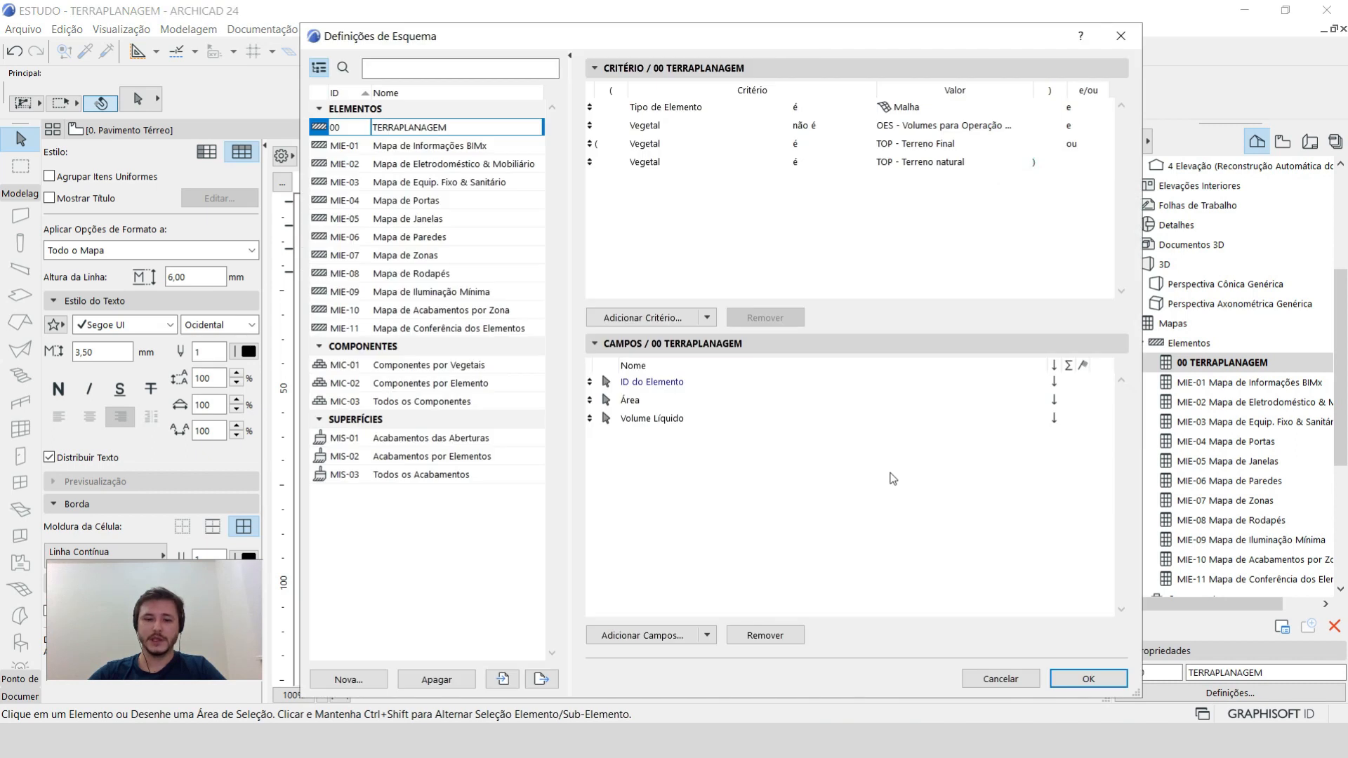
left_click(660, 636)
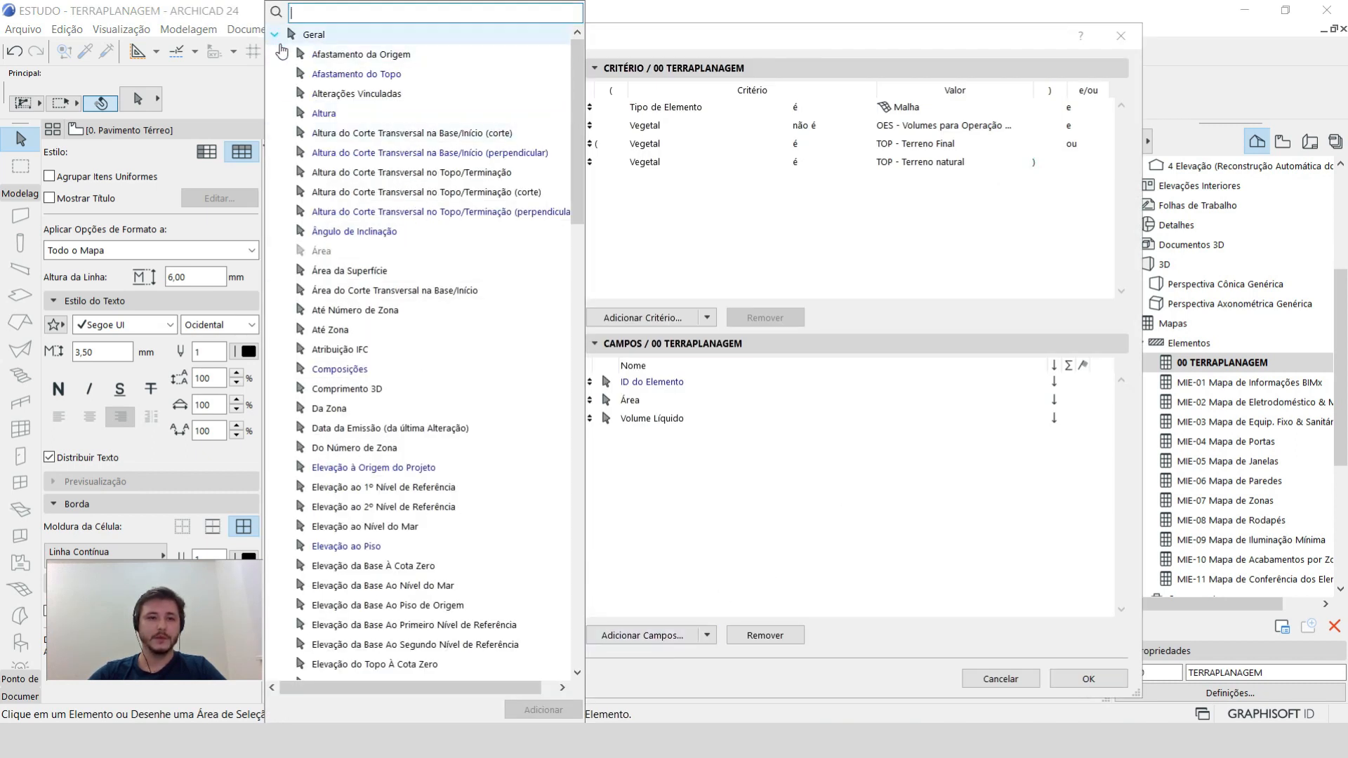
left_click(274, 34)
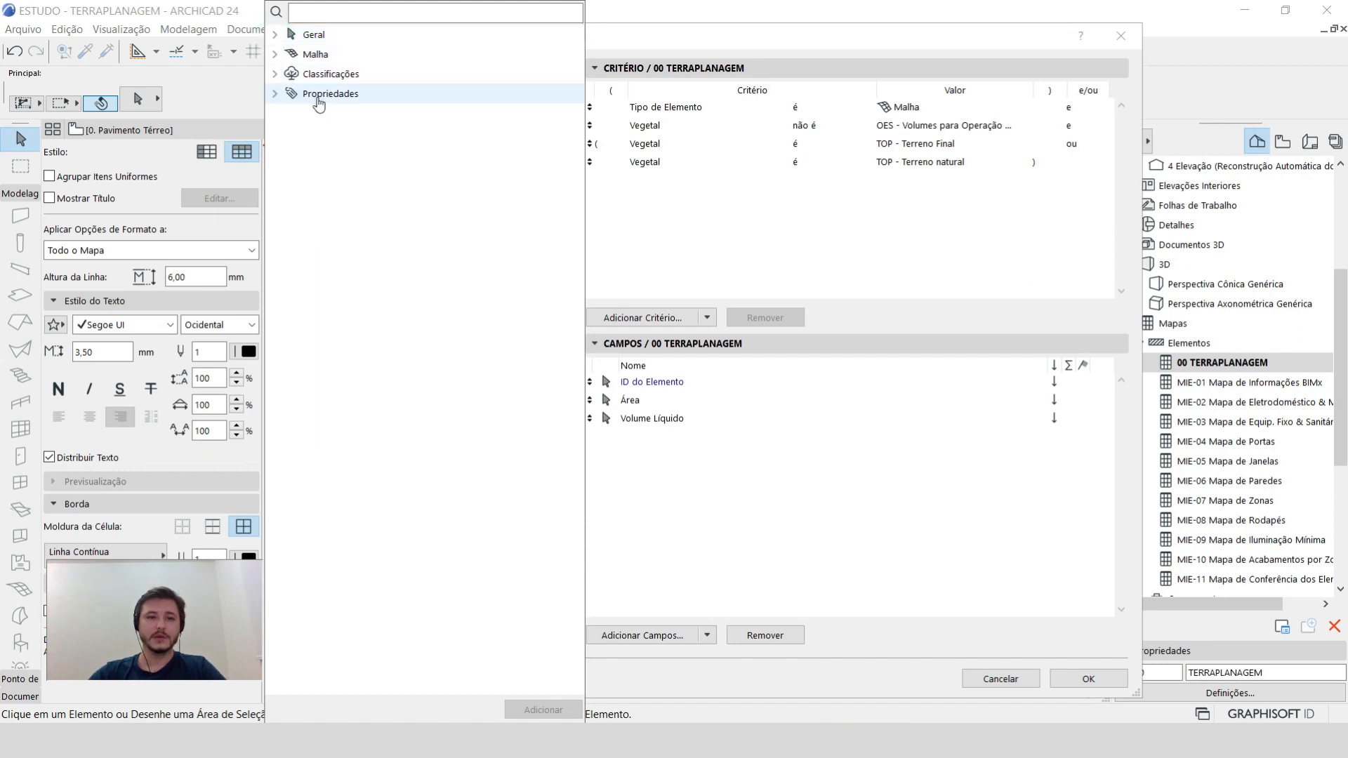
left_click(275, 93)
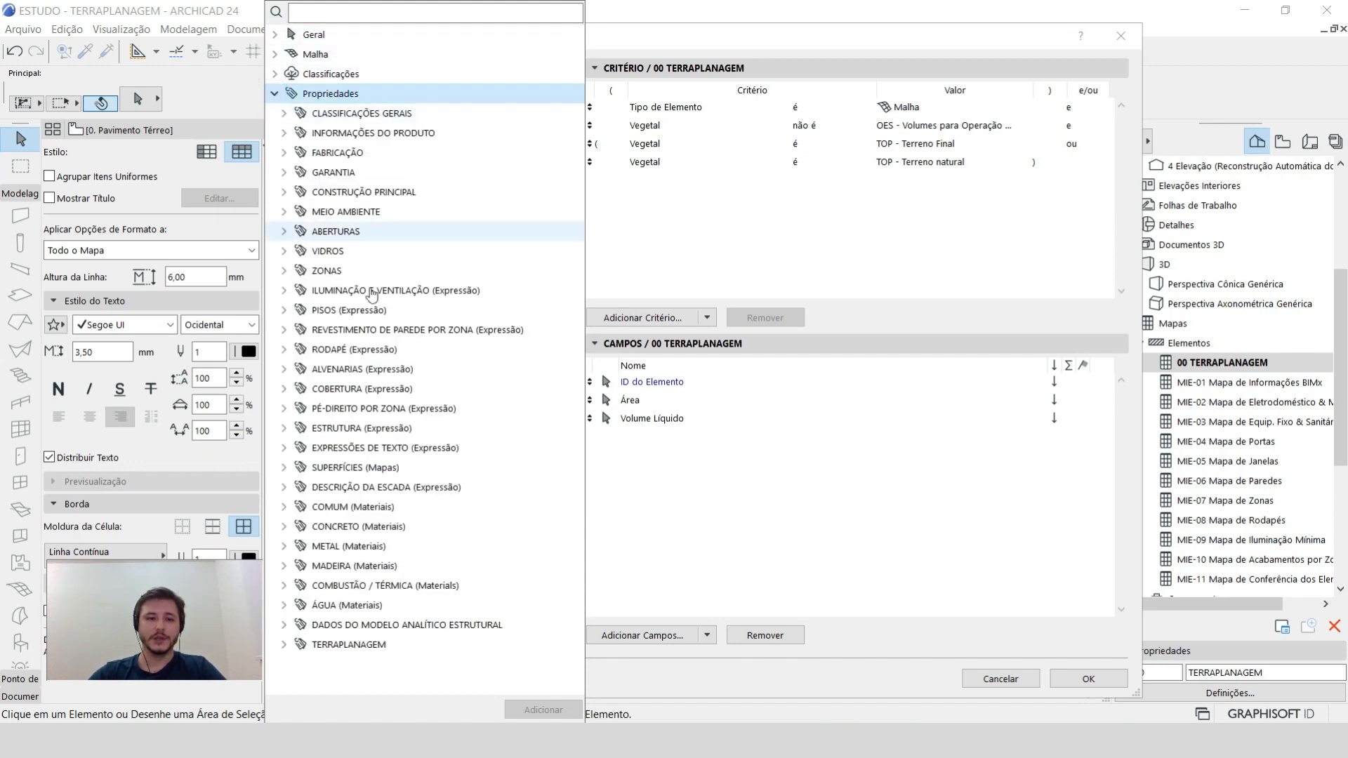
left_click(284, 645)
left_click(337, 670)
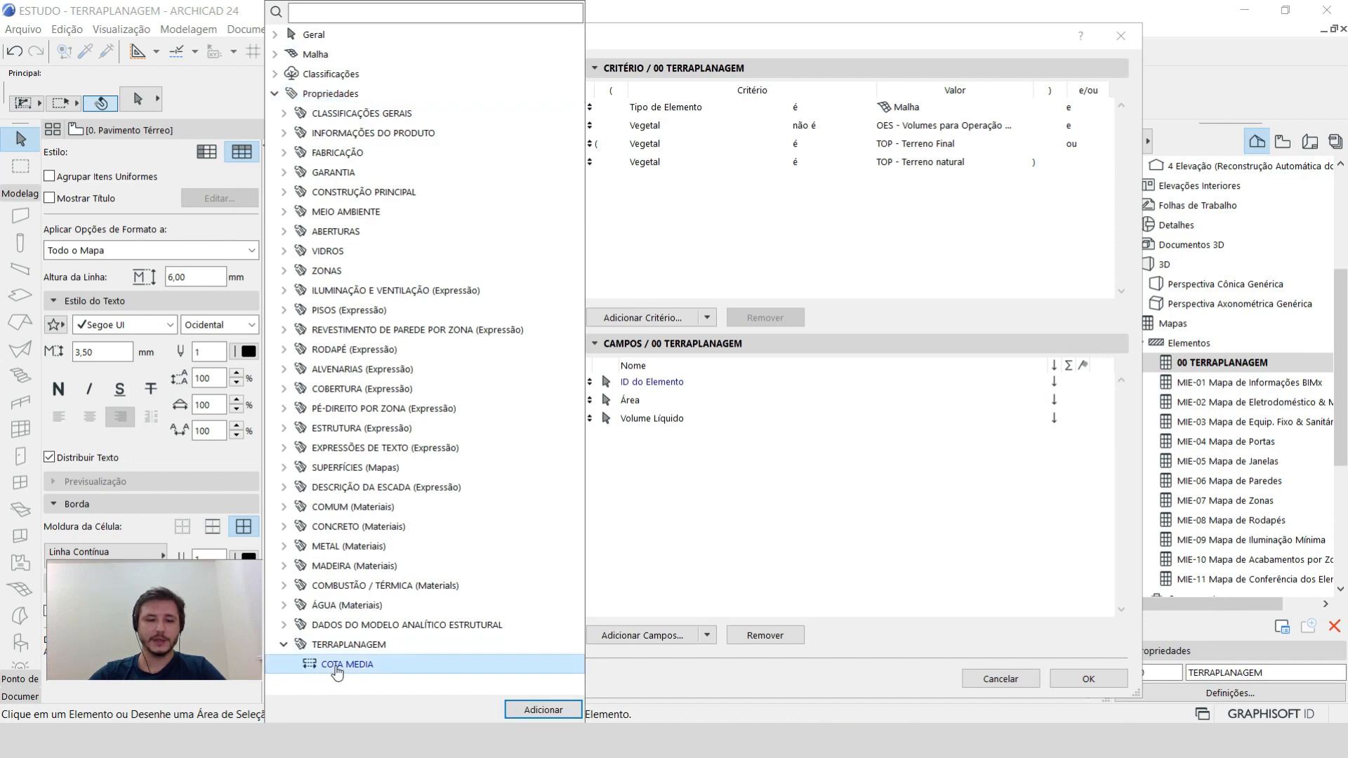
left_click(561, 716)
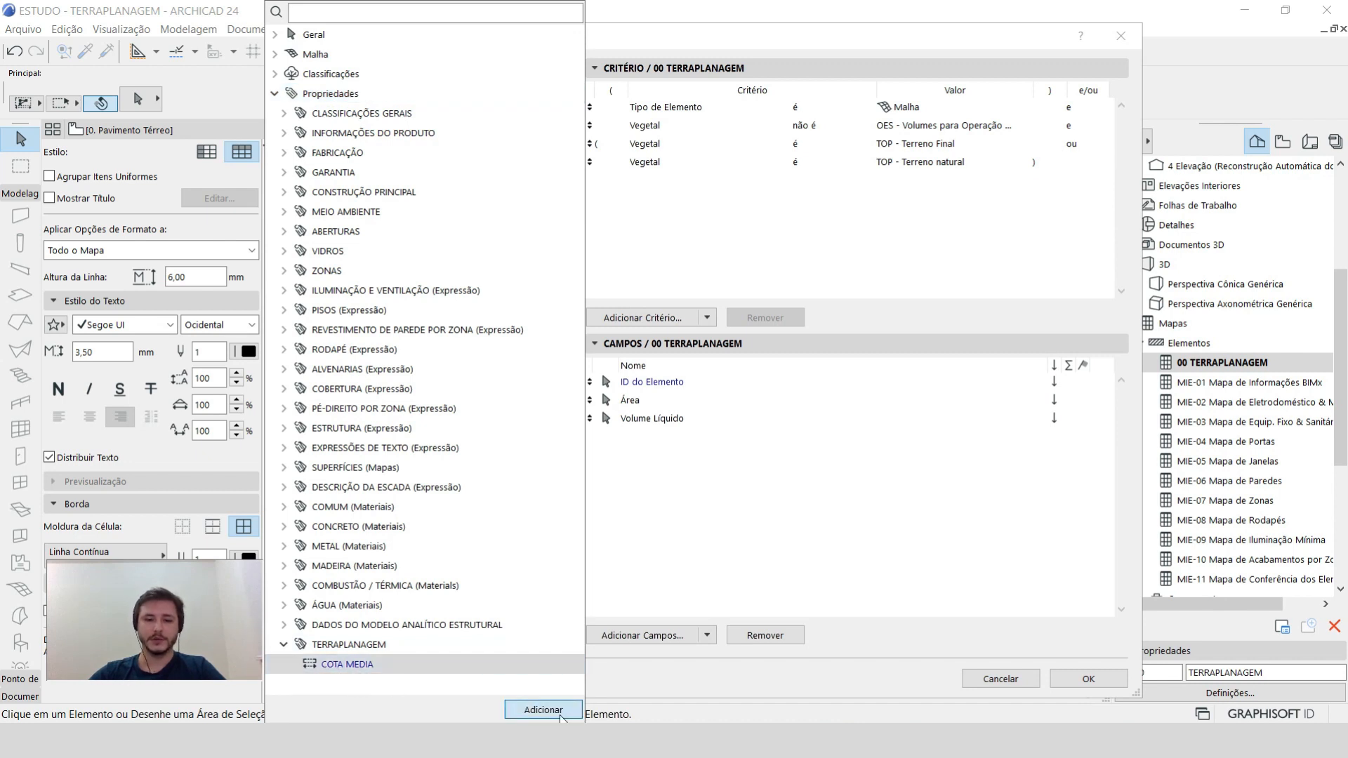
left_click(674, 521)
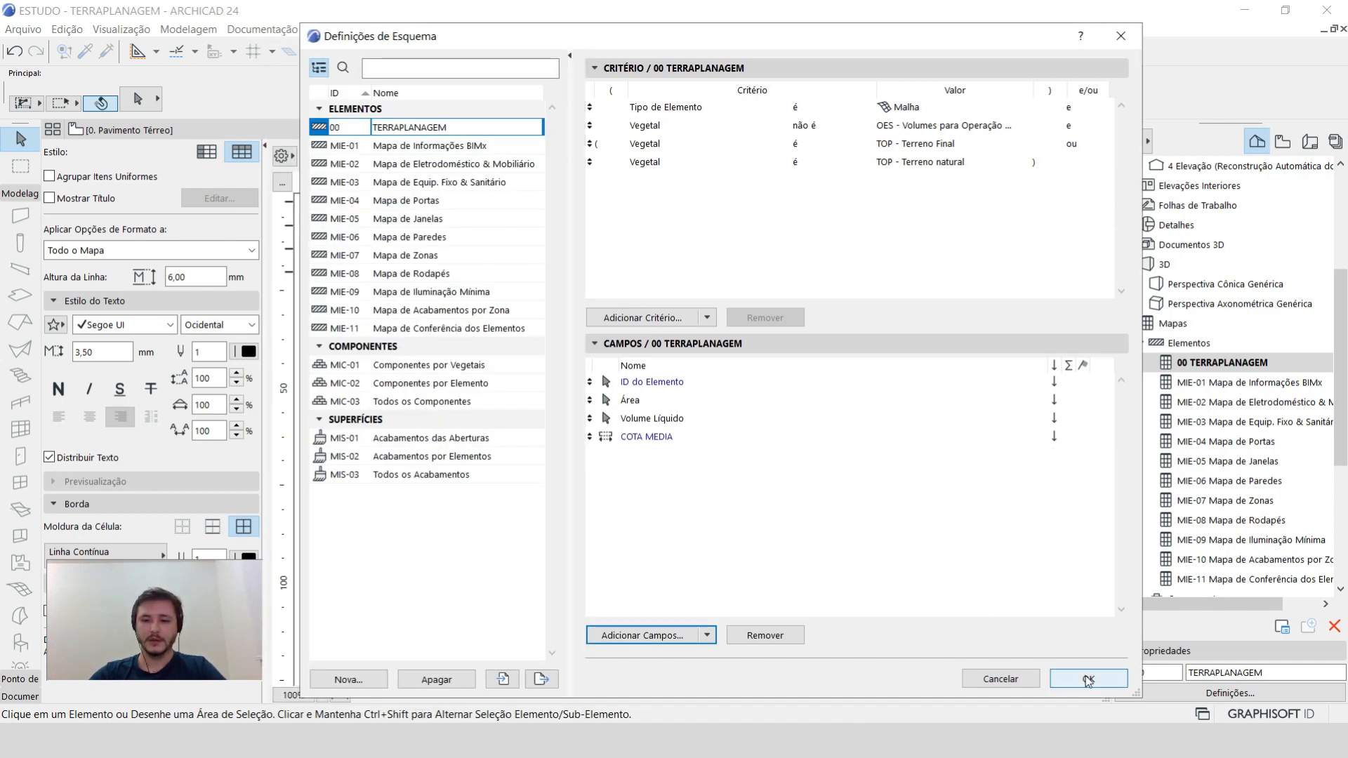
left_click(1088, 679)
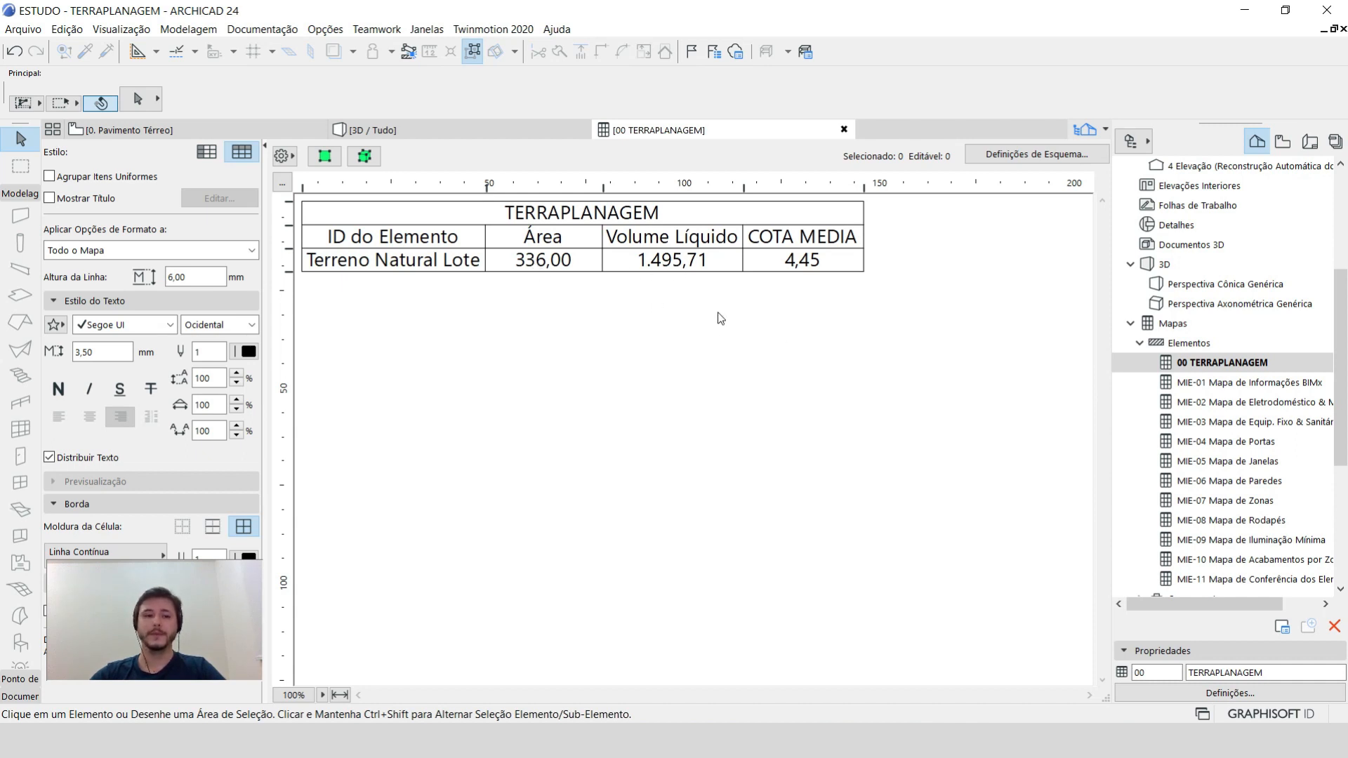
Place a copy of the separate Terreno Natural Lote mesh directly below the original in the Pavimento Térreo plan.
key("ctrl+Tab")
left_click(761, 351)
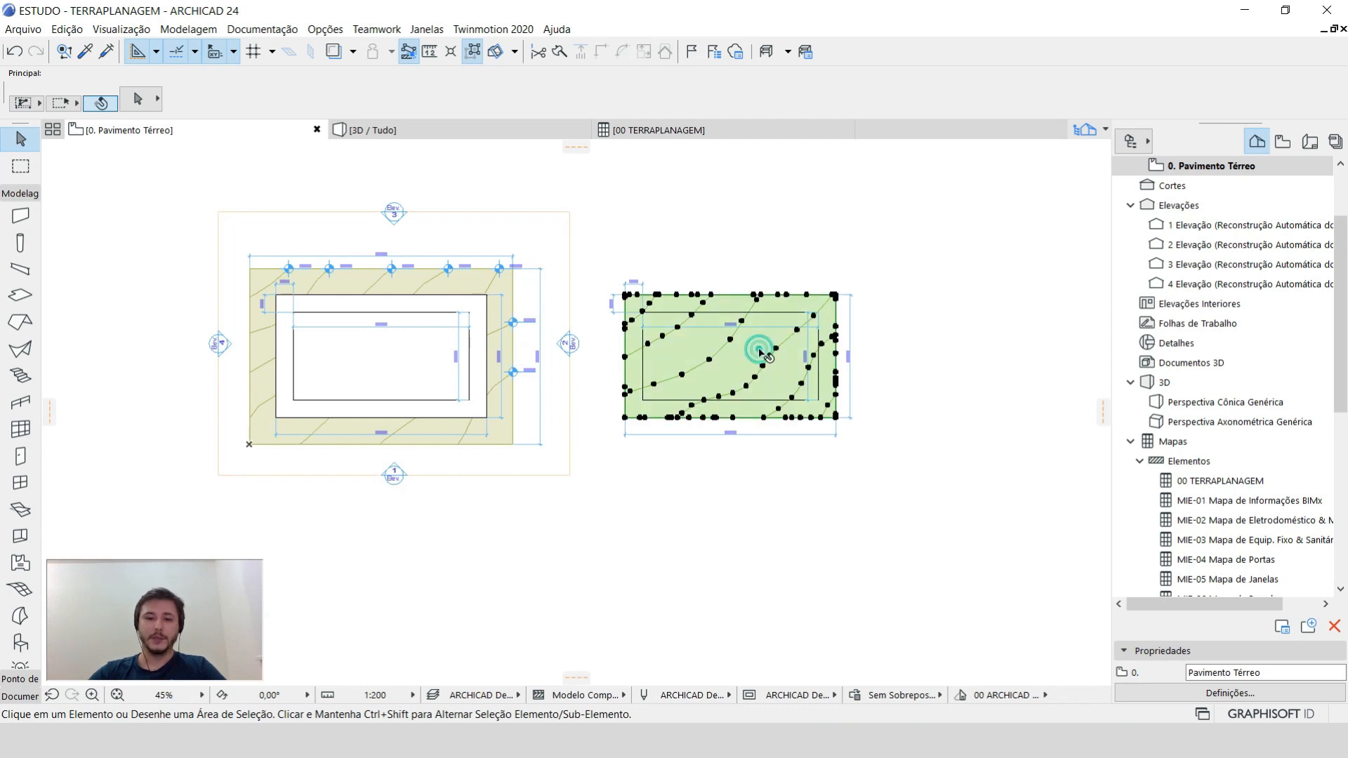
left_click(756, 345)
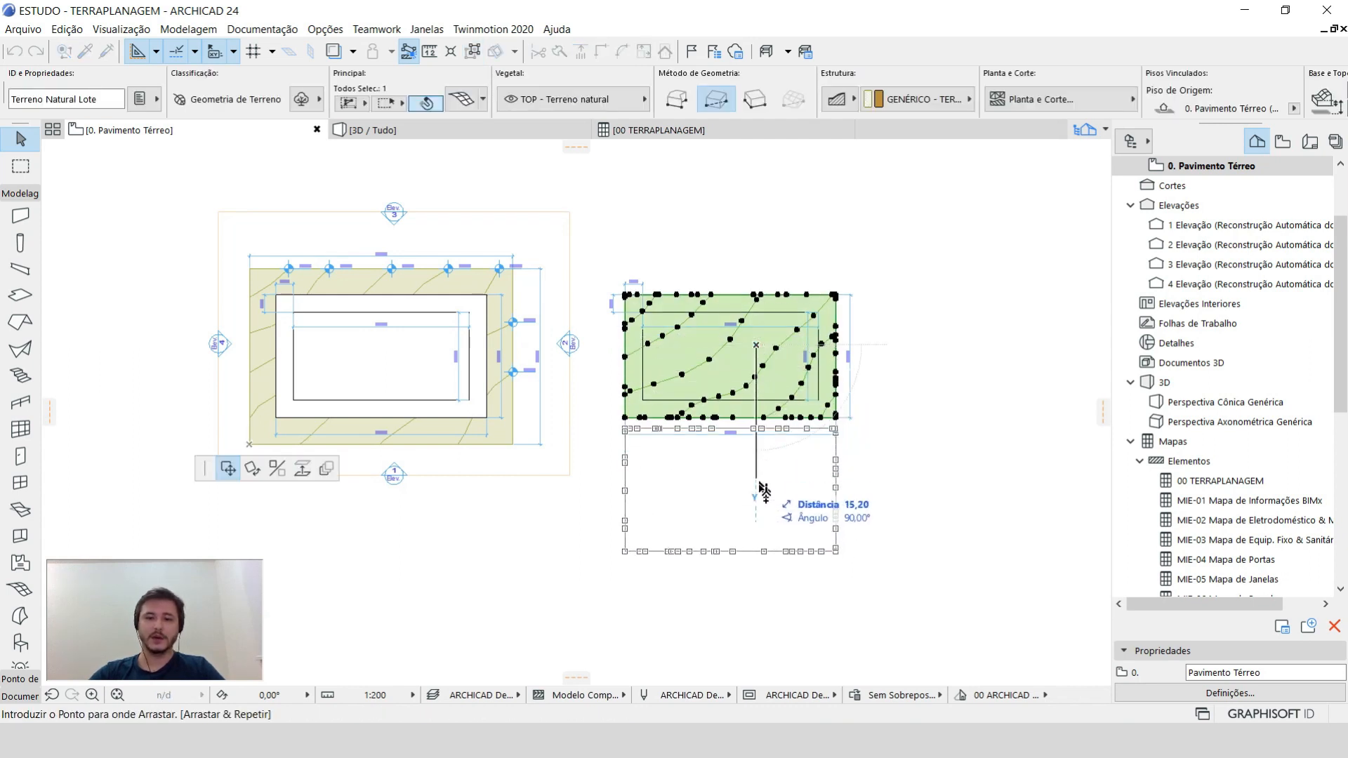
left_click(756, 525)
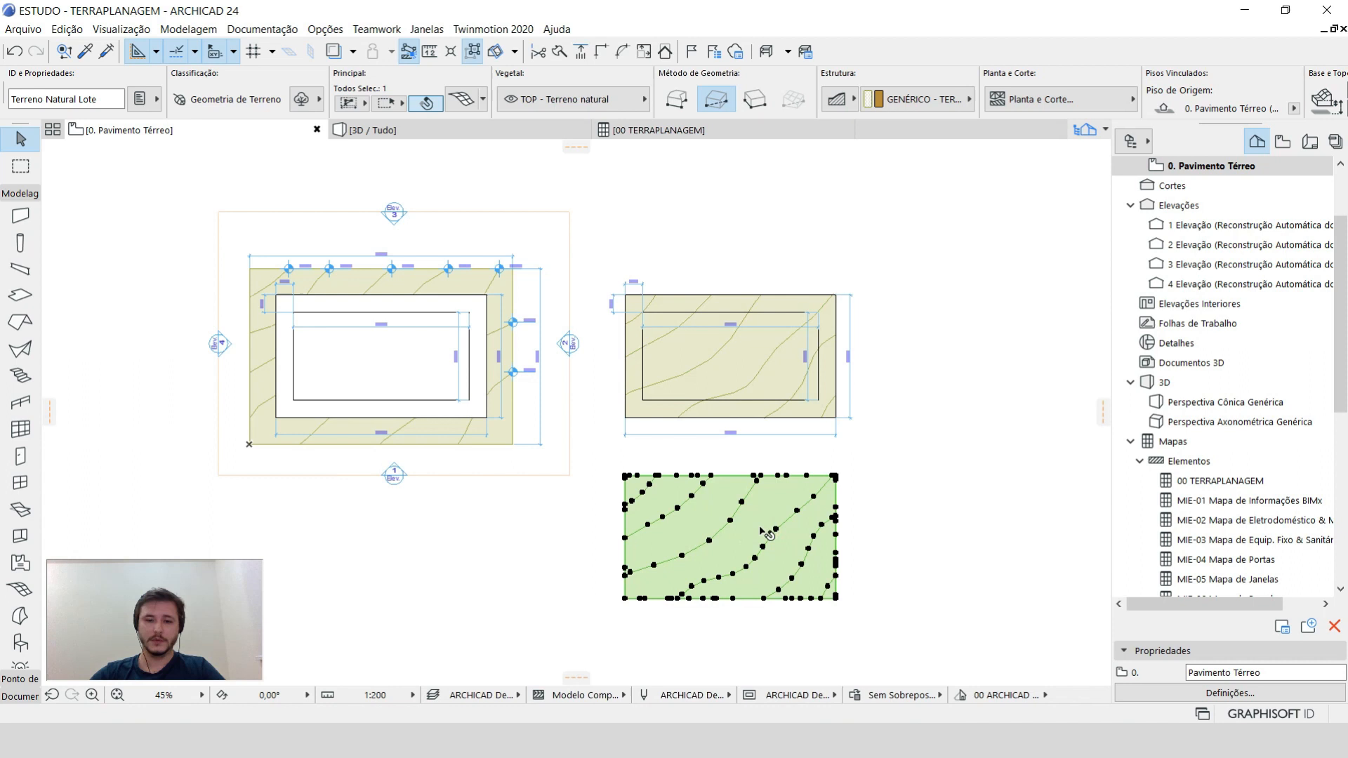
Change the copied mesh's ID to Terreno Final and assign it to the layer TOP - Terreno Final.
middle_click_drag(769, 533, 718, 517)
left_click_drag(46, 99, 98, 99)
type("Fin")
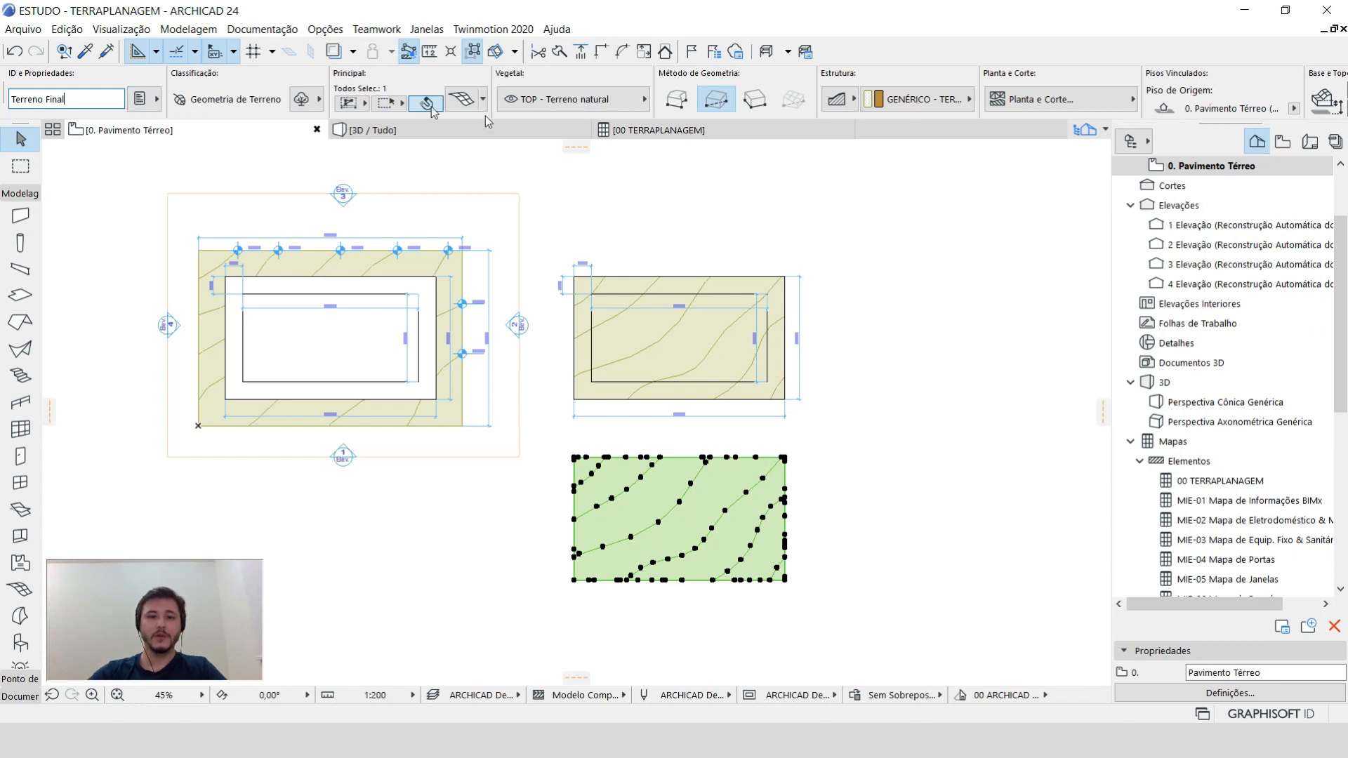
left_click(572, 99)
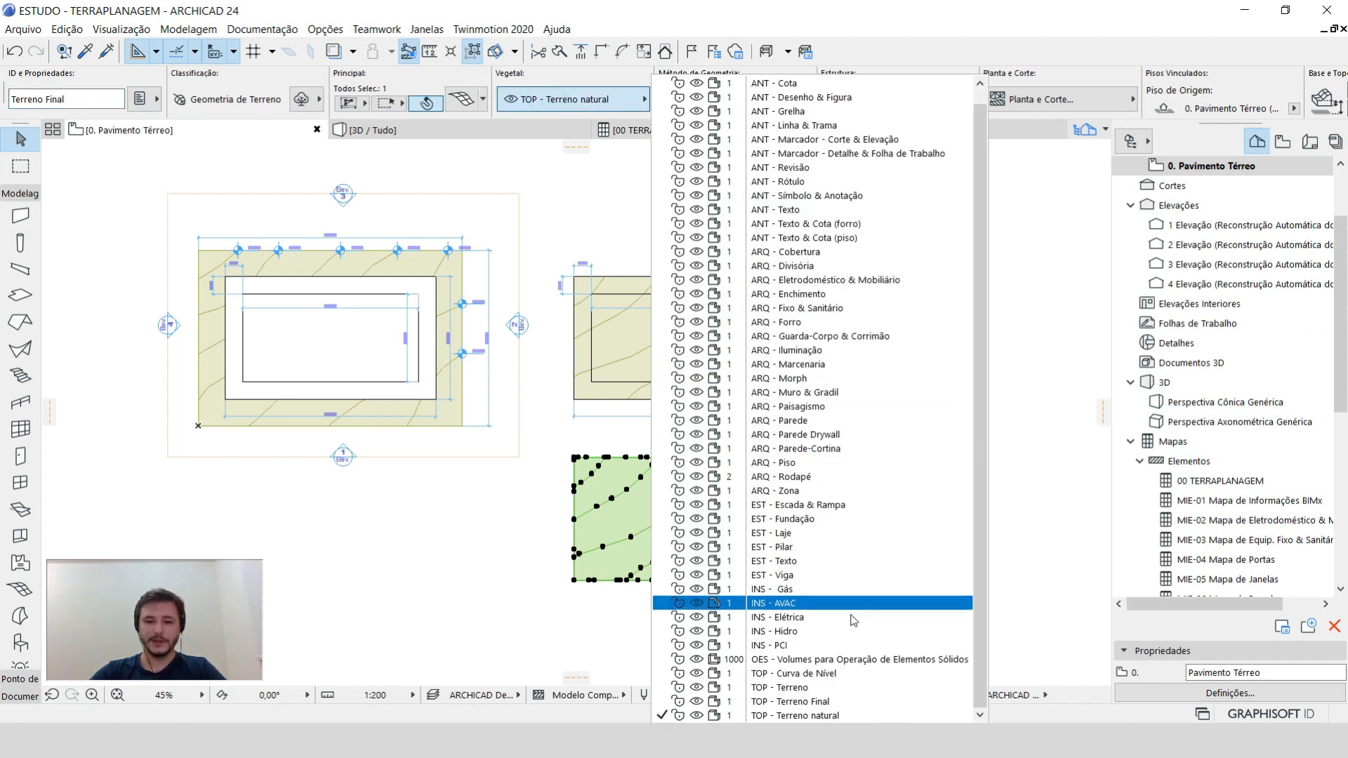
left_click(838, 702)
left_click(835, 539)
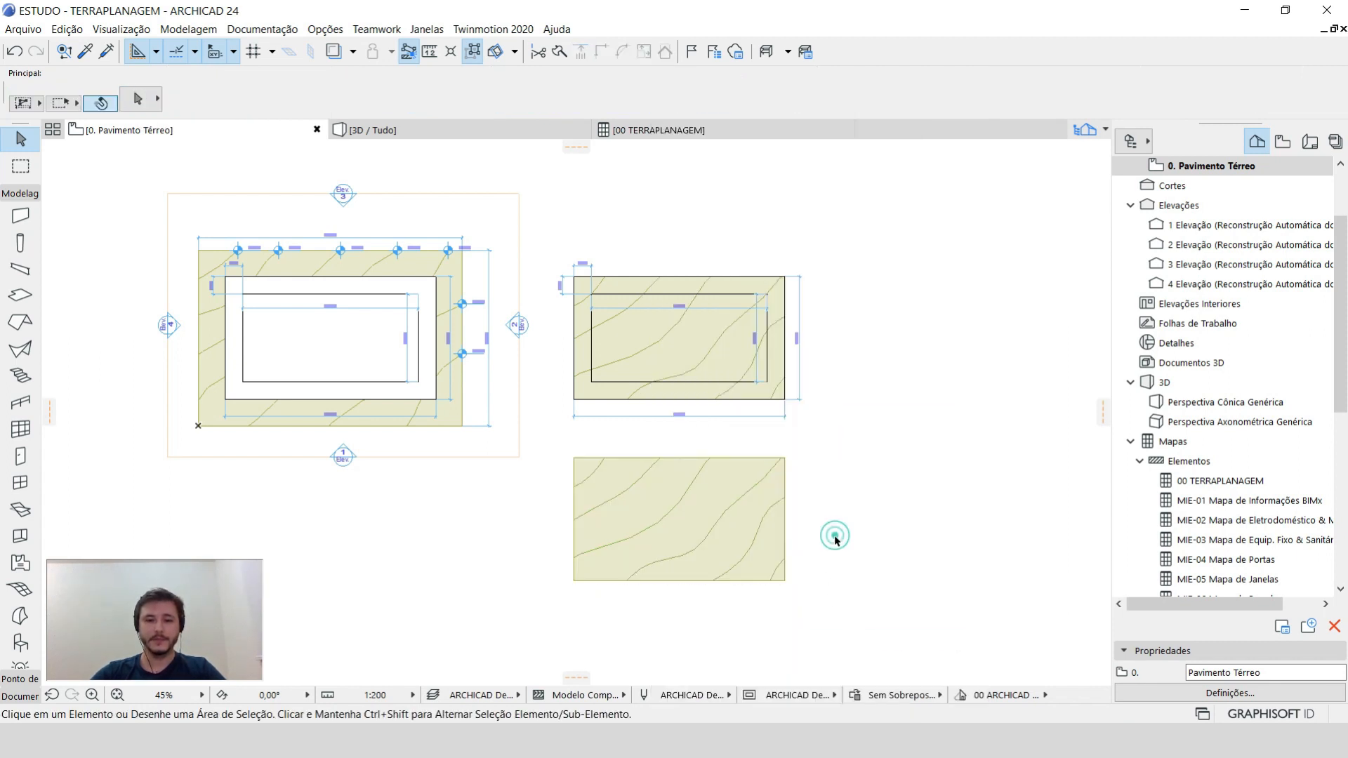
Delete all the interior contour lines from the Terreno Final mesh, leaving only its outer boundary.
scroll(702, 558, "up", 4)
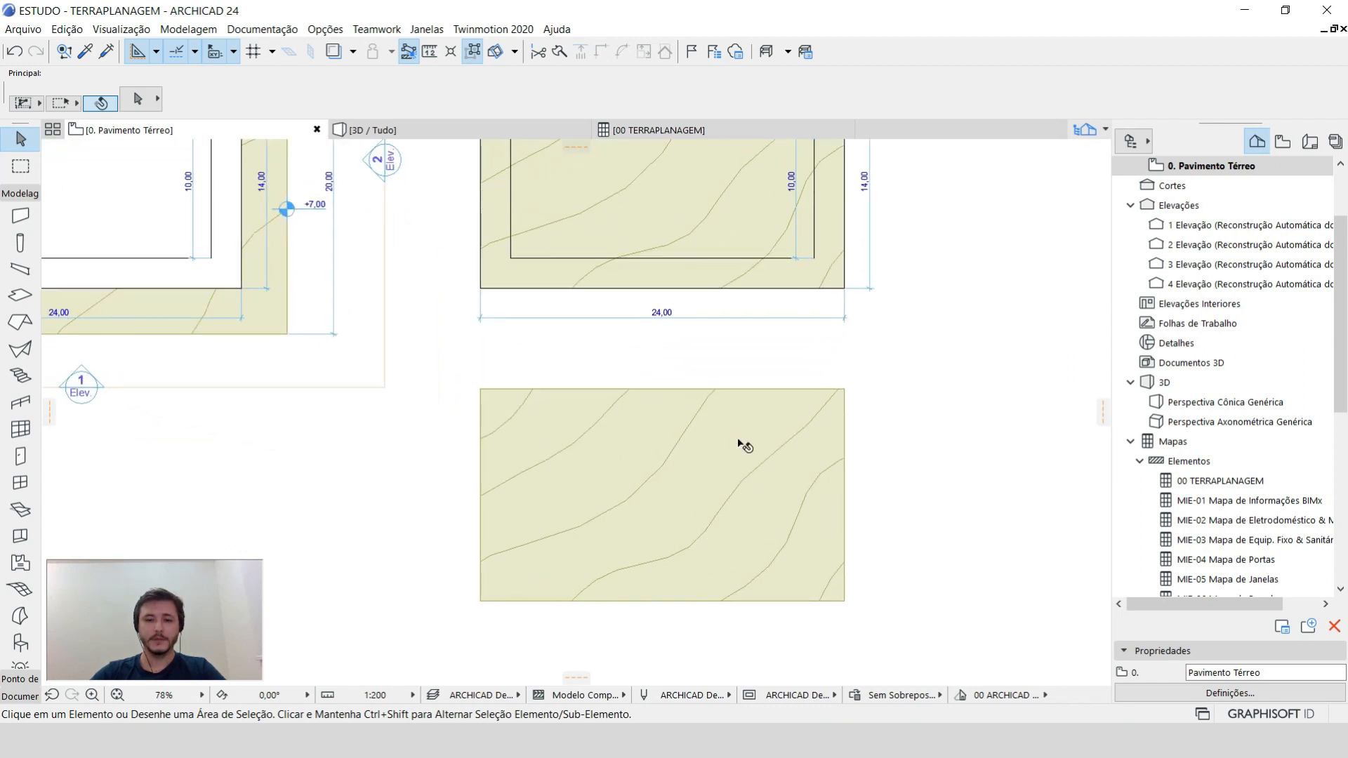
left_click(519, 410)
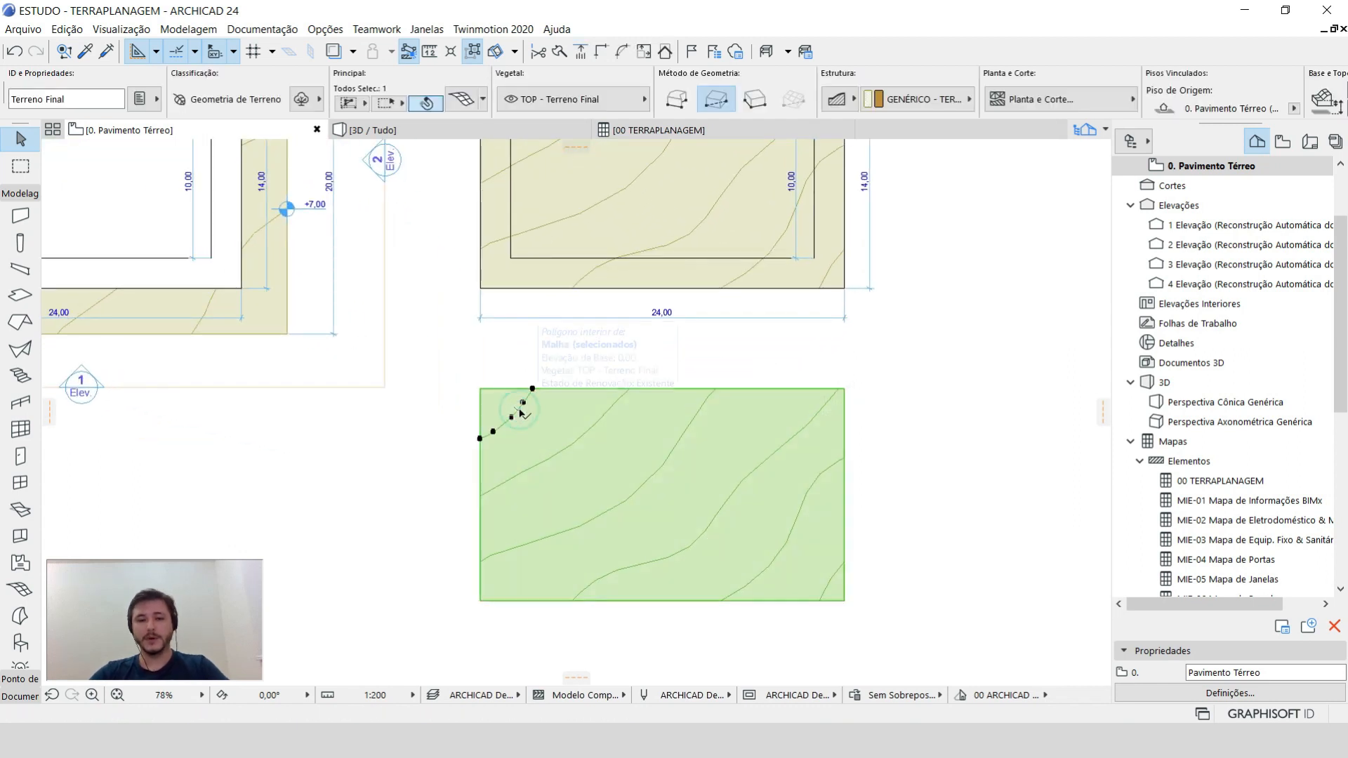
key("Escape")
left_click(583, 439)
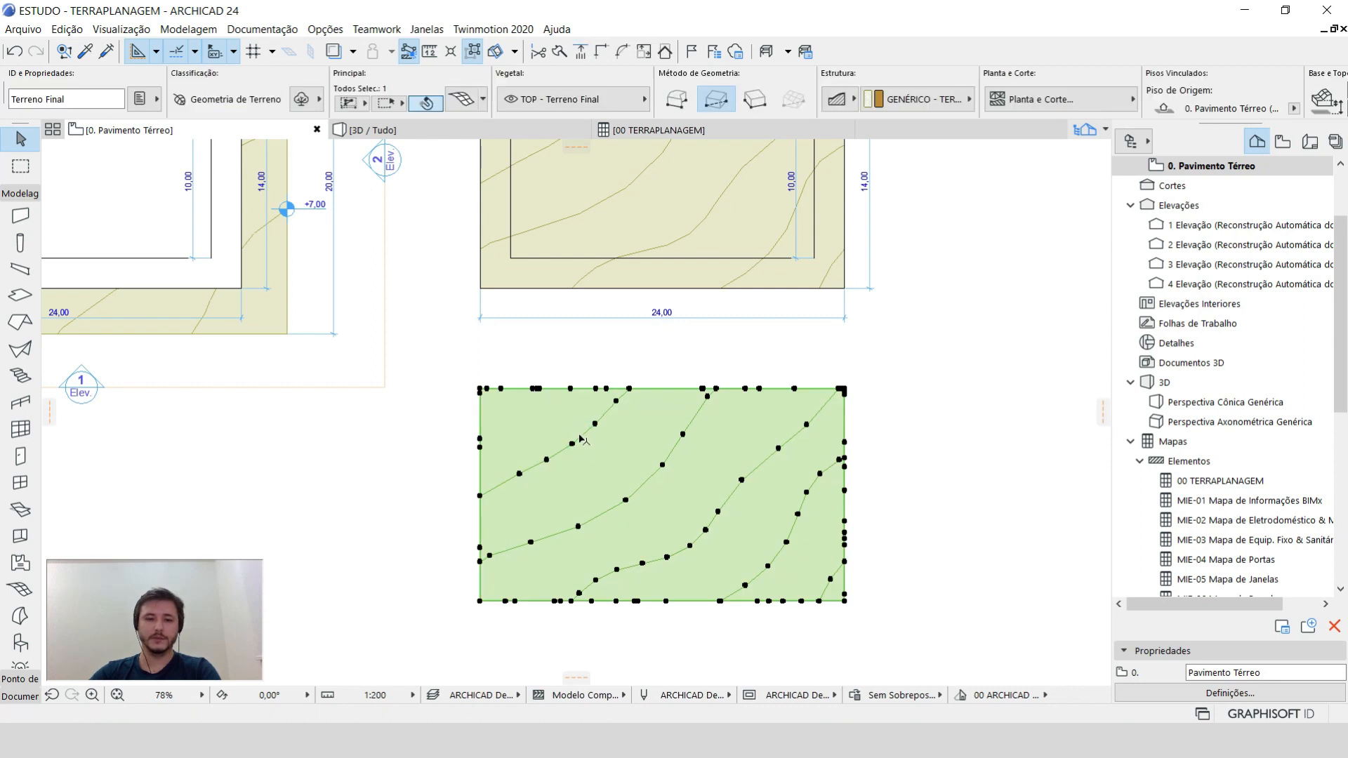
left_click(615, 350)
left_click(609, 412)
left_click(623, 351)
left_click(599, 418)
key("Escape")
left_click(676, 445)
key("Escape")
left_click(752, 468)
key("Escape")
left_click(804, 504)
key("Escape")
left_click(830, 572)
key("Escape")
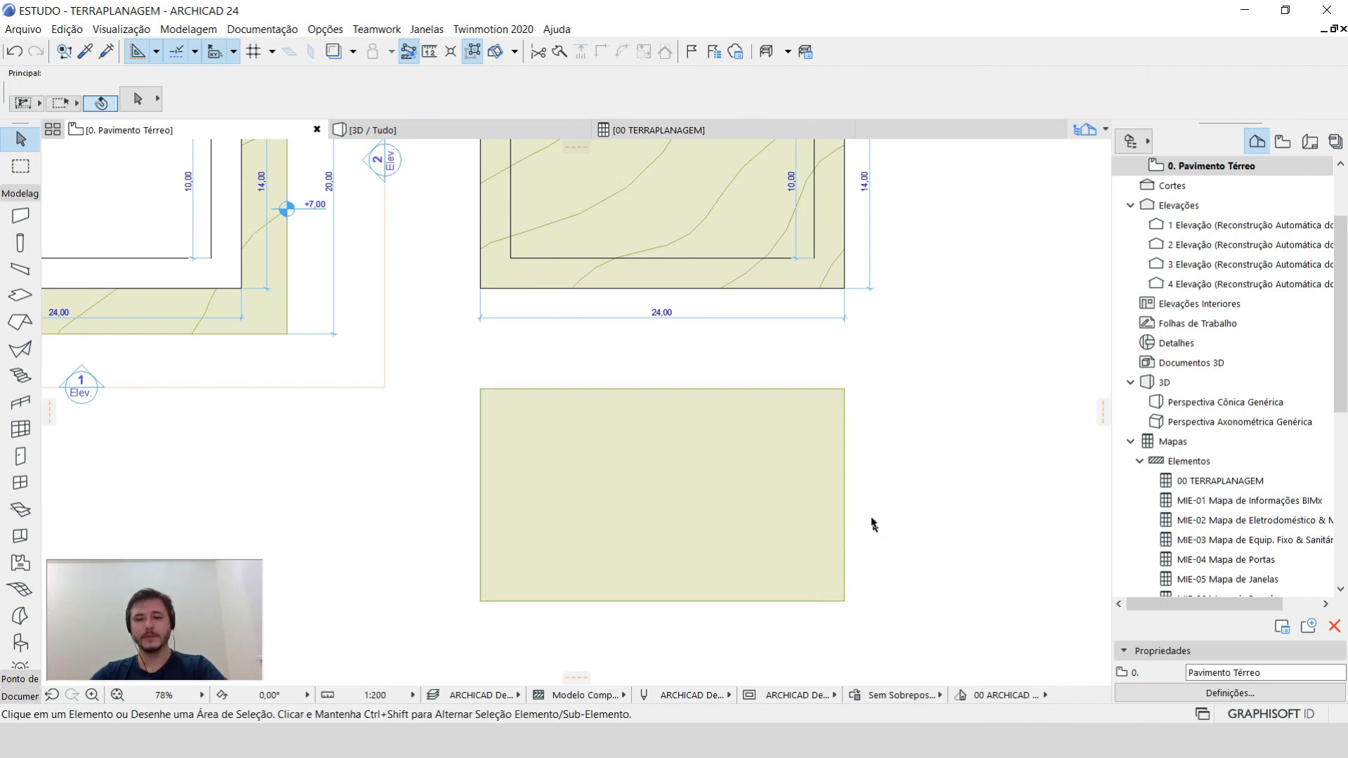
Set the height of all boundary points of the Terreno Final mesh to 4,45, applying it to all.
scroll(800, 534, "down", 2)
scroll(805, 536, "down", 1)
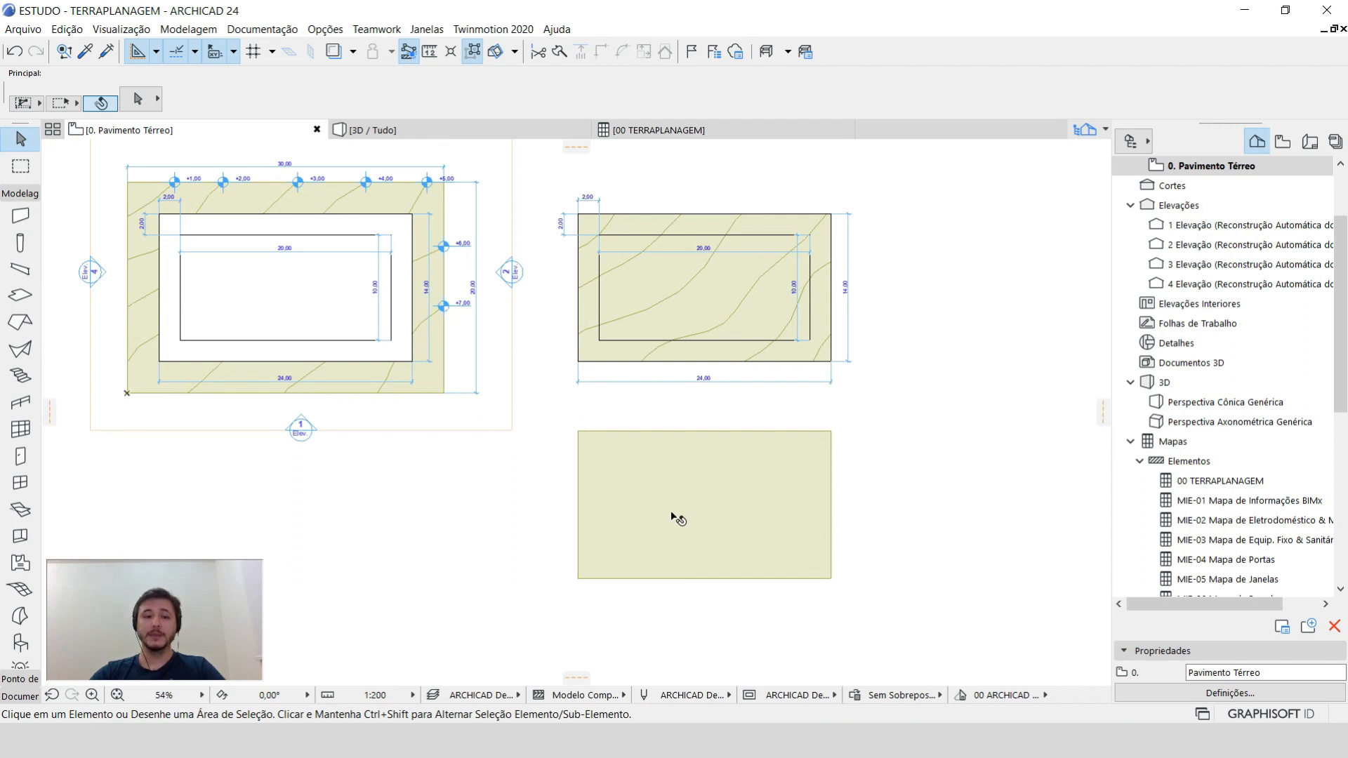
left_click(642, 439)
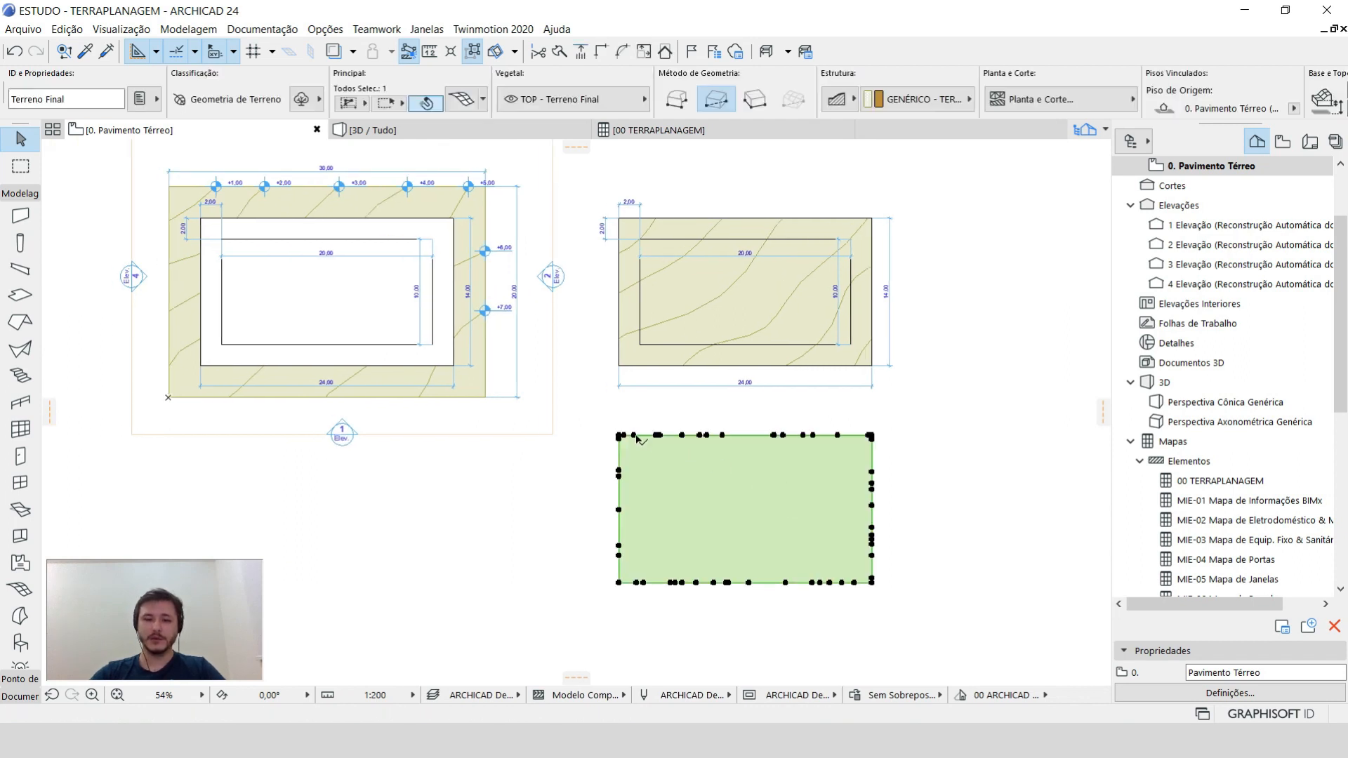
left_click(634, 435)
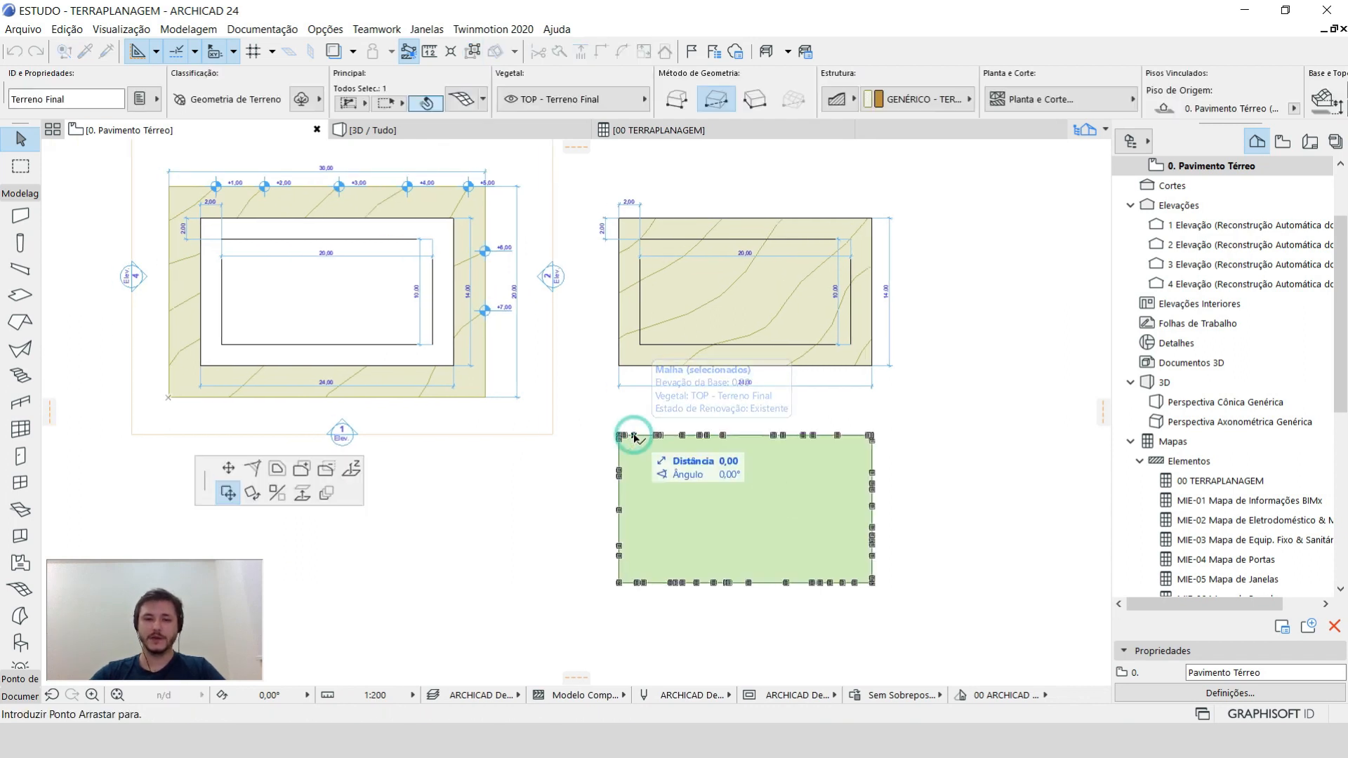
left_click(352, 470)
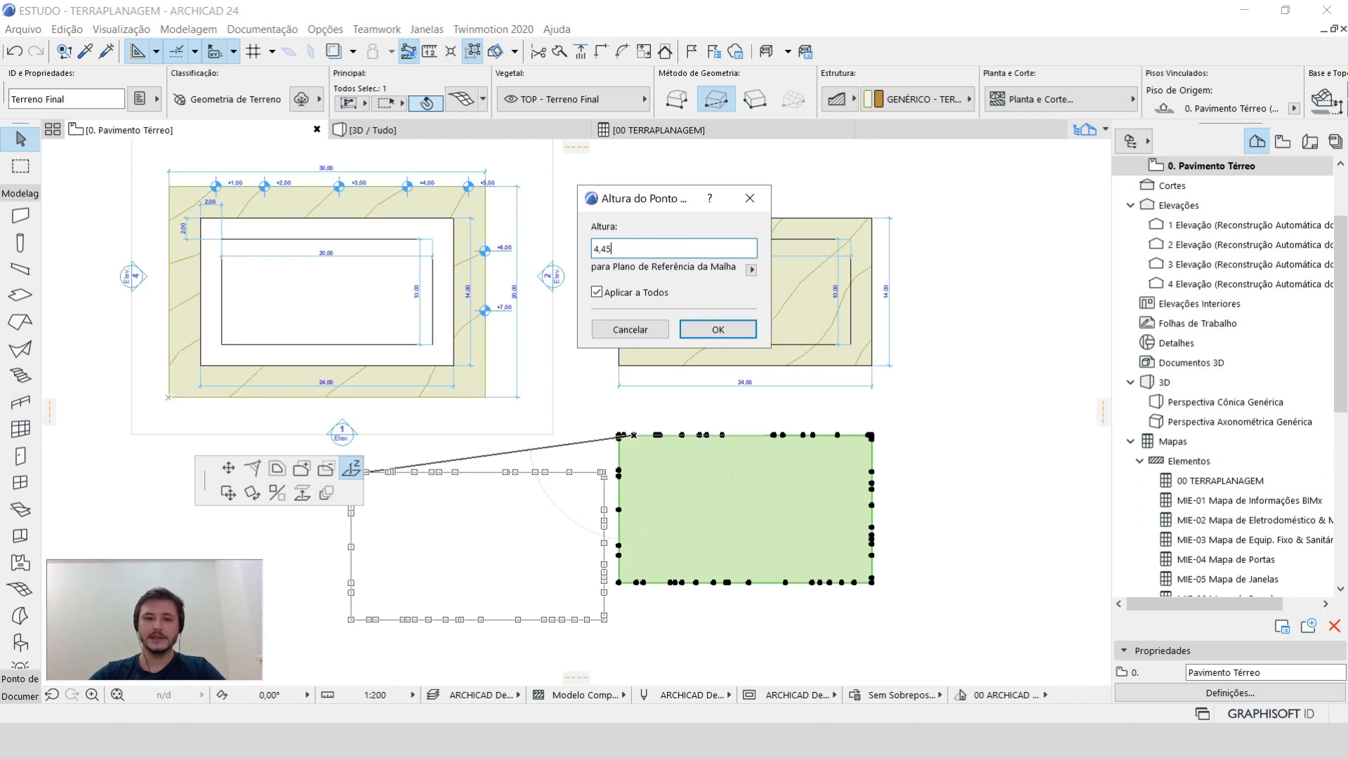
left_click(725, 335)
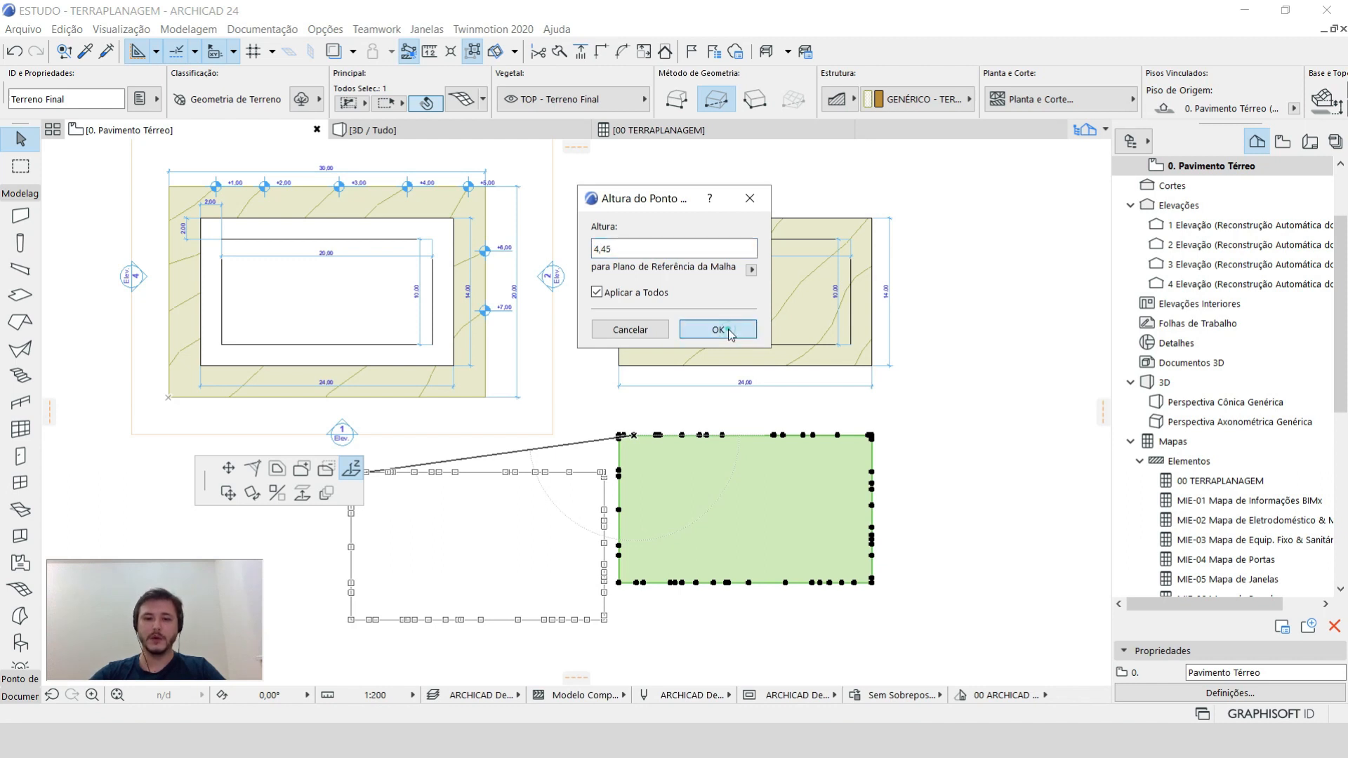
left_click(937, 512)
Compare the Terreno Final and Terreno Natural Lote meshes in 3D and check their values in the TERRAPLANAGEM schedule.
key("F3")
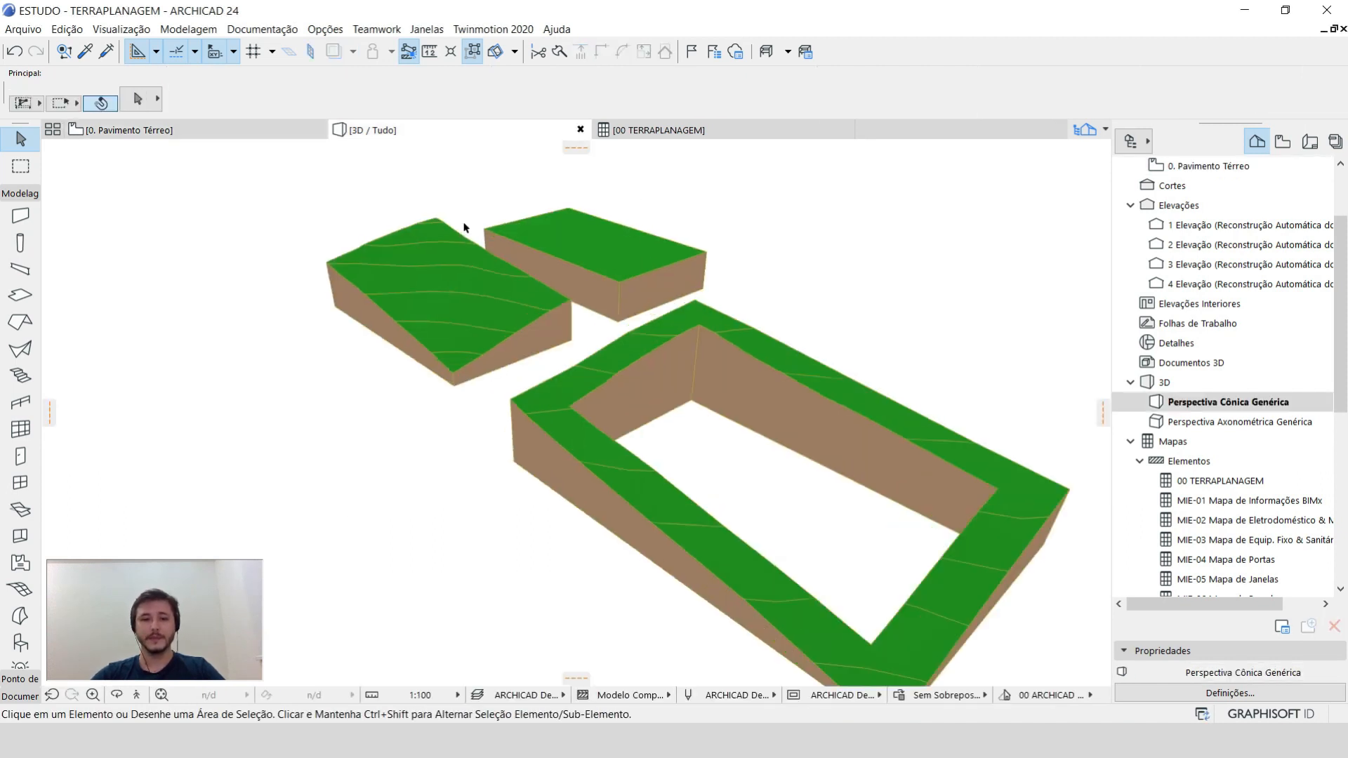
scroll(464, 227, "up", 5)
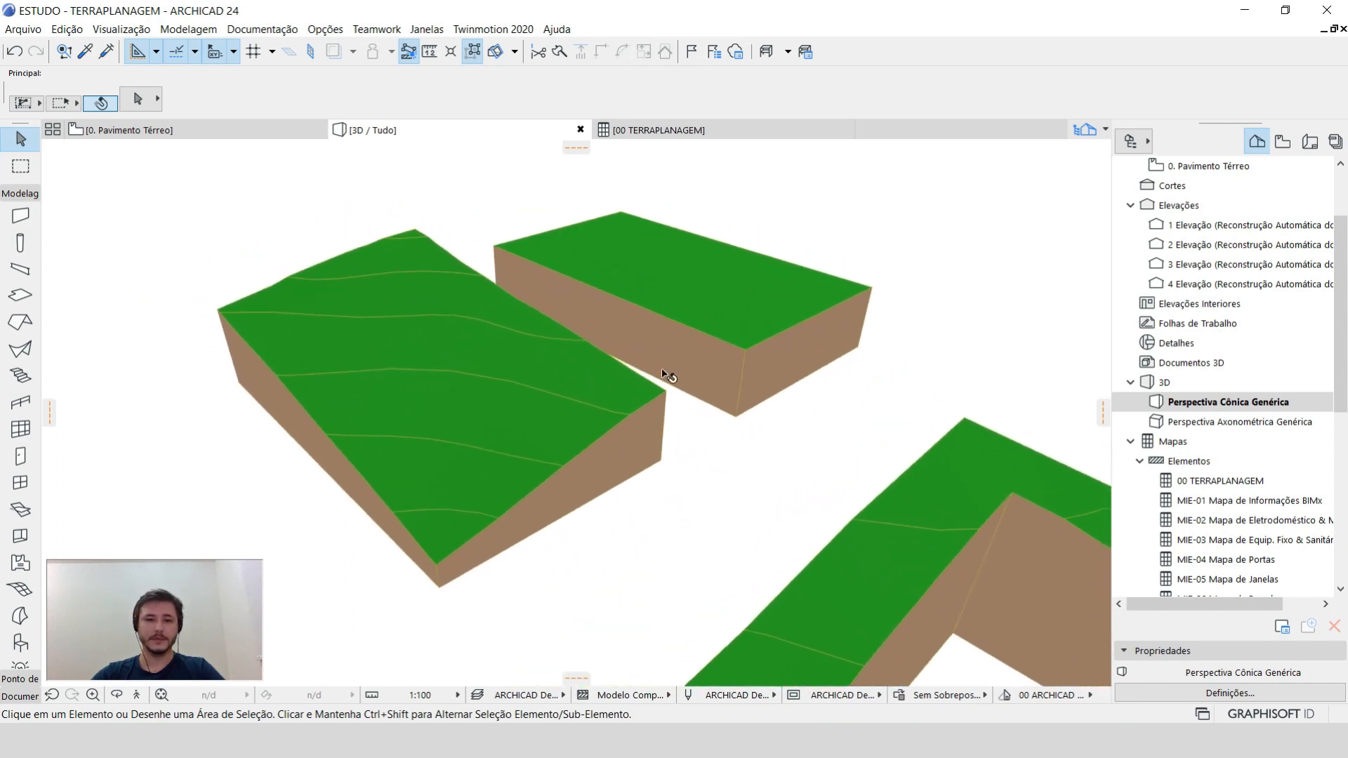
left_click(692, 348)
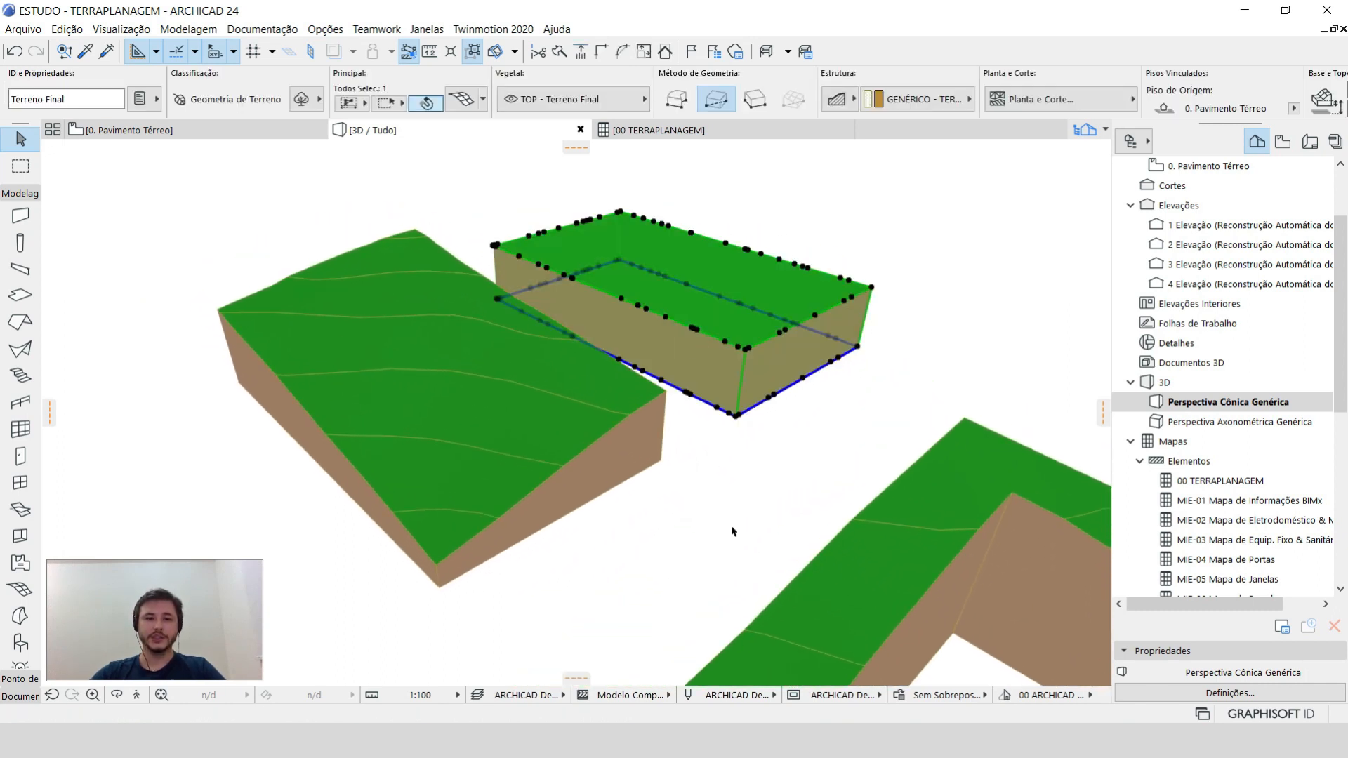
left_click(445, 351)
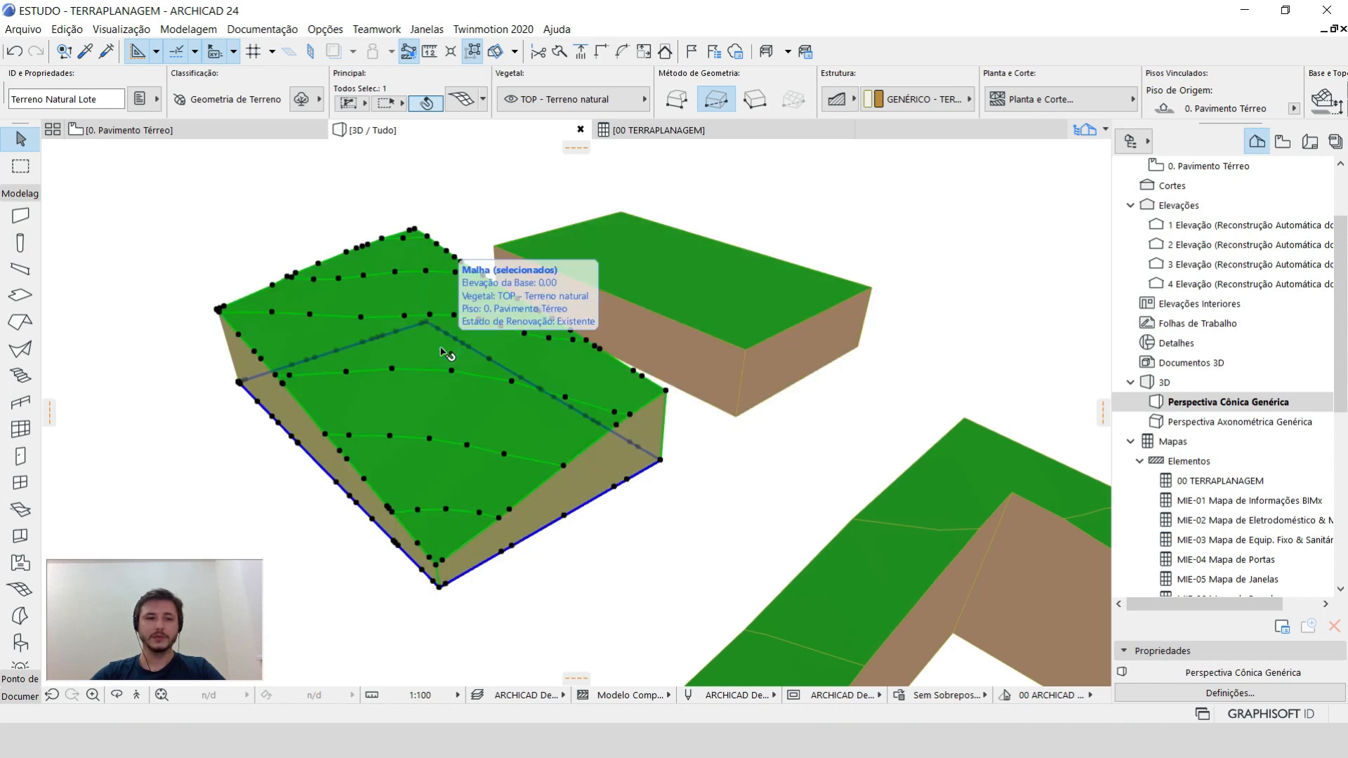
left_click(625, 158)
left_click(647, 132)
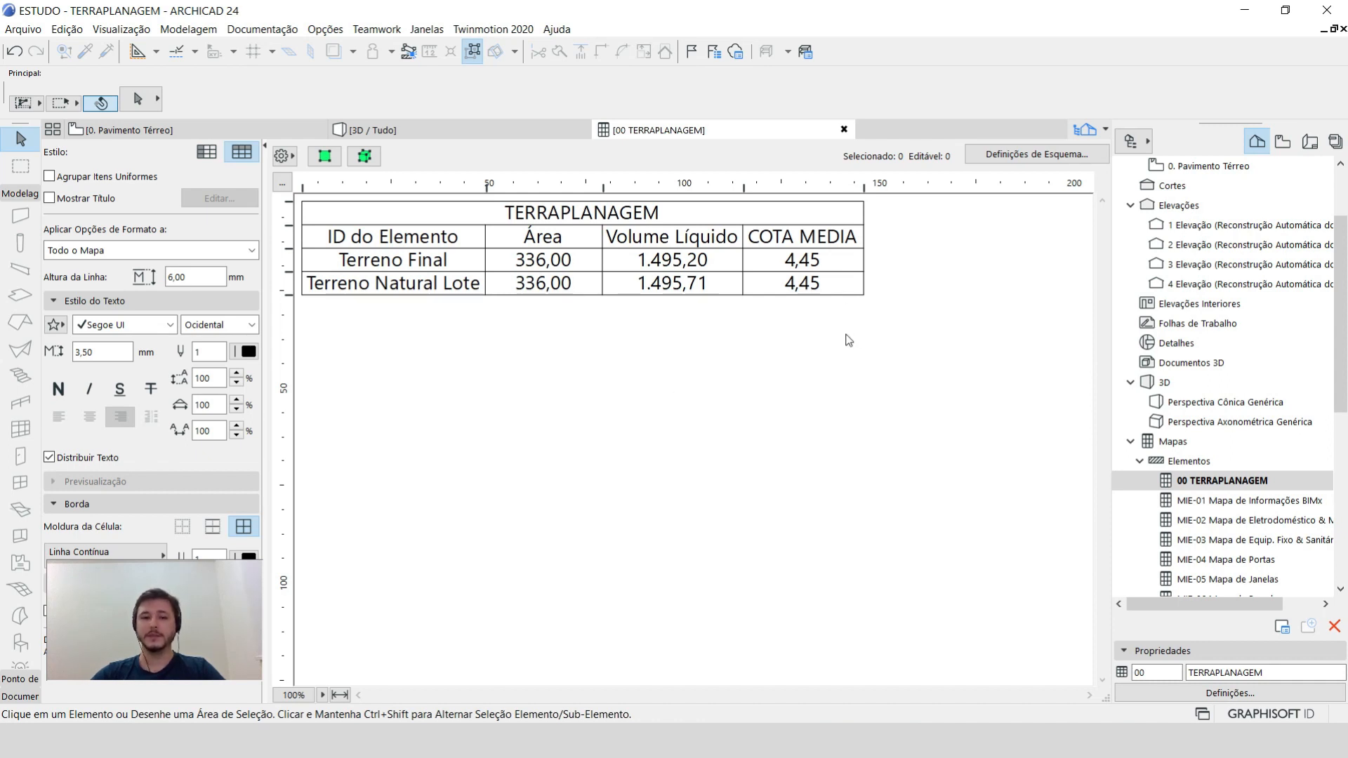
Move the flat Terreno Final mesh into the rectangular opening of the surrounding terrain mesh in 3D and examine the fit.
key("ctrl+Tab")
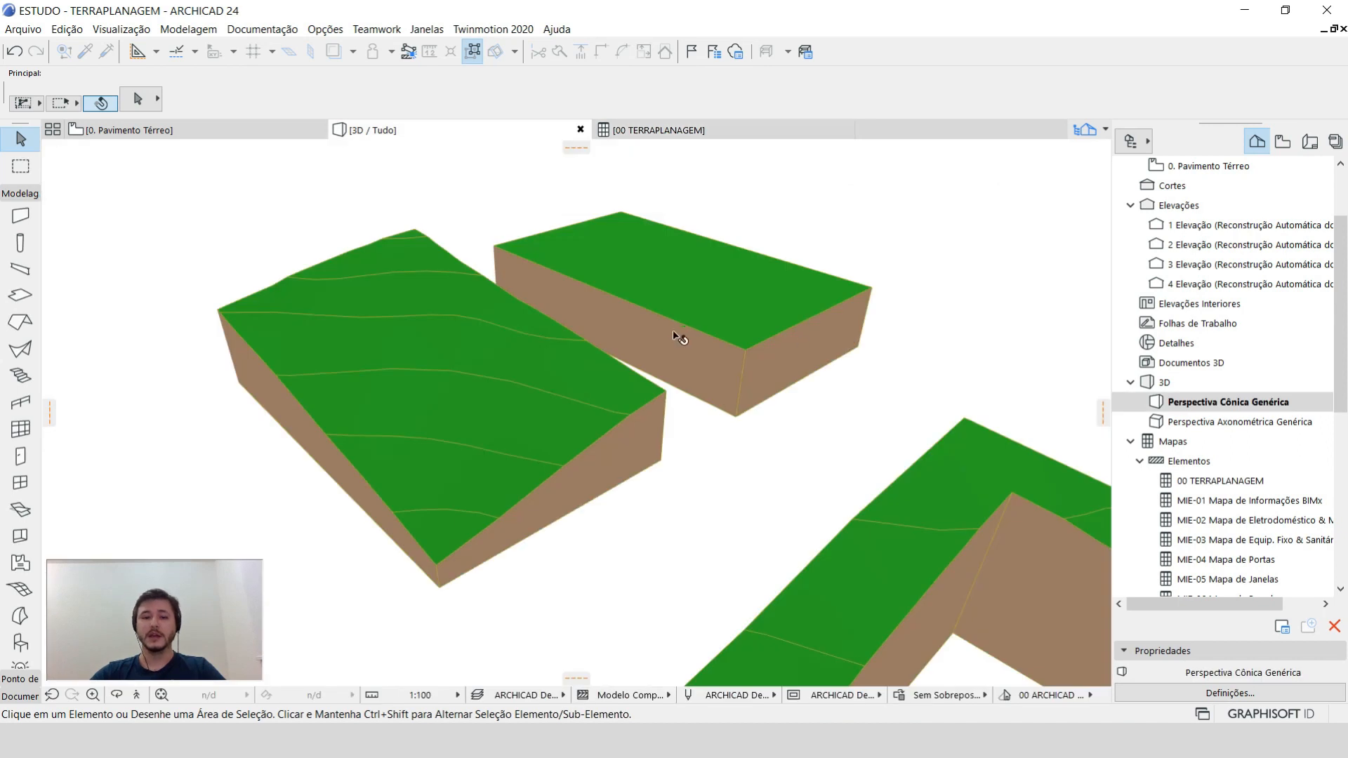
left_click(702, 301)
left_click(432, 344)
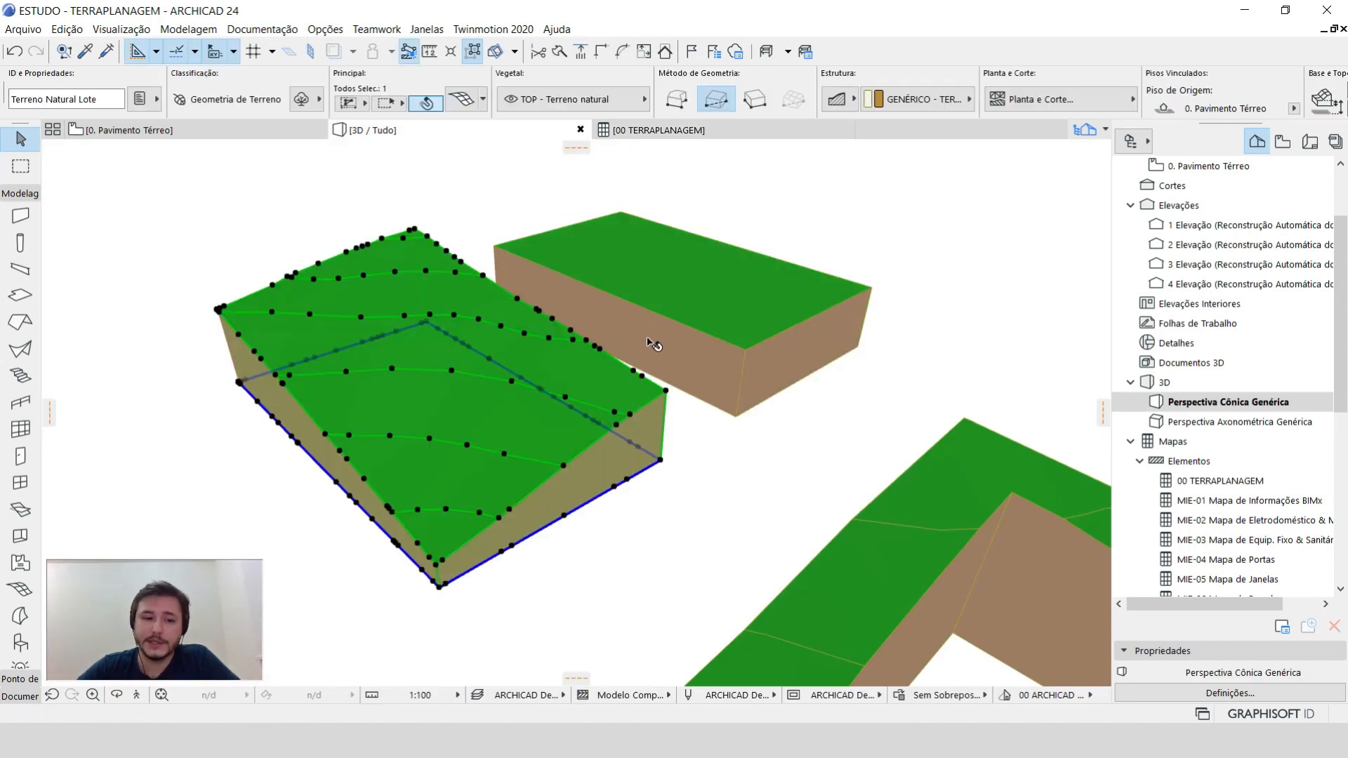
scroll(805, 455, "down", 5)
left_click(615, 288)
key("ctrl+d")
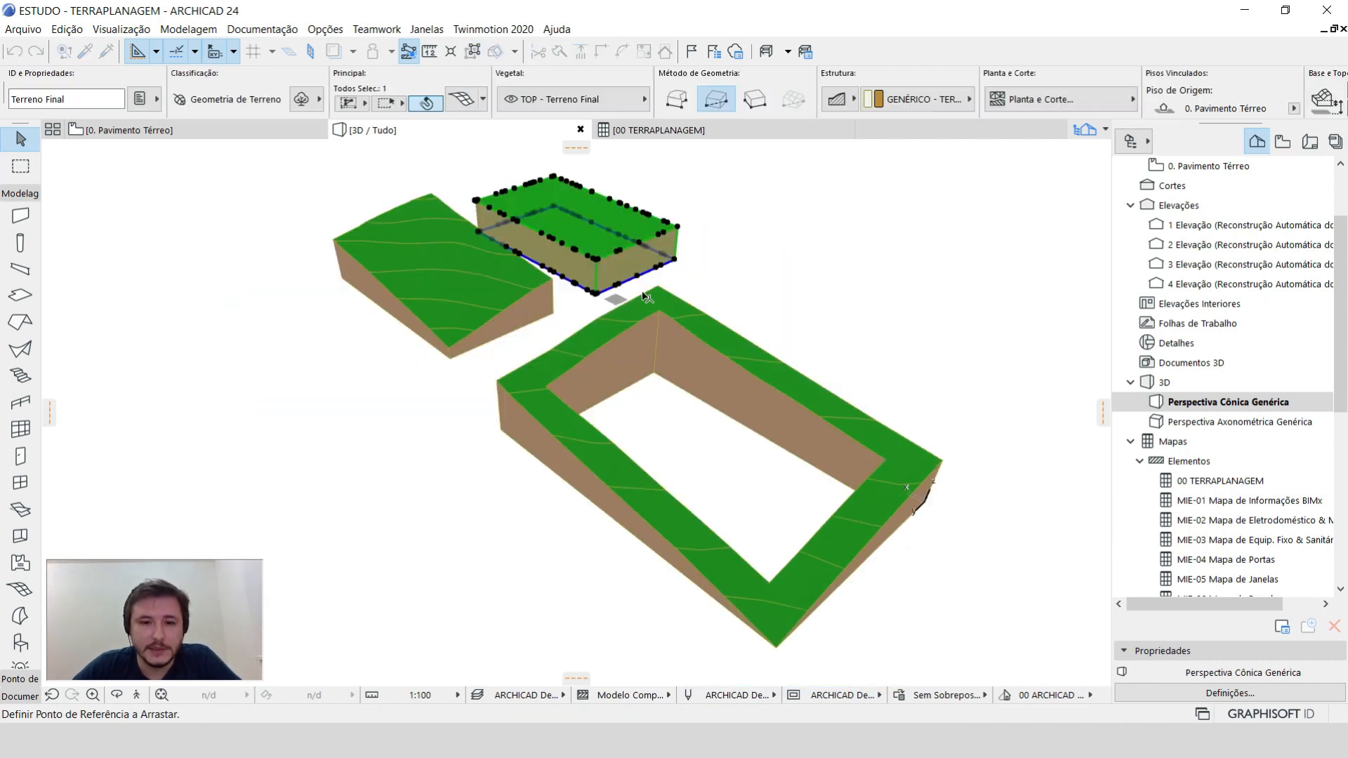
left_click(676, 259)
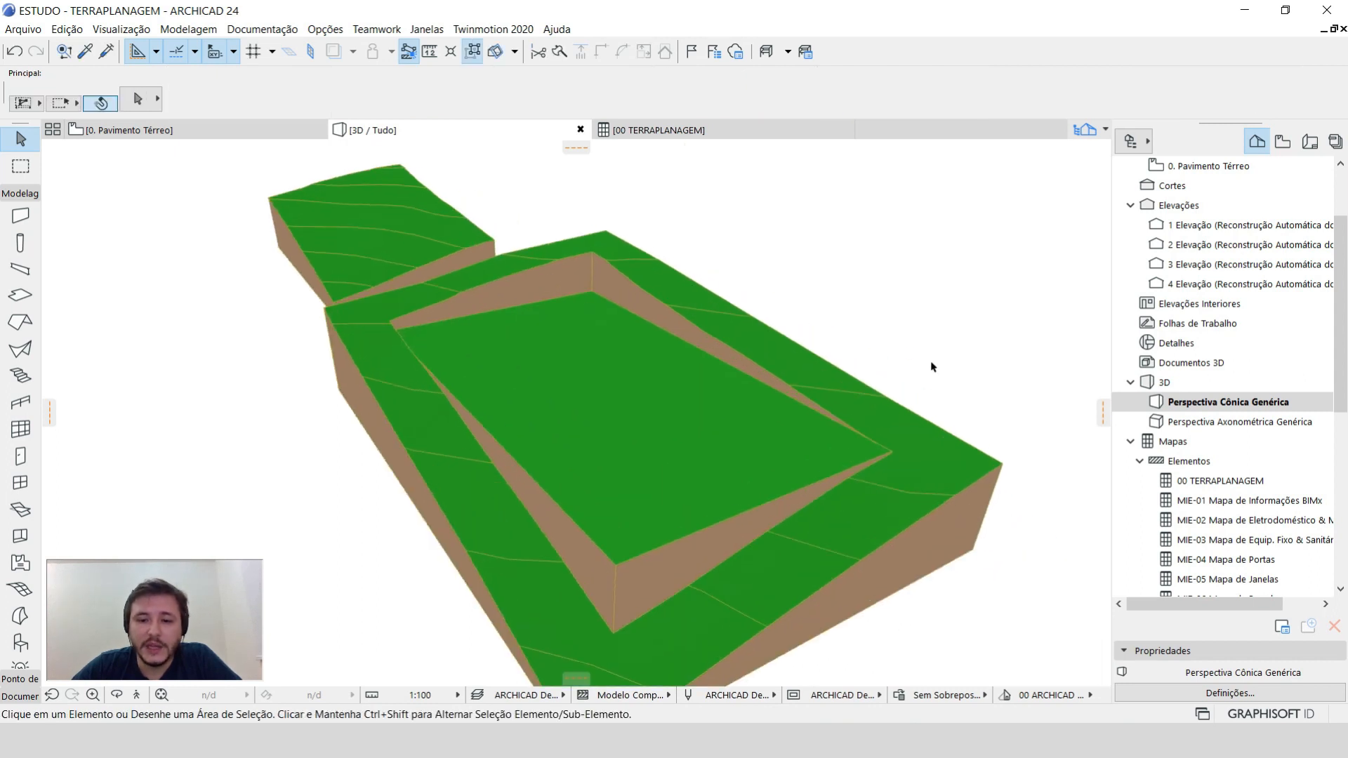
middle_click_drag(589, 365, 624, 358, "shift")
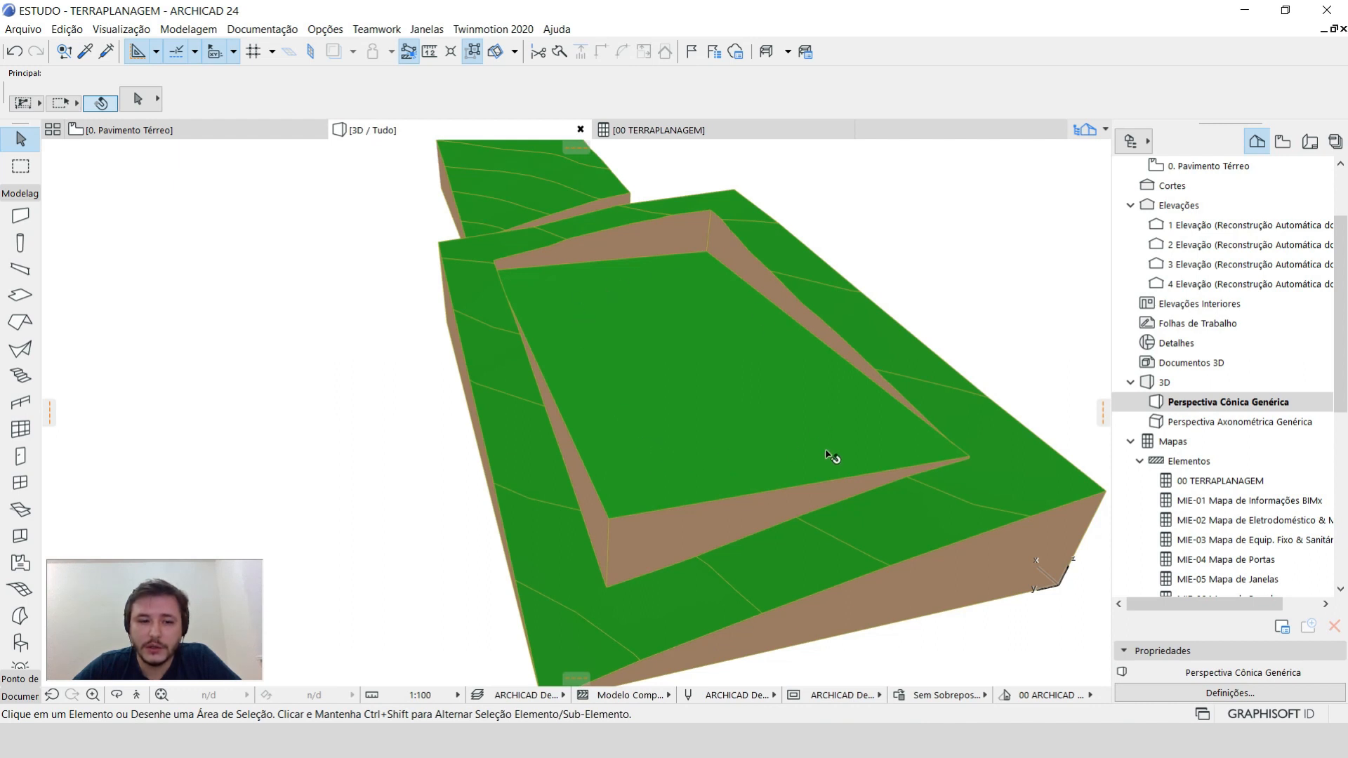
Copy the Terreno Natural Lote mesh together with its inner rectangle polyline to the empty area below it in the floor plan.
key("F2")
left_click(694, 297)
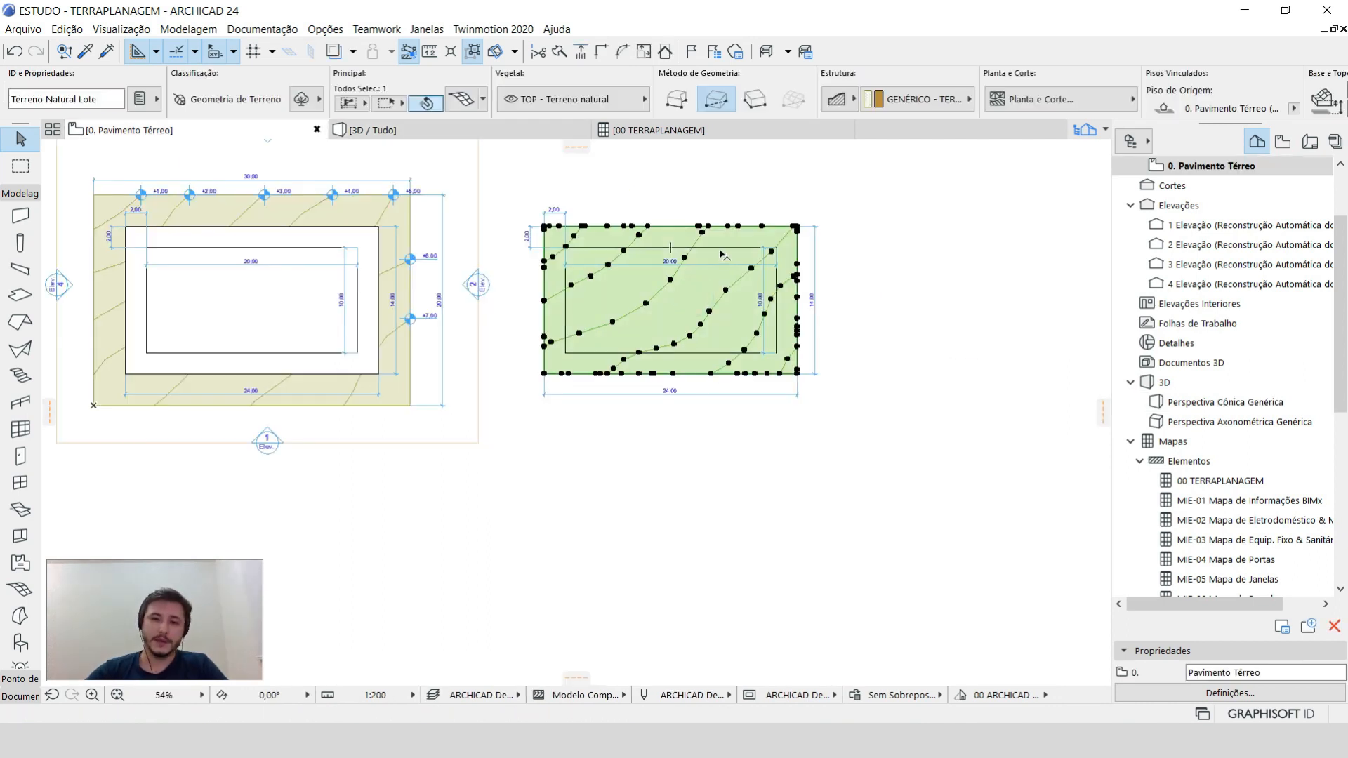
left_click(564, 247, "shift")
key("ctrl+shift+d")
left_click(691, 299)
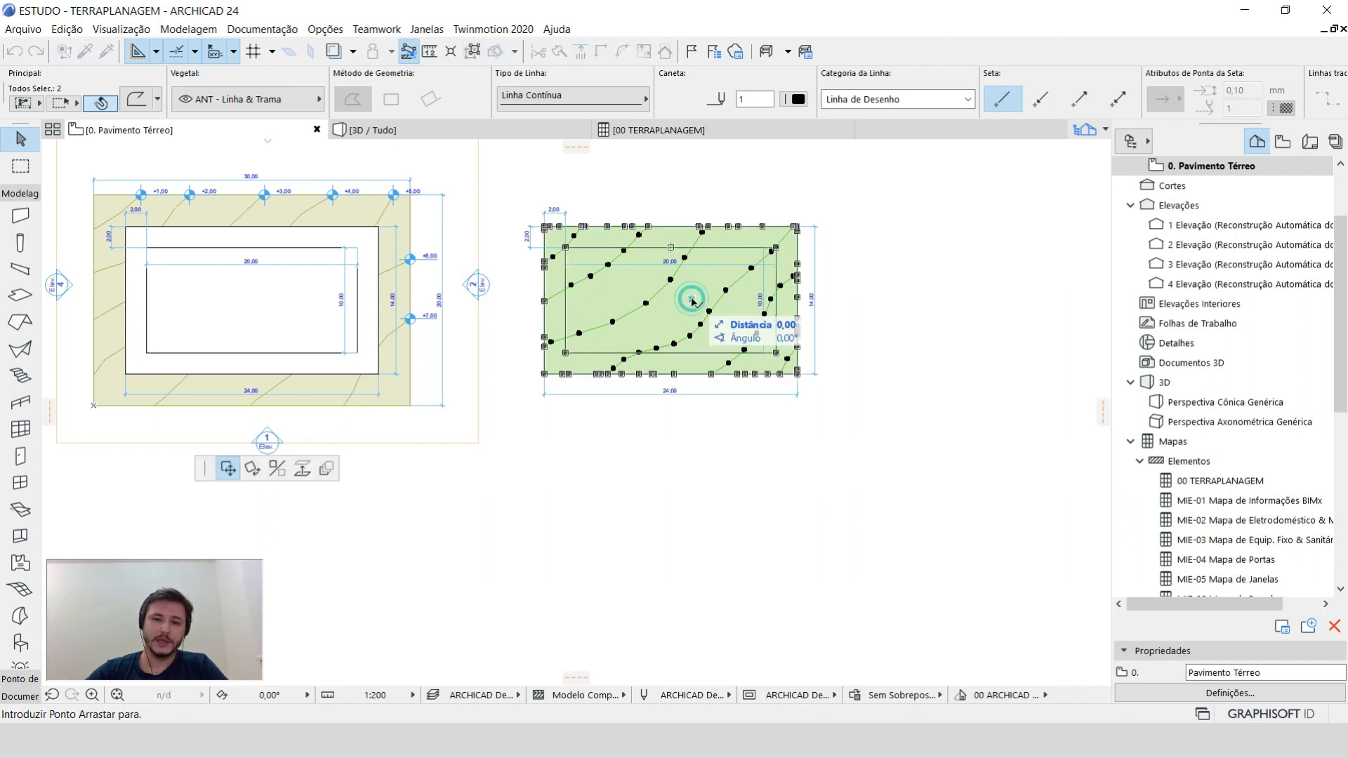
left_click(698, 509)
key("Escape")
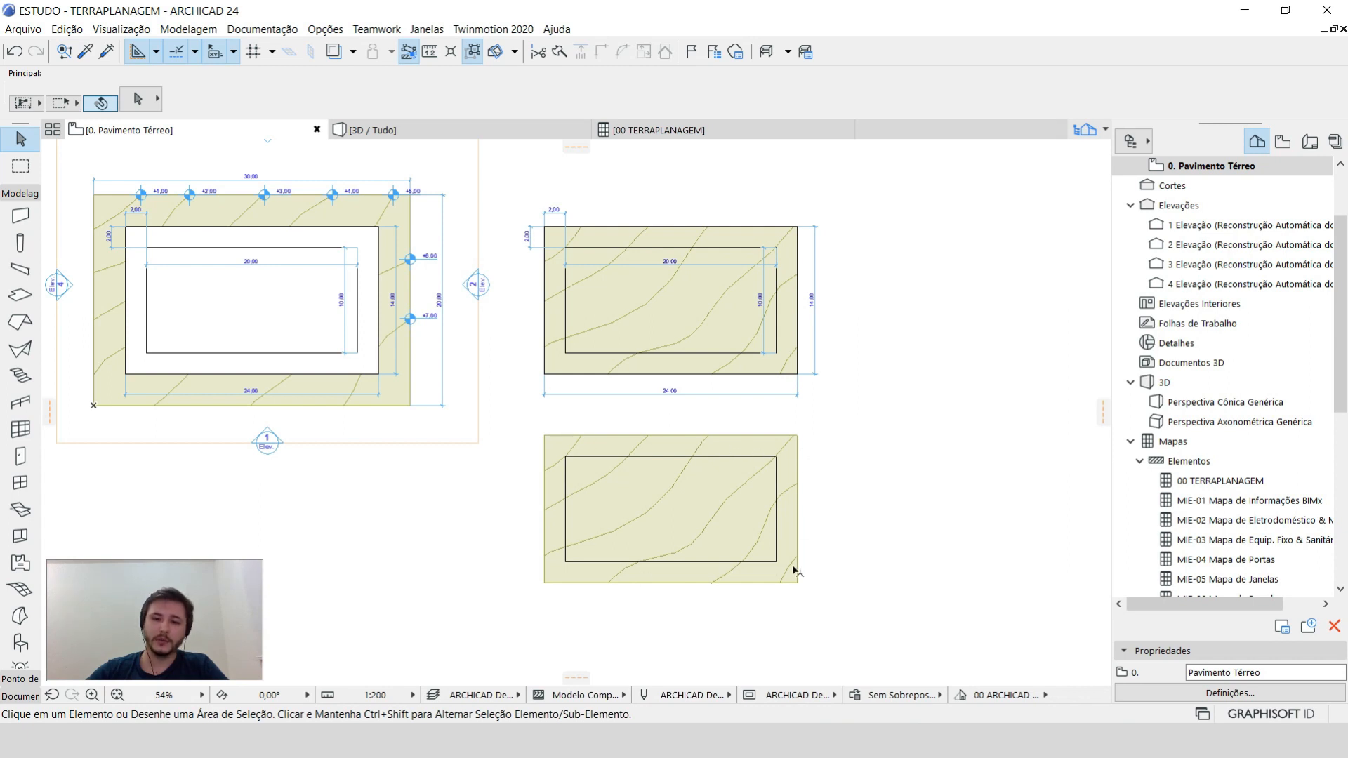
Delete all the interior contour lines from the copied mesh, keeping its outer boundary and the rectangle polyline.
scroll(798, 565, "up", 2)
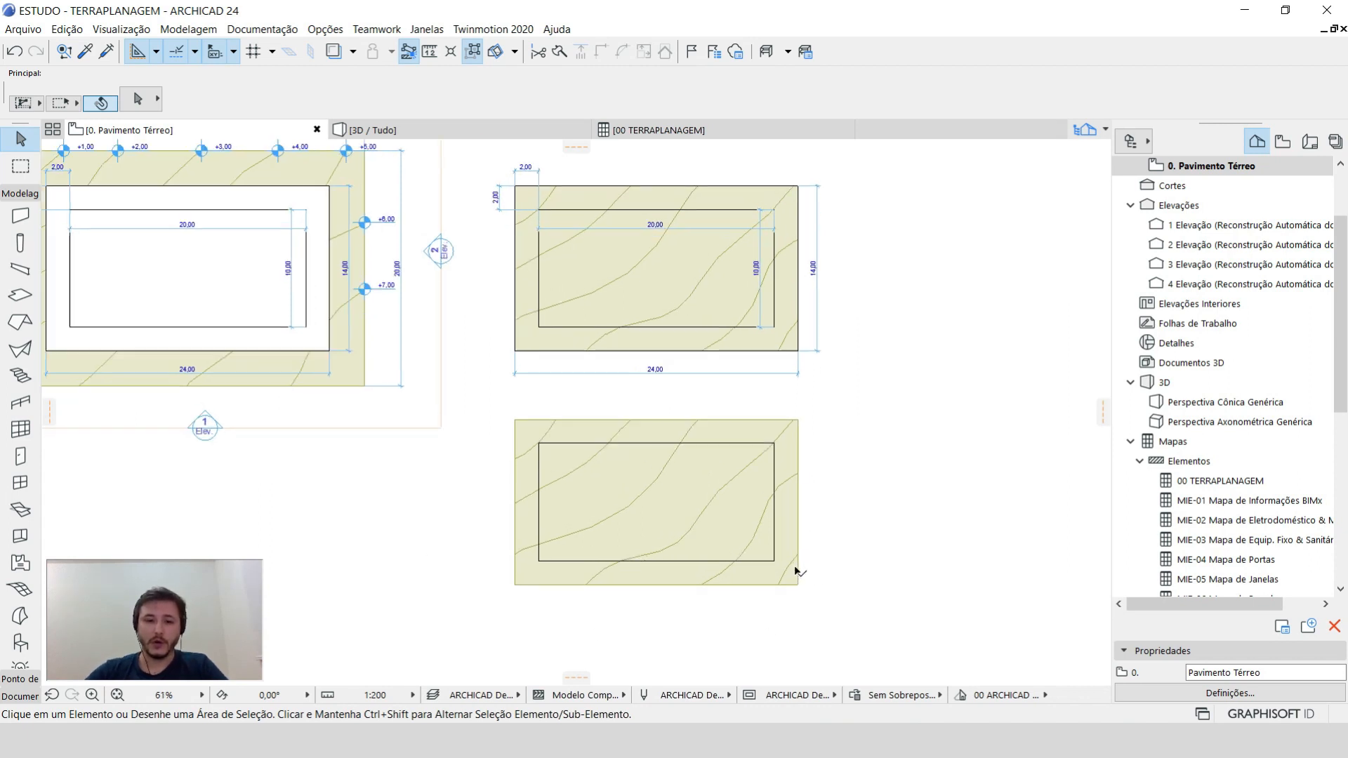
left_click(479, 393)
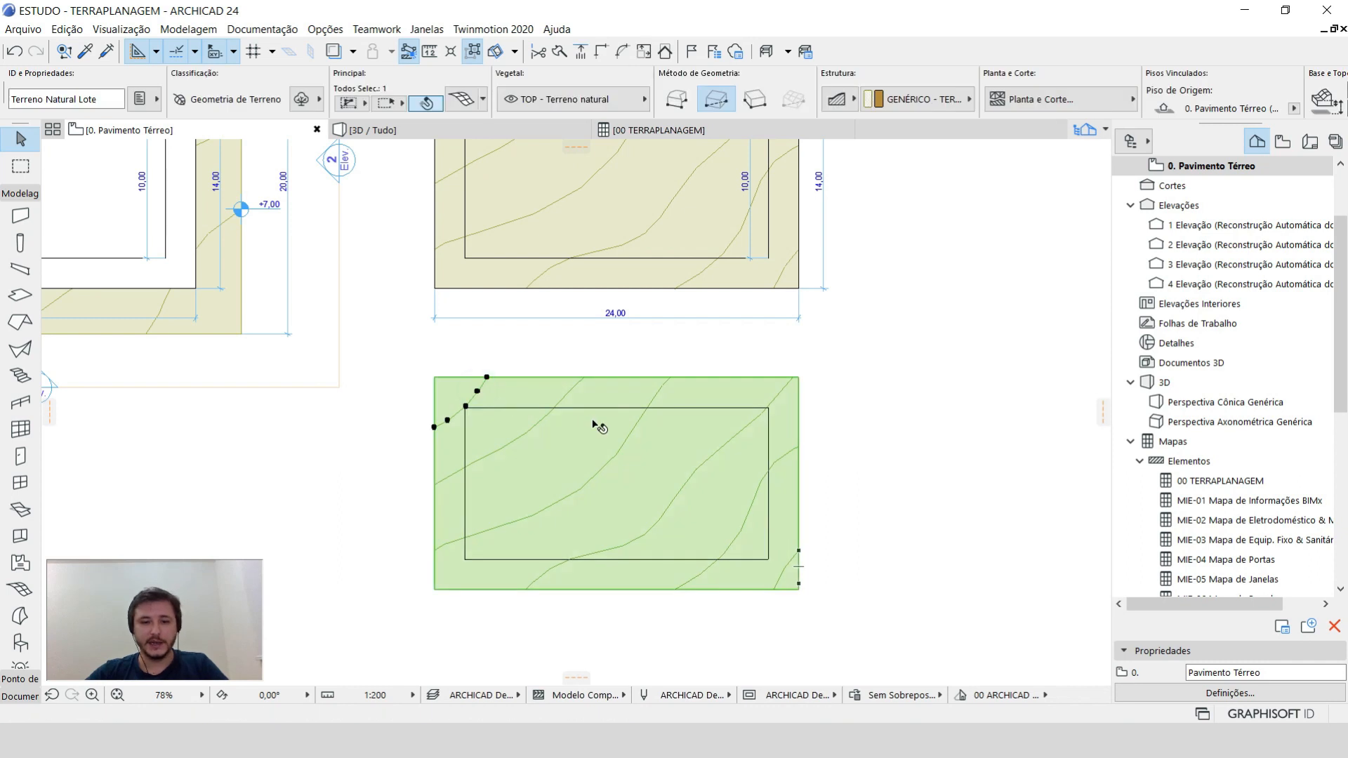
key("Escape")
Change the lower mesh copy's ID to Terreno Final and assign it to the layer TOP - Terreno Final.
left_click(536, 427)
left_click_drag(46, 99, 107, 102)
type("Fin")
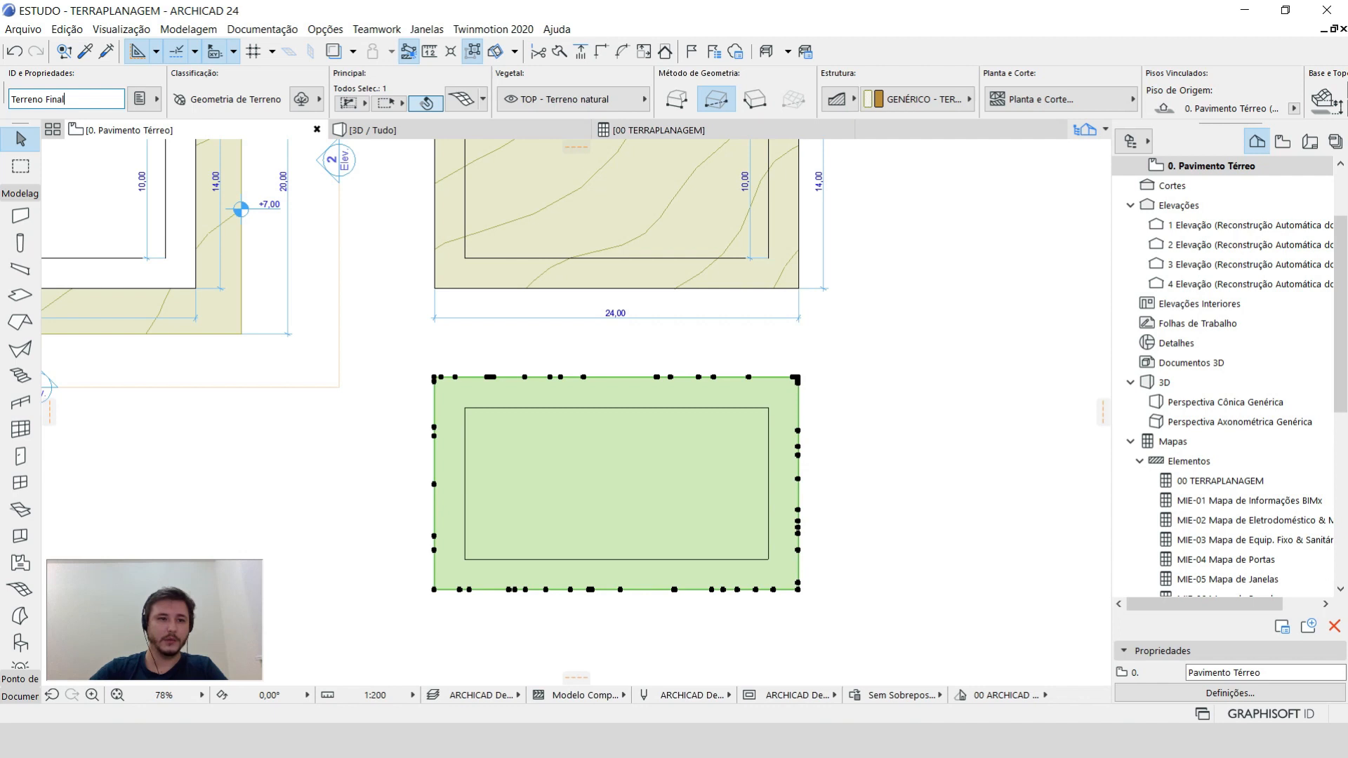
left_click(572, 99)
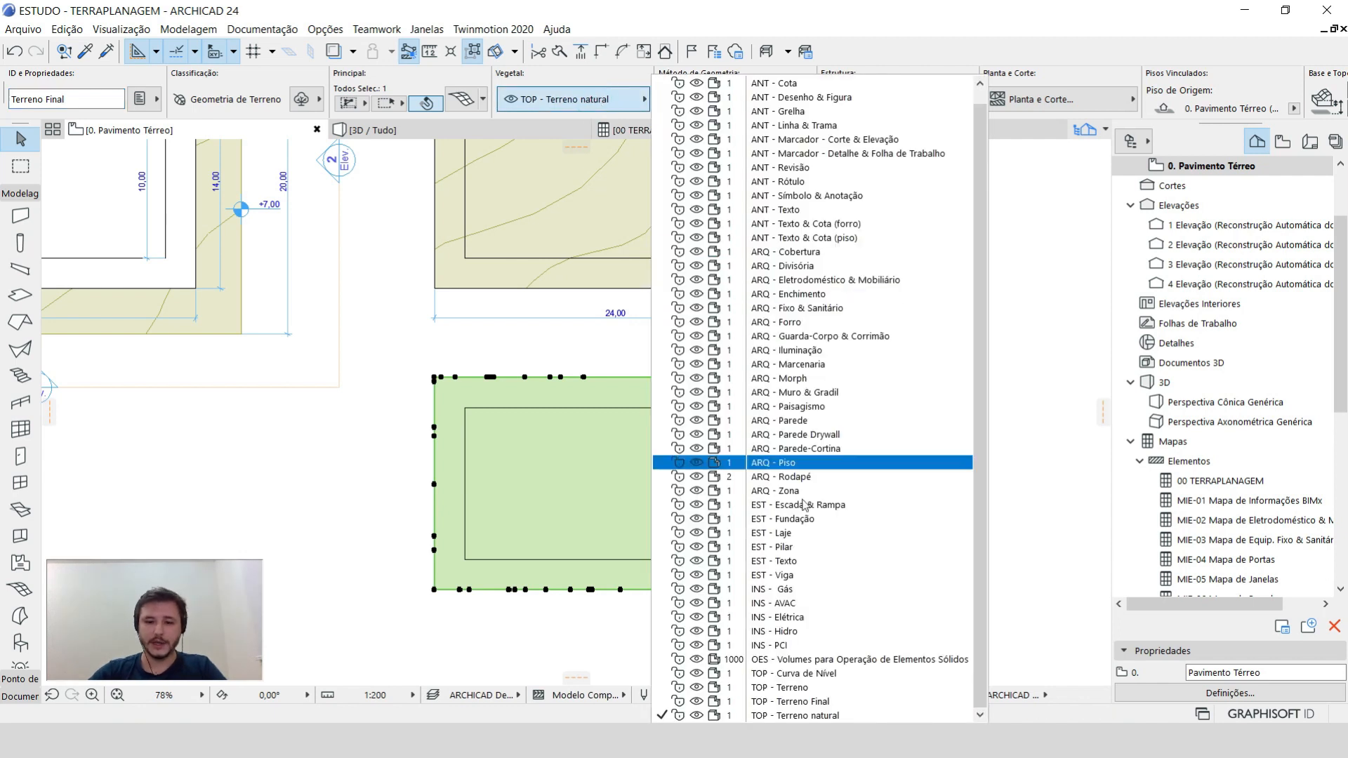
left_click(843, 703)
Add new points to the Terreno Final mesh along the inner rectangle polyline, adapting them to the user ridges.
key("F3")
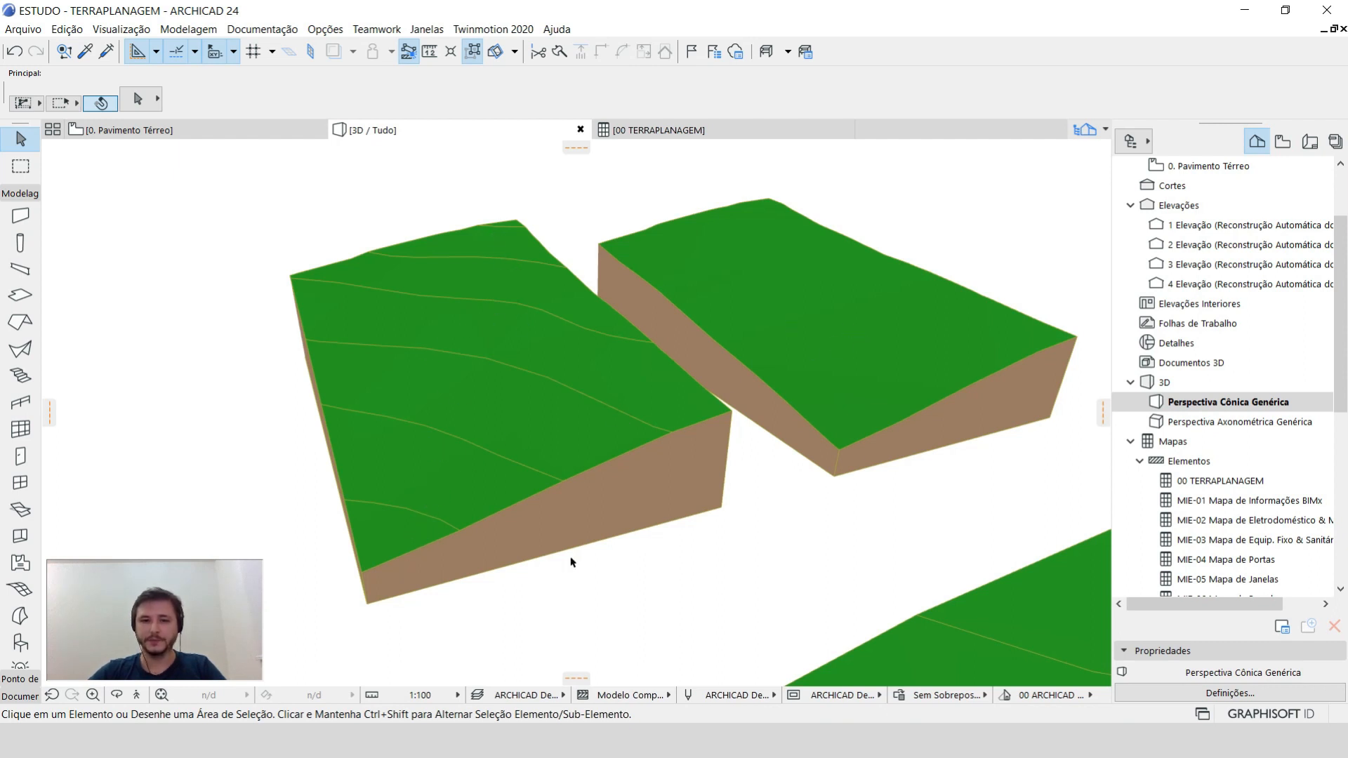
left_click(835, 338)
left_click(1105, 107)
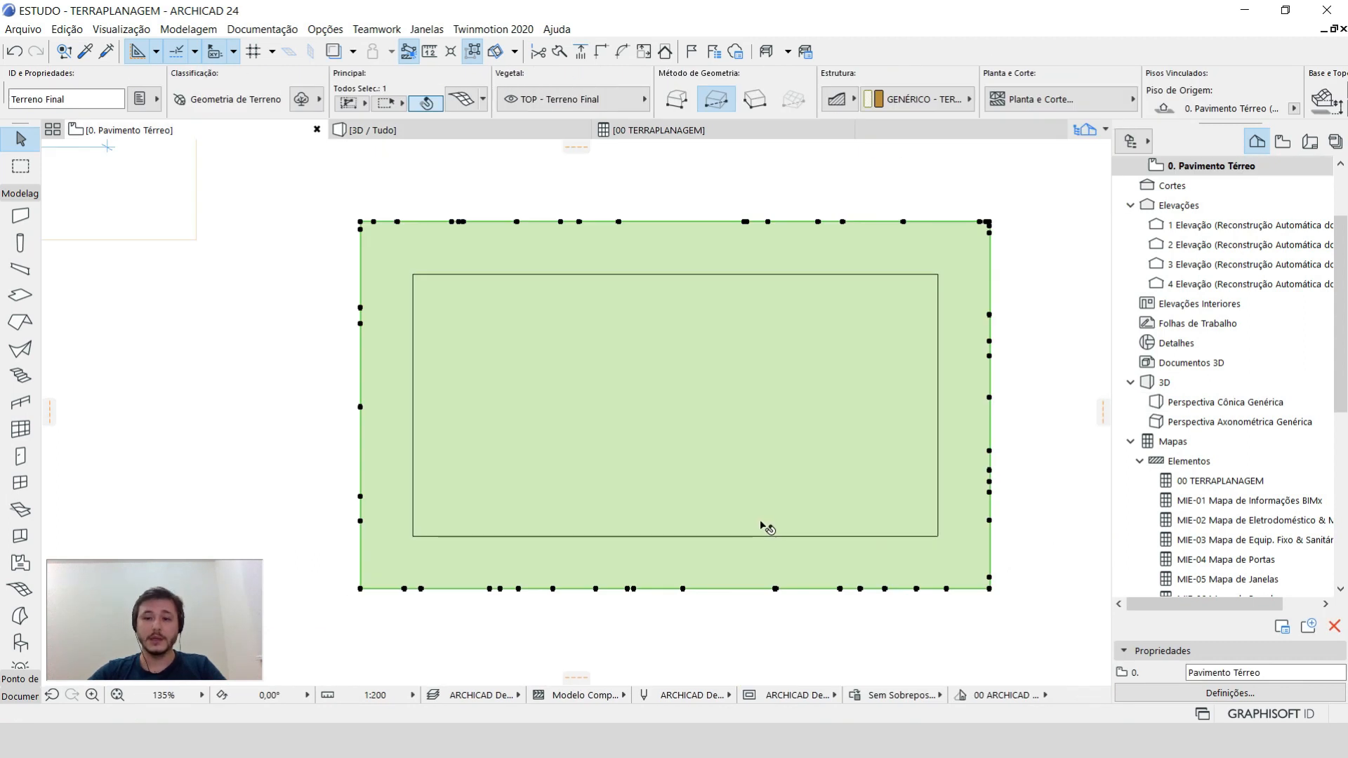
scroll(762, 528, "down", 3)
scroll(804, 553, "up", 2)
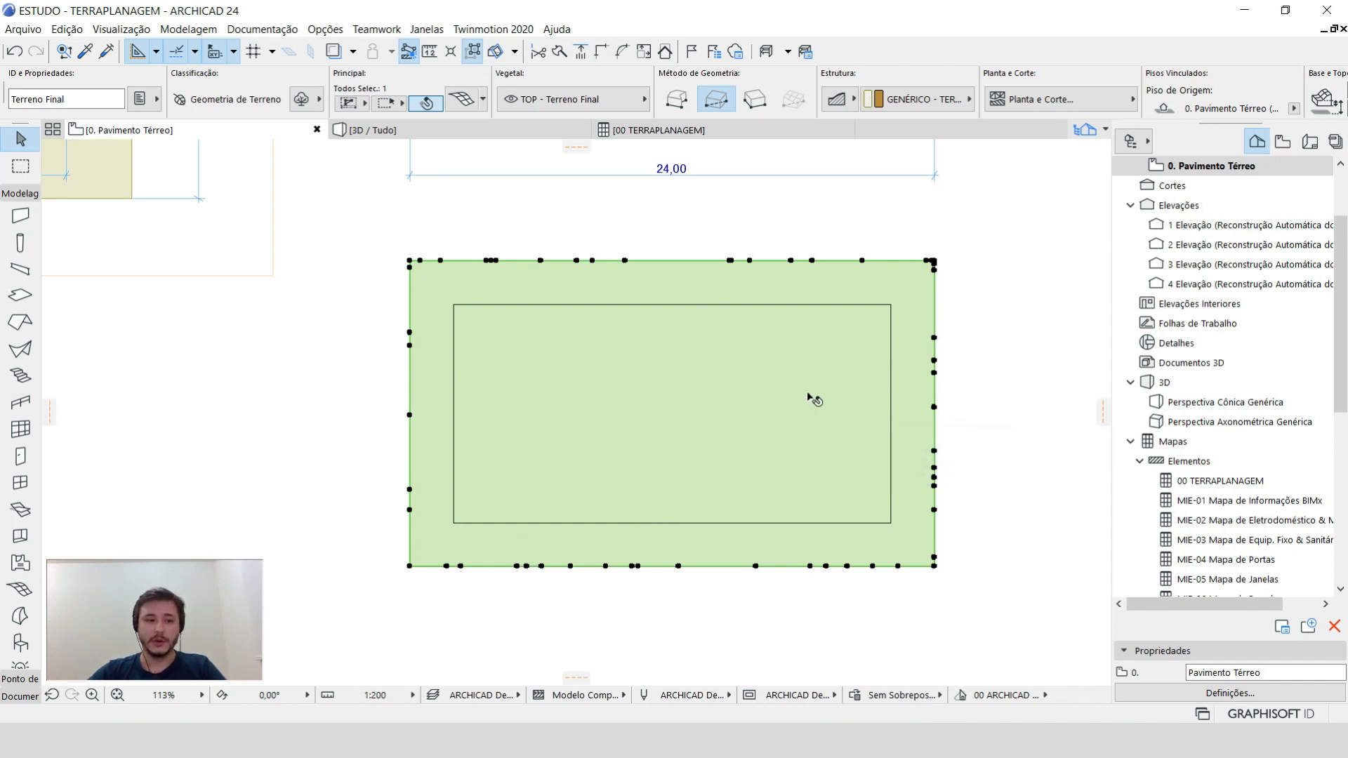
left_click(19, 590)
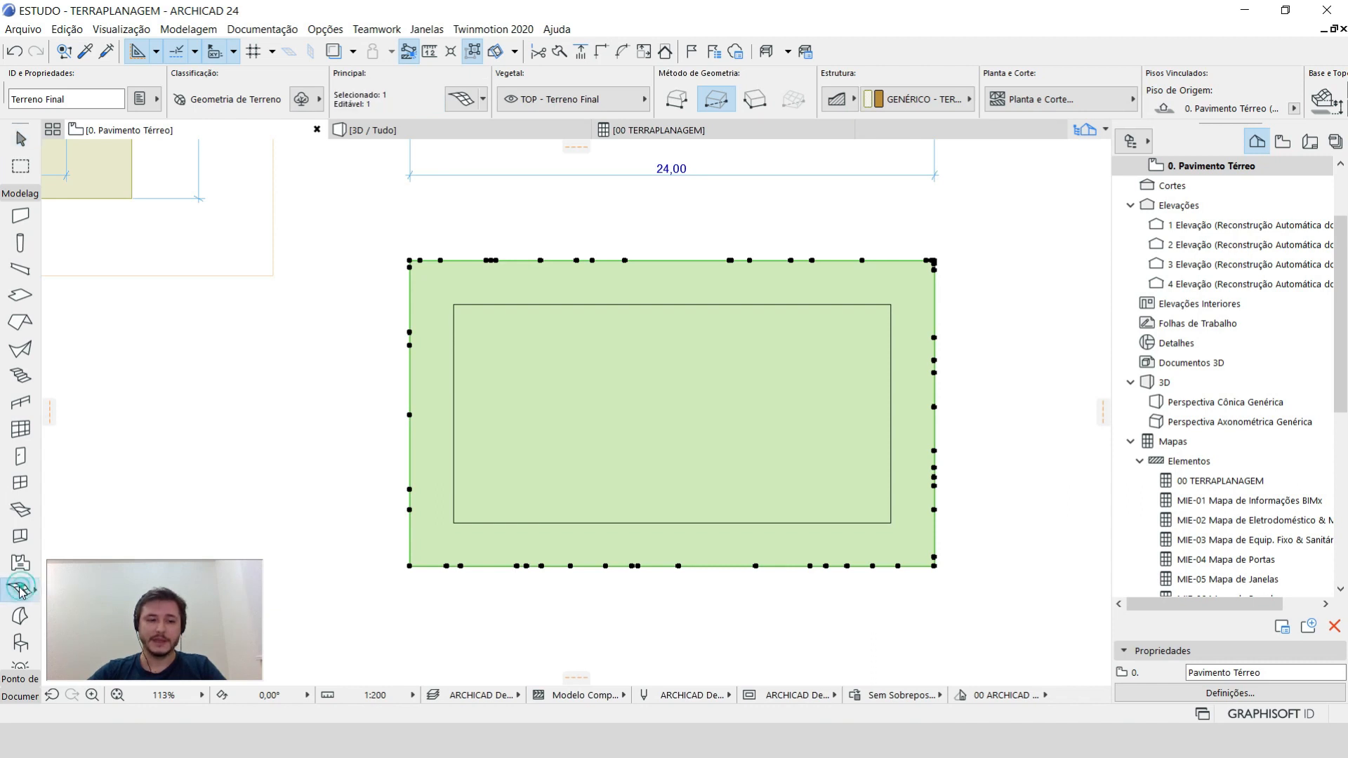
left_click(455, 305)
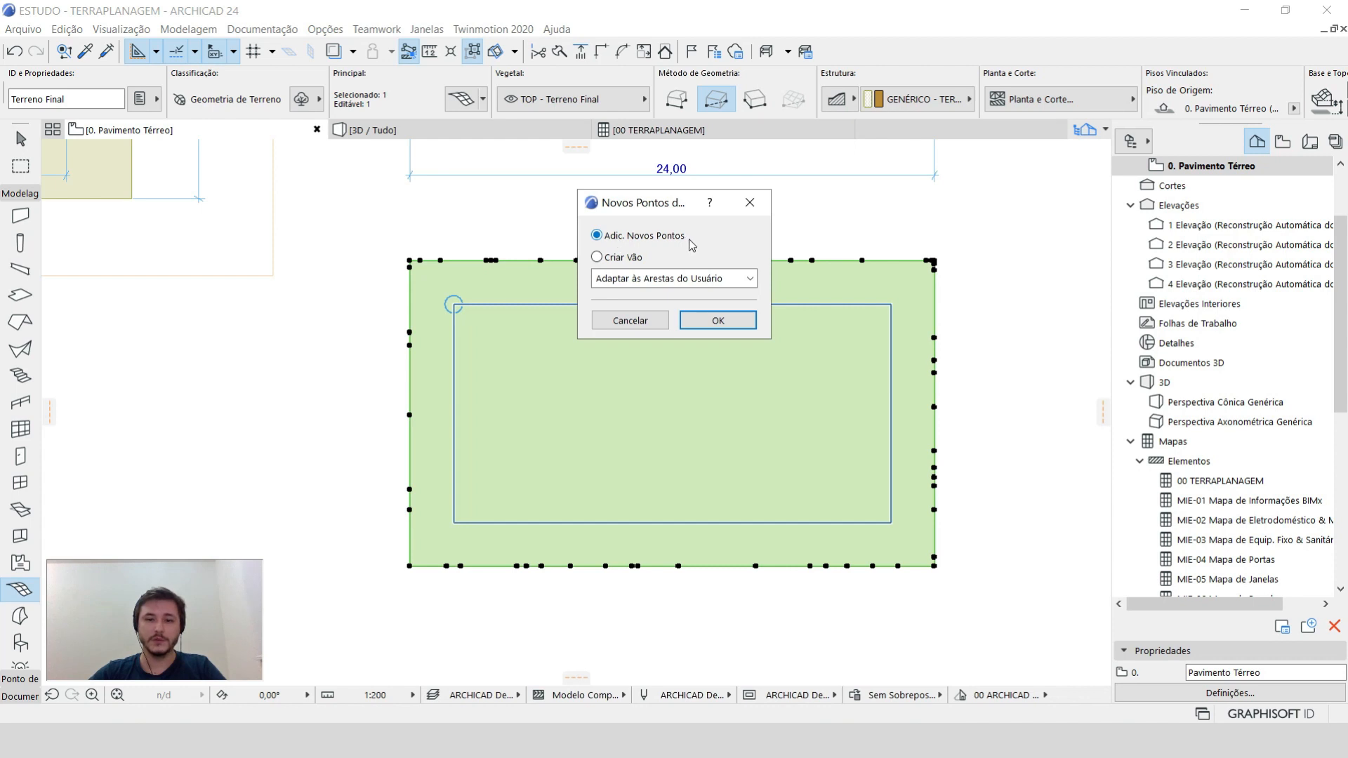
left_click(718, 320)
key("Escape")
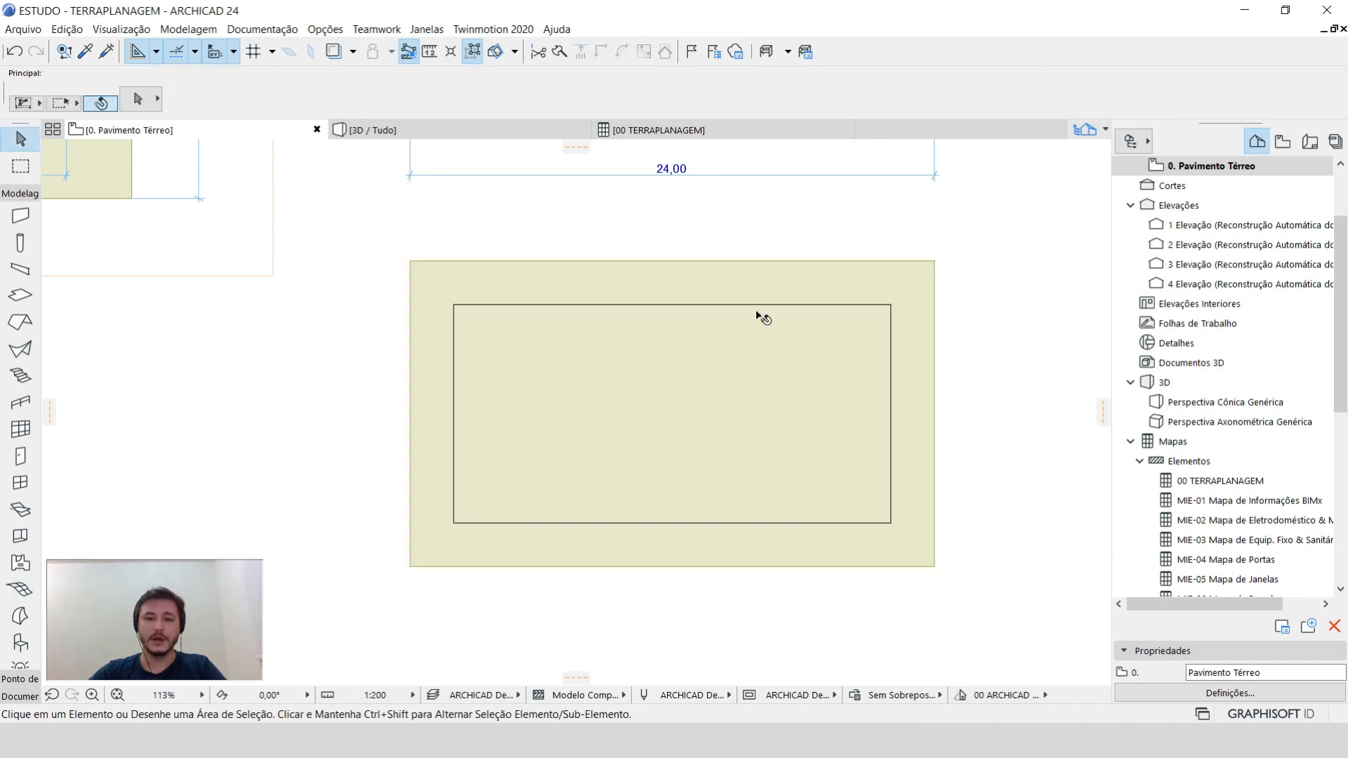
Set the height of the inner rectangle's points on the Terreno Final mesh to 4,45, applying it to all.
left_click(761, 304)
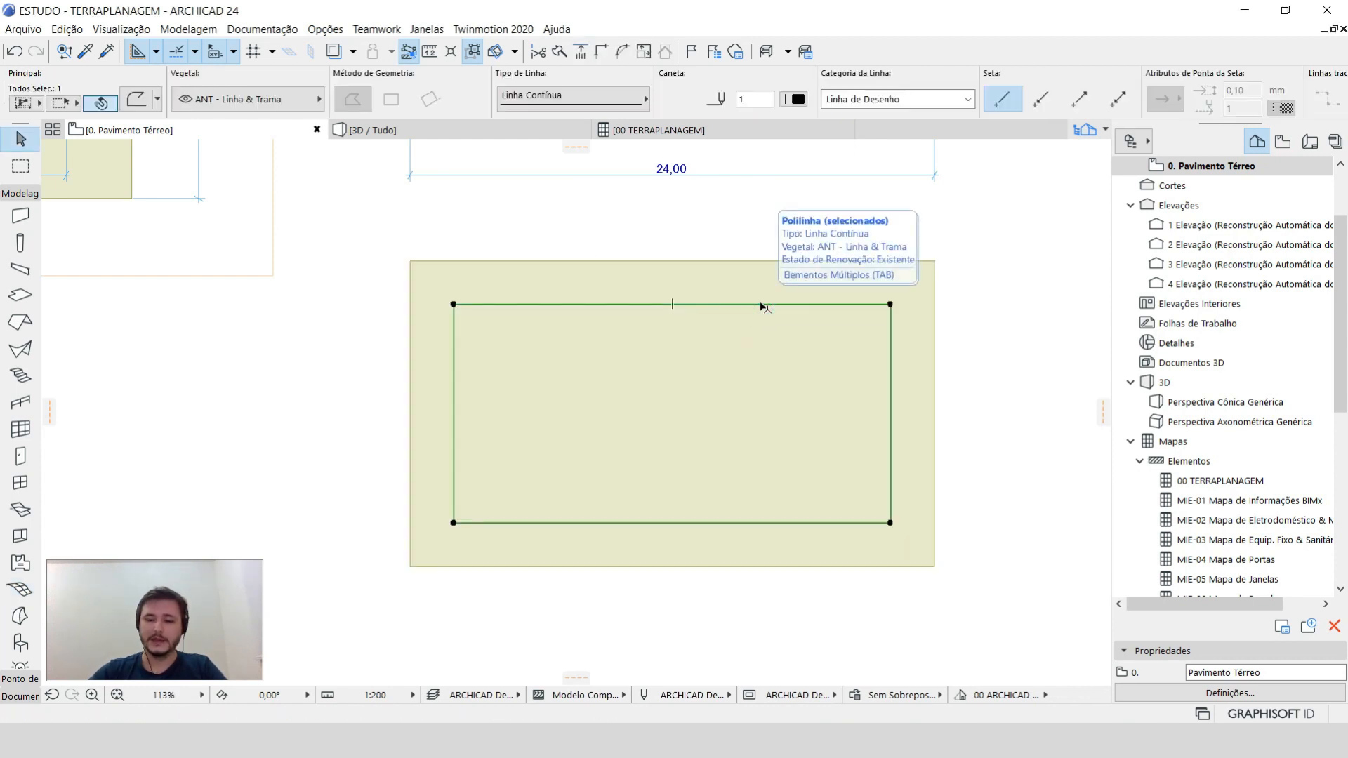
key("Escape")
key("F3")
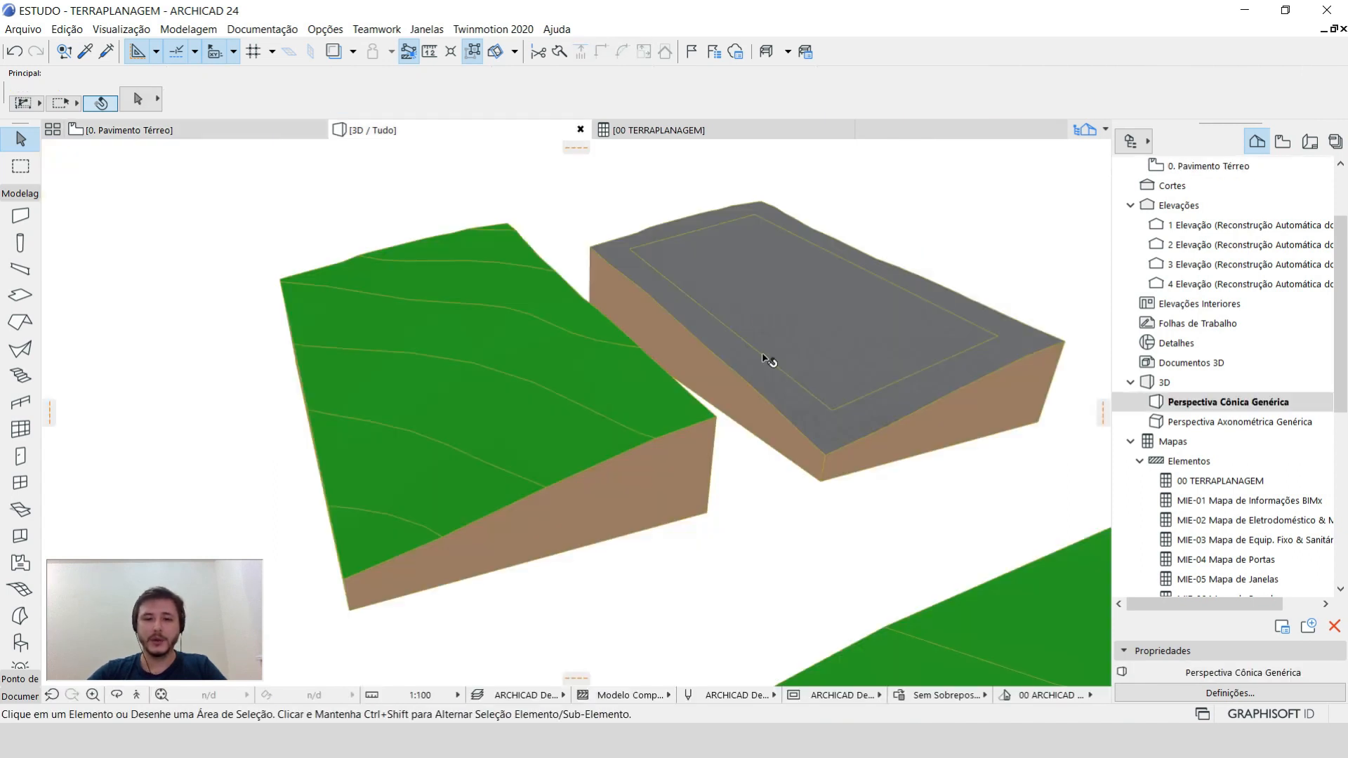
scroll(769, 360, "up", 5)
mouse_move(695, 390)
left_mouse_down()
mouse_move(361, 337)
mouse_move(252, 352)
mouse_move(695, 371)
left_mouse_up()
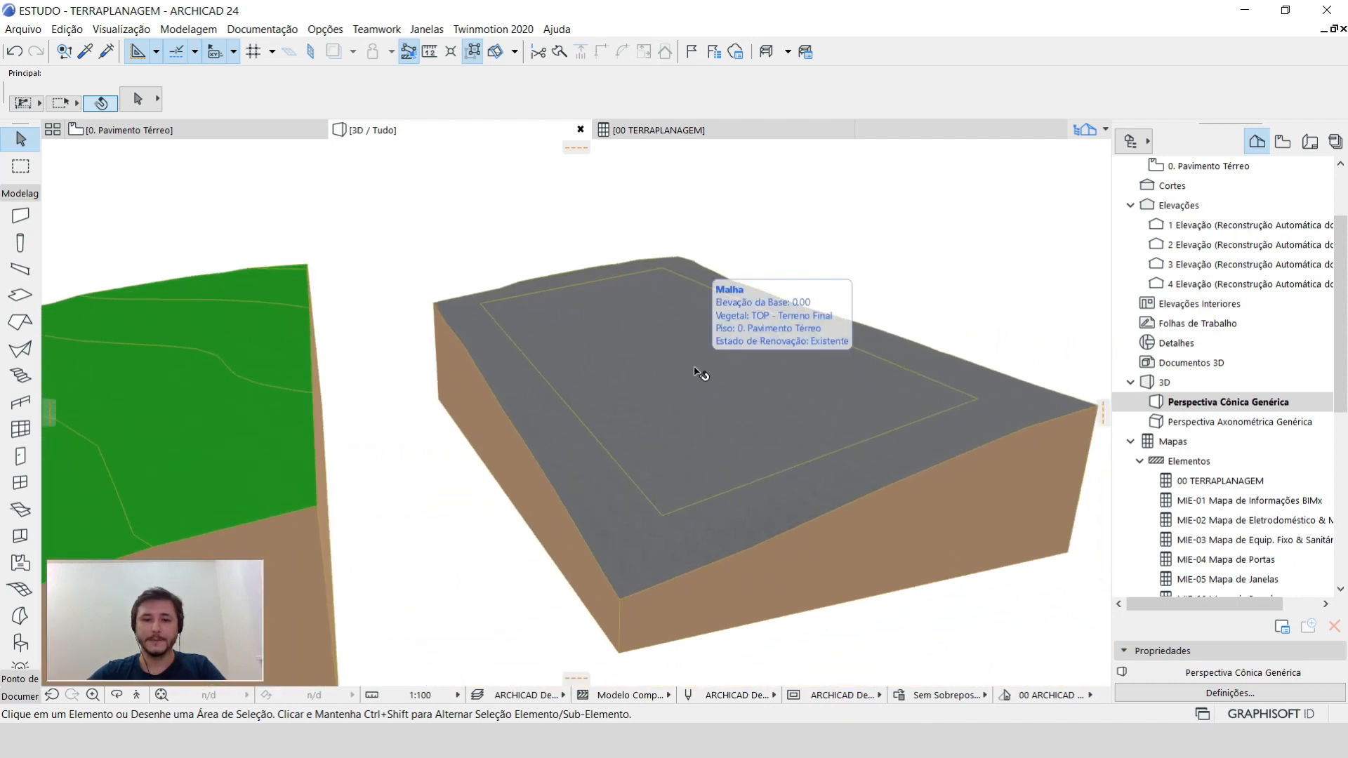
key("F2")
left_click(883, 312)
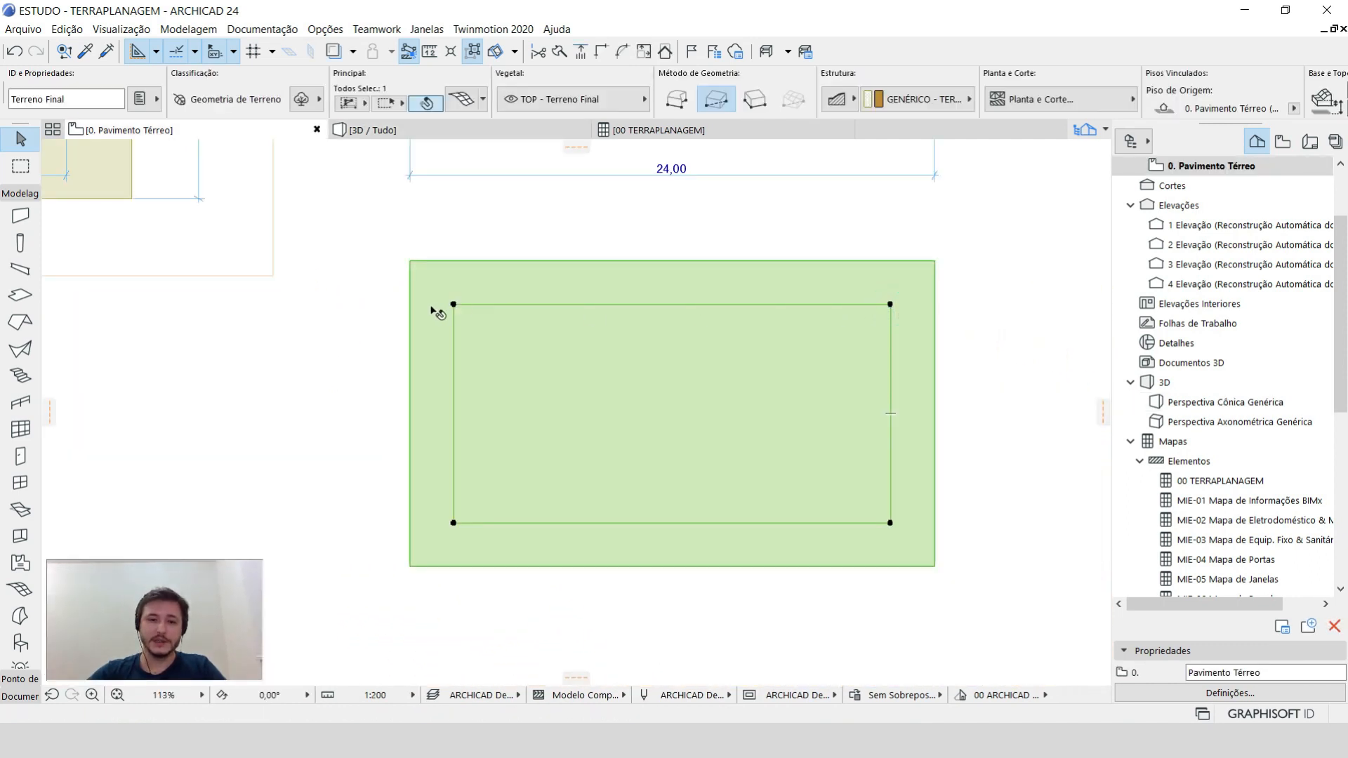
left_click(890, 523)
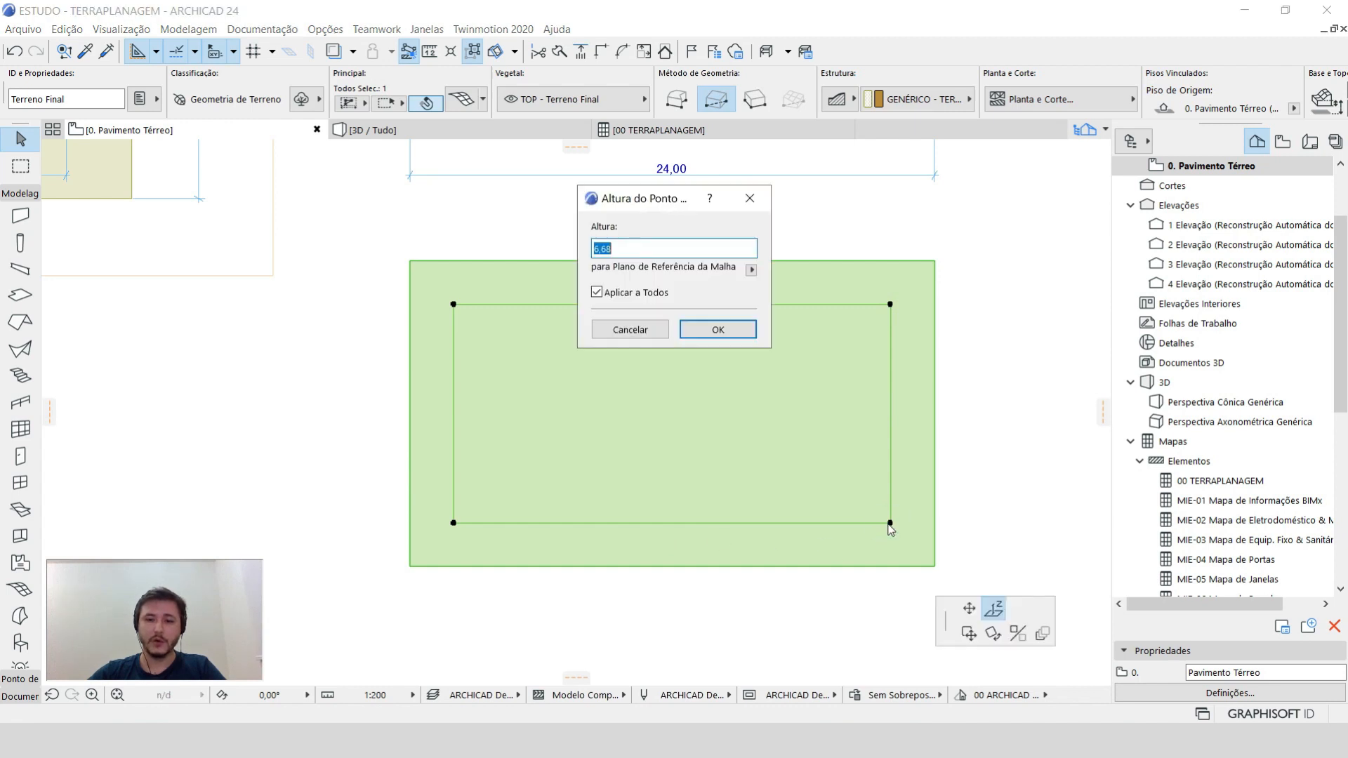
left_click(646, 250)
double_click(651, 250)
type("4,45")
key("Return")
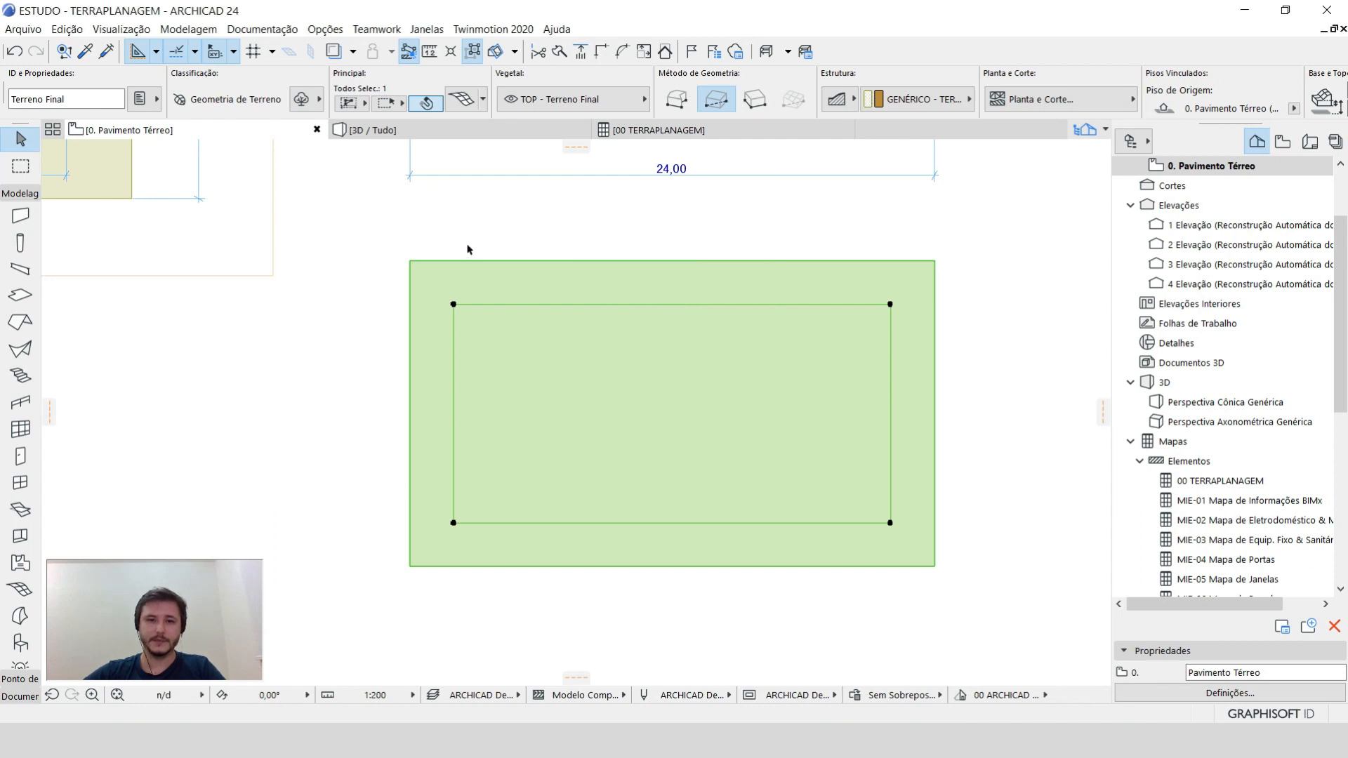
Examine the platform and slopes of the Terreno Final mesh in 3D and check its net volume in the TERRAPLANAGEM schedule.
key("F3")
middle_click_drag(803, 427, 320, 311, "shift")
scroll(641, 370, "up", 10)
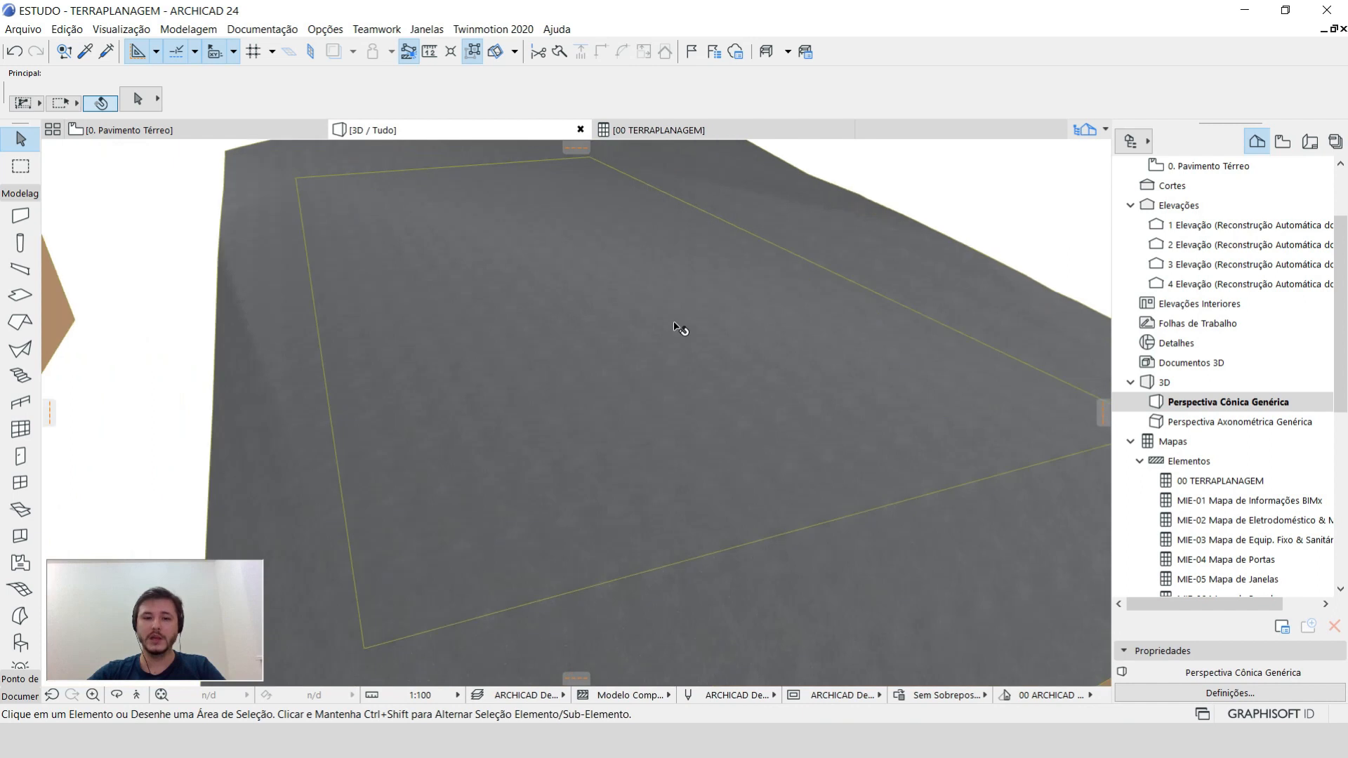
middle_click_drag(686, 367, 491, 335, "shift")
left_click(678, 130)
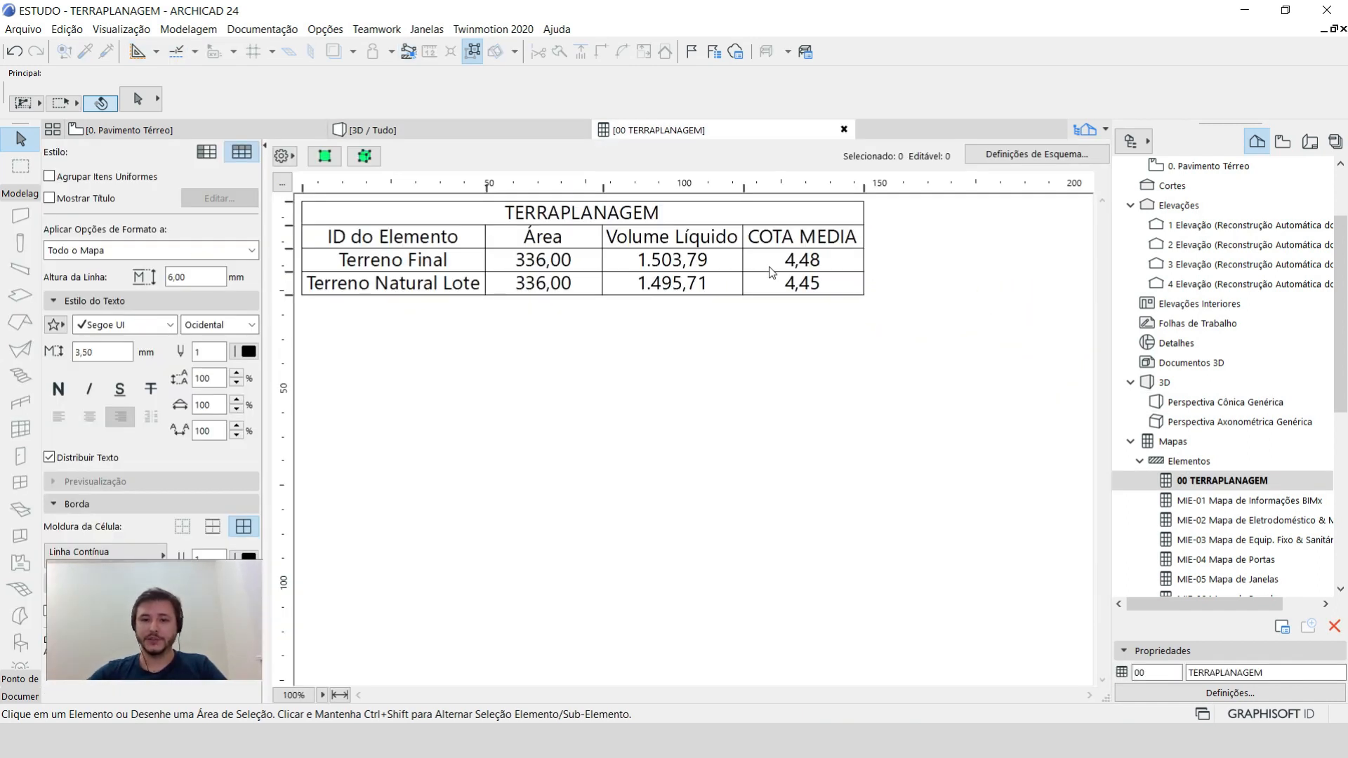
left_click(672, 269)
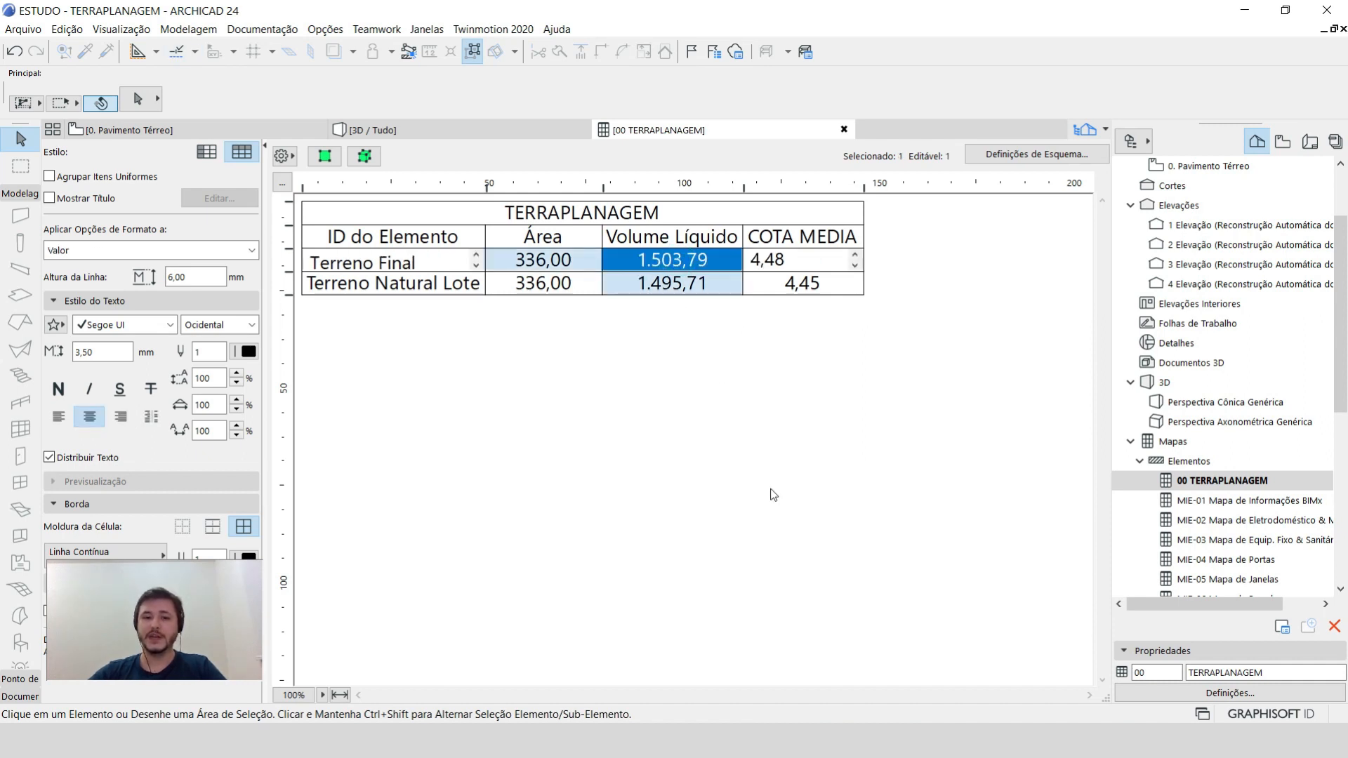
key("F3")
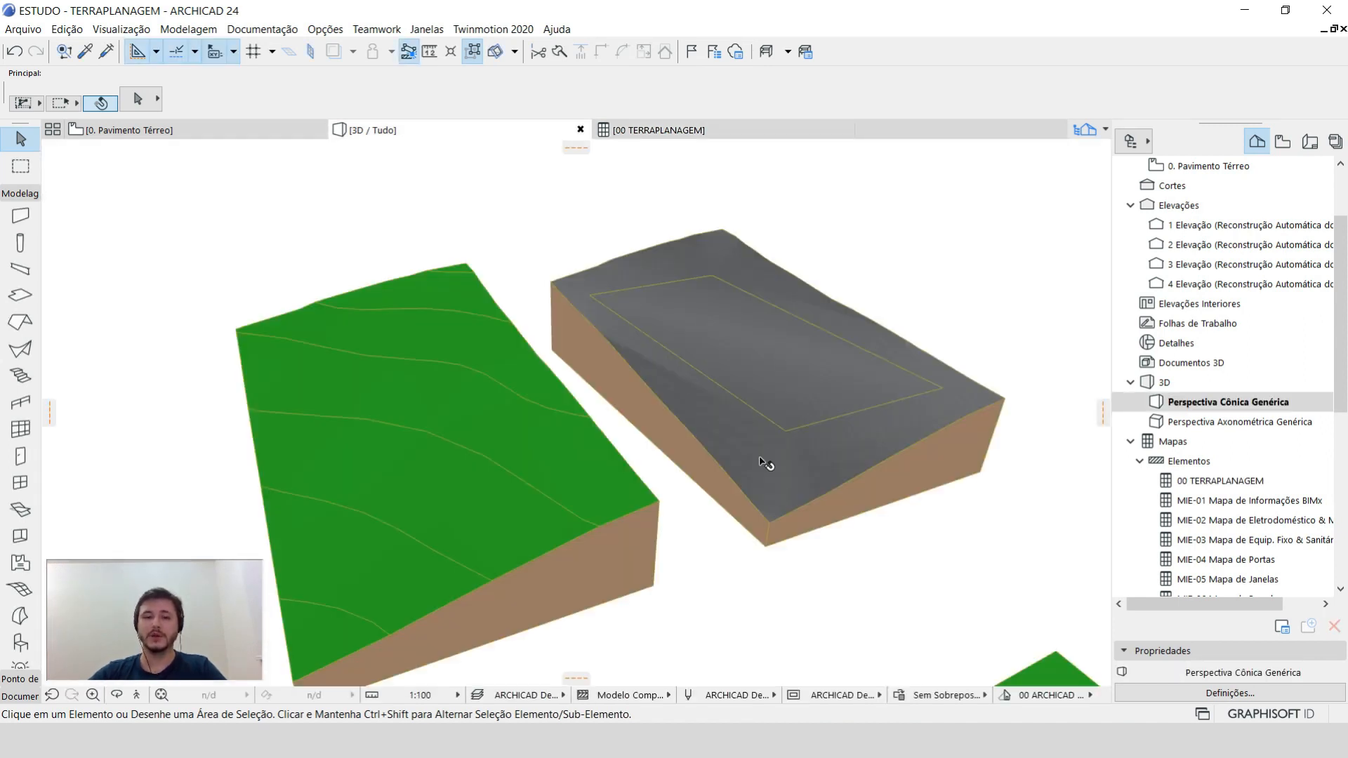
left_click(766, 462)
key("Escape")
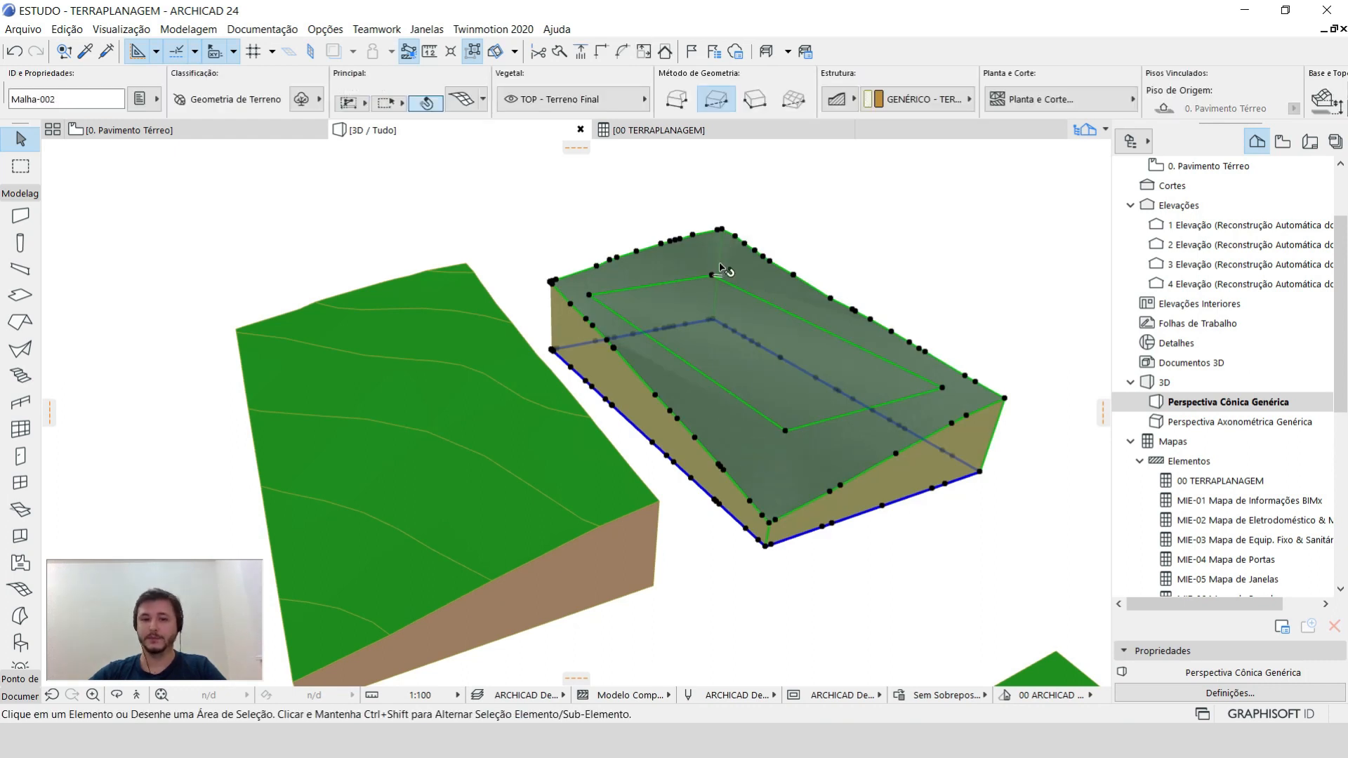
left_click(635, 130)
left_click(498, 127)
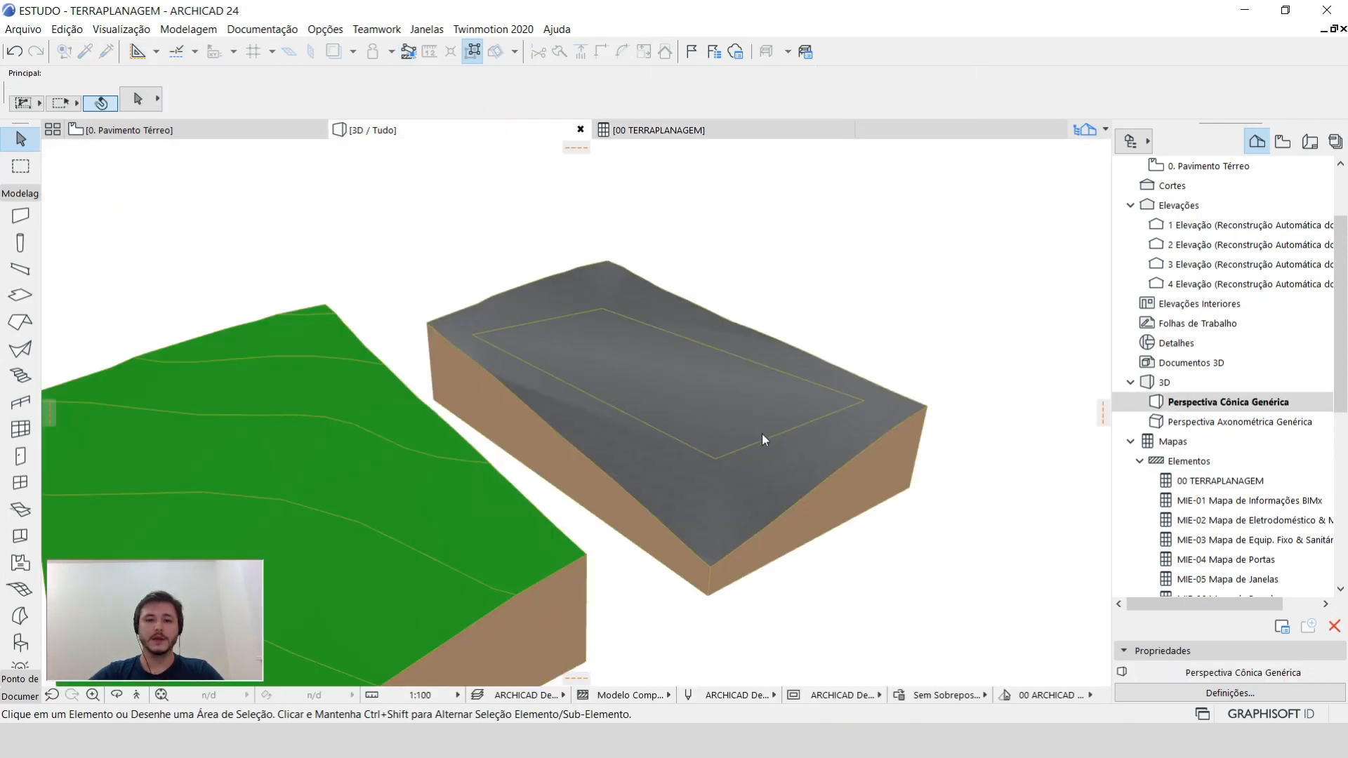
Compare the Volume Líquido and COTA MEDIA values of Terreno Final and Terreno Natural Lote in the TERRAPLANAGEM schedule.
left_click(710, 133)
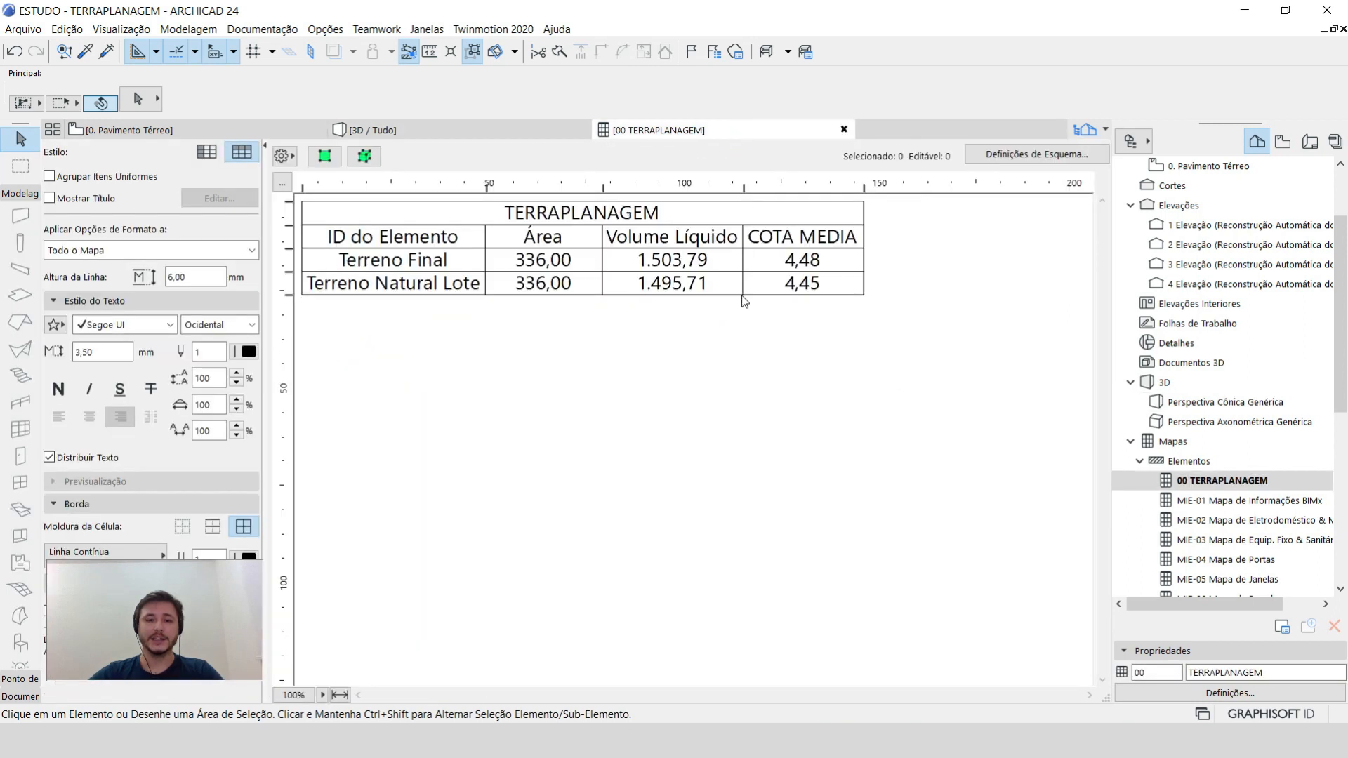
left_click(697, 270)
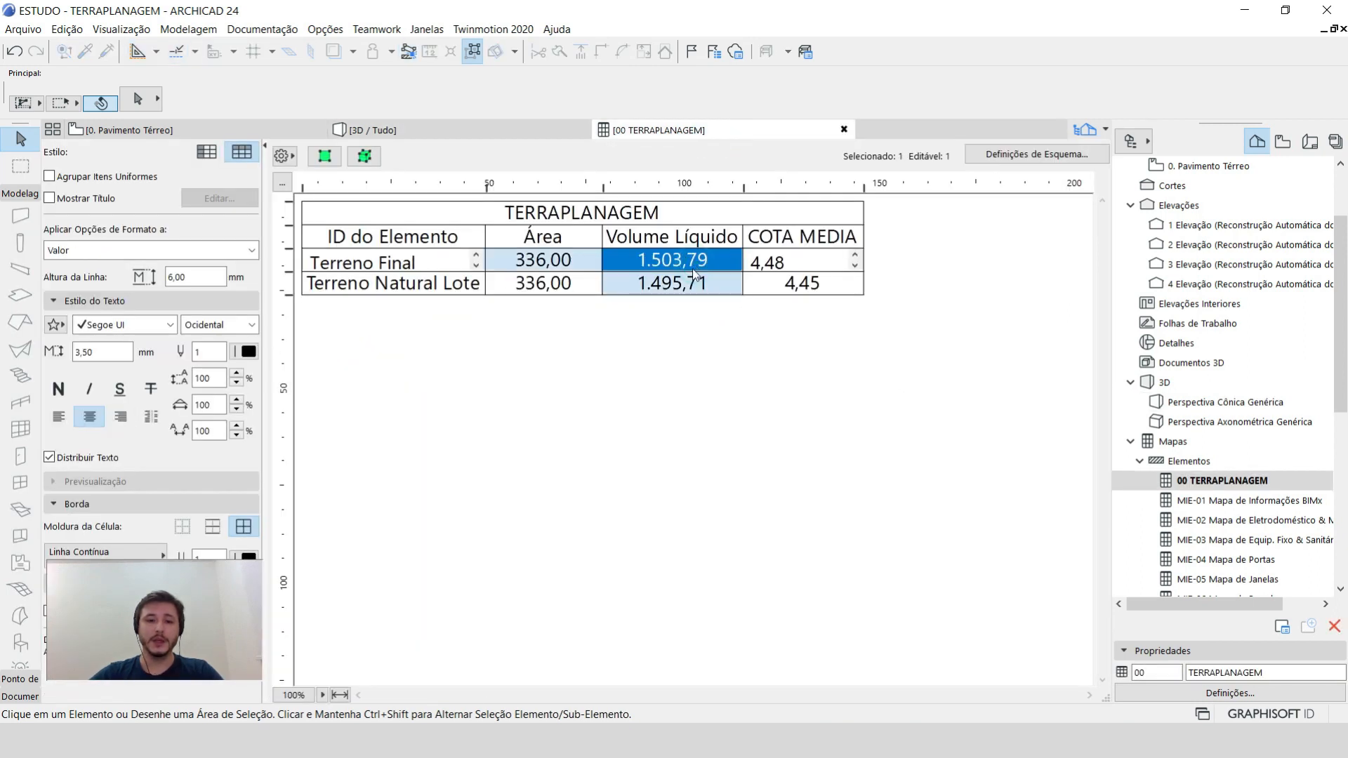
left_click(653, 288)
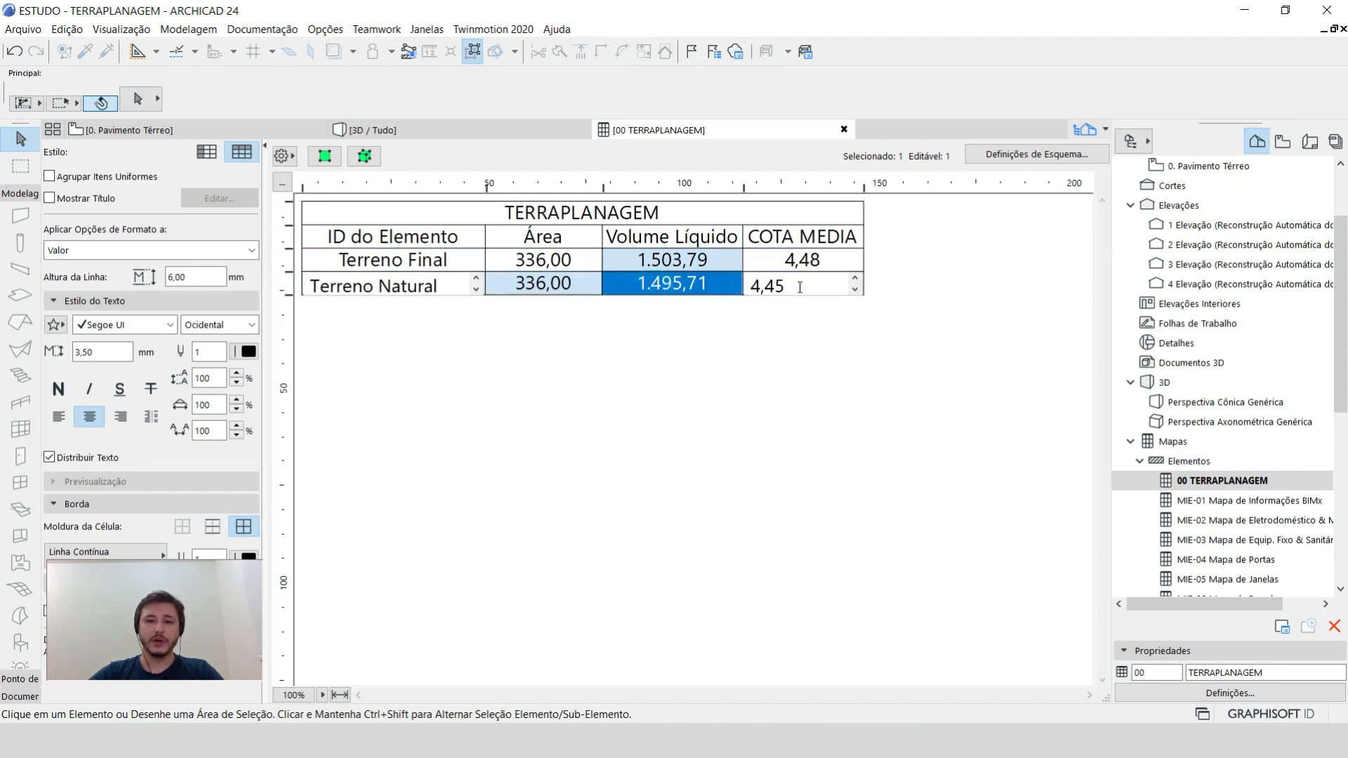
left_click_drag(806, 287, 704, 287)
left_click(686, 266)
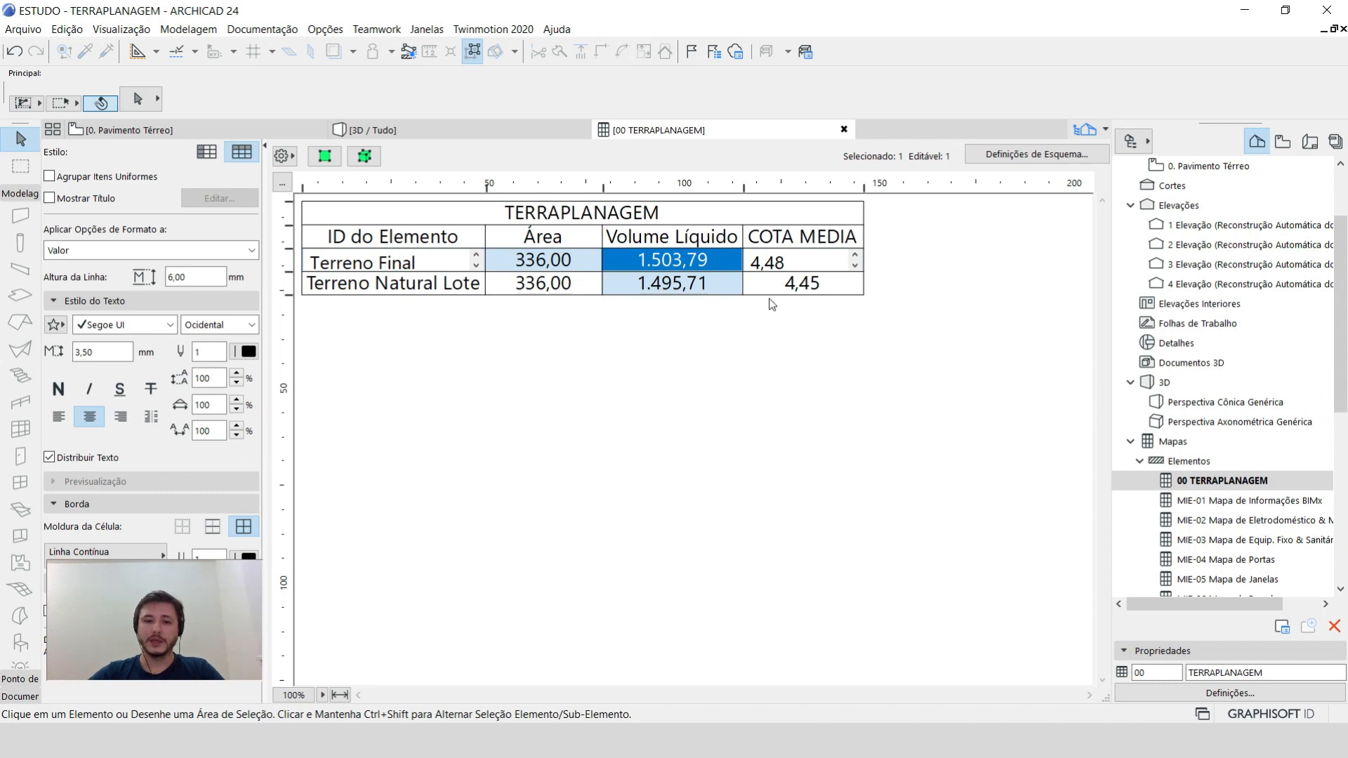
left_click(797, 263)
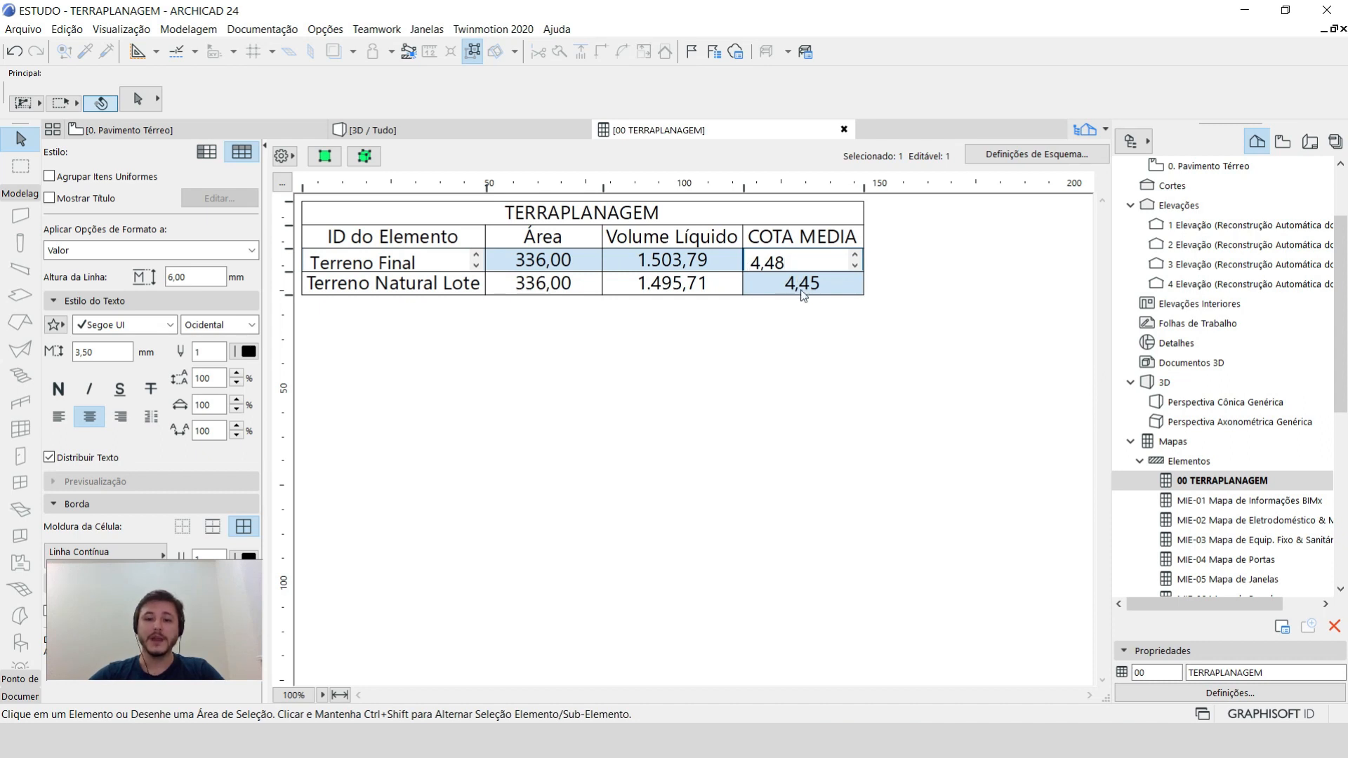
Lower the height of the inner rectangle's points on the Terreno Final mesh to 4,42, applying it to all.
left_click(777, 262)
left_click_drag(776, 263, 784, 262)
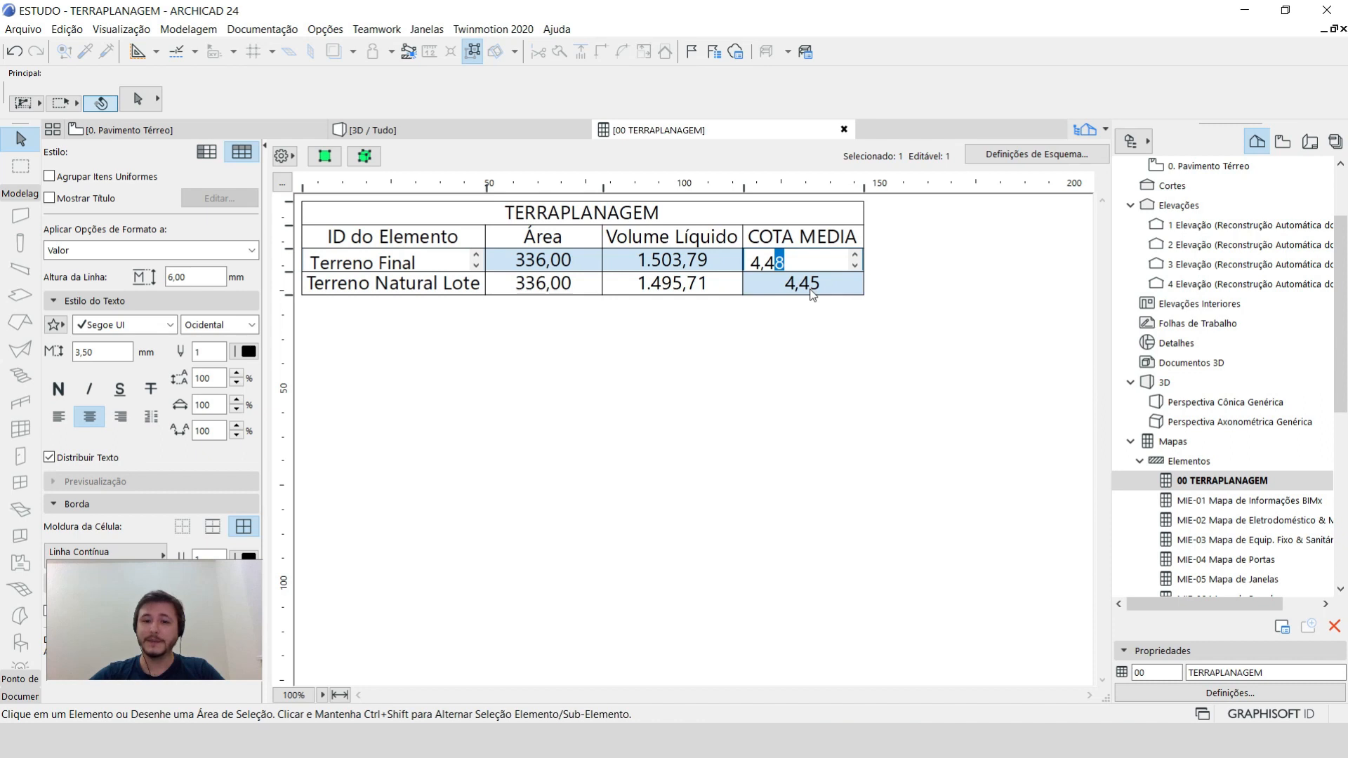
left_click(679, 286)
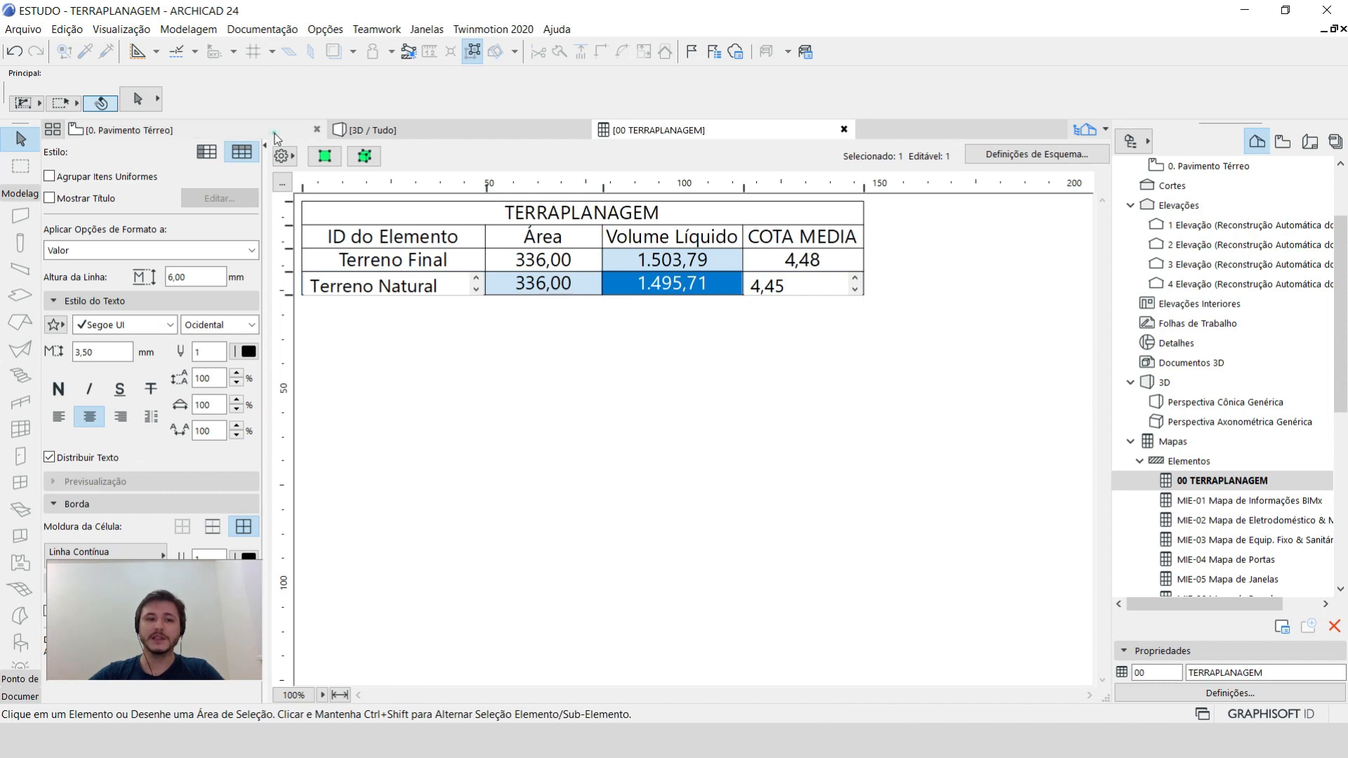
left_click(327, 137)
left_click(663, 349)
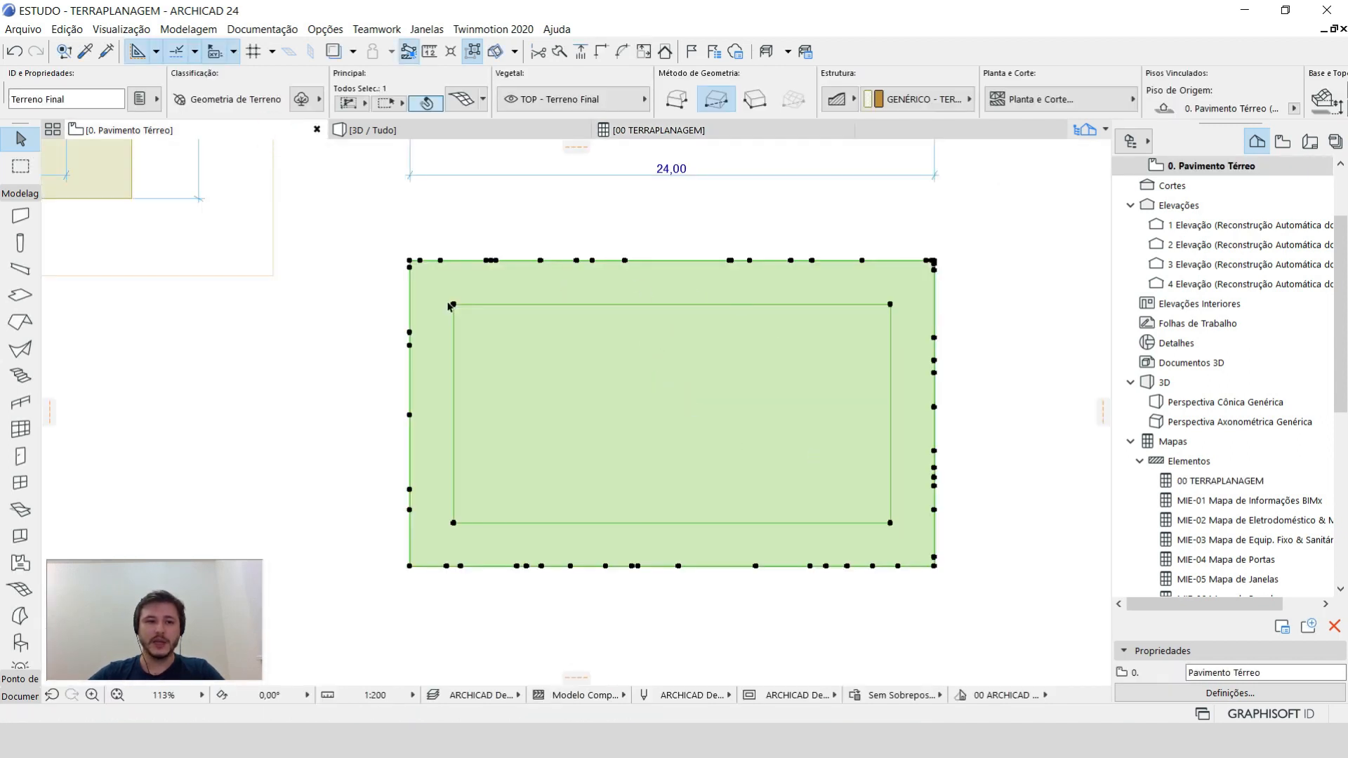
left_click(890, 304)
left_click(890, 304)
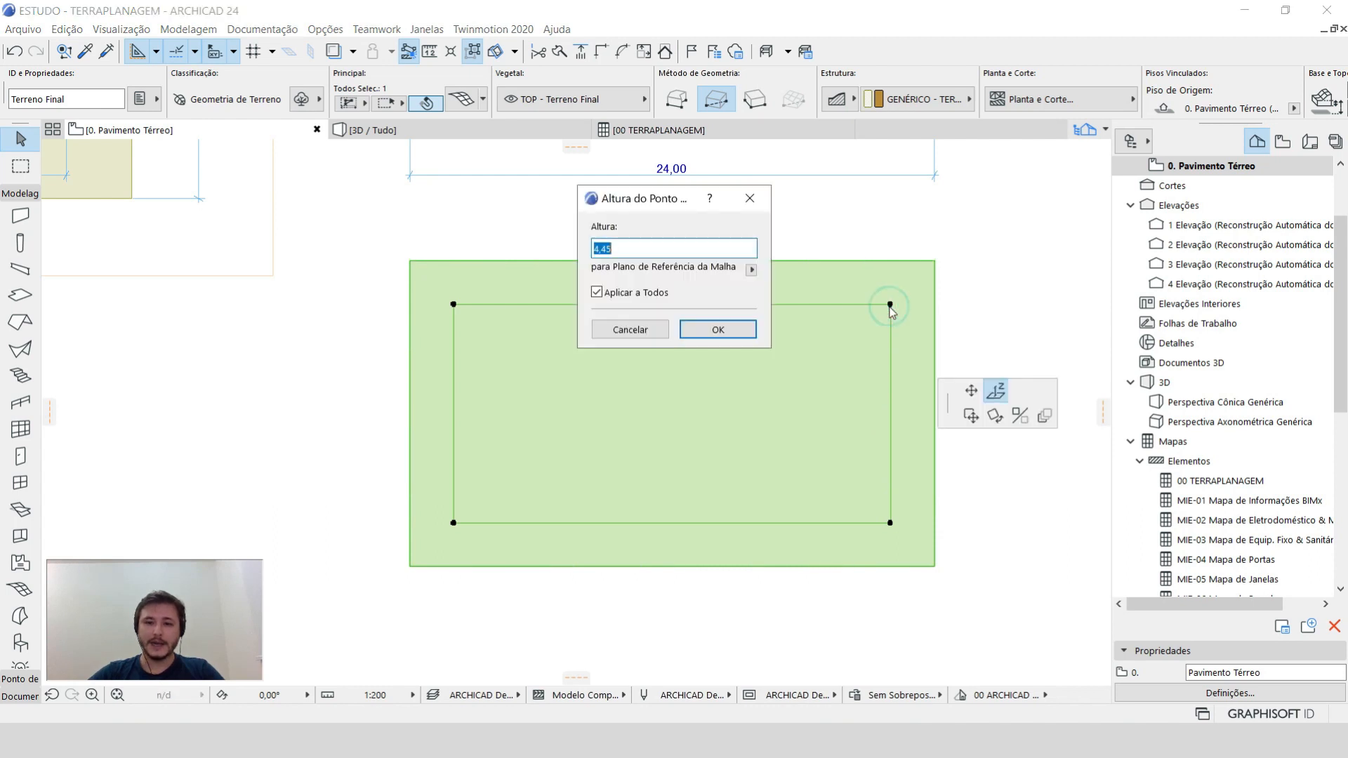
left_click(629, 250)
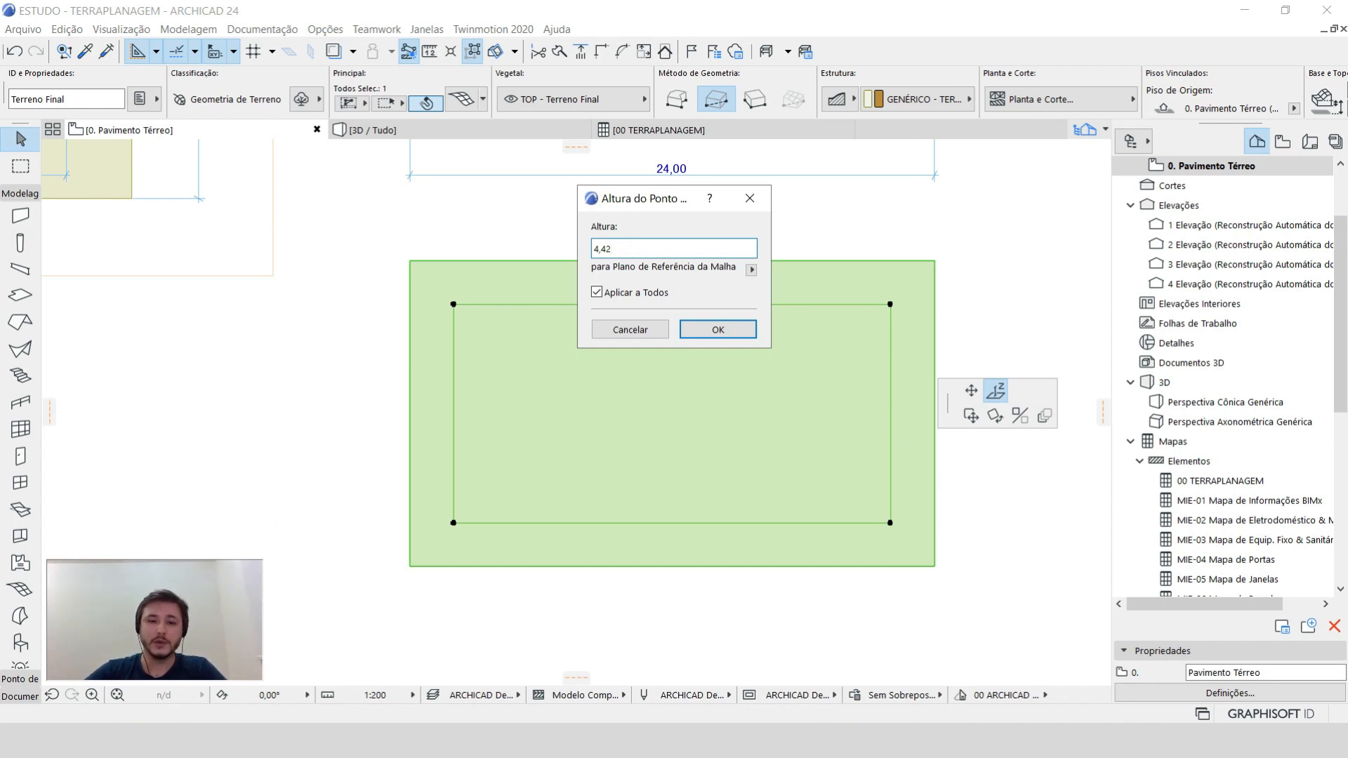
left_click(717, 328)
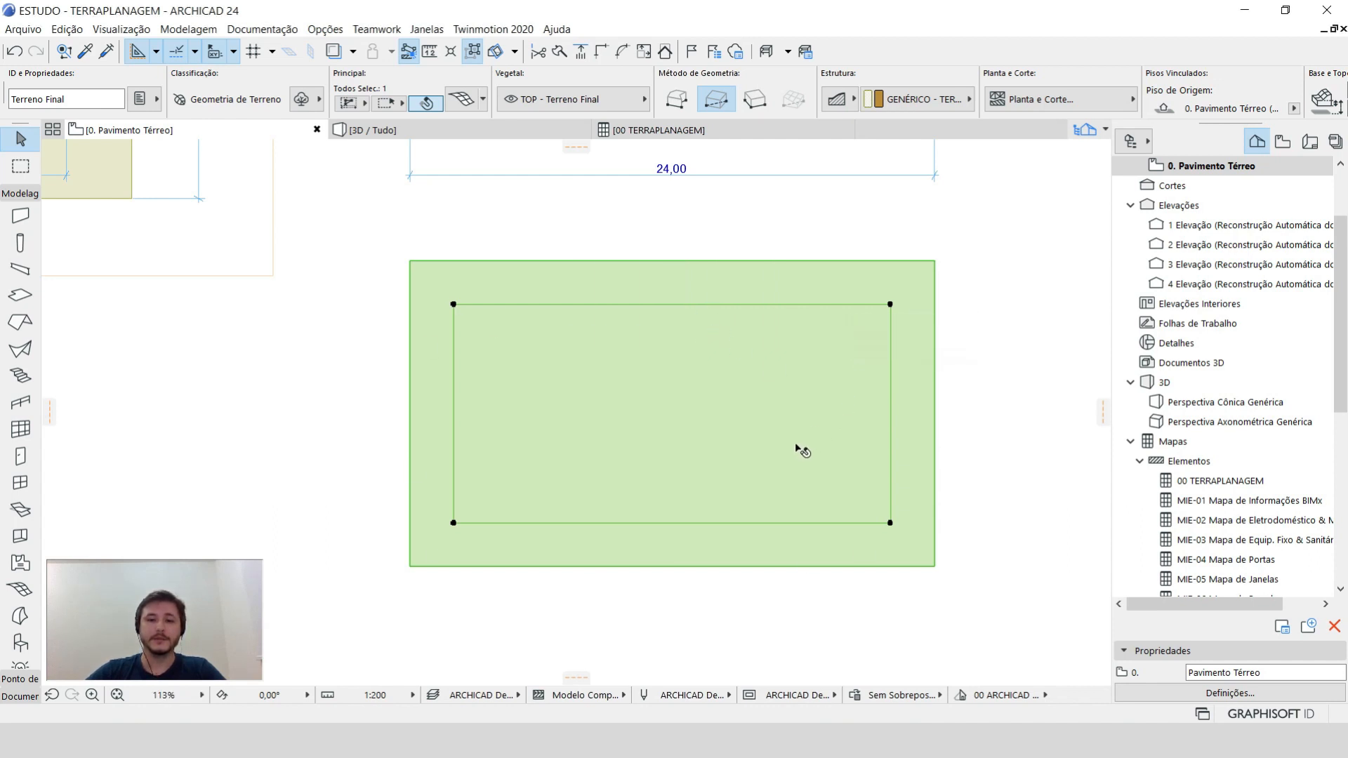
left_click(496, 229)
Check the updated volume and COTA MEDIA of Terreno Final against Terreno Natural Lote in the schedule and view the terrain in 3D.
left_click(652, 131)
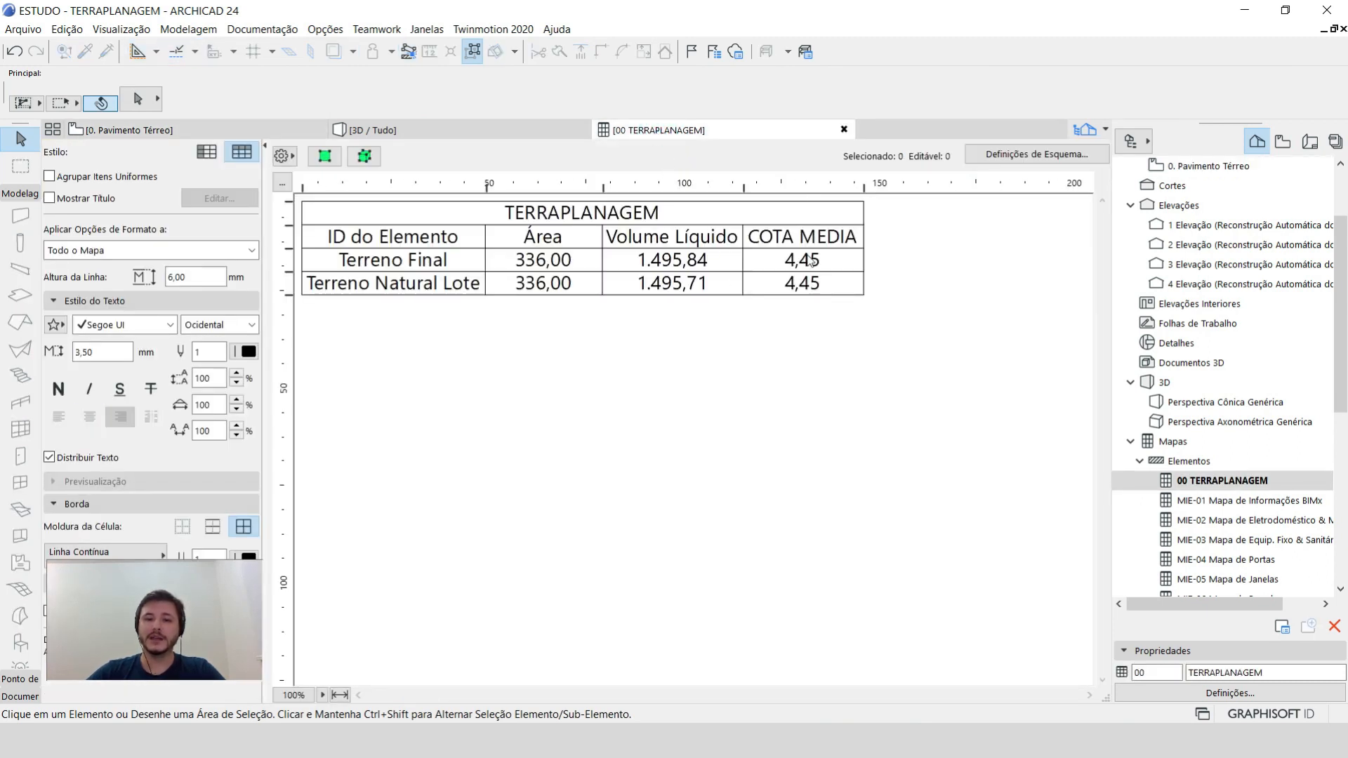
left_click(676, 266)
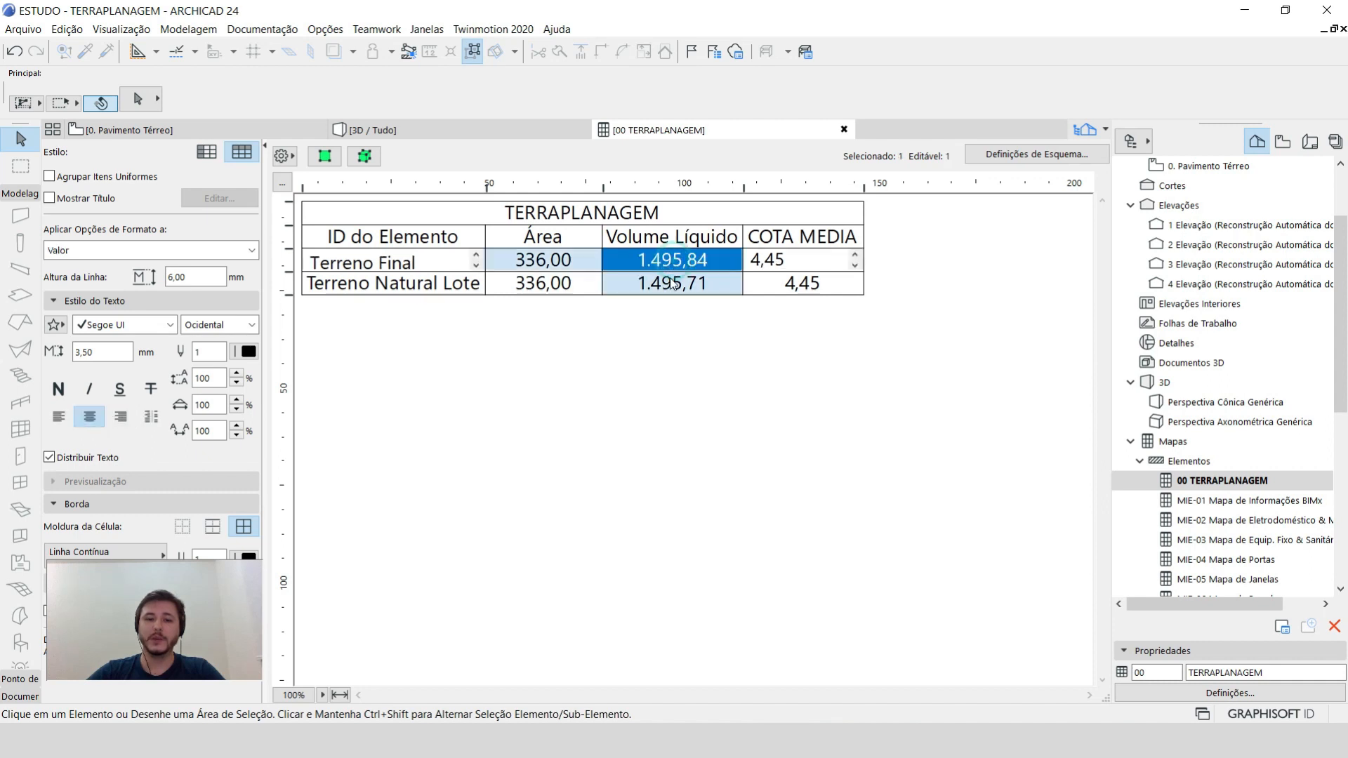
left_click(674, 283)
left_click(421, 127)
left_click_drag(671, 364, 536, 403)
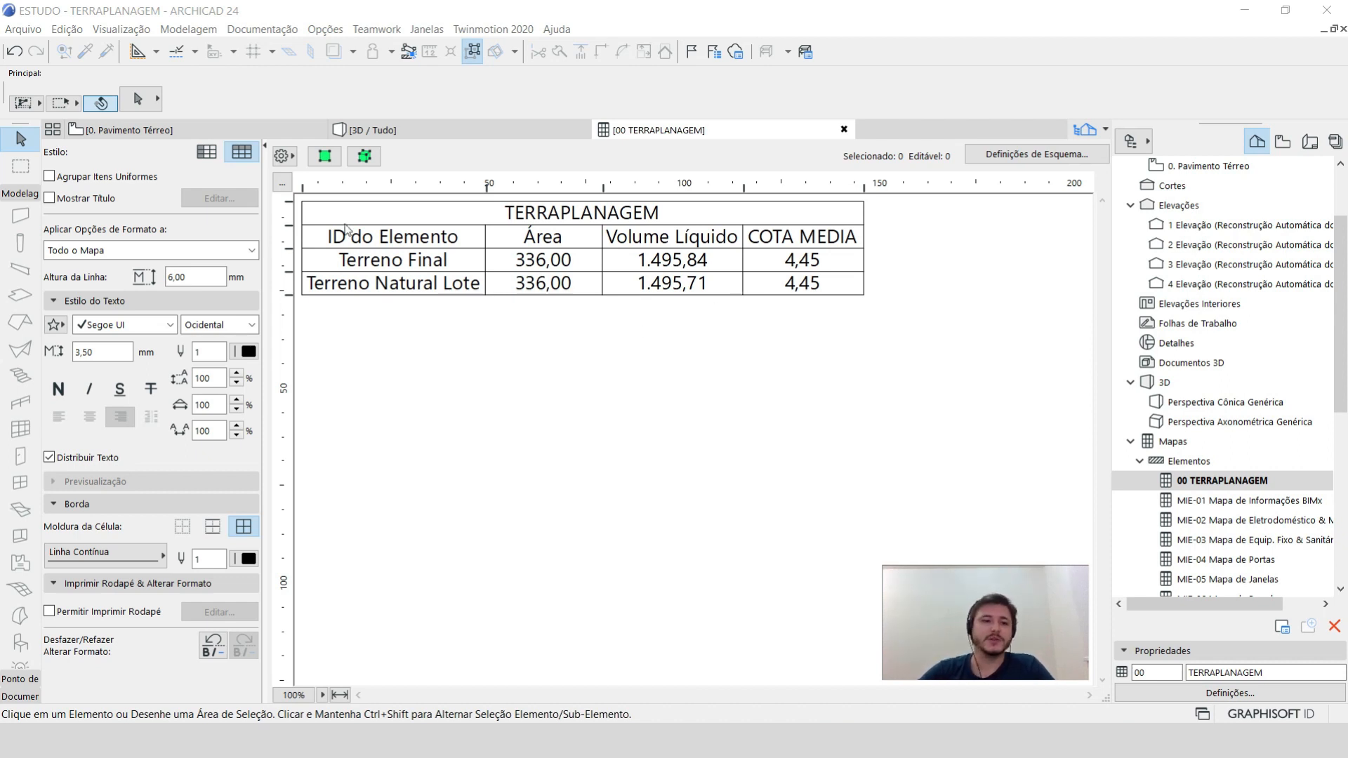
Copy the Terreno Natural Lote and Terreno Final meshes horizontally about 31,8 m to the right on the Pavimento Térreo plan.
key("F2")
left_click(540, 275)
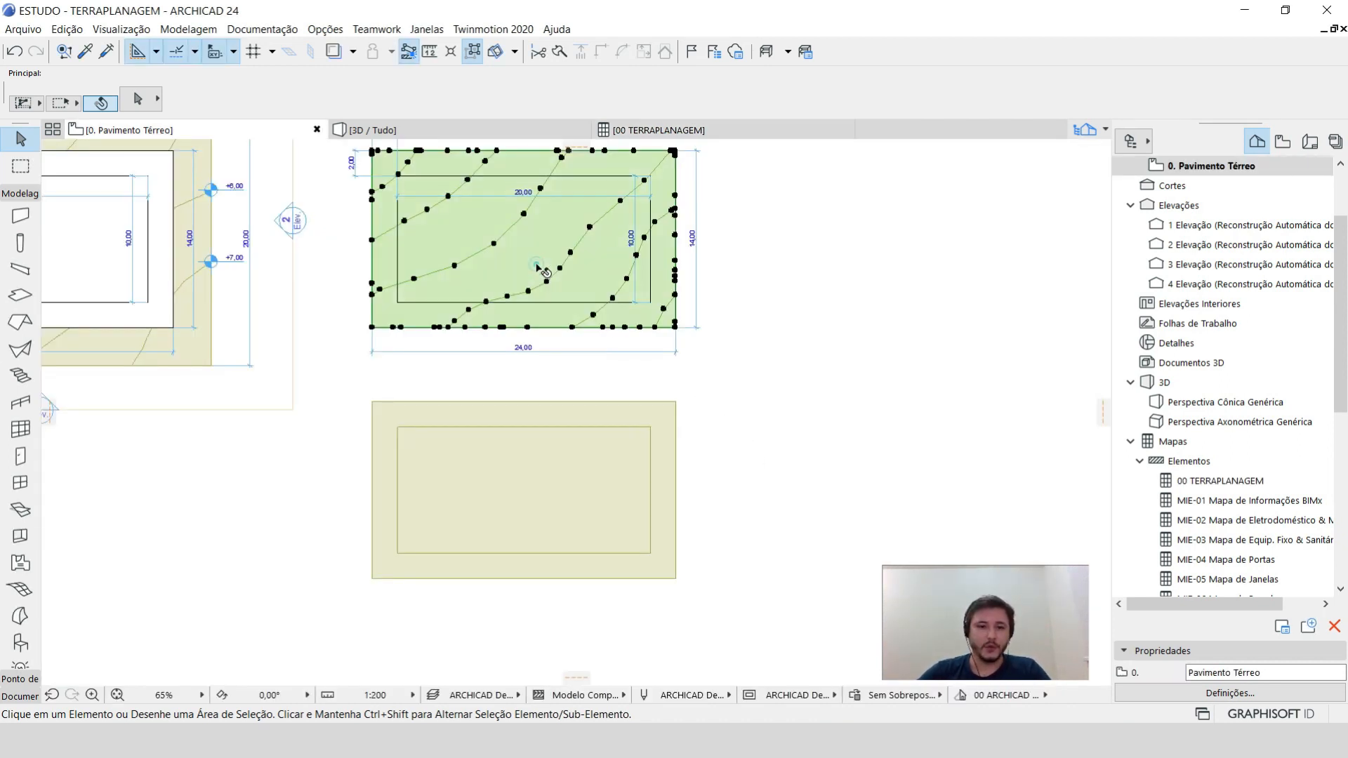
left_click(571, 485, "shift")
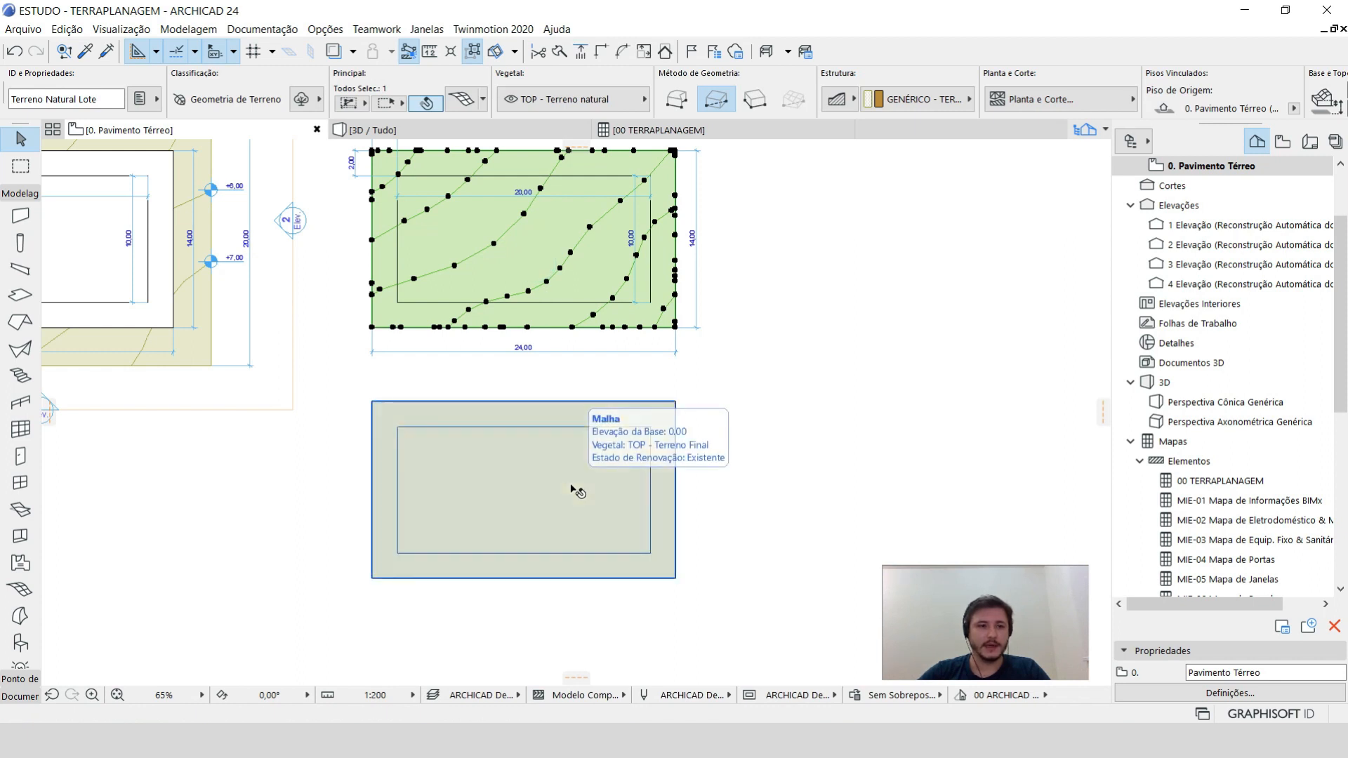
scroll(577, 490, "down", 5)
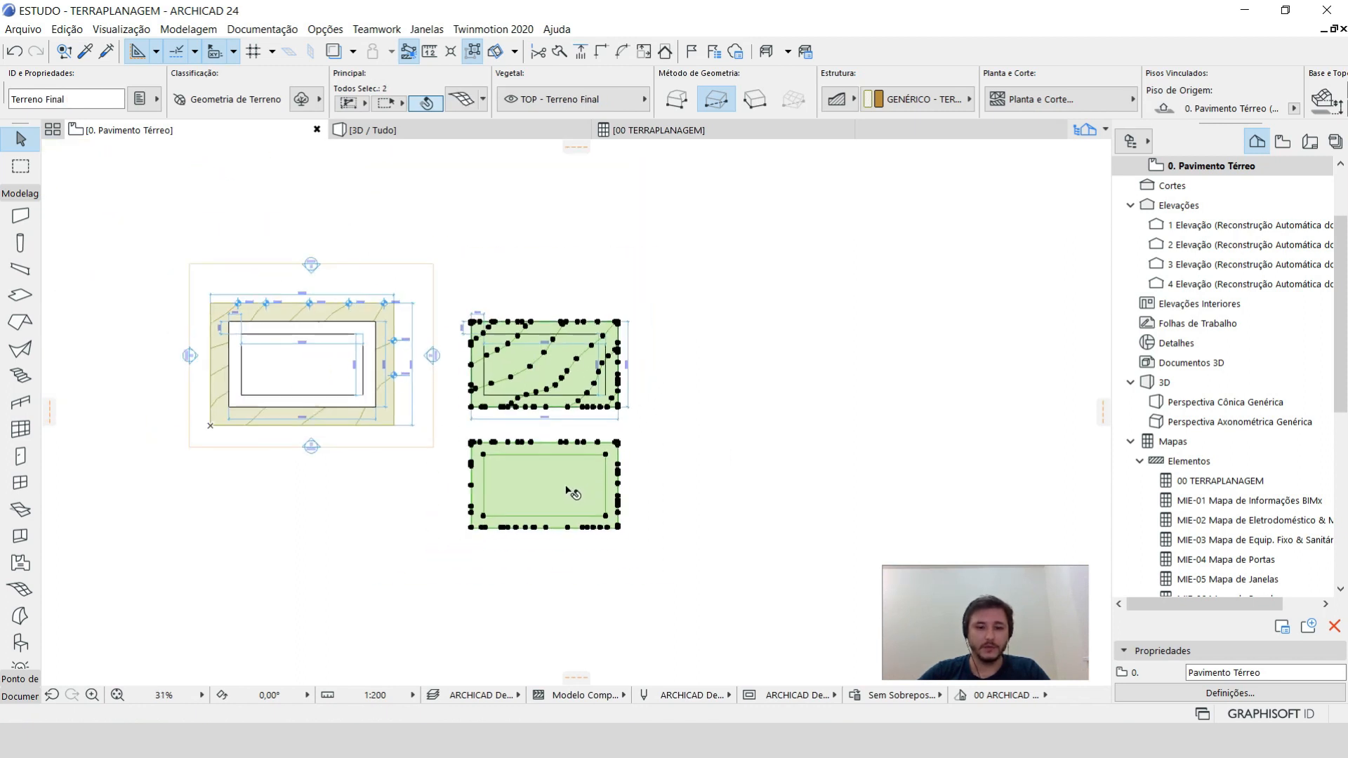
left_click(566, 486)
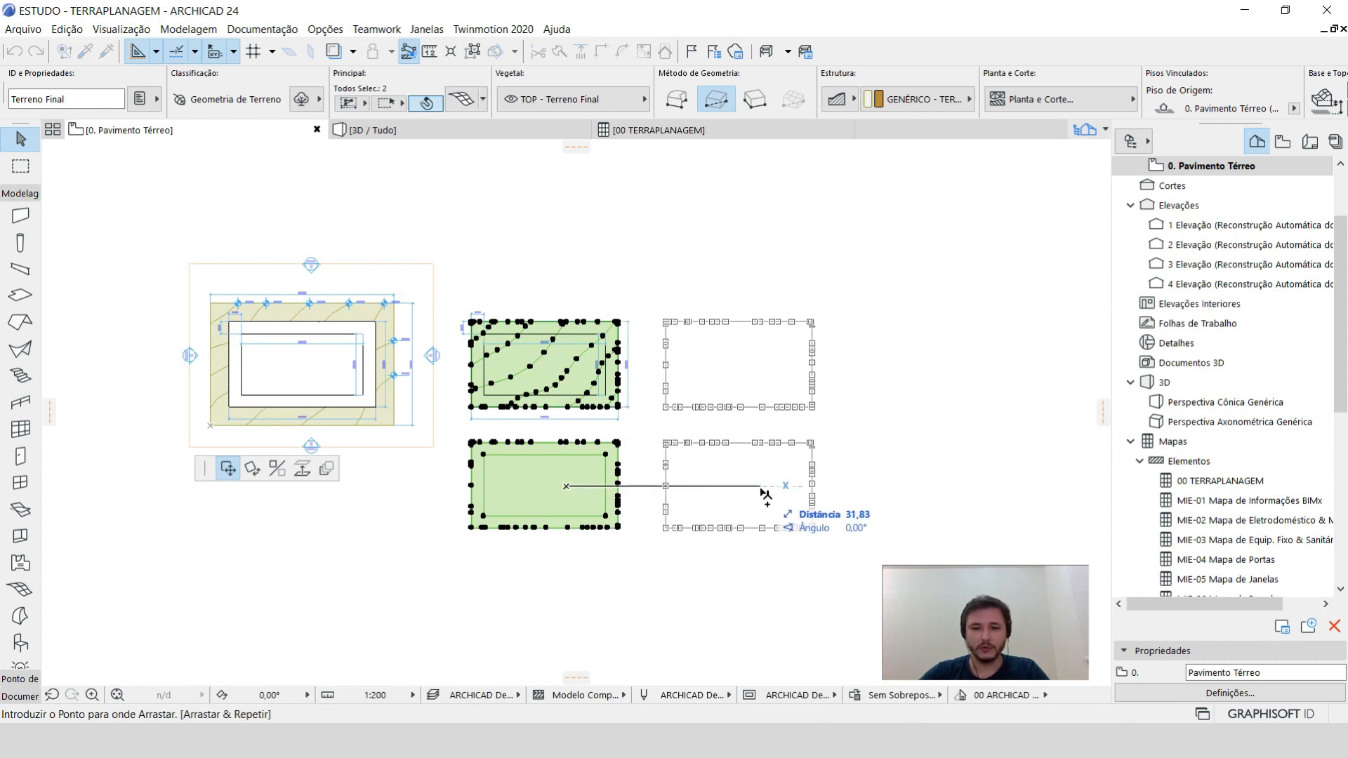
left_click(765, 493)
left_click(869, 482)
scroll(881, 424, "up", 3)
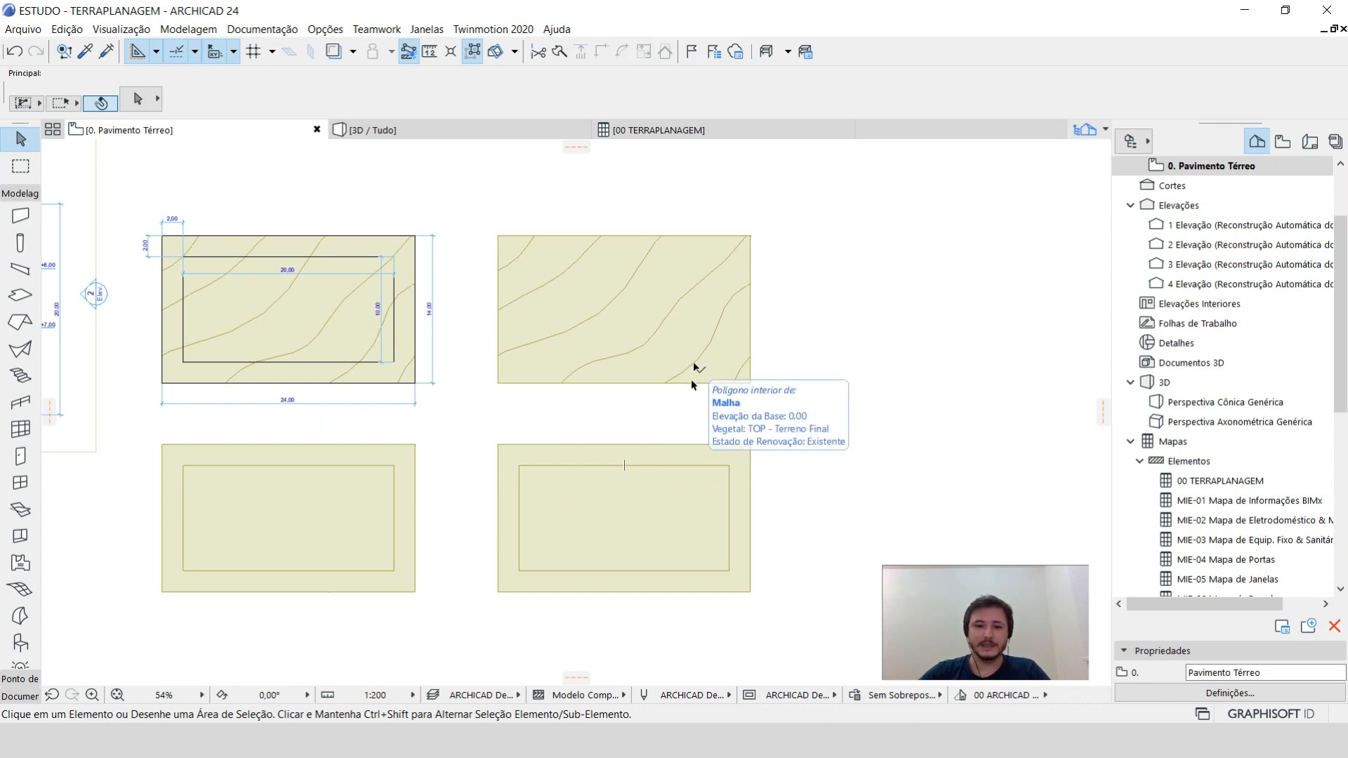
Overlay the copied Terreno Final mesh on the Terreno Natural Lote copy and examine their overlap in 3D.
left_click(686, 344)
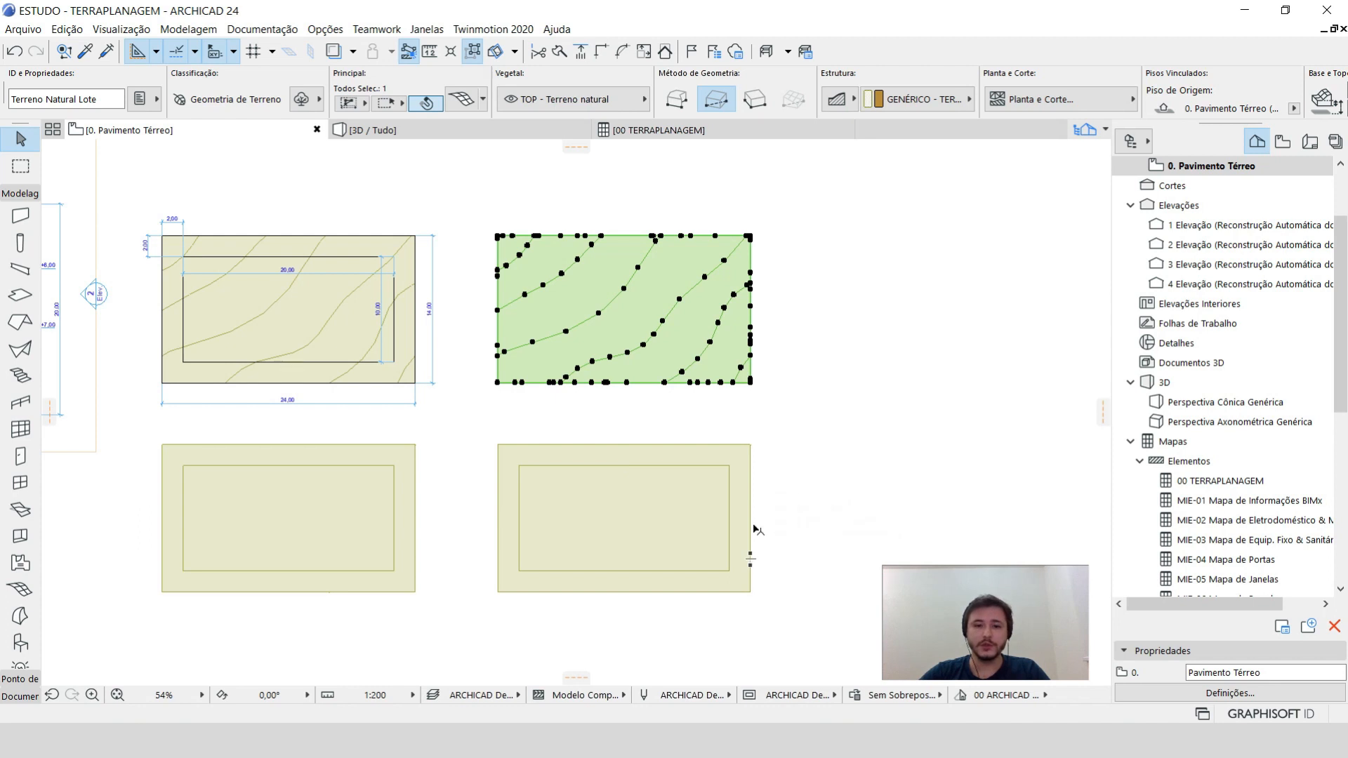
scroll(753, 528, "down", 1)
middle_click_drag(668, 513, 777, 451)
key("Escape")
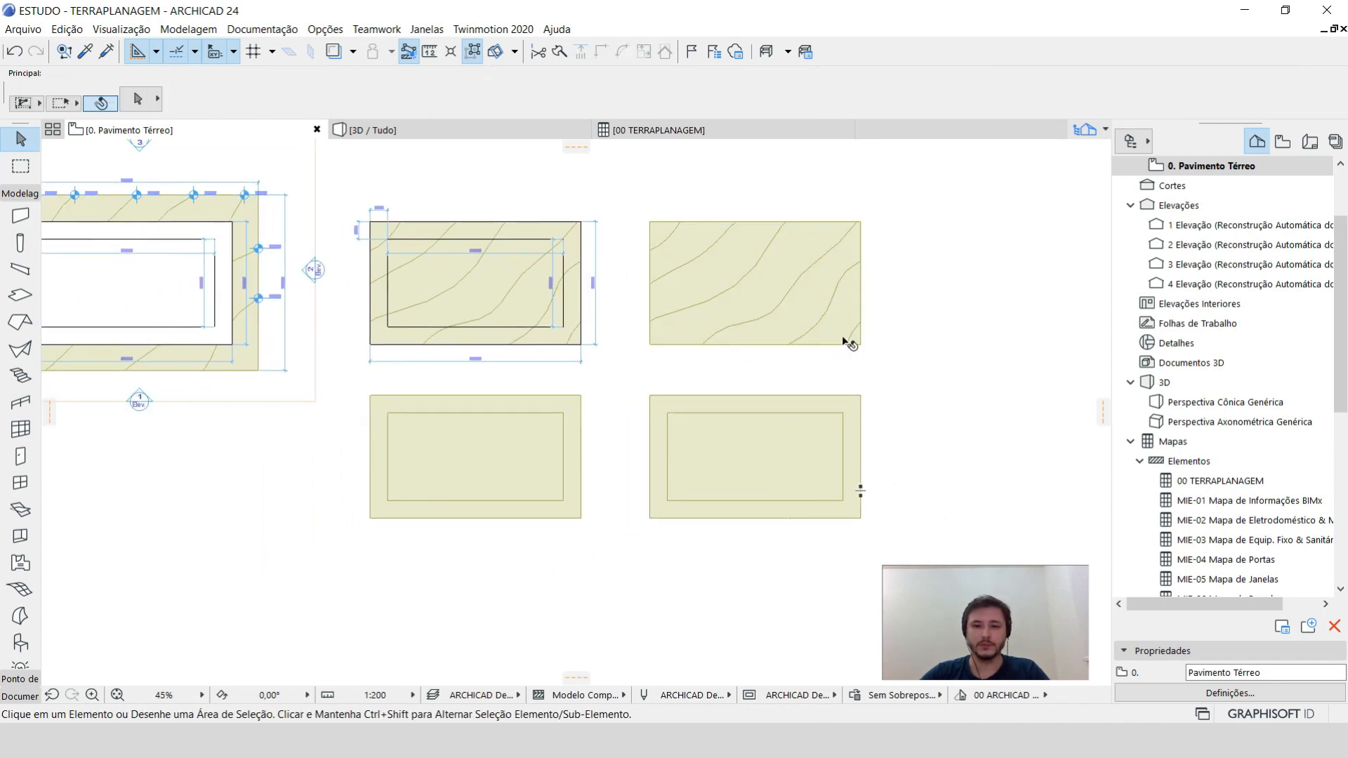
key("F3")
middle_click_drag(458, 457, 640, 346, "shift")
scroll(656, 359, "up", 2)
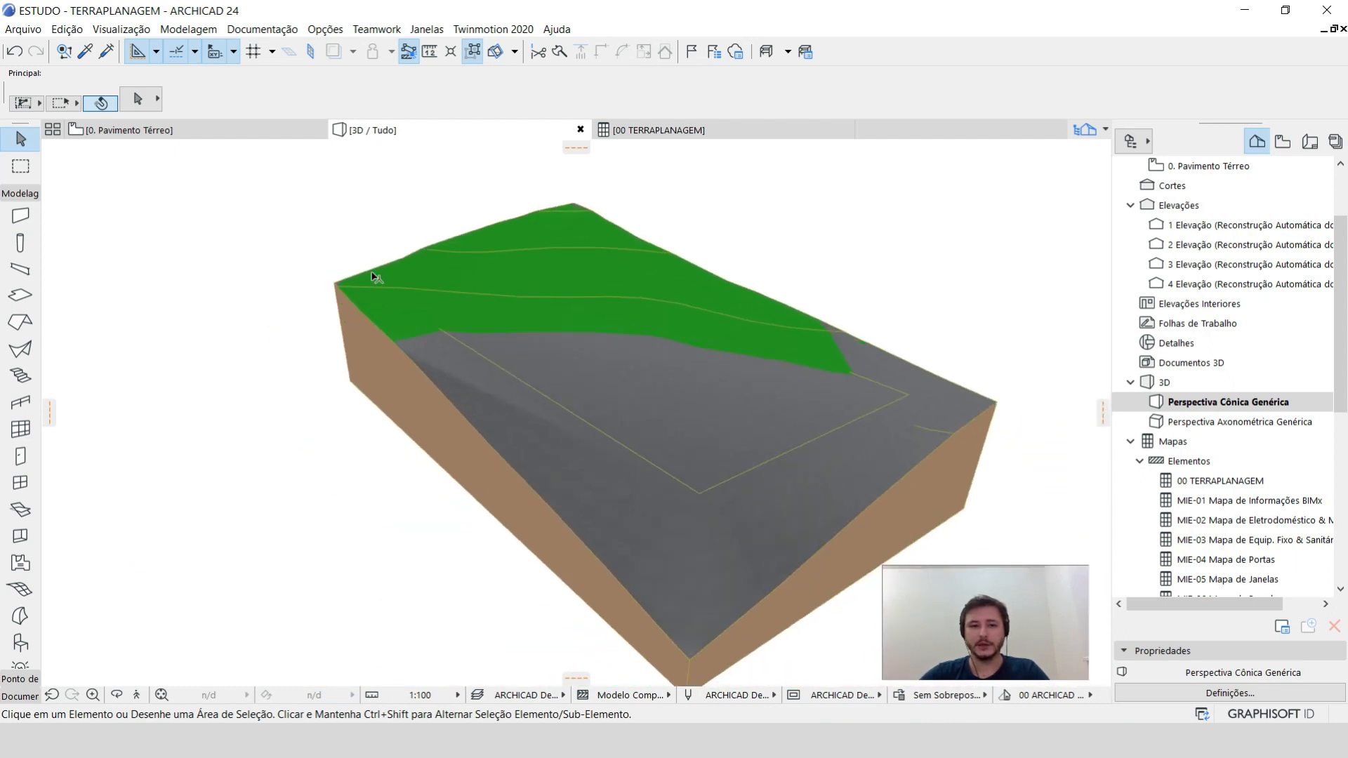
middle_click_drag(578, 403, 596, 356, "shift")
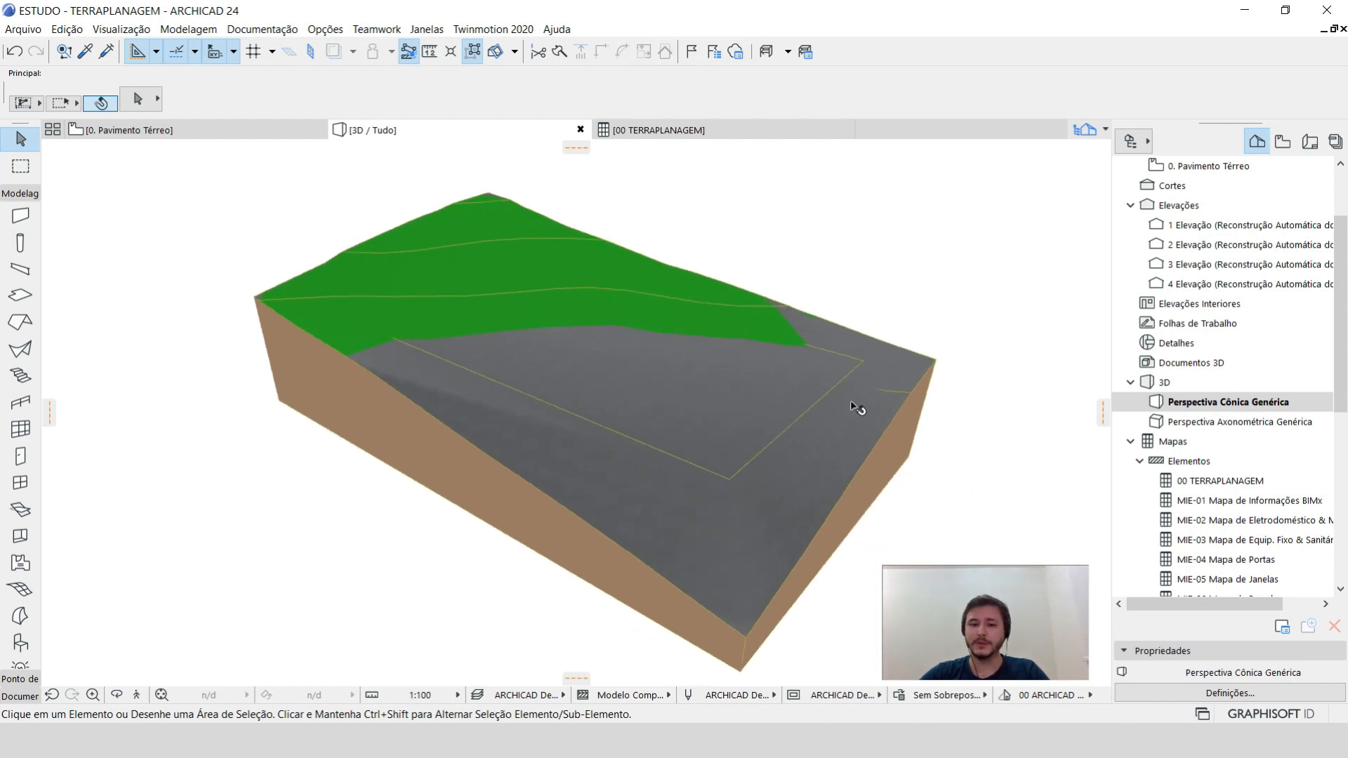
middle_click_drag(694, 401, 696, 411)
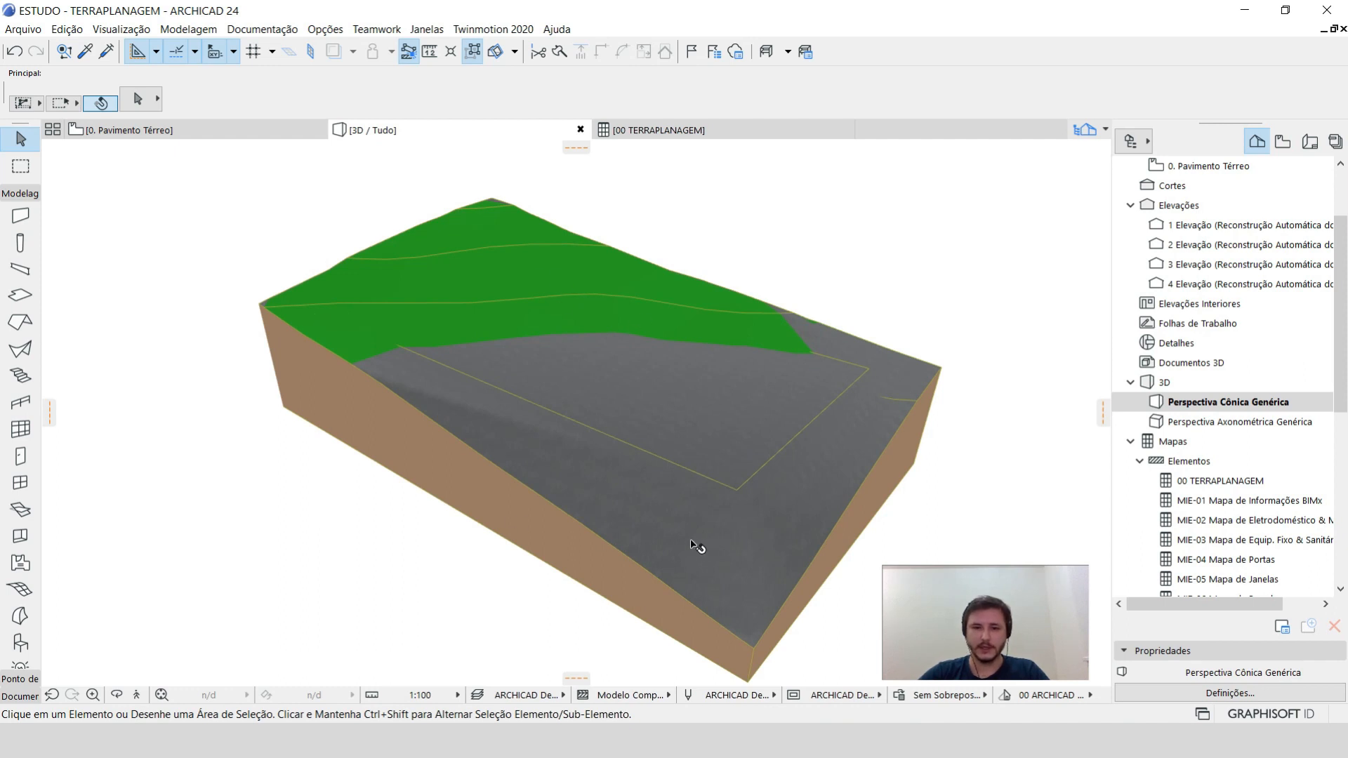
left_click_drag(391, 453, 574, 358)
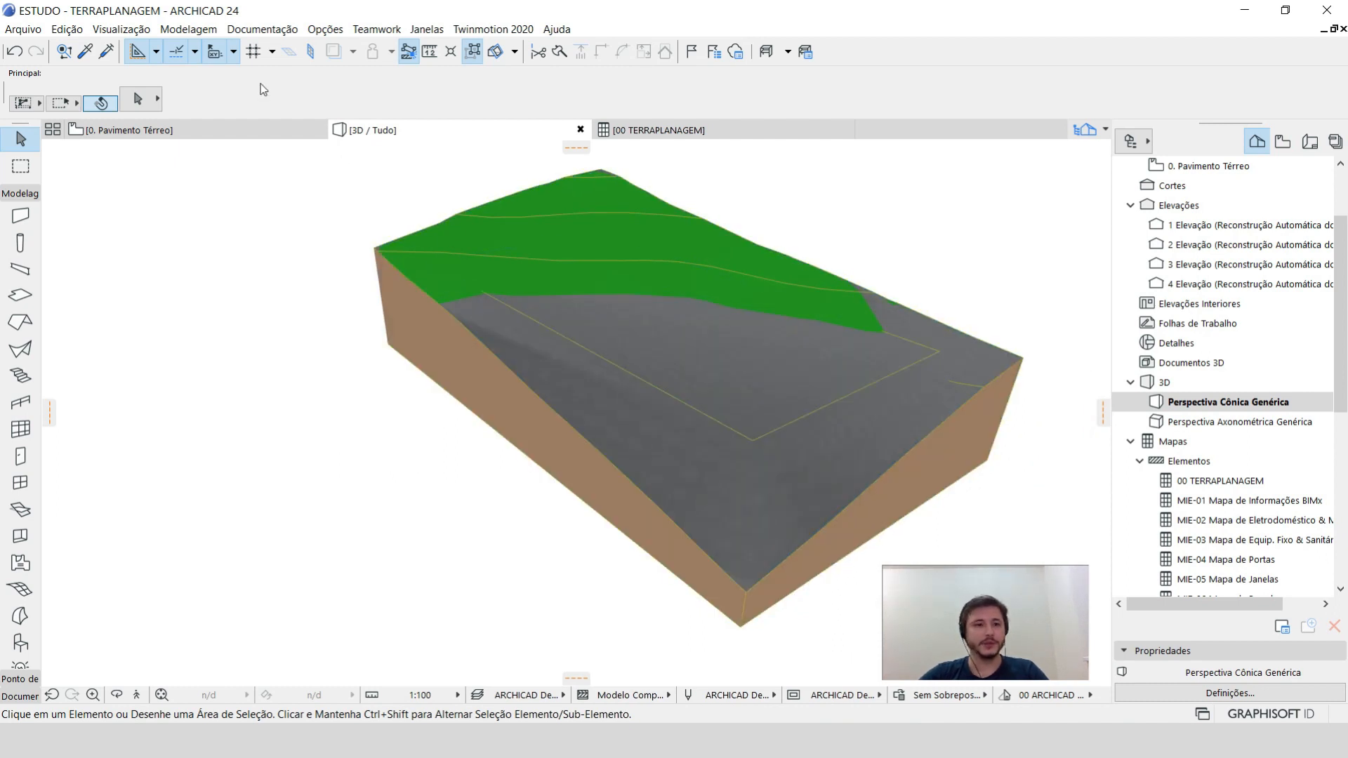
Subtract the Terreno Final mesh from the Terreno Natural Lote mesh with a solid element operation, keeping the target's own surface attributes.
left_click(189, 29)
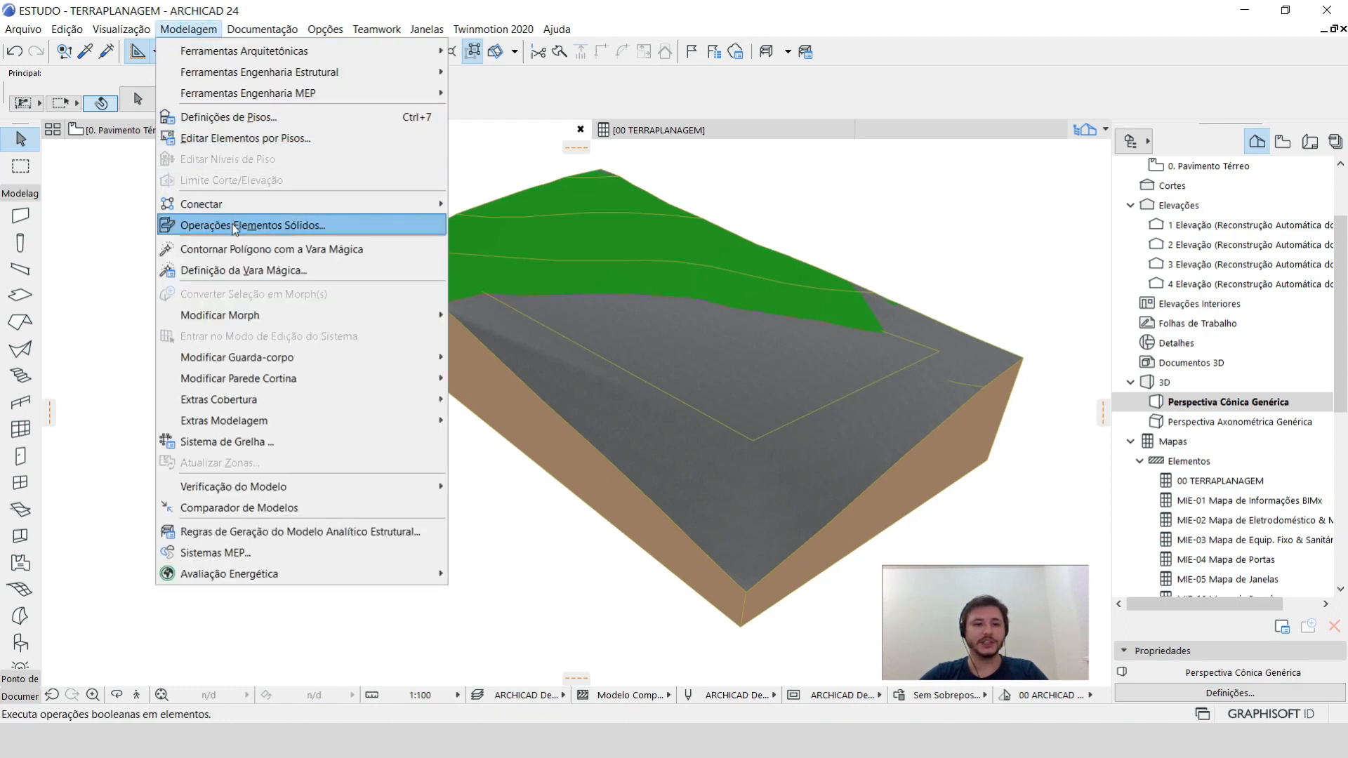
left_click(328, 226)
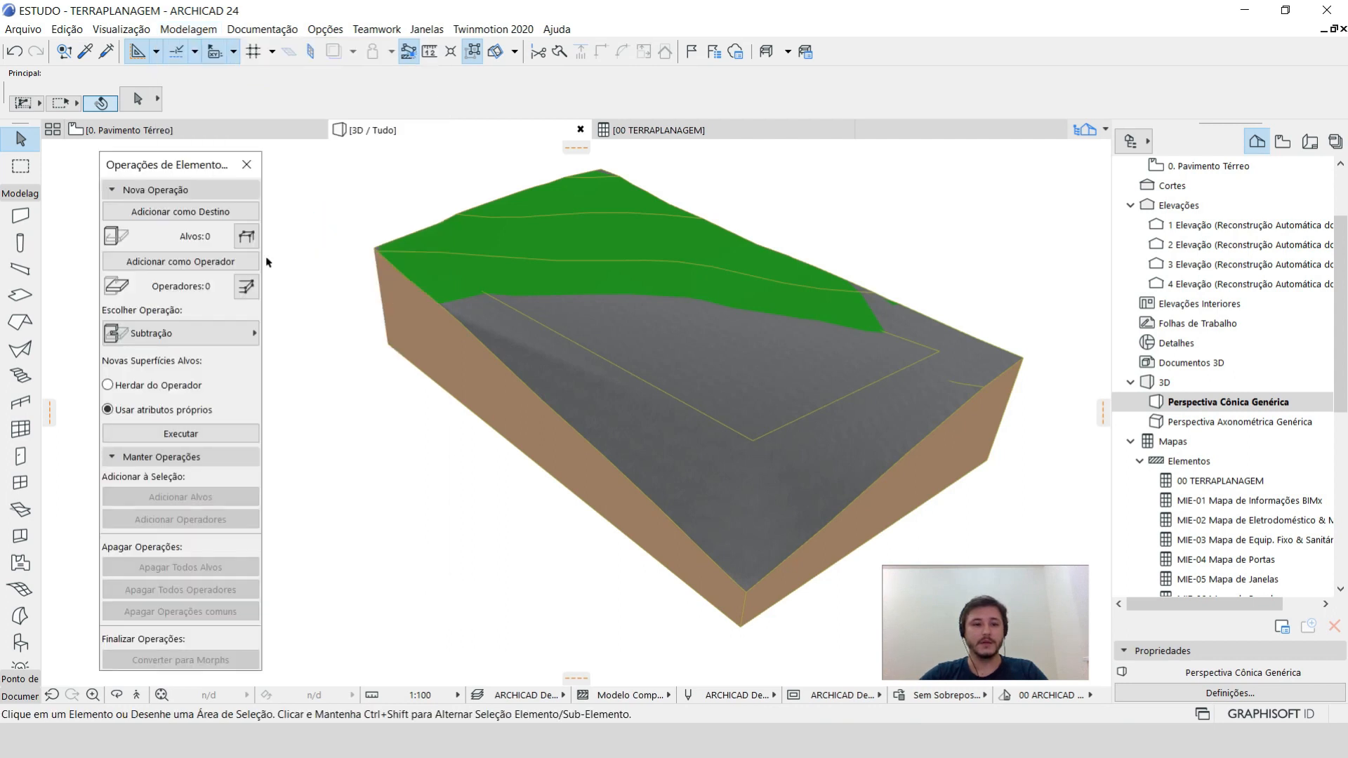
left_click_drag(163, 165, 180, 165)
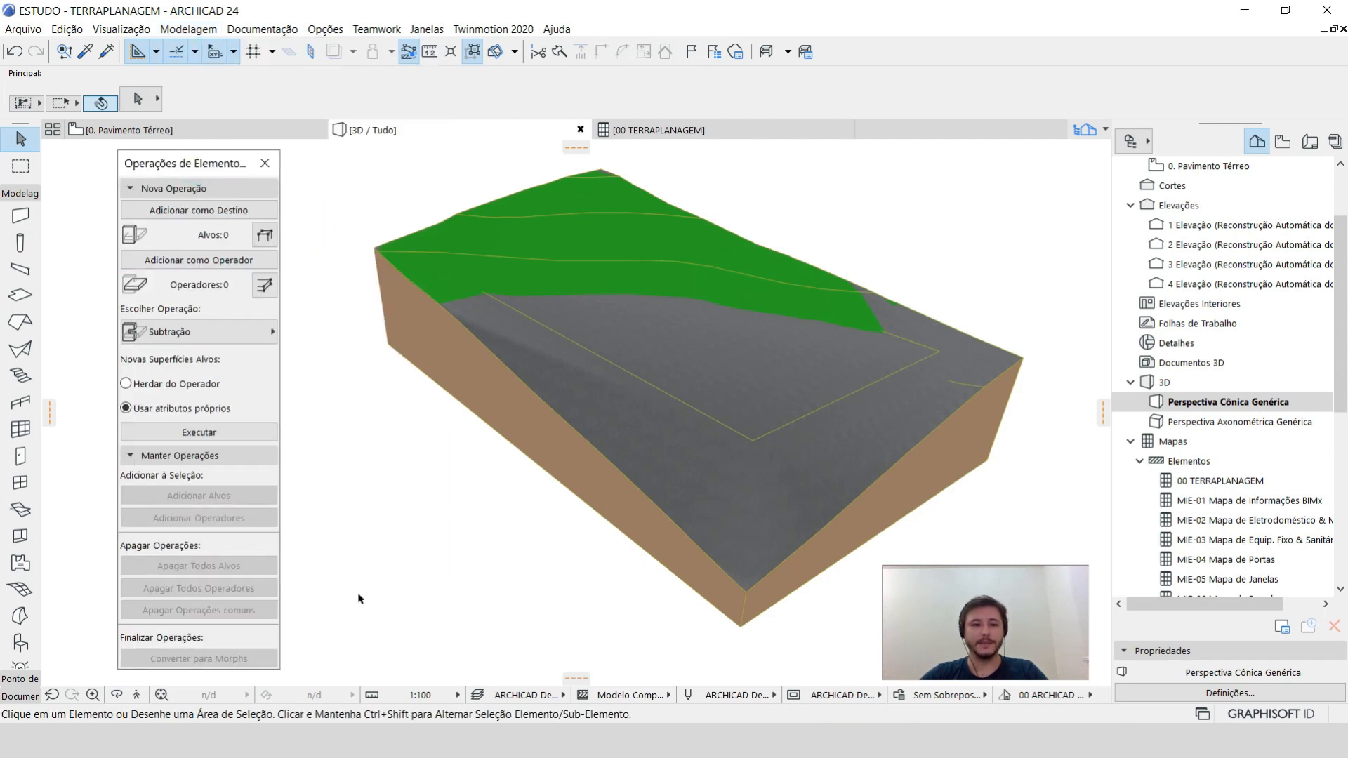
left_click(589, 259)
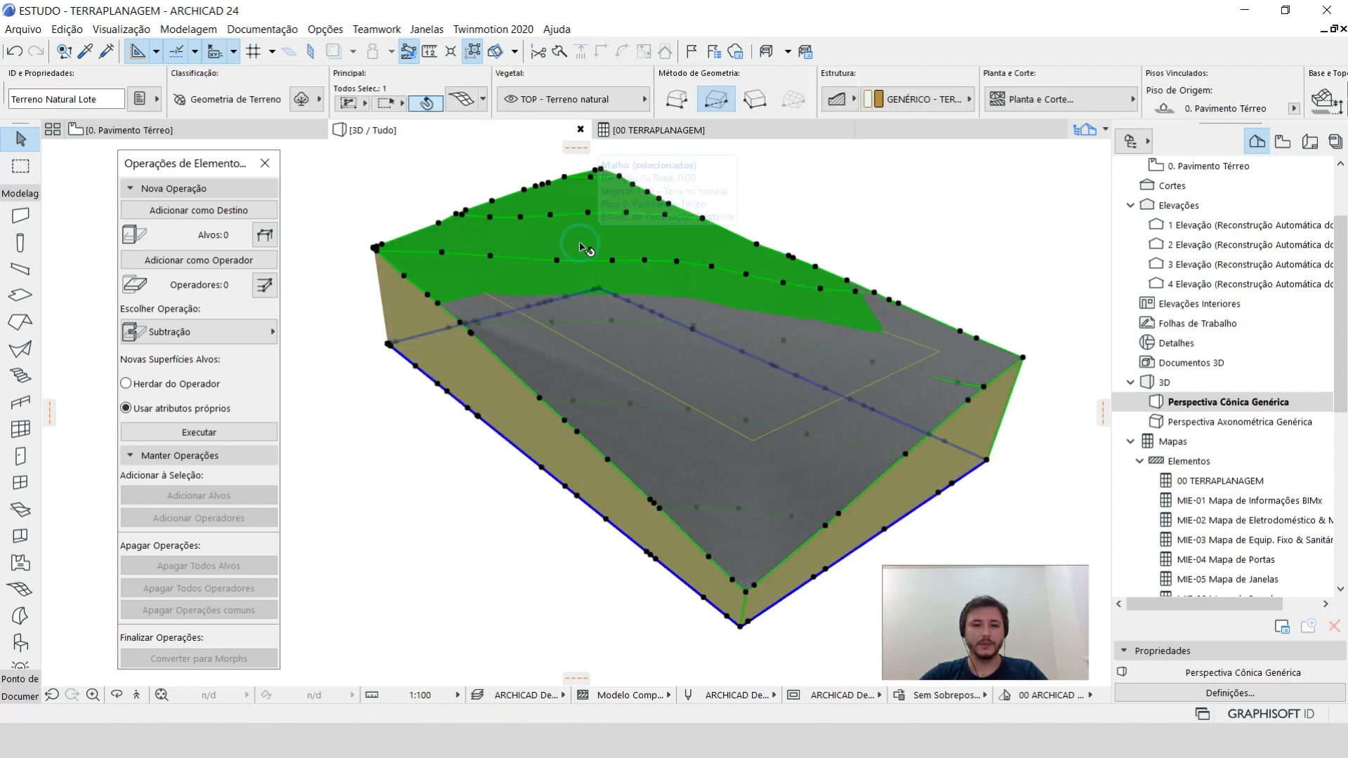
left_click(235, 211)
key("Escape")
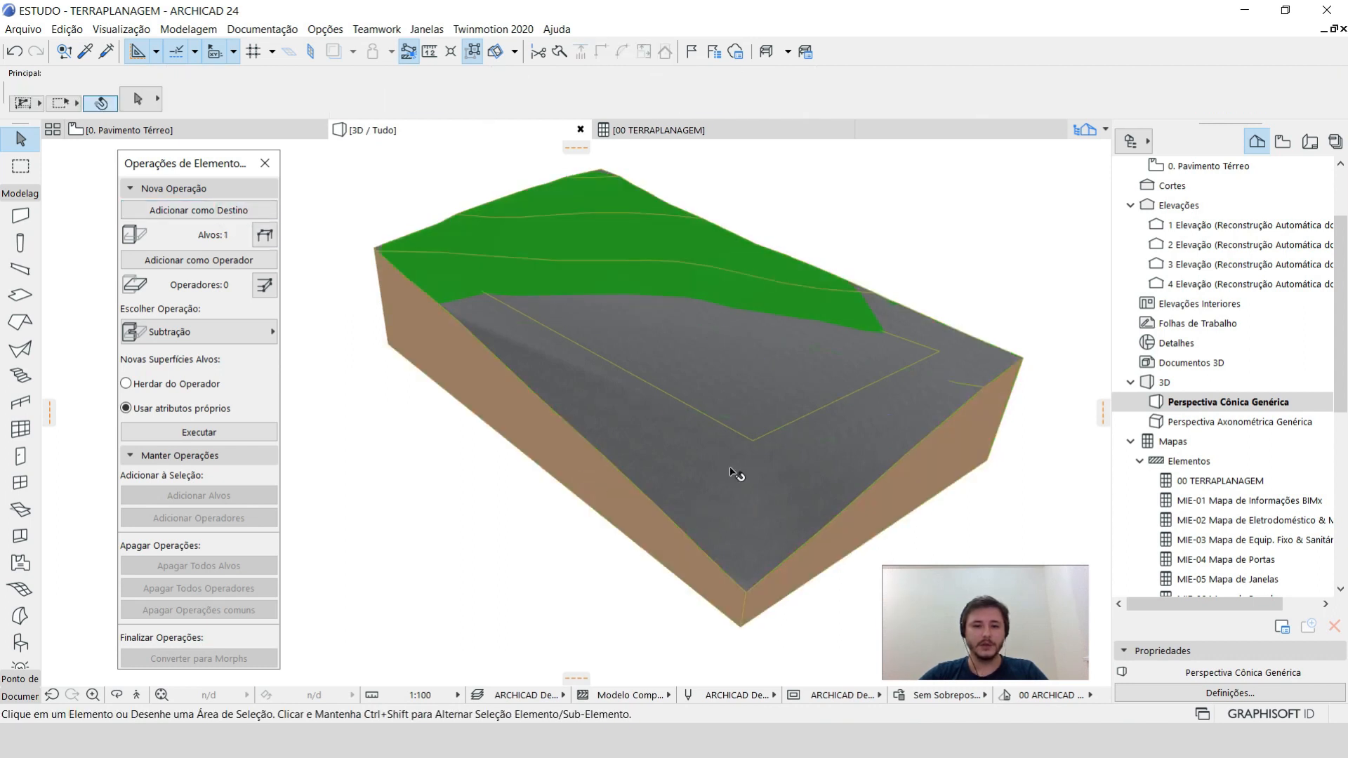
left_click(753, 447)
left_click(208, 261)
key("Escape")
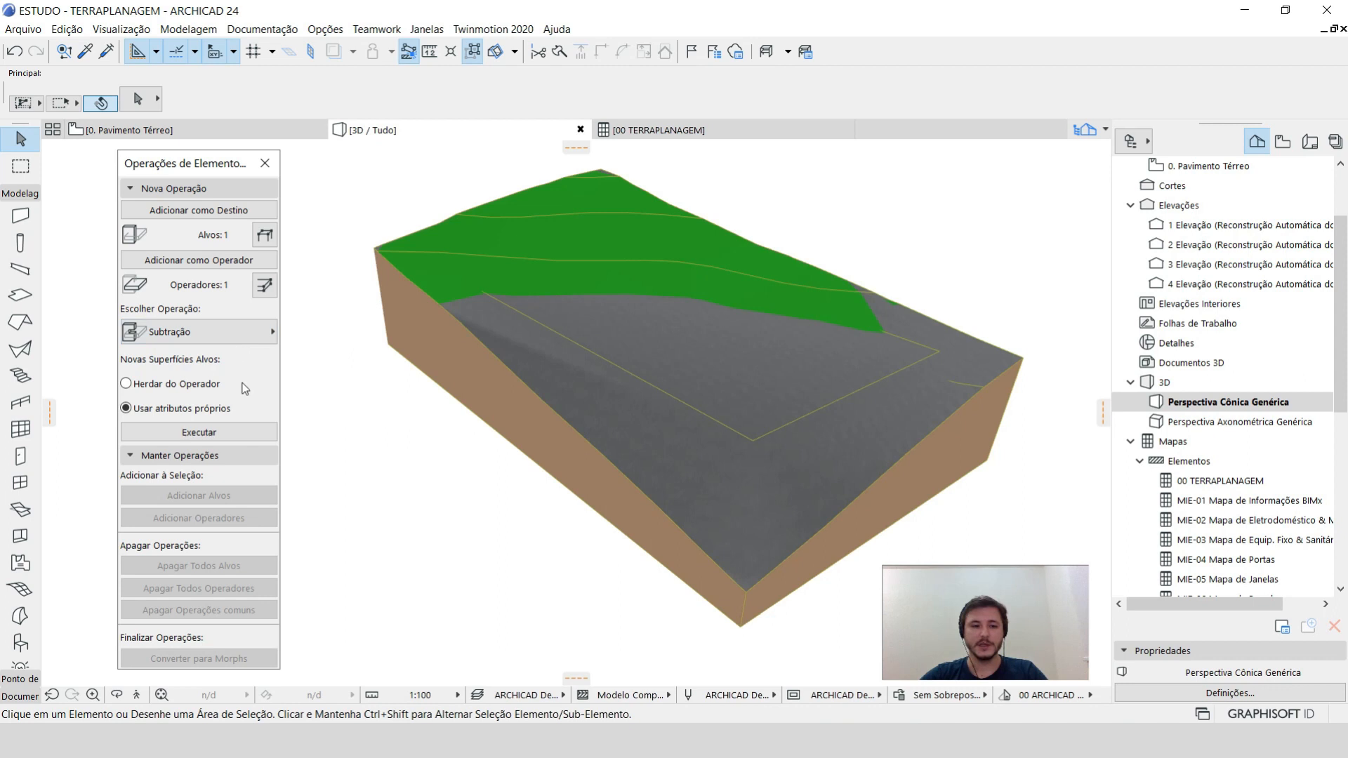
left_click(226, 433)
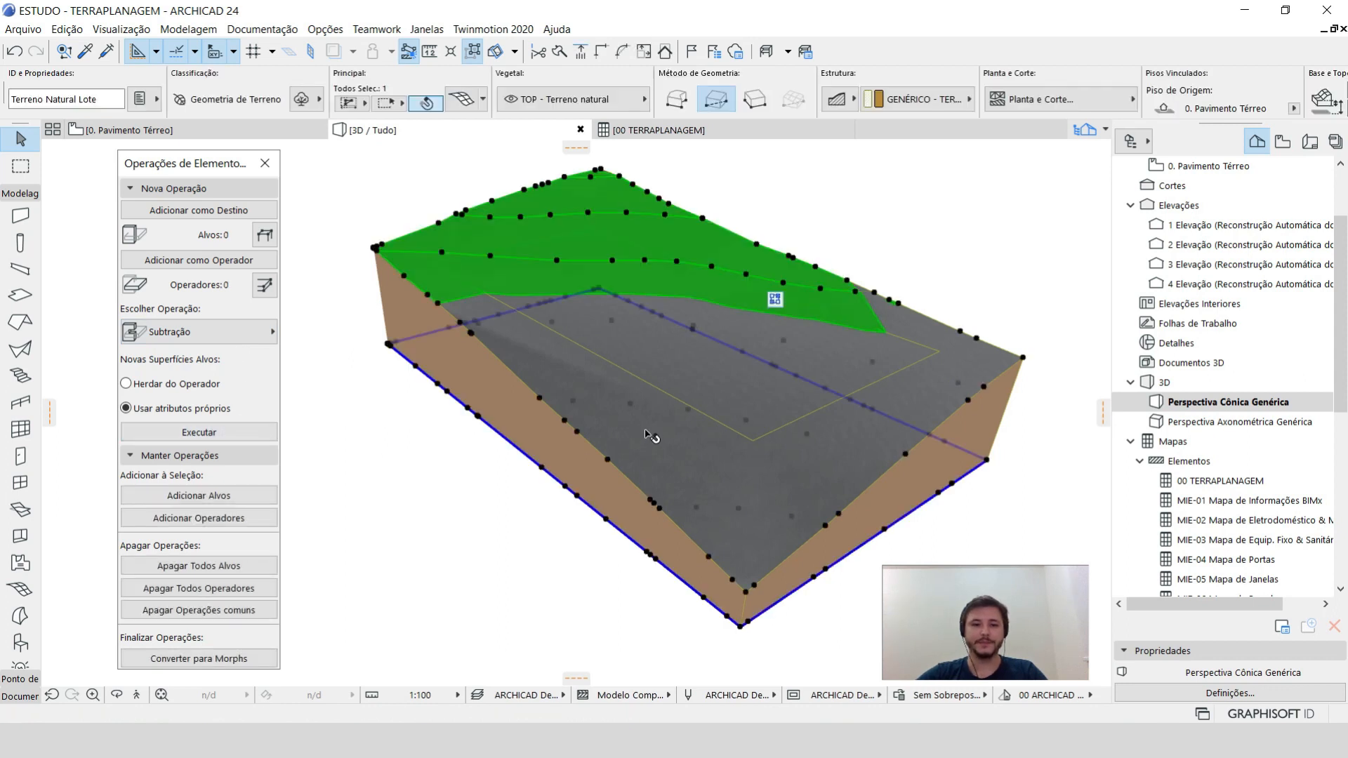
key("Escape")
Assign the overlaid Terreno Final operator mesh to the OES - Volumes para Operação layer and show only the selection in 3D.
left_click(729, 385)
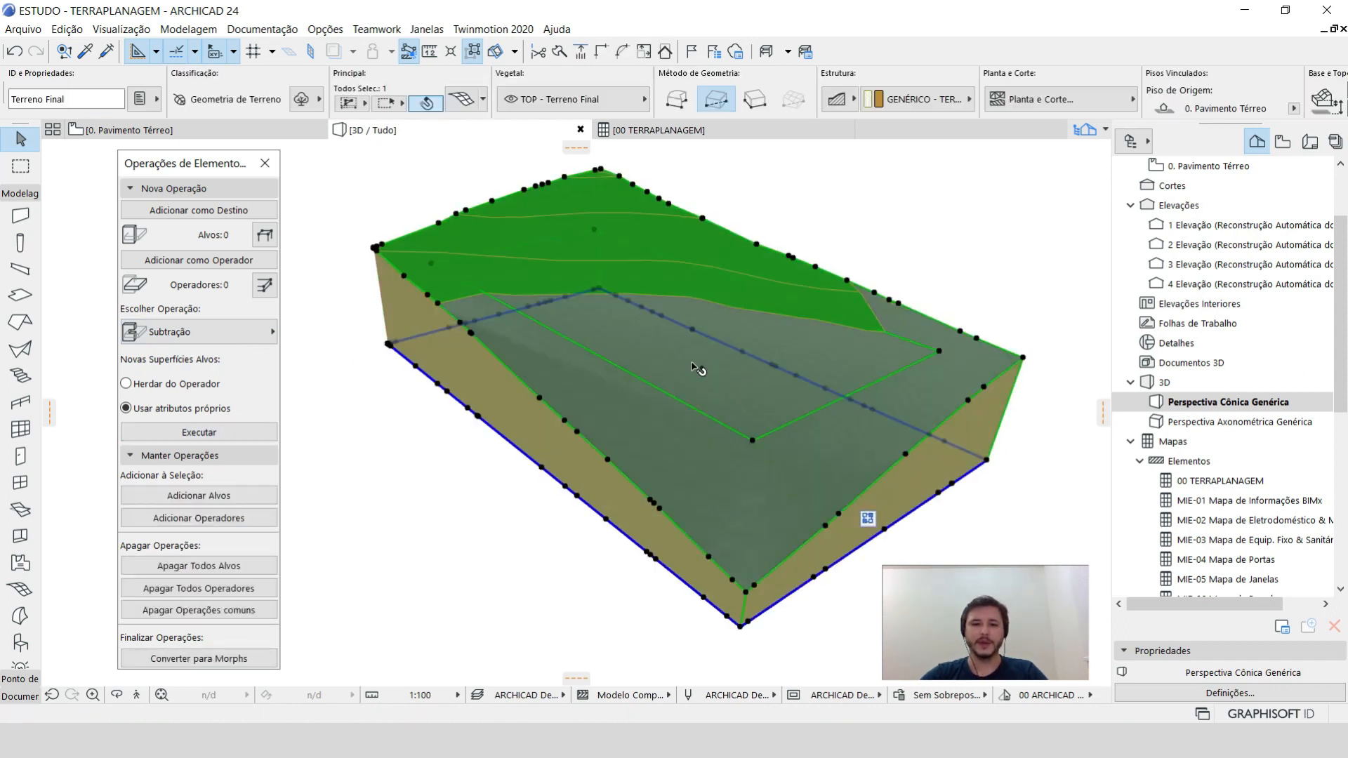
left_click(574, 101)
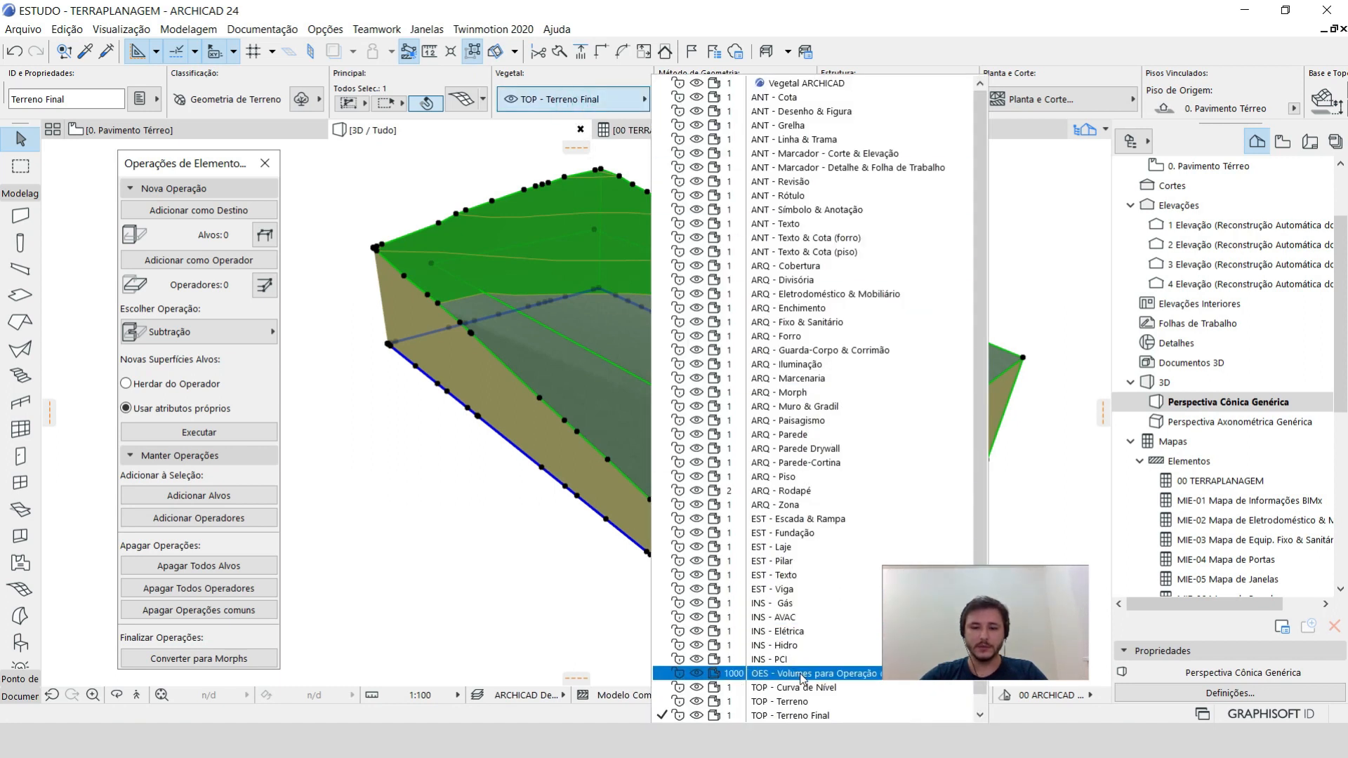
left_click(802, 674)
key("F5")
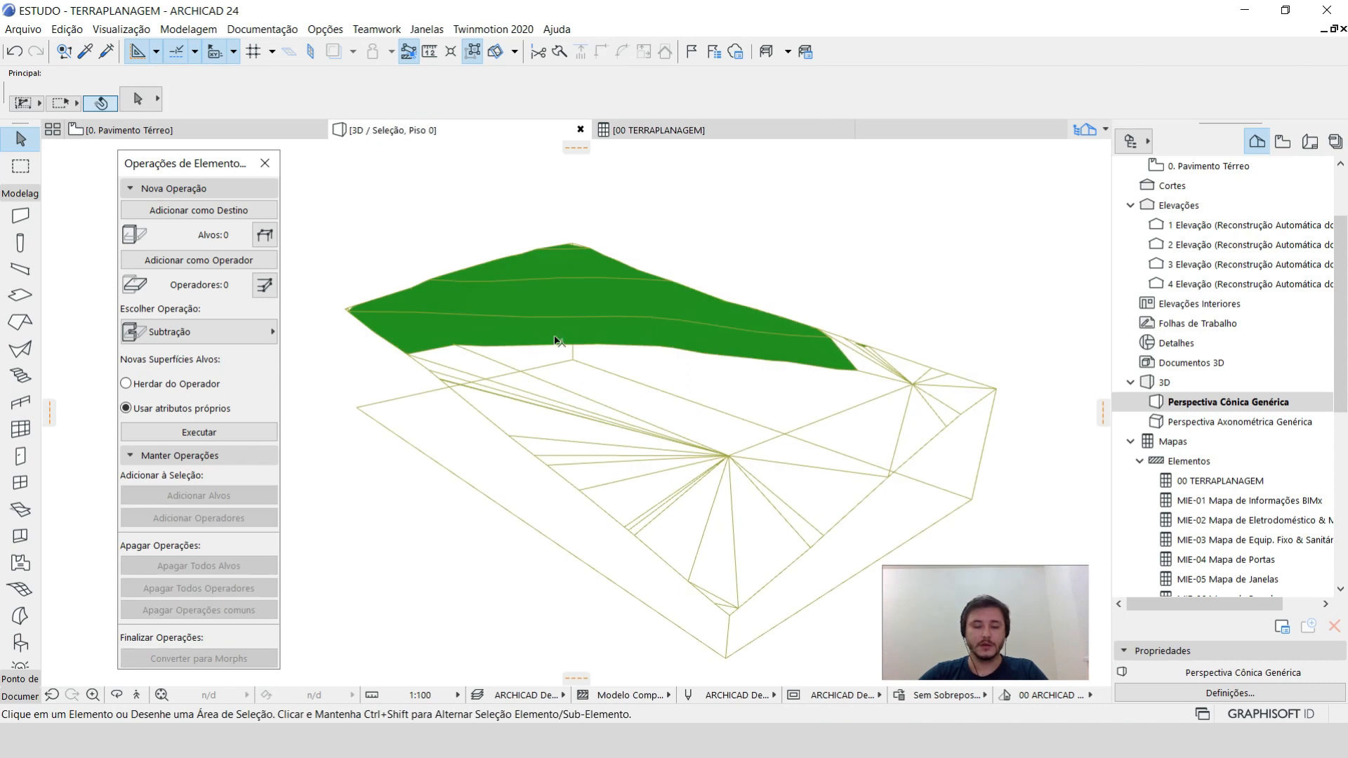
left_click_drag(556, 352, 582, 290)
Change the ID of the remaining green cut volume mesh to Corte.
left_click(463, 371)
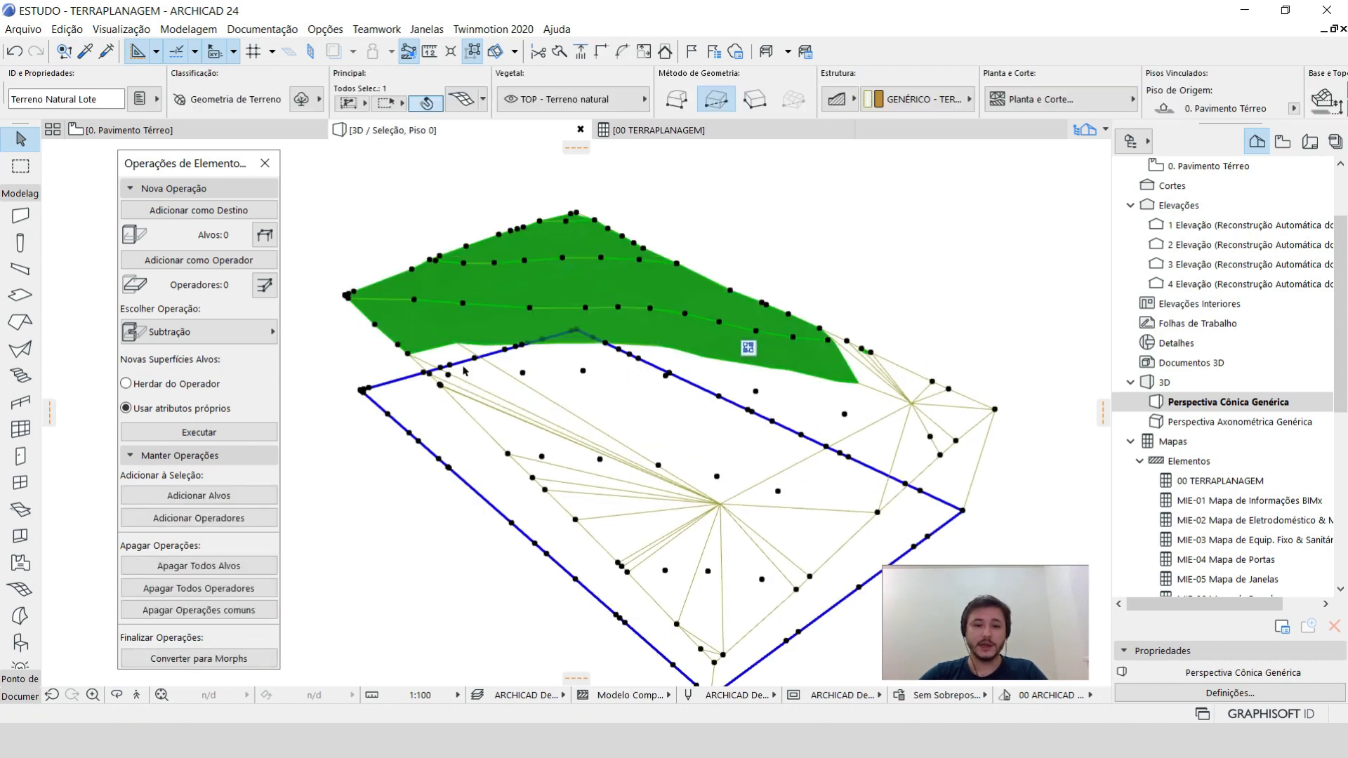
left_click_drag(442, 388, 523, 318)
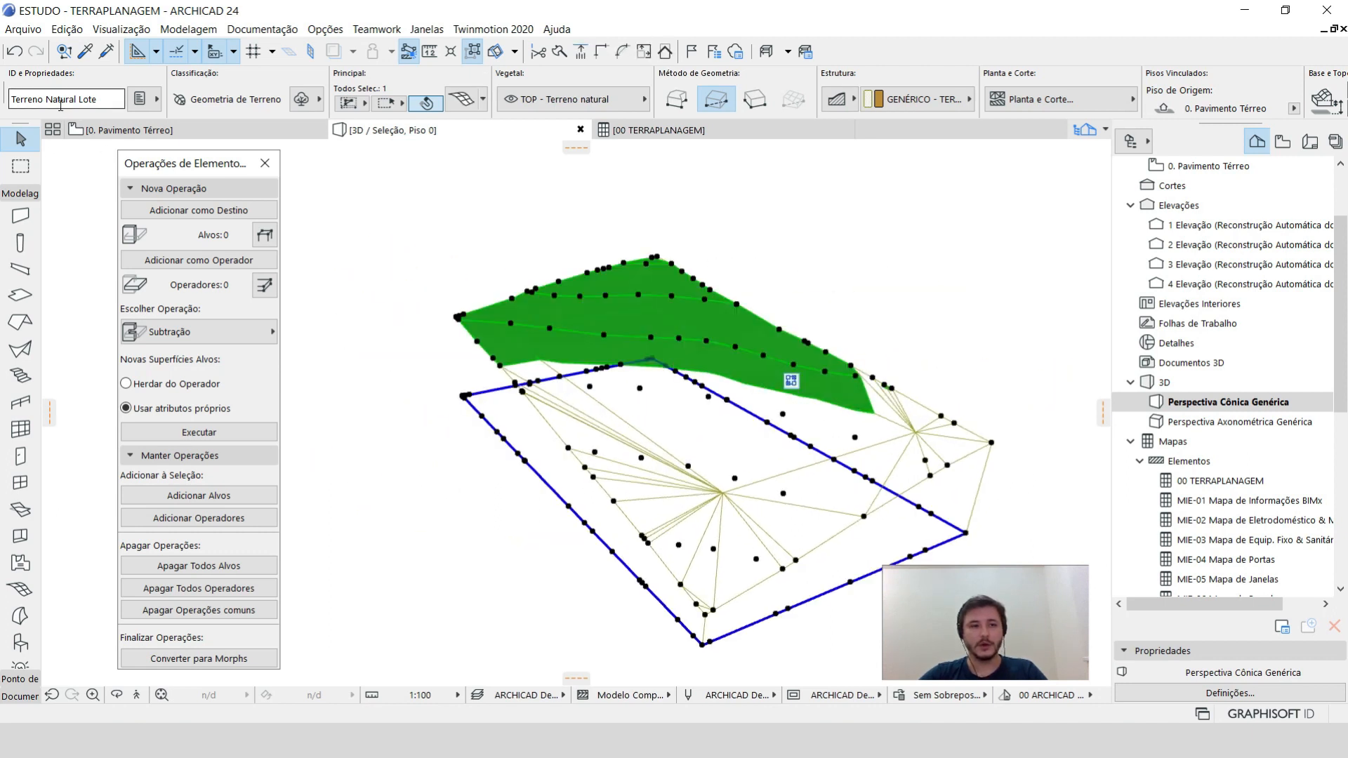
left_click(106, 99)
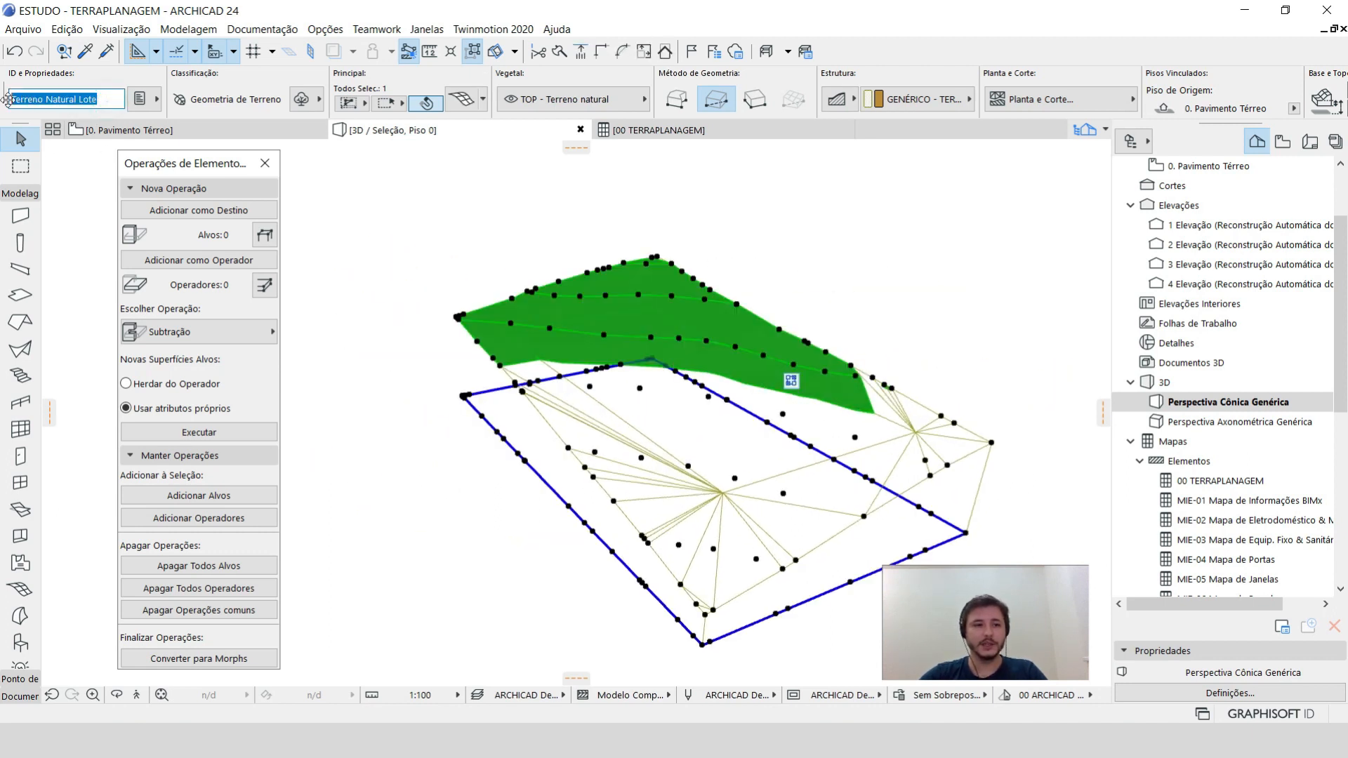
type("Corte")
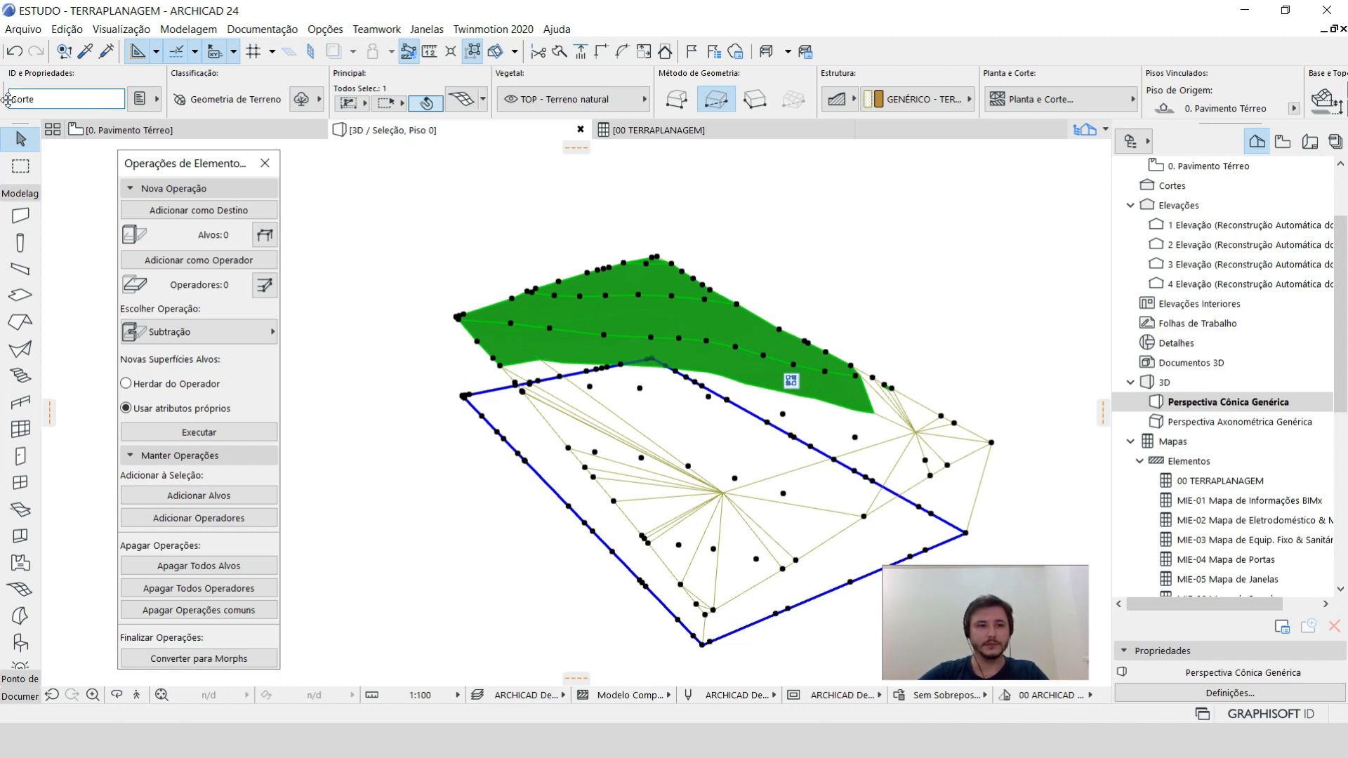
left_click(415, 267)
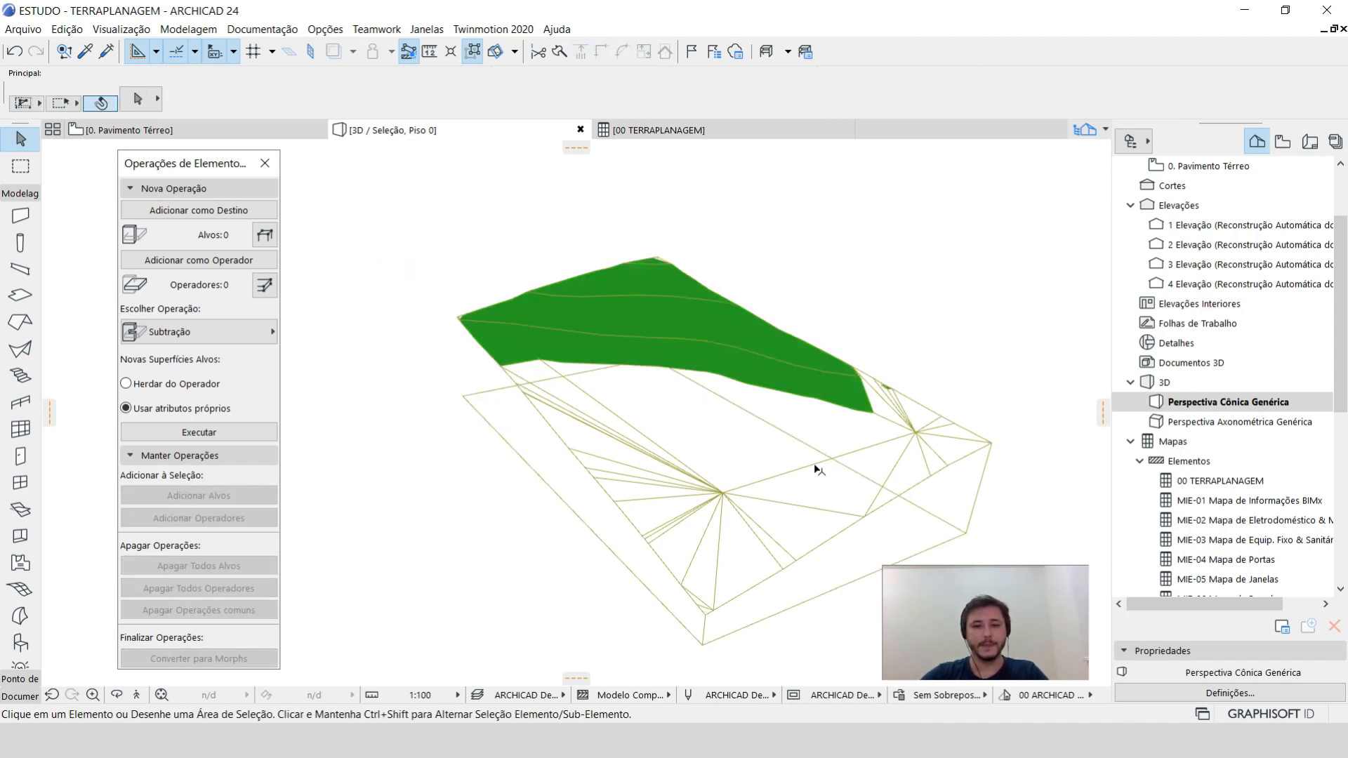
Copy the Terreno Natural Lote and Terreno Final meshes together in the floor plan, beside the existing Terreno Final copies.
key("F2")
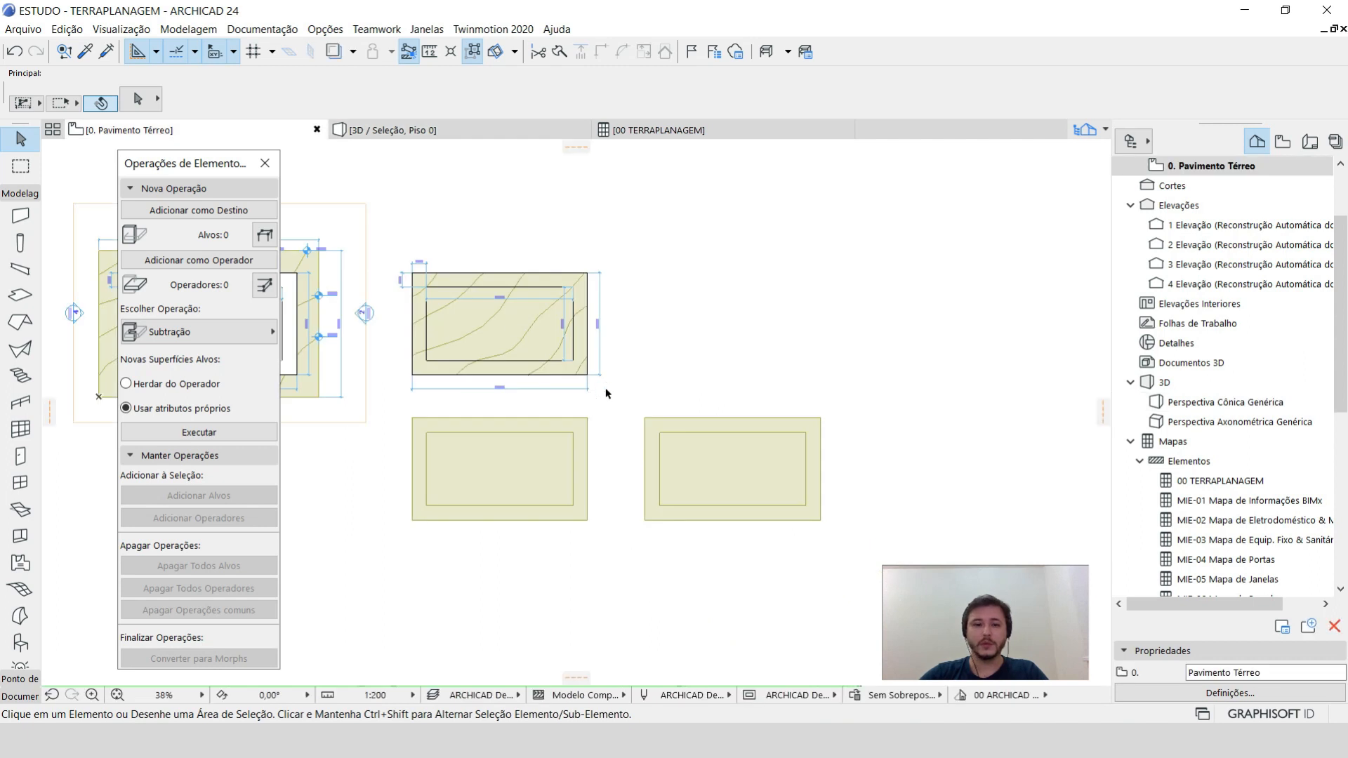
left_click(508, 336)
left_click(508, 479, "shift")
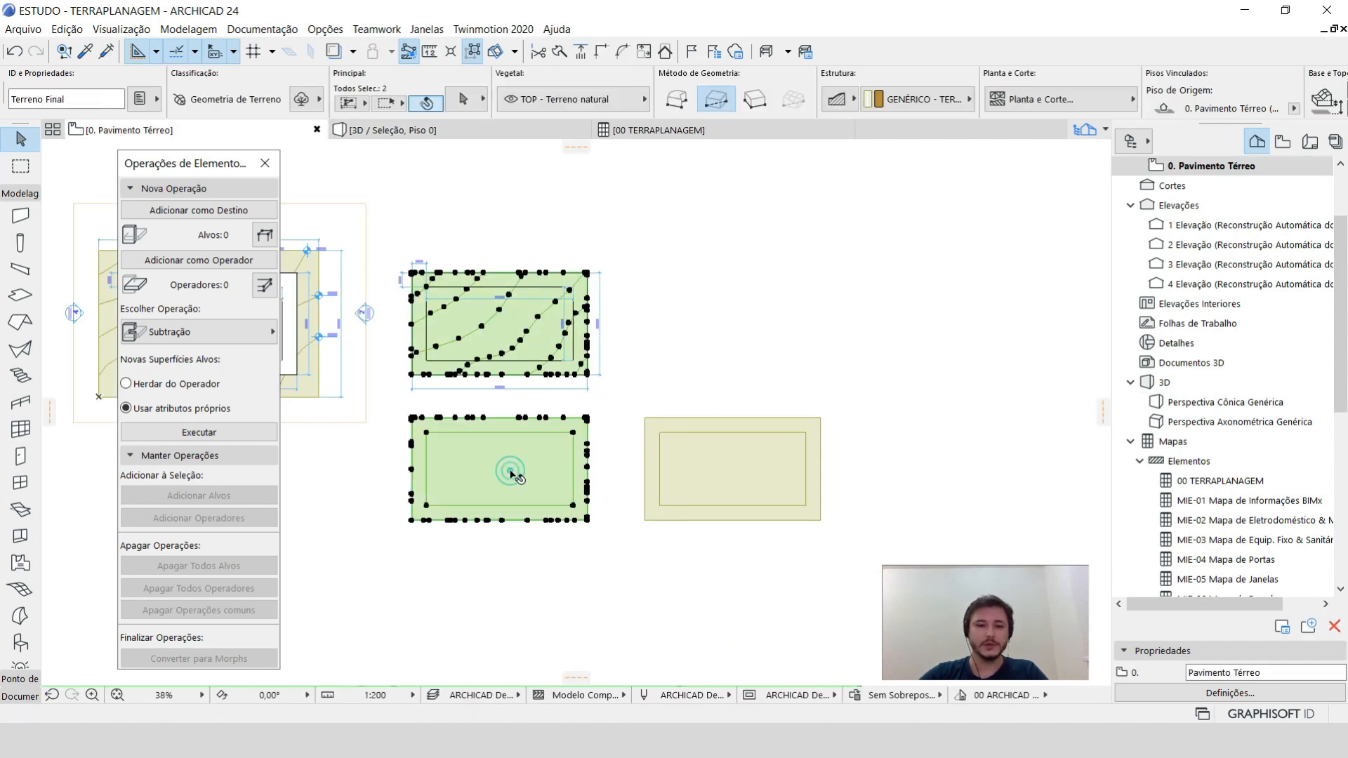
left_click(508, 479)
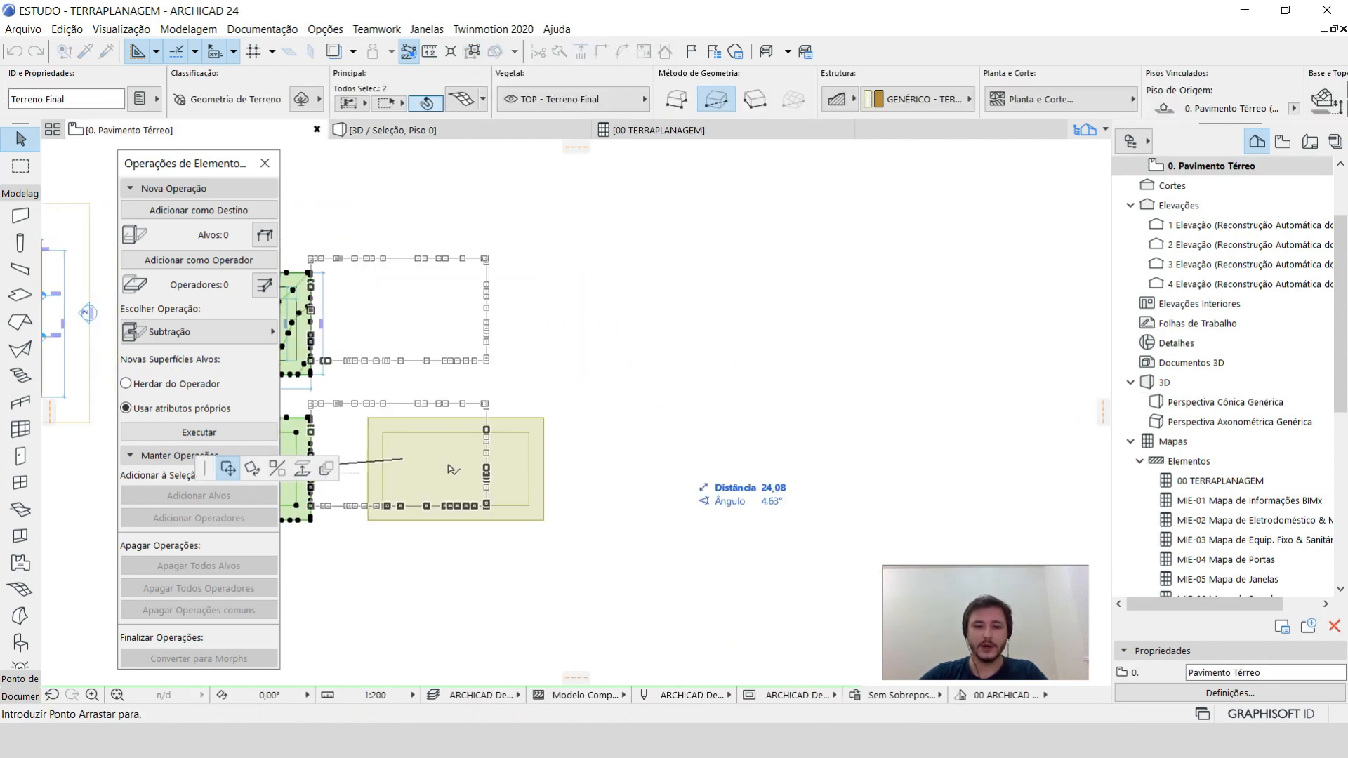
left_click(678, 474)
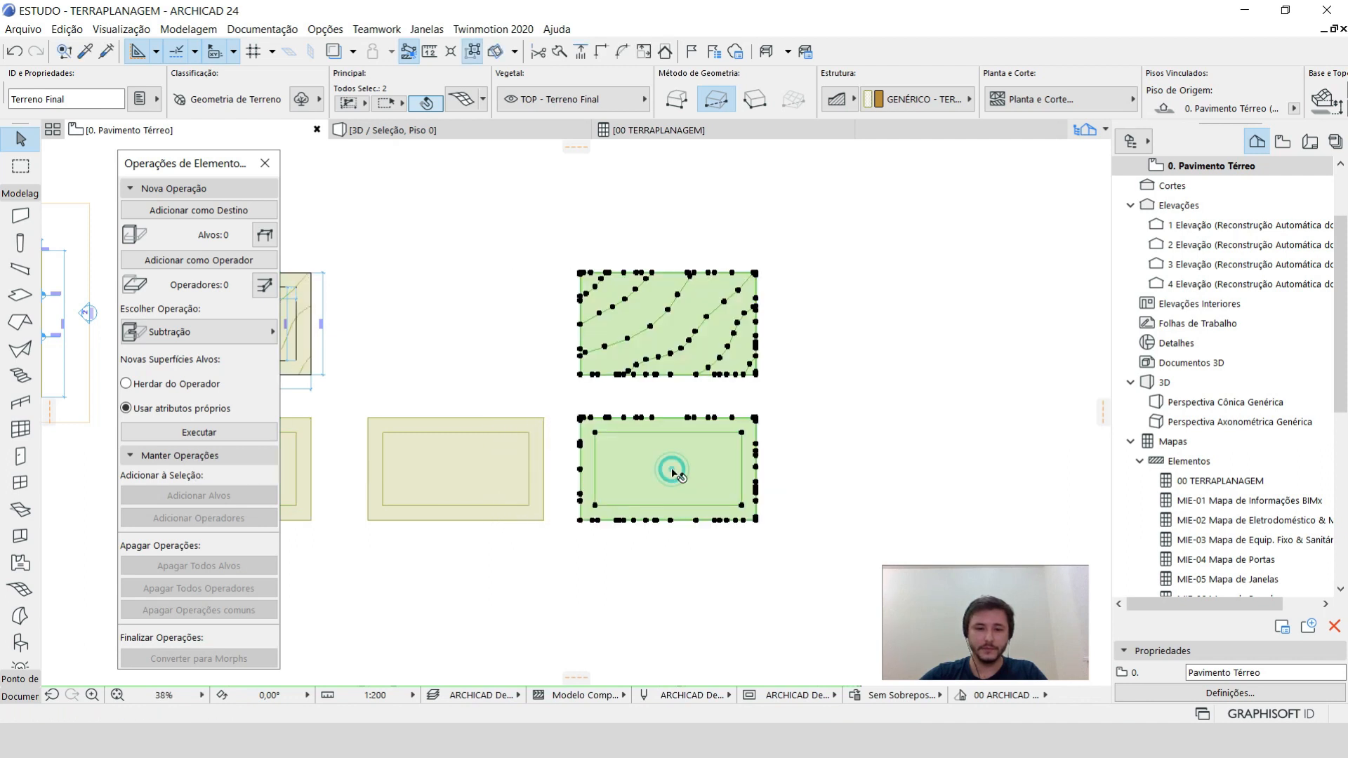
key("Escape")
Overlay the new Terreno Natural Lote copy on the new Terreno Final copy and show the model in 3D.
left_click(743, 347)
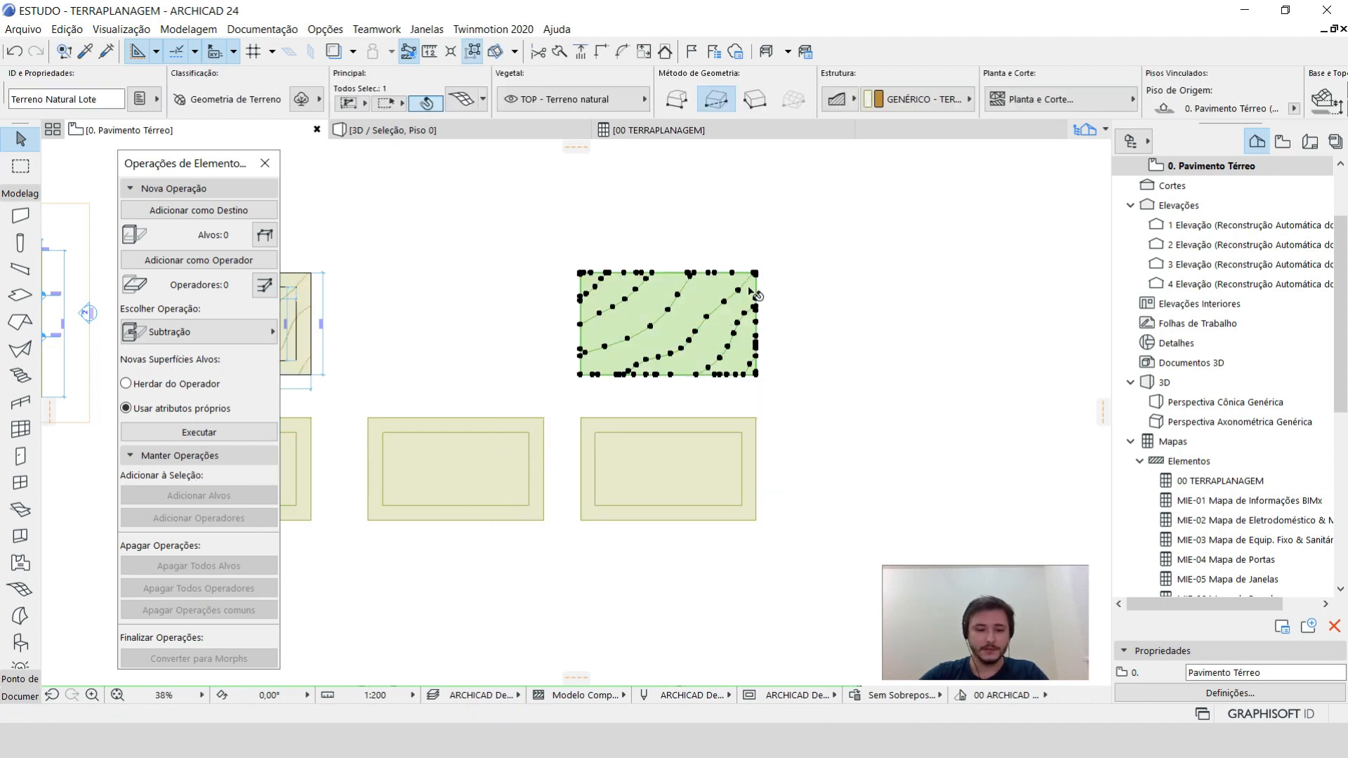
scroll(767, 268, "up", 3)
key("F3")
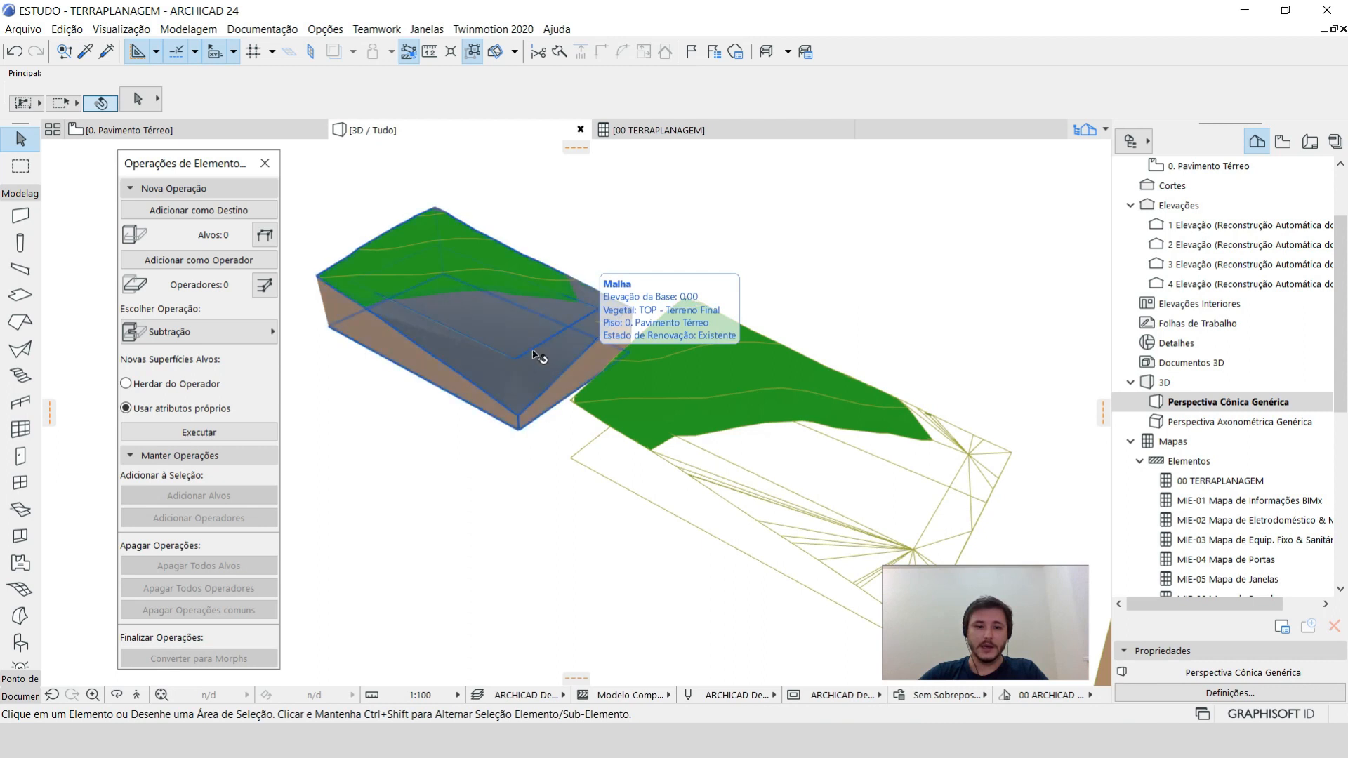
Subtract the Terreno Natural Lote copy from the Terreno Final copy with a solid element operation, keeping the target's own surface attributes.
left_click(518, 361)
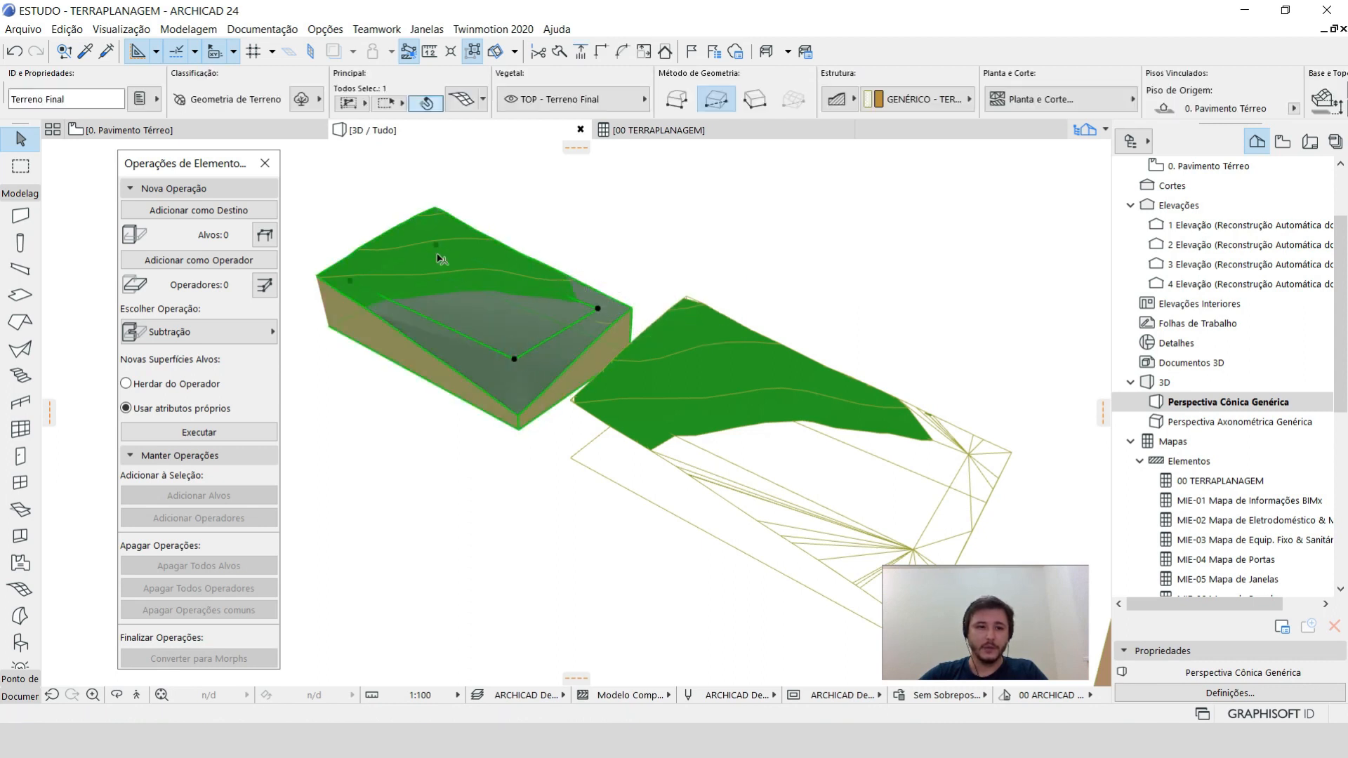
left_click(231, 210)
left_click(429, 262)
left_click(244, 261)
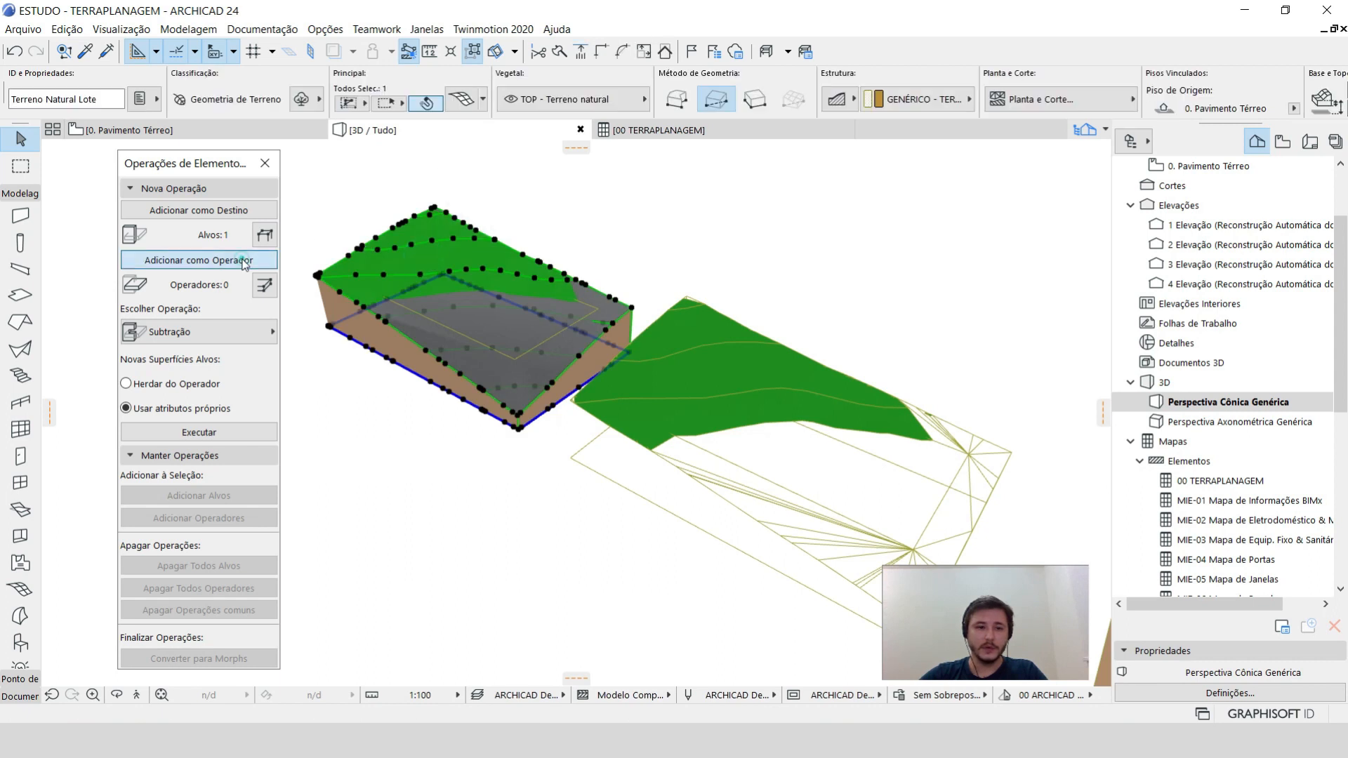
left_click(223, 428)
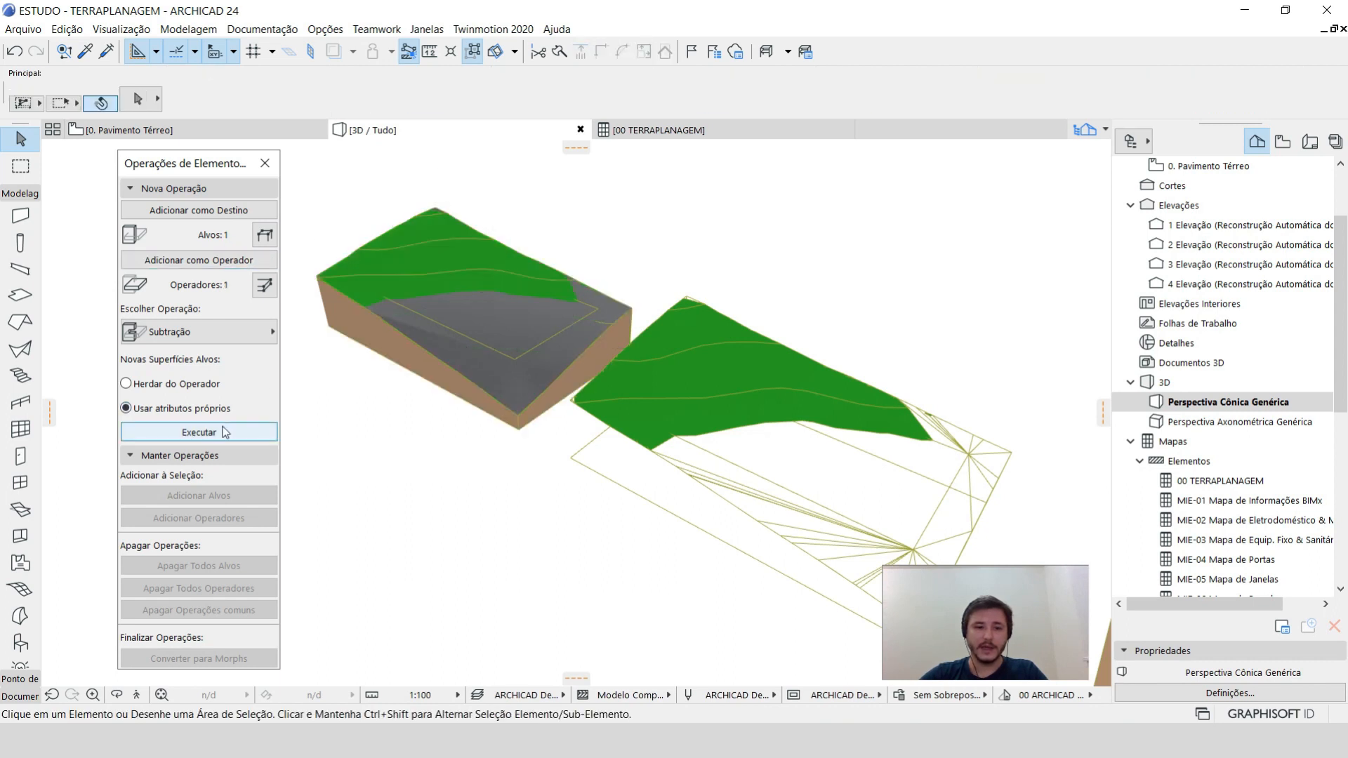
left_click(421, 441)
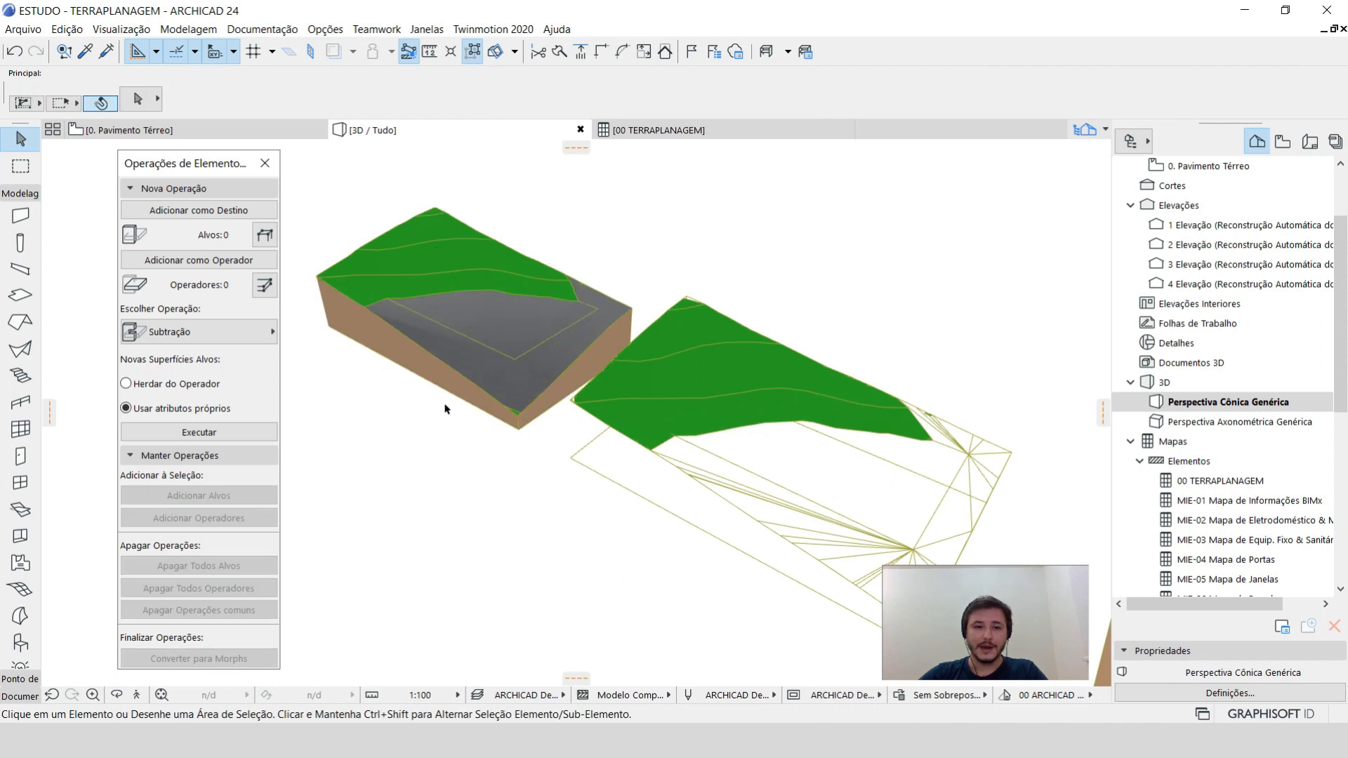
Assign the overlaid Terreno Natural Lote operator mesh to the OES - Volumes para Operação layer.
left_click(441, 263)
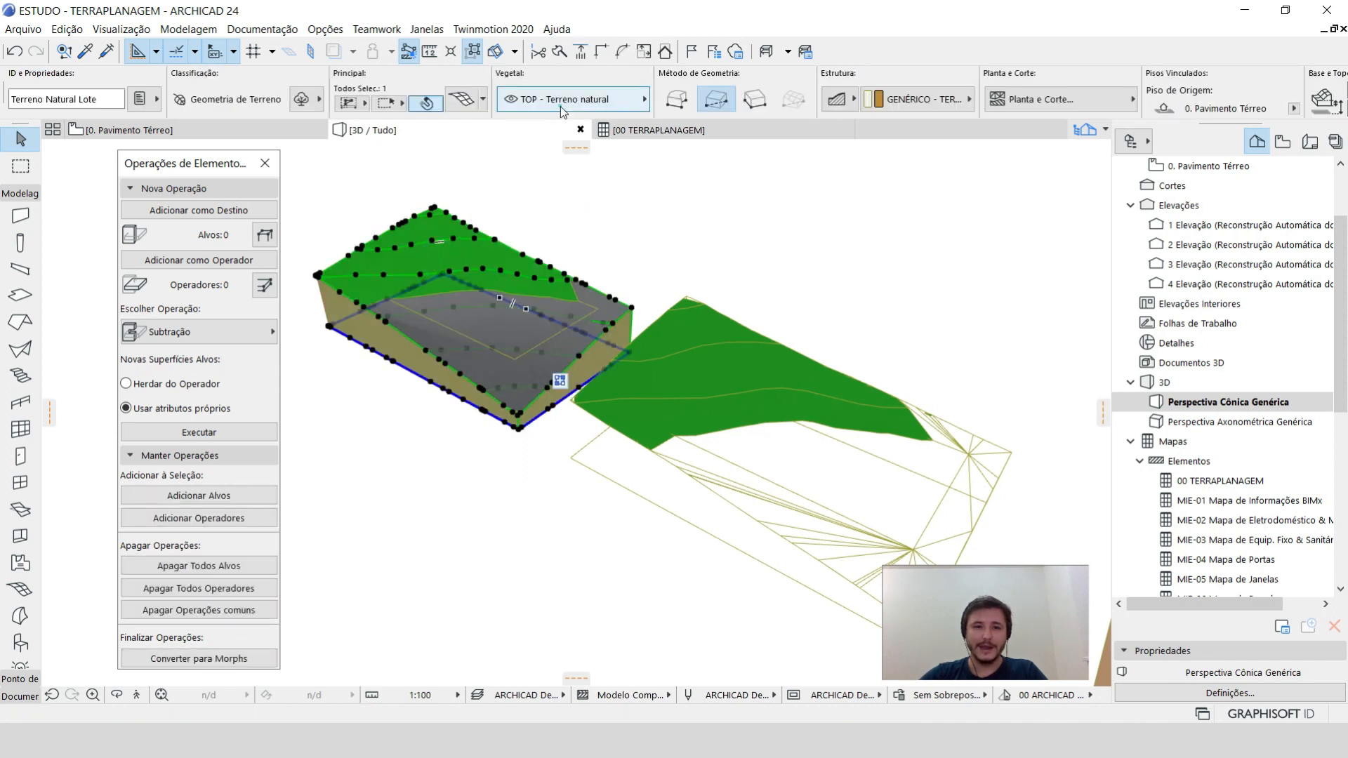
left_click(561, 105)
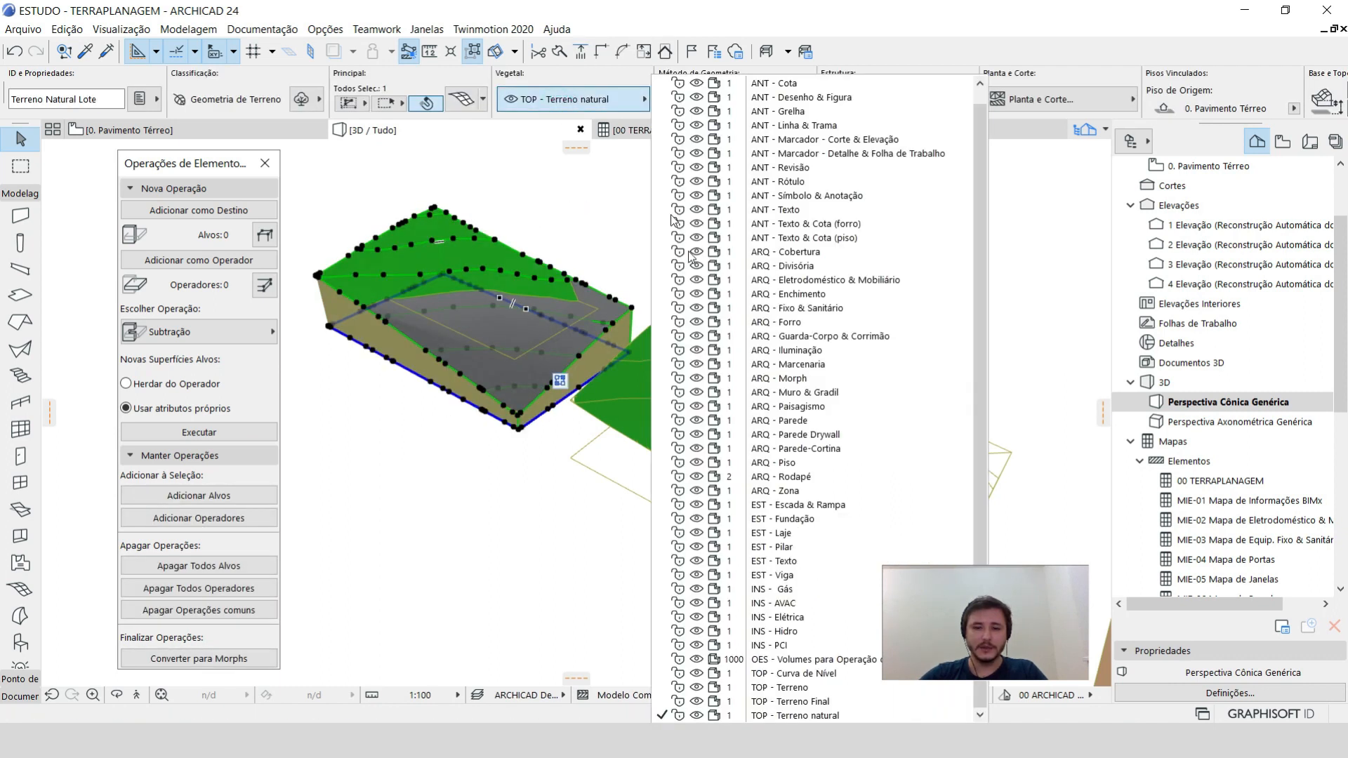
left_click(808, 659)
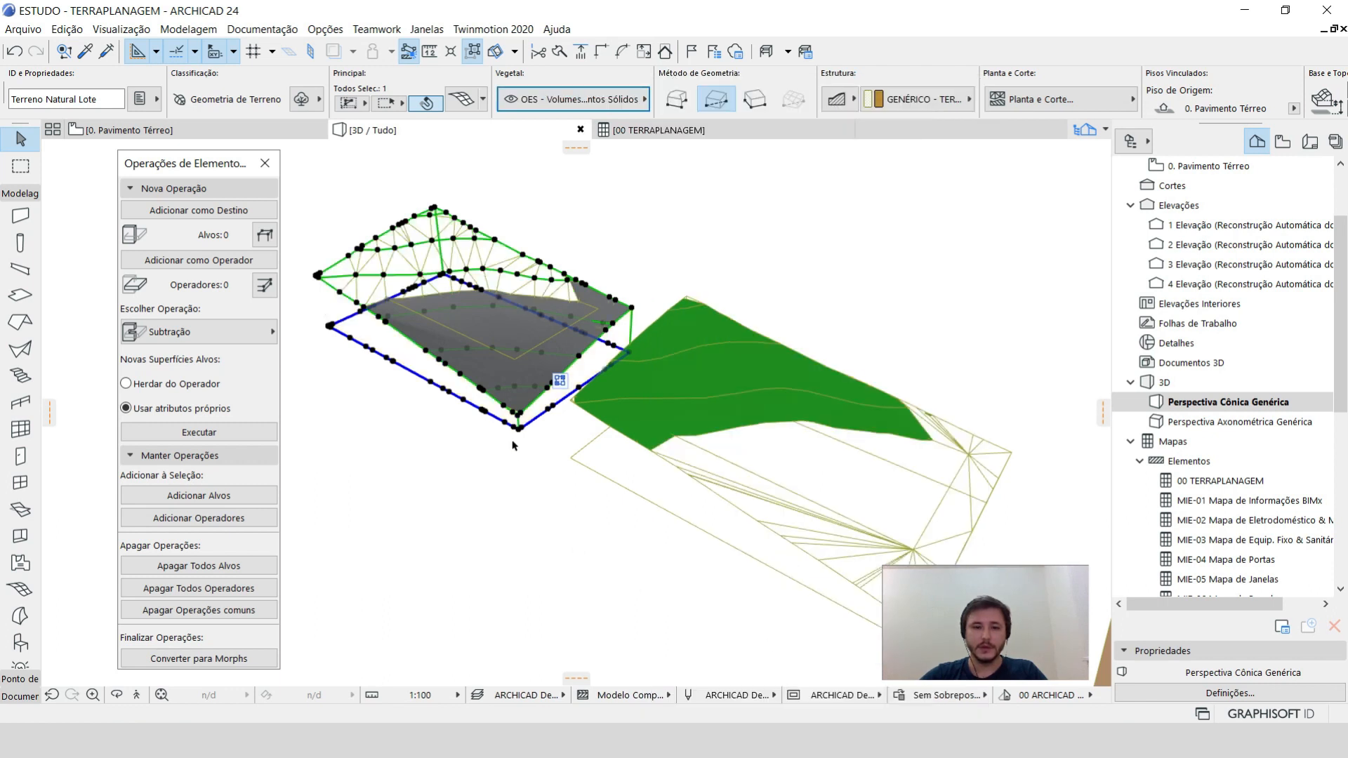
key("Escape")
Change the ID of the remaining grey fill volume mesh to Aterro.
left_click(522, 347)
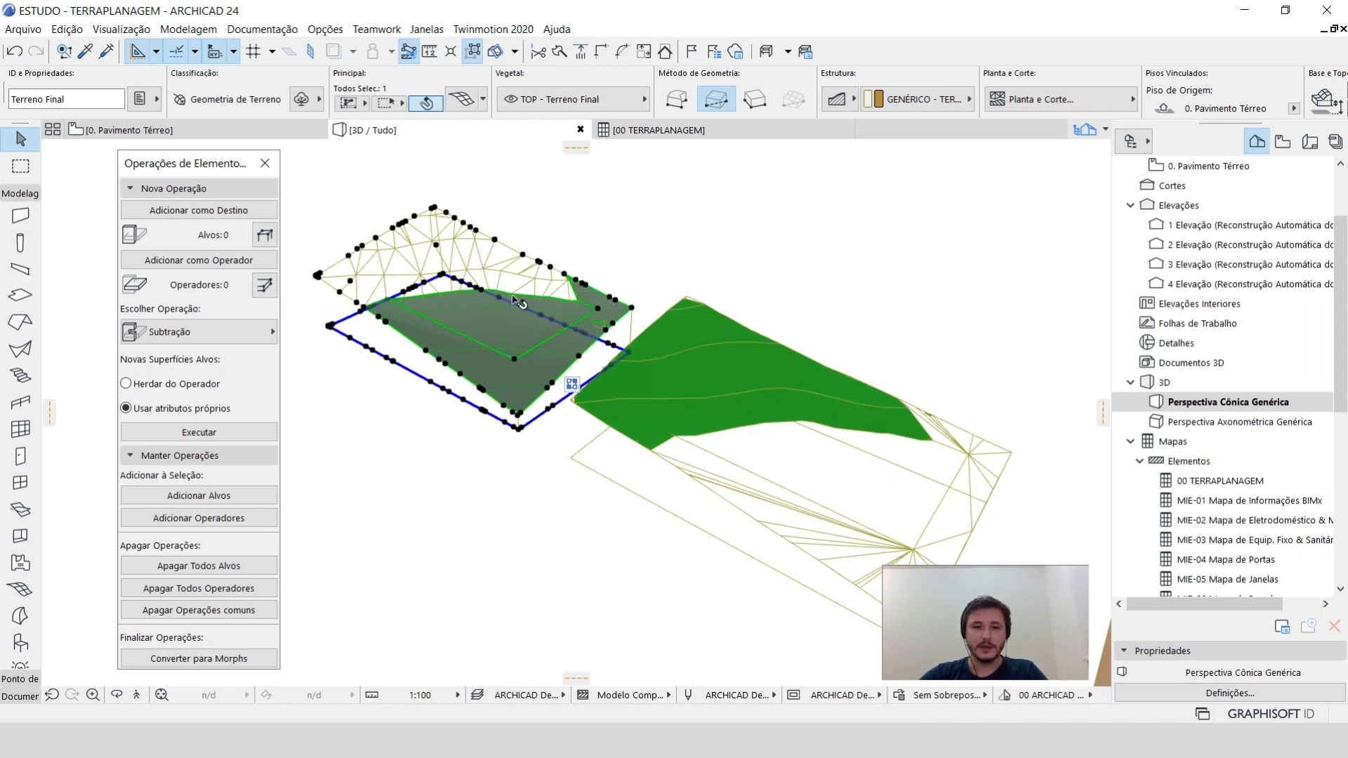
left_click_drag(93, 103, 8, 95)
type("Aterro")
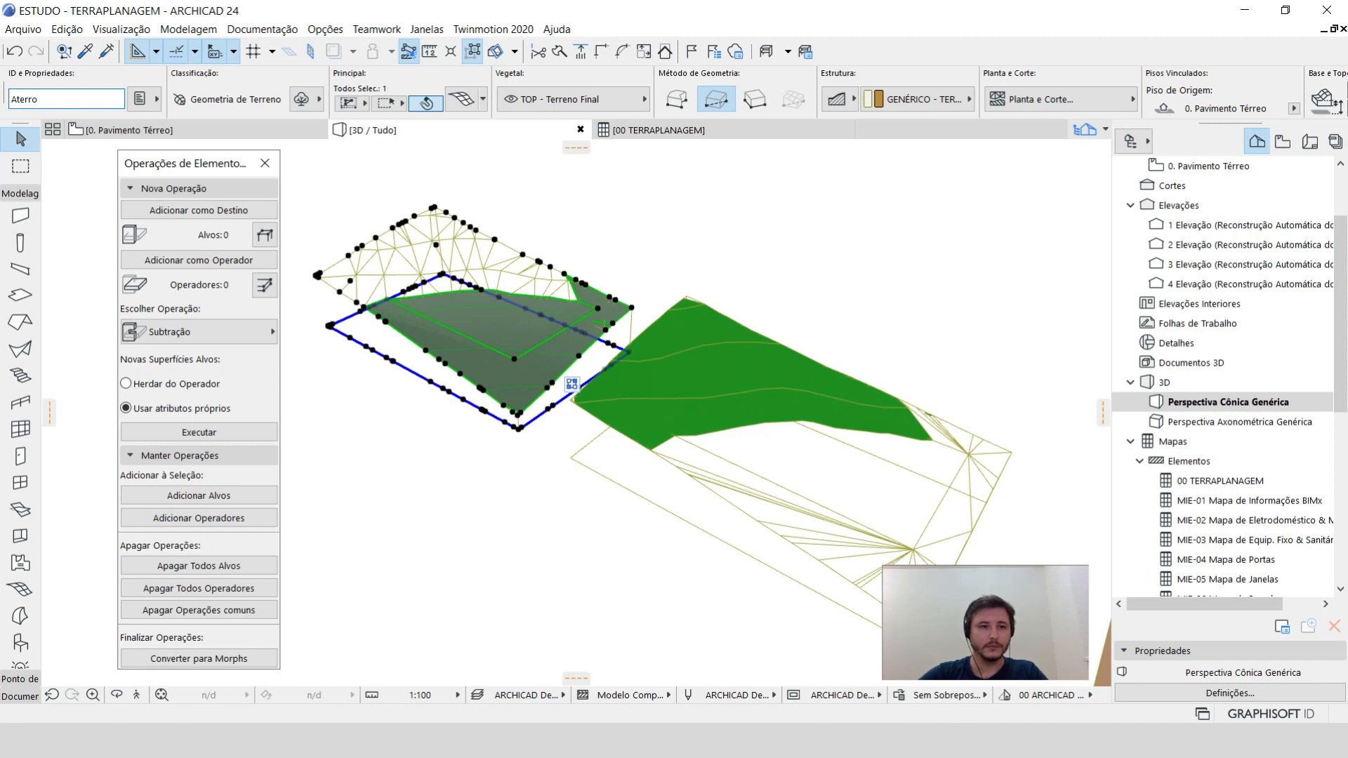
key("Return")
left_click(725, 264)
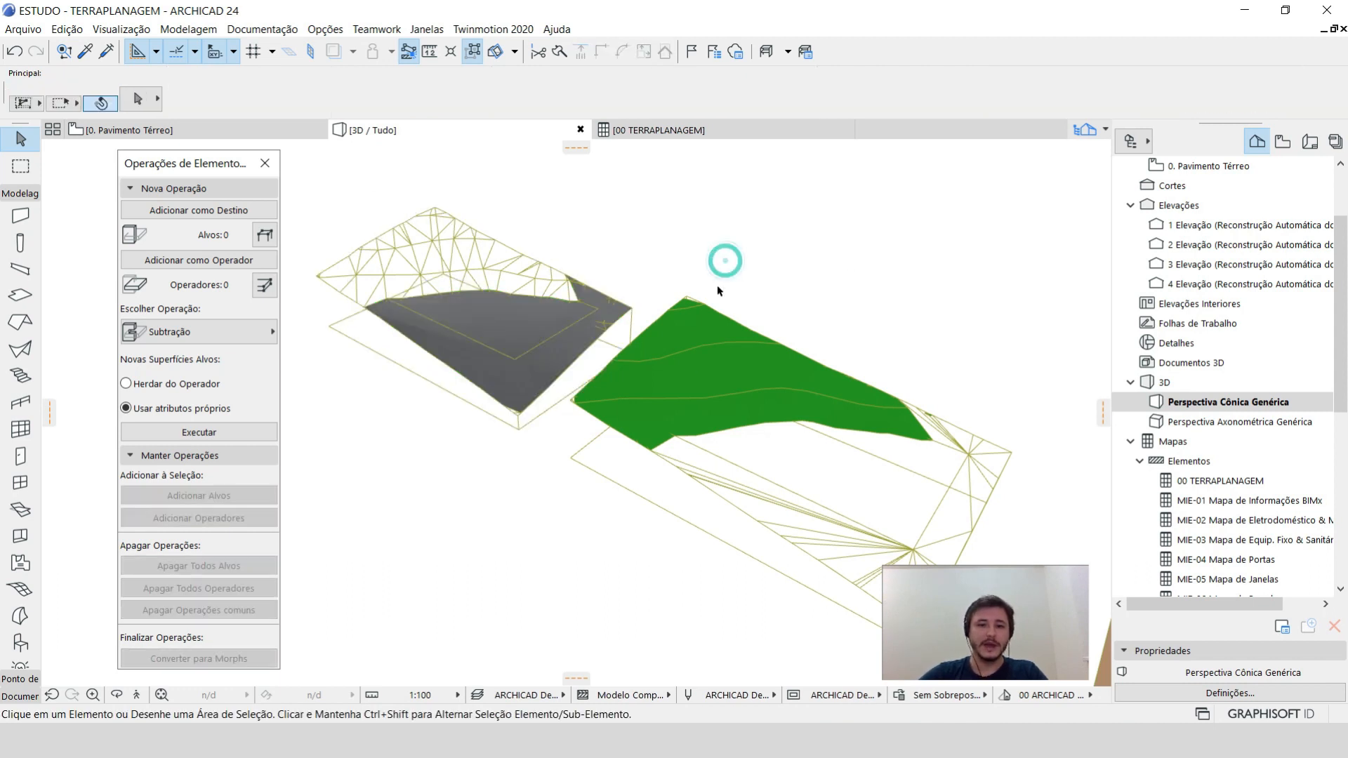
Examine the green cut volume and the grey fill volume side by side in 3D.
left_click(694, 383)
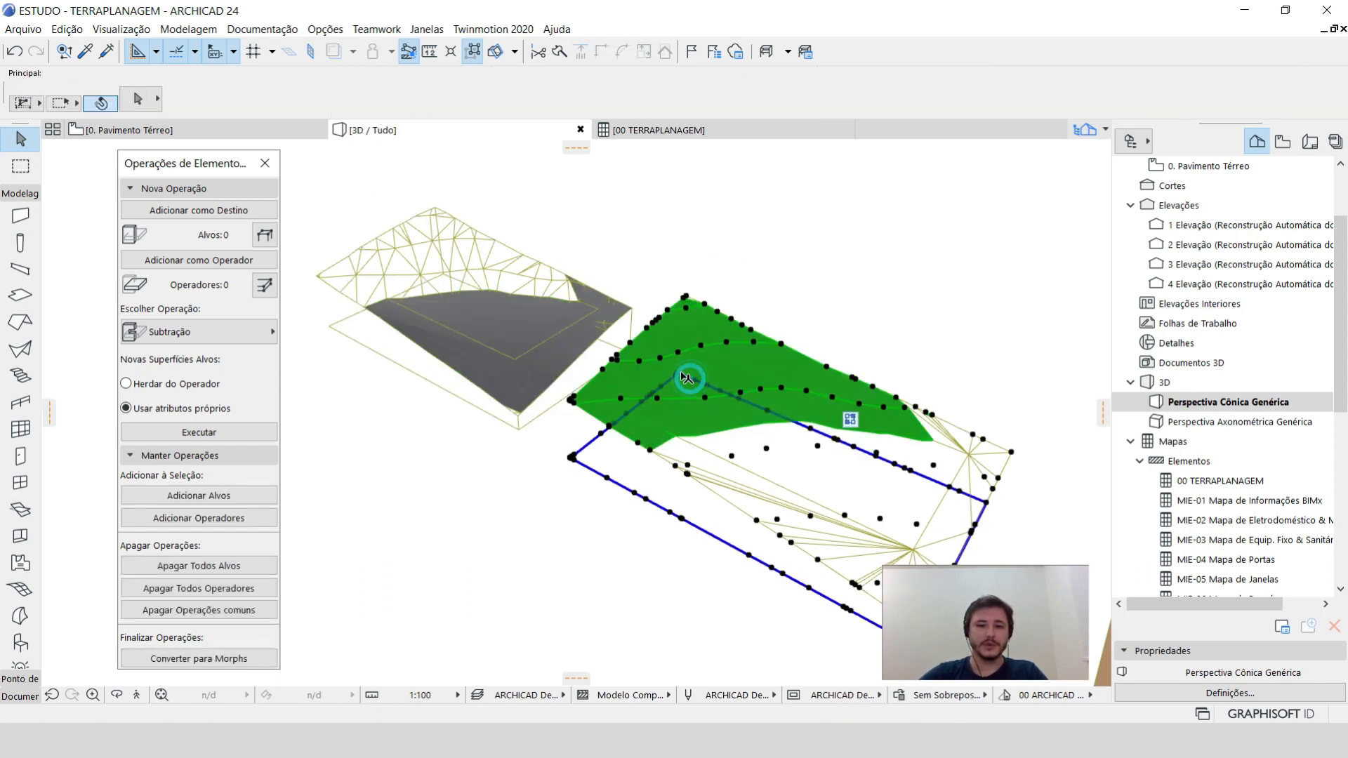
left_click(511, 333)
scroll(491, 328, "up", 4)
middle_click_drag(470, 323, 563, 352, "shift")
key("Escape")
scroll(628, 400, "down", 2)
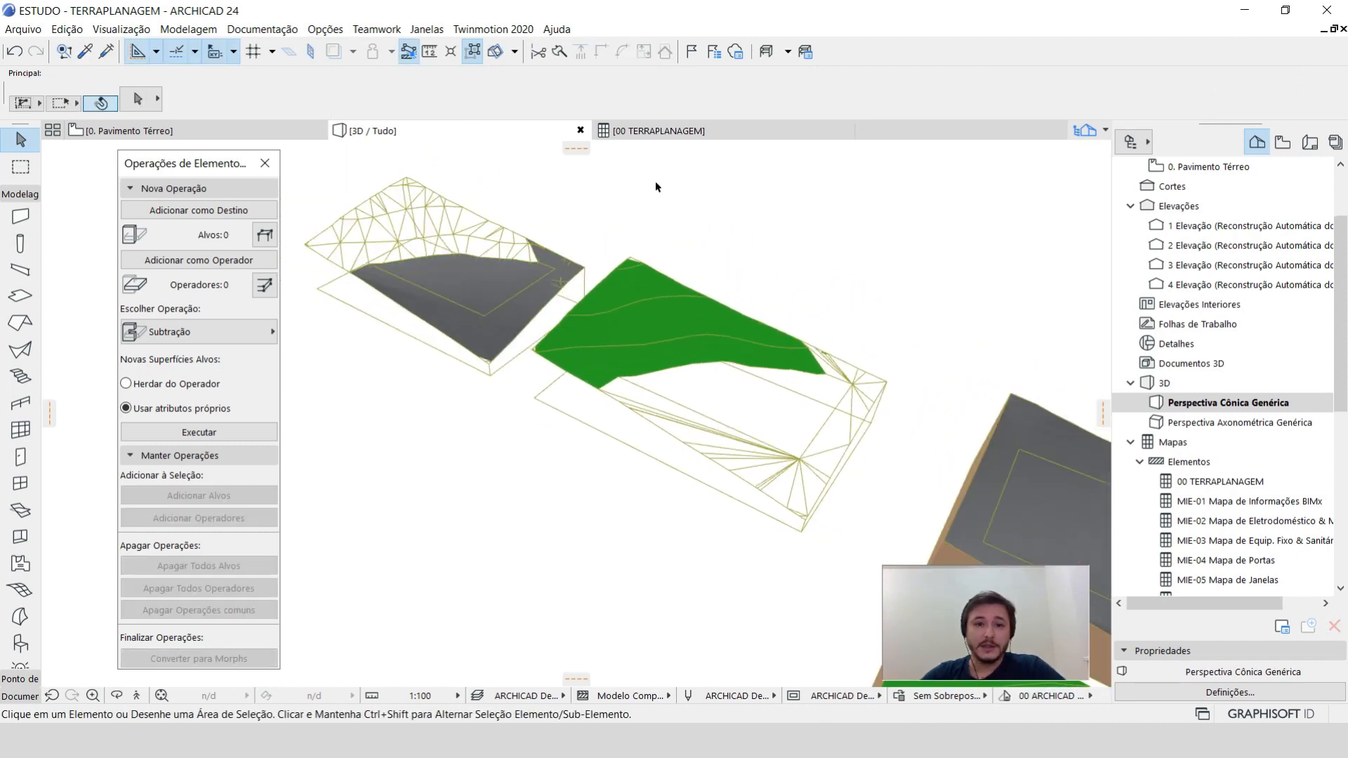
Compare the net volumes of Aterro and Corte in the 00 TERRAPLANAGEM schedule.
left_click(656, 131)
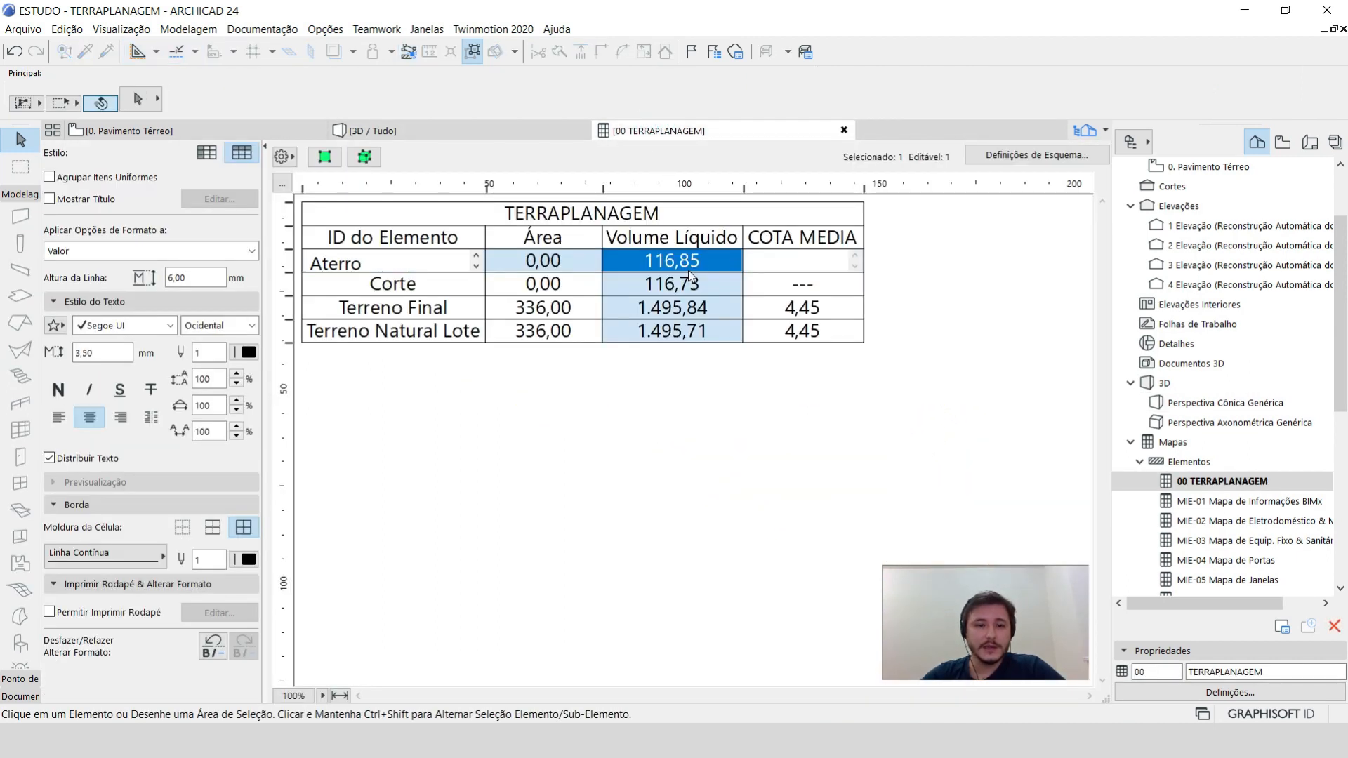
left_click(678, 291)
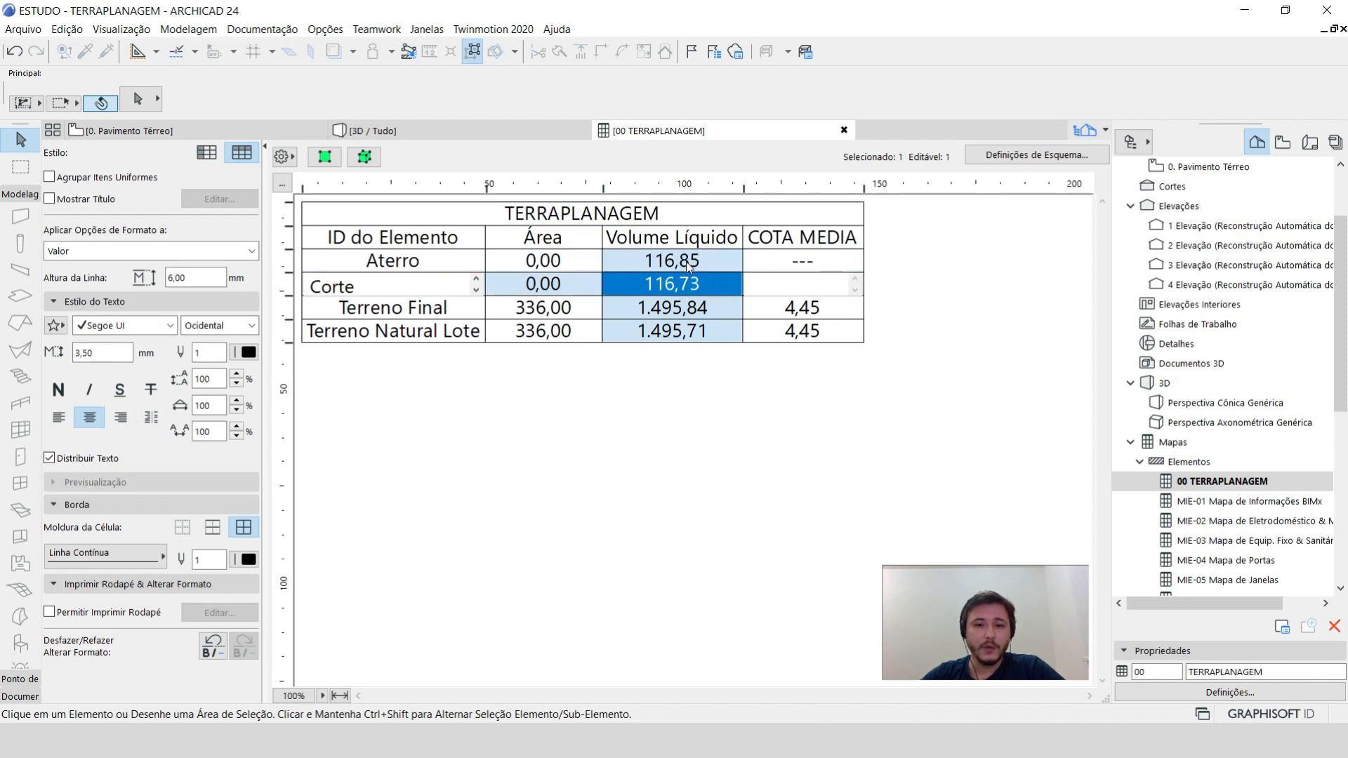
left_click(688, 264)
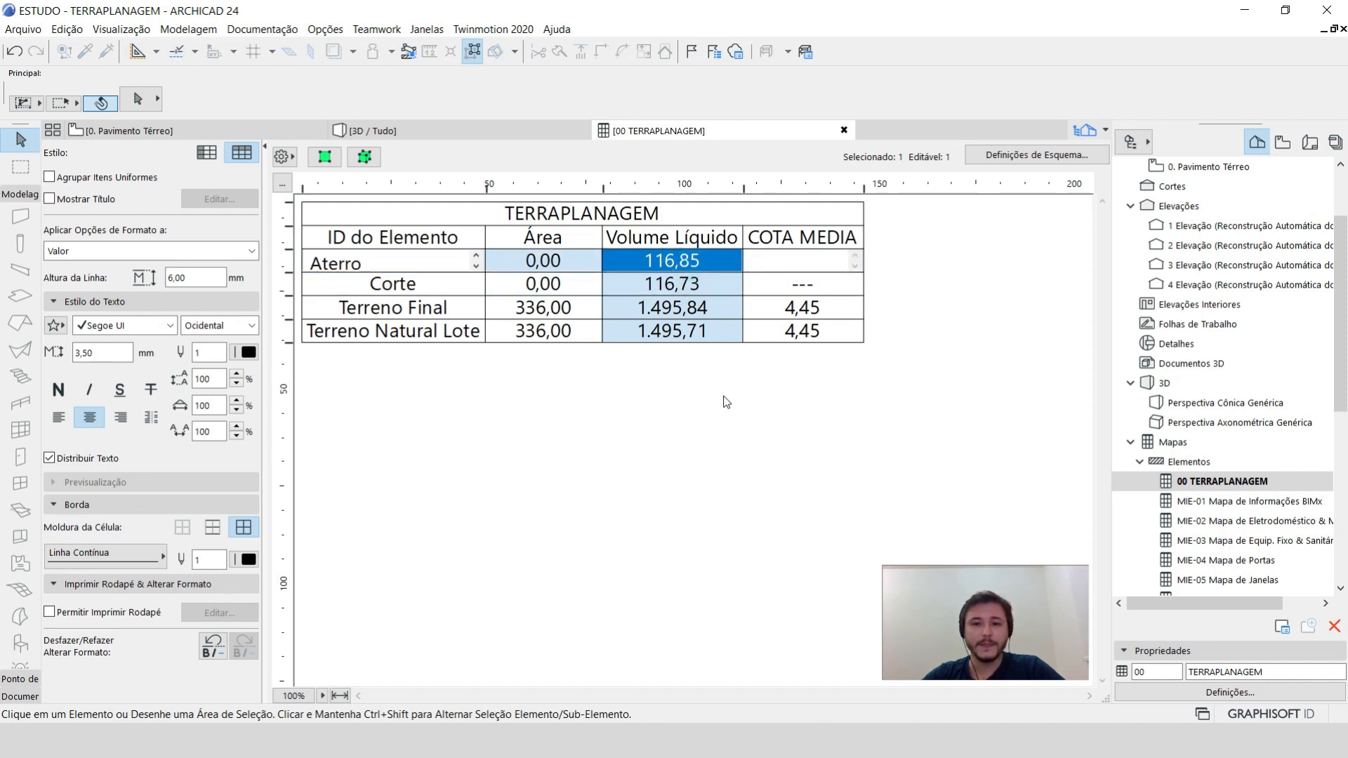
Place the original Terreno Natural Lote and Terreno Final meshes inside the opening of the surrounding terrain in 3D.
key("F3")
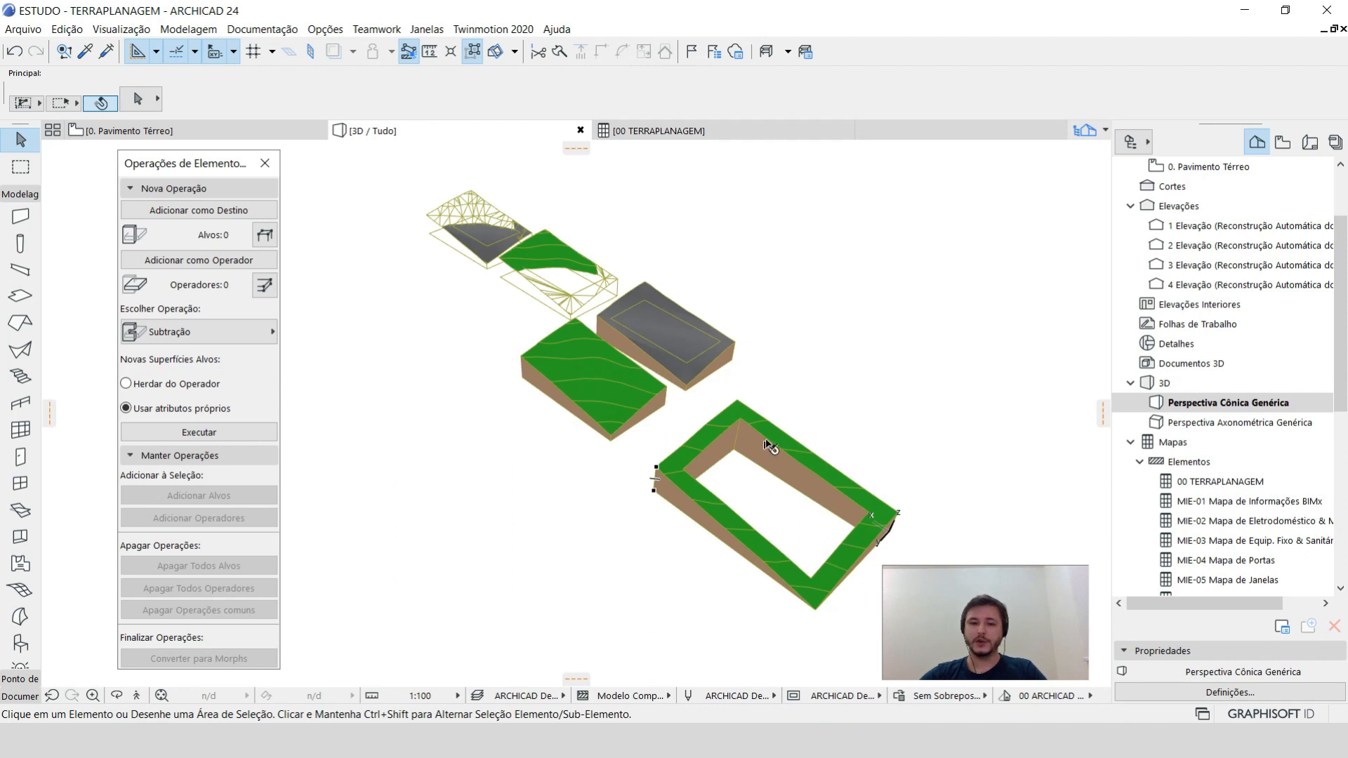
left_click(769, 440)
key("Escape")
left_click(623, 398)
key("Escape")
left_click(675, 331)
key("Escape")
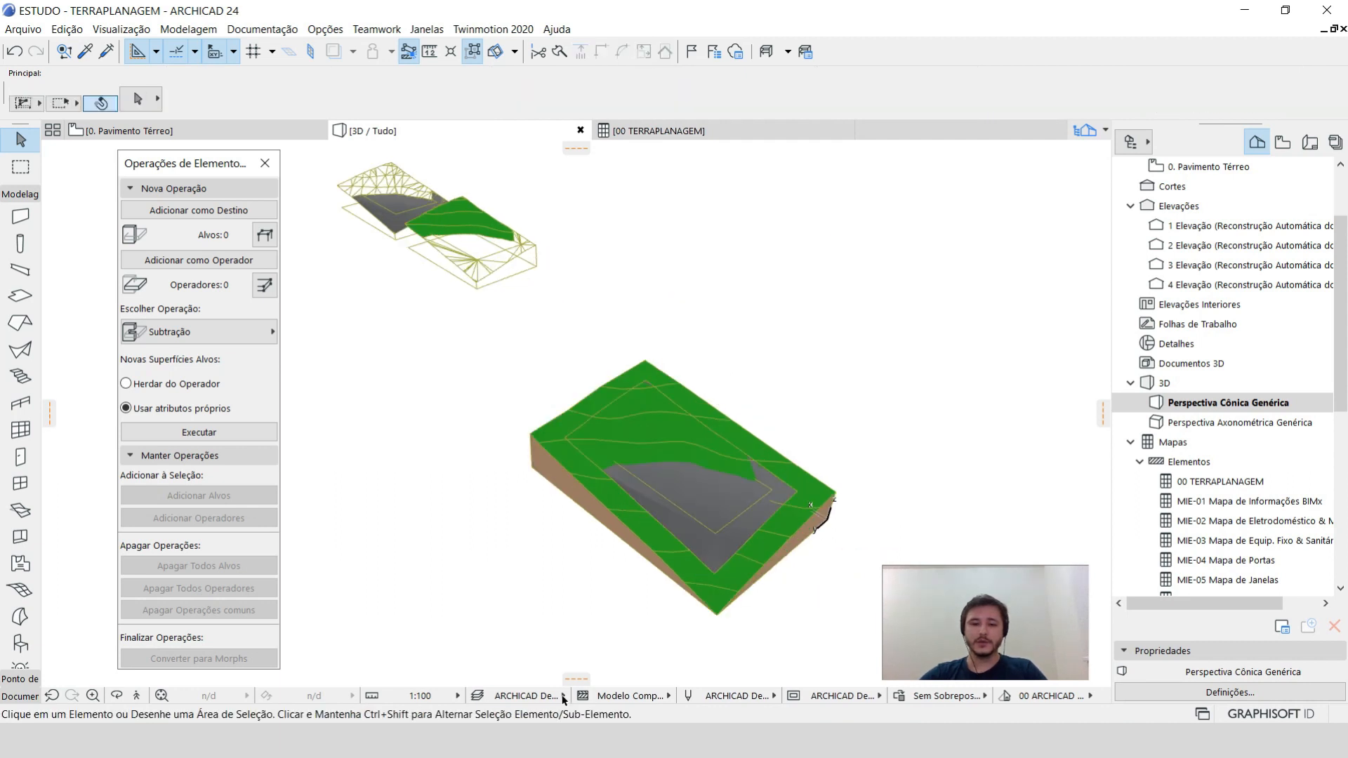
Show the 3D model with the Simulação Terreno Natural layer combination, and finally with Simulação Terreno Final.
left_click(541, 701)
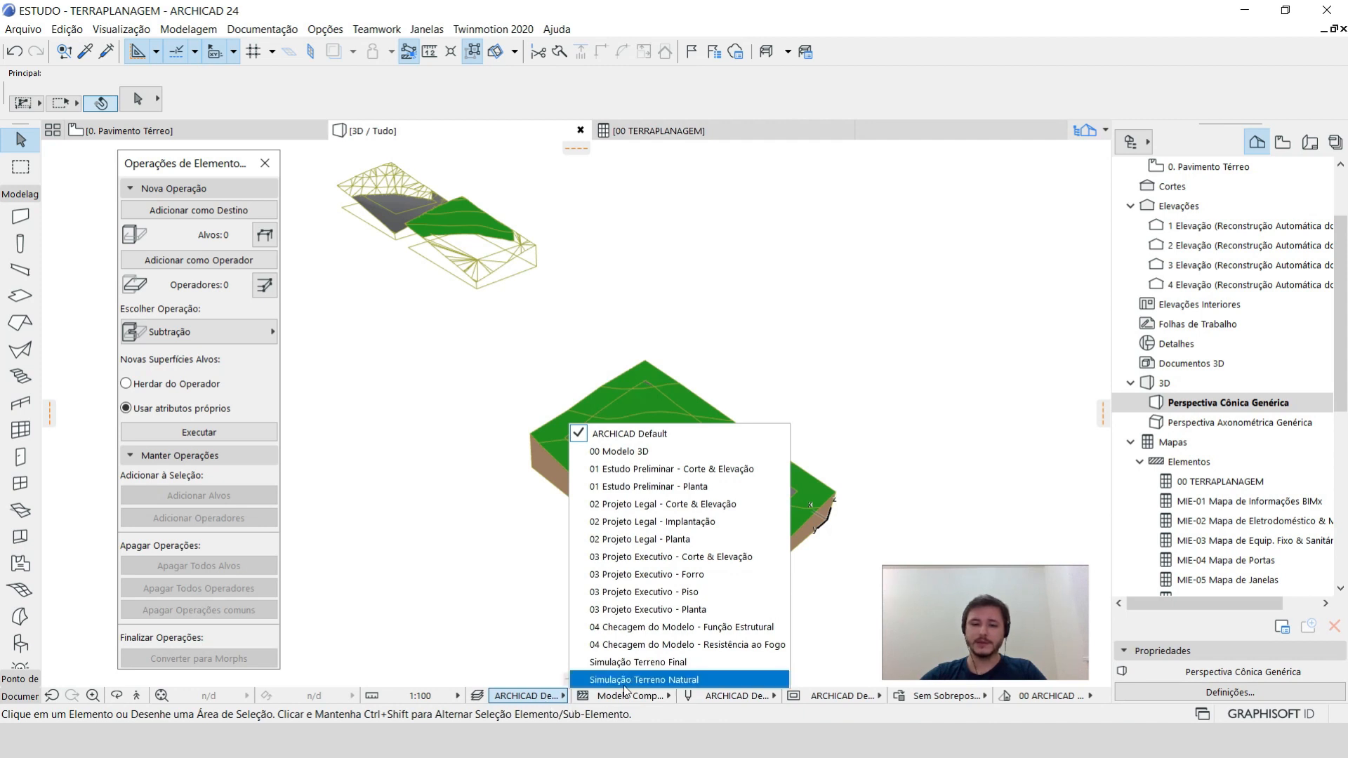
left_click(658, 679)
left_click(547, 700)
left_click(619, 662)
middle_click_drag(609, 537, 651, 521, "shift")
Create a section through the lot and compare its profile under the Simulação Terreno Final and Simulação Terreno Natural layer combinations.
key("F2")
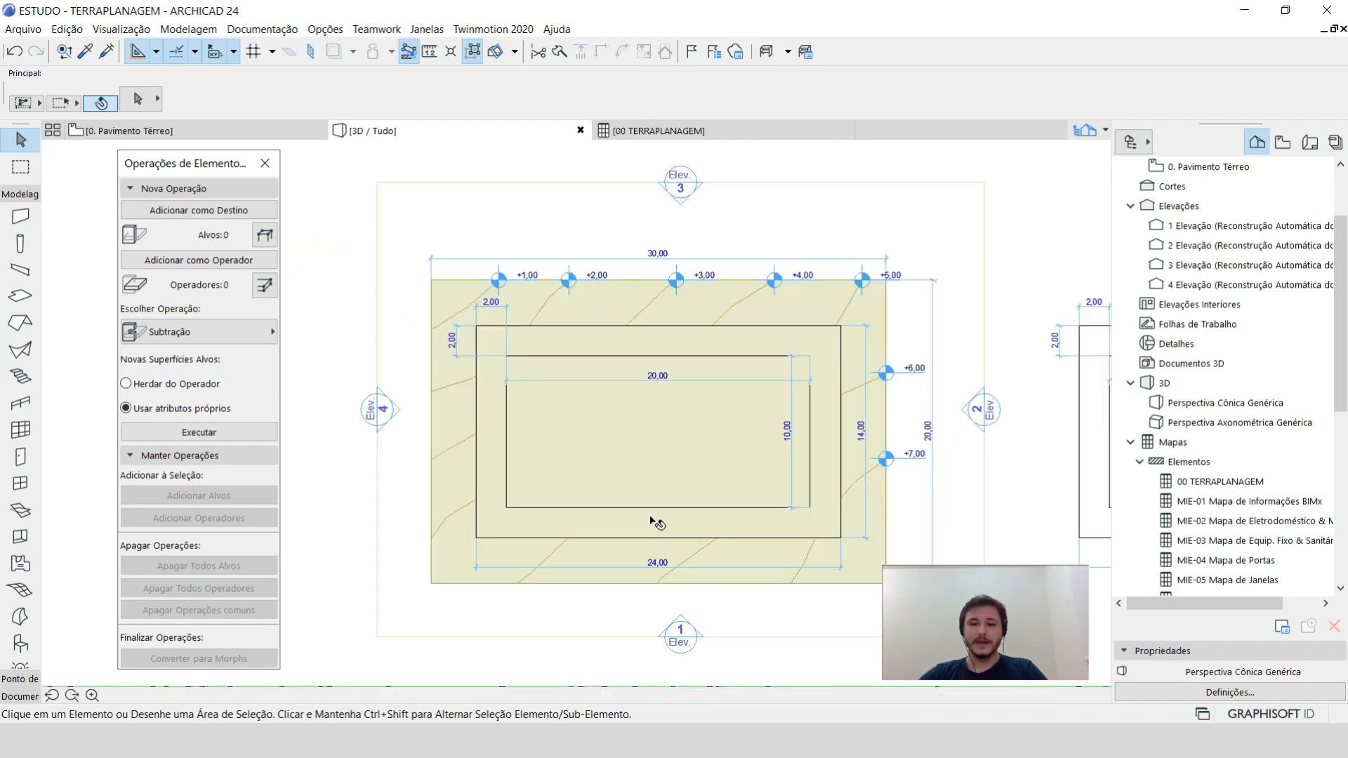
left_click(19, 195)
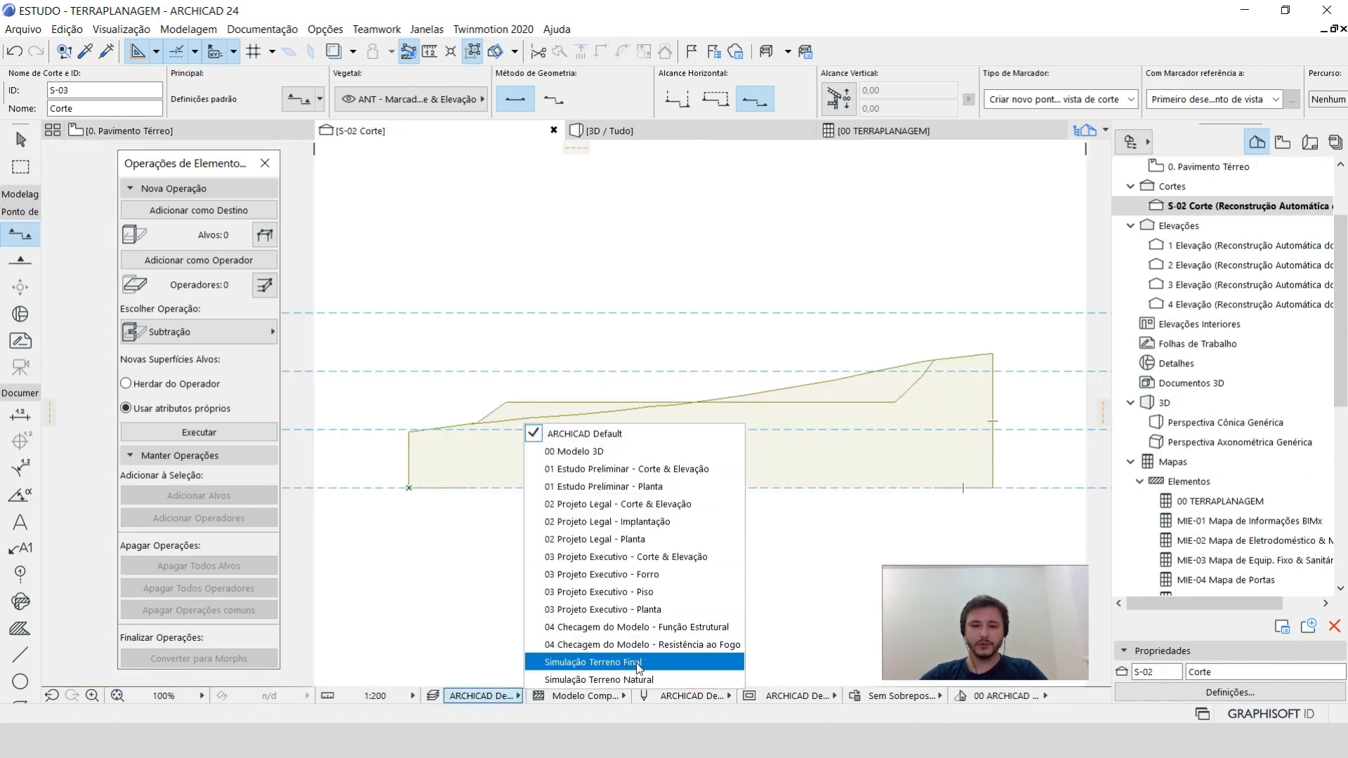
left_click(593, 662)
left_click(510, 696)
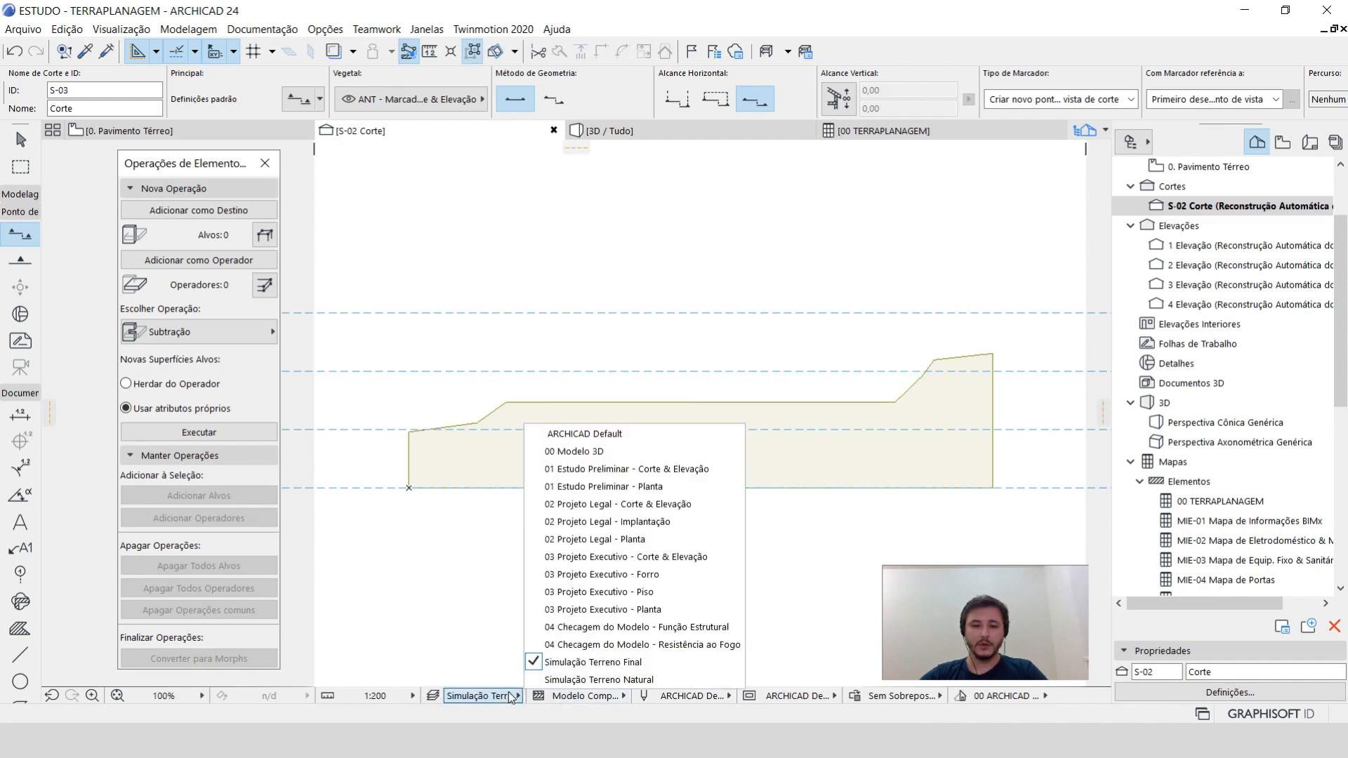
left_click(567, 680)
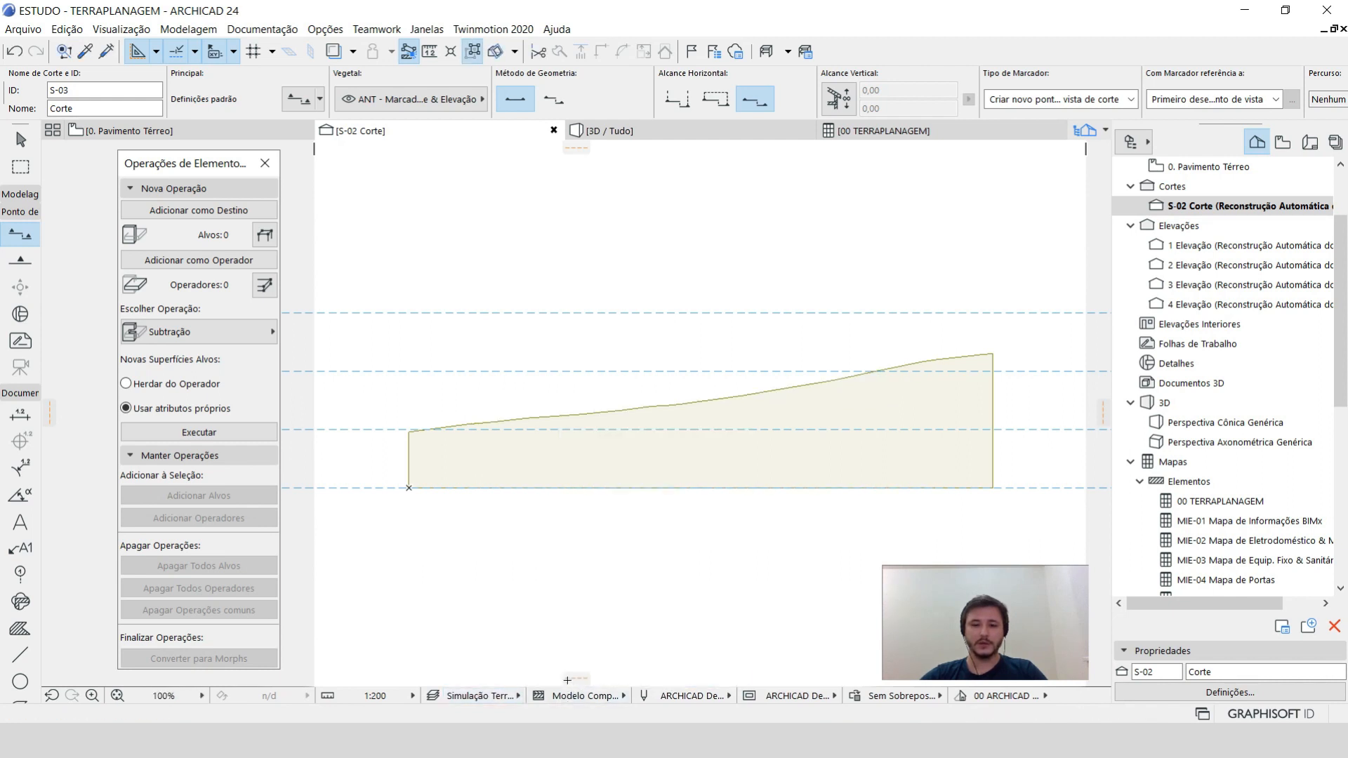
Return to the 3D perspective and examine the levelled platform within the surrounding terrain.
key("F3")
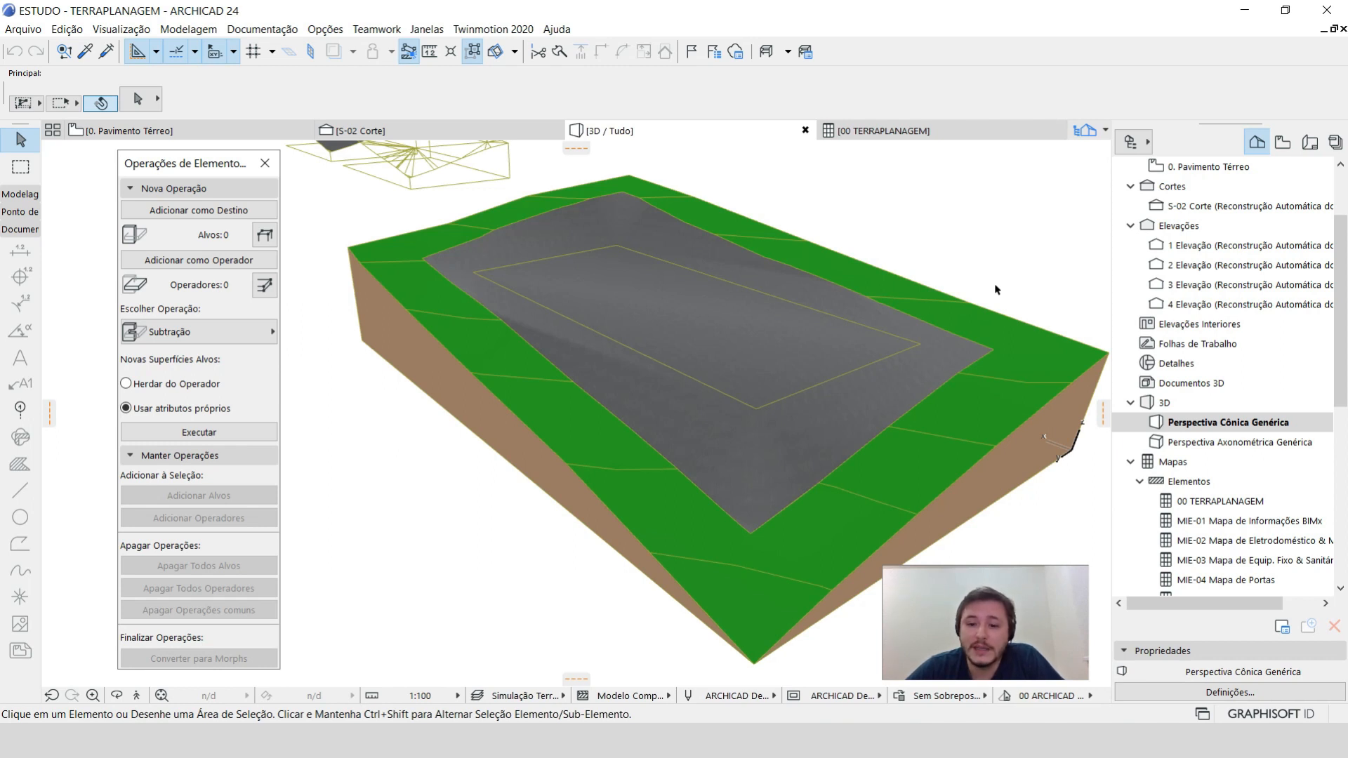
middle_click_drag(995, 289, 936, 252)
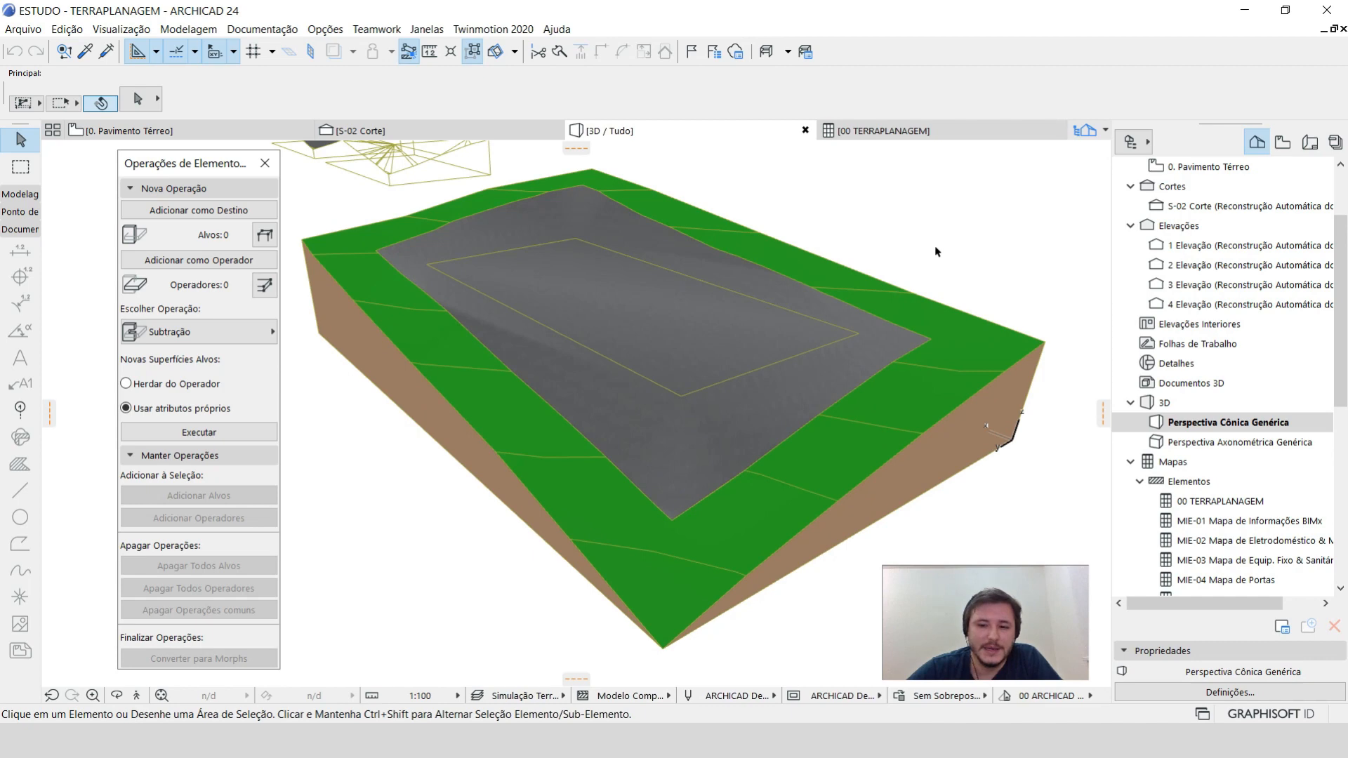